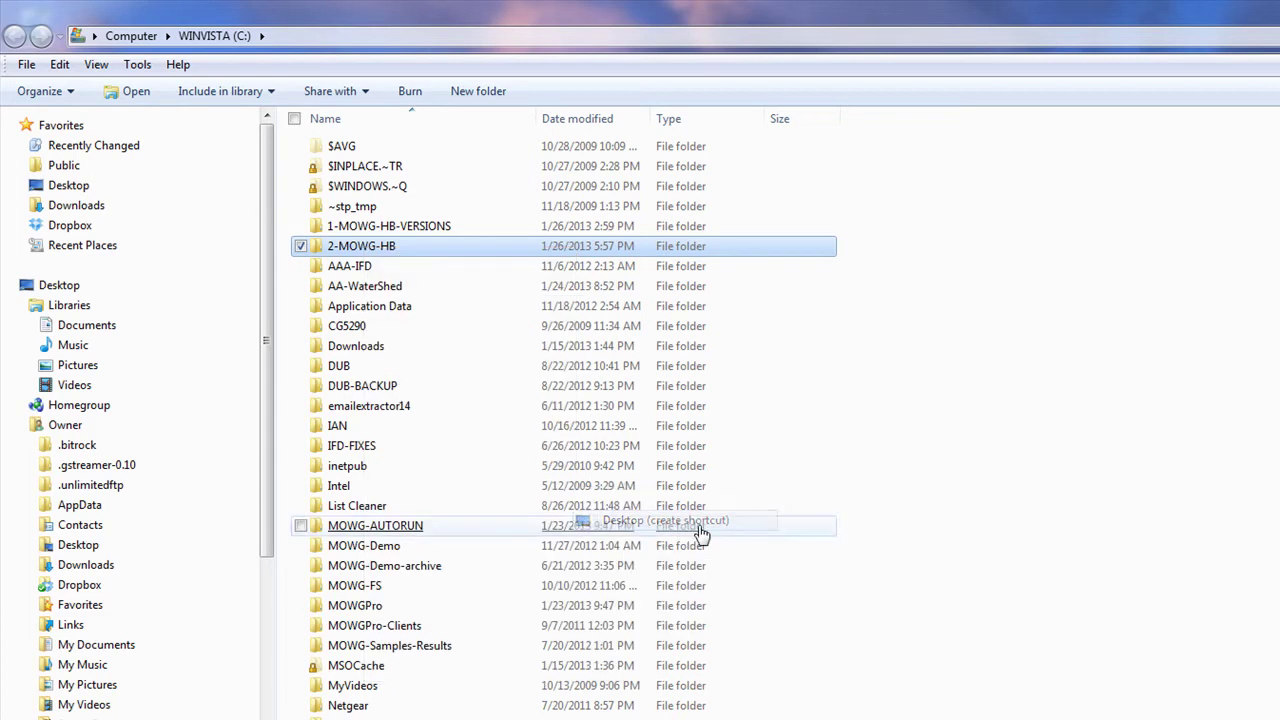
Step: Show the desktop and place the 2-MOWG-HB shortcut in its centre
{"action": "key", "text": "super+d"}
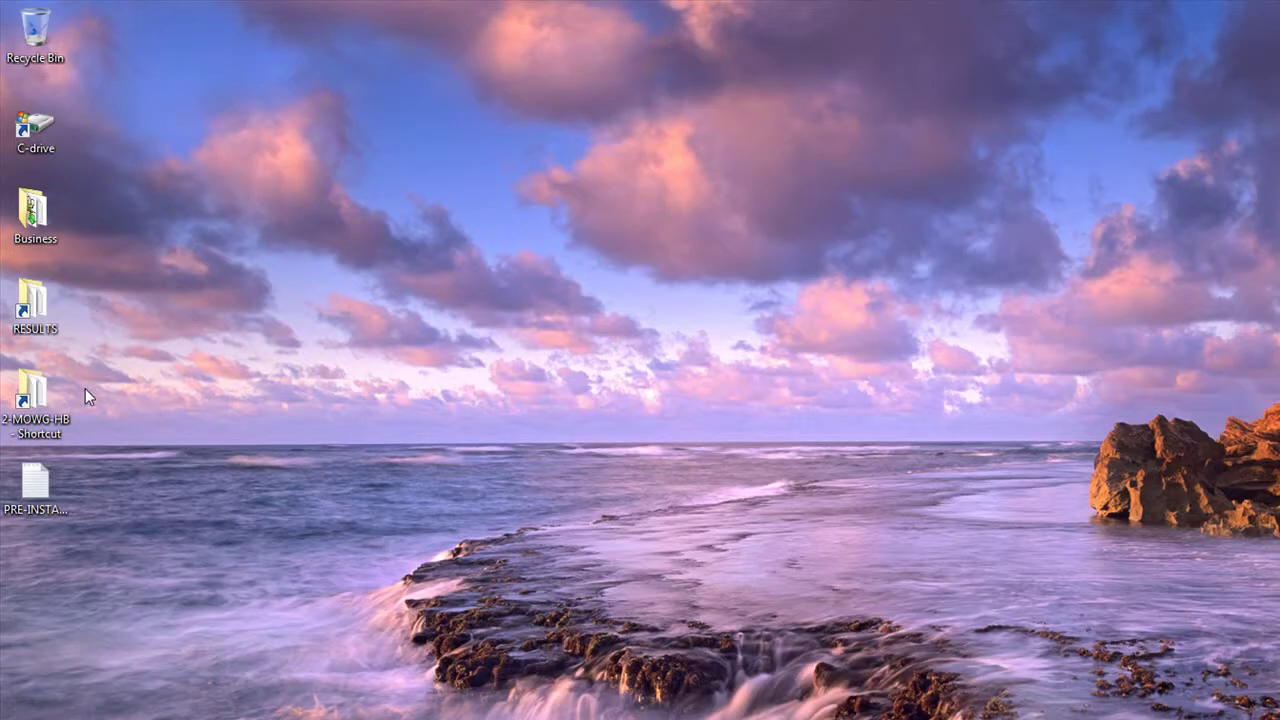
{"action": "left_click_drag", "start_coordinate": [35, 395], "coordinate": [540, 305]}
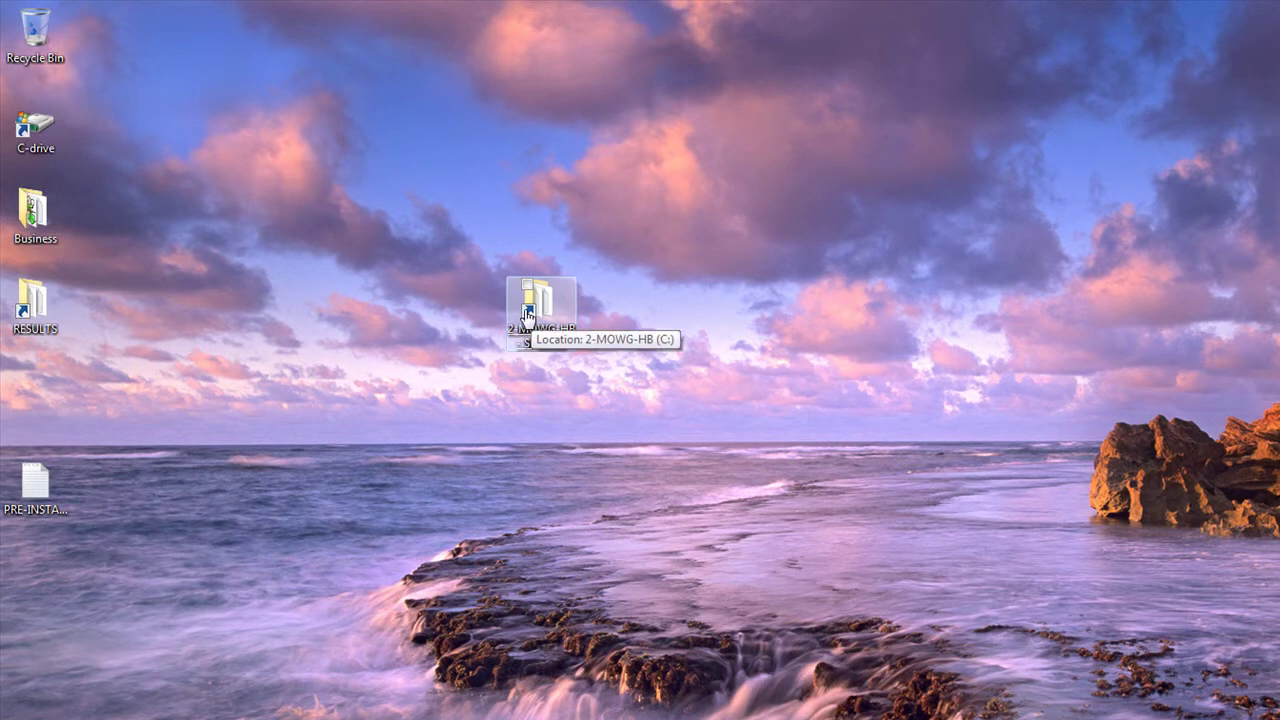
{"action": "left_click", "coordinate": [797, 216]}
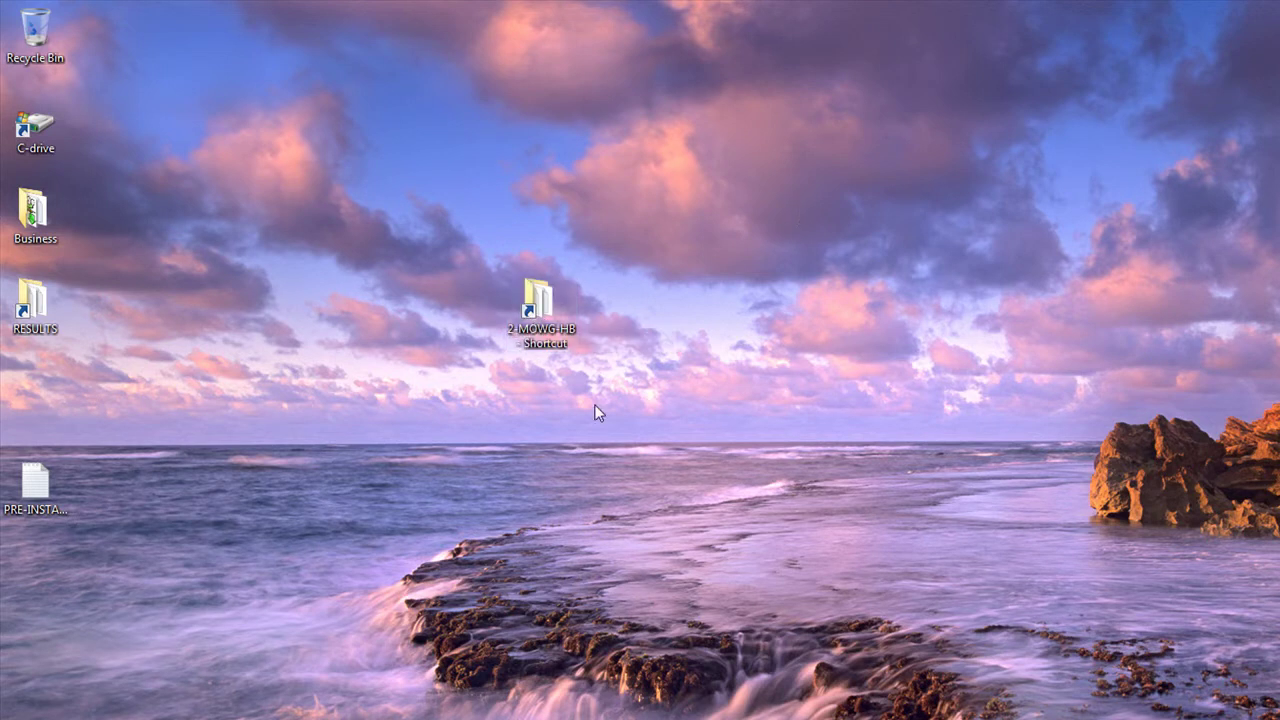
Step: Open 2-MOWG-HB from its desktop shortcut, then its 0-GET-HB-REQUIREMENTS subfolder
{"action": "double_click", "coordinate": [538, 312]}
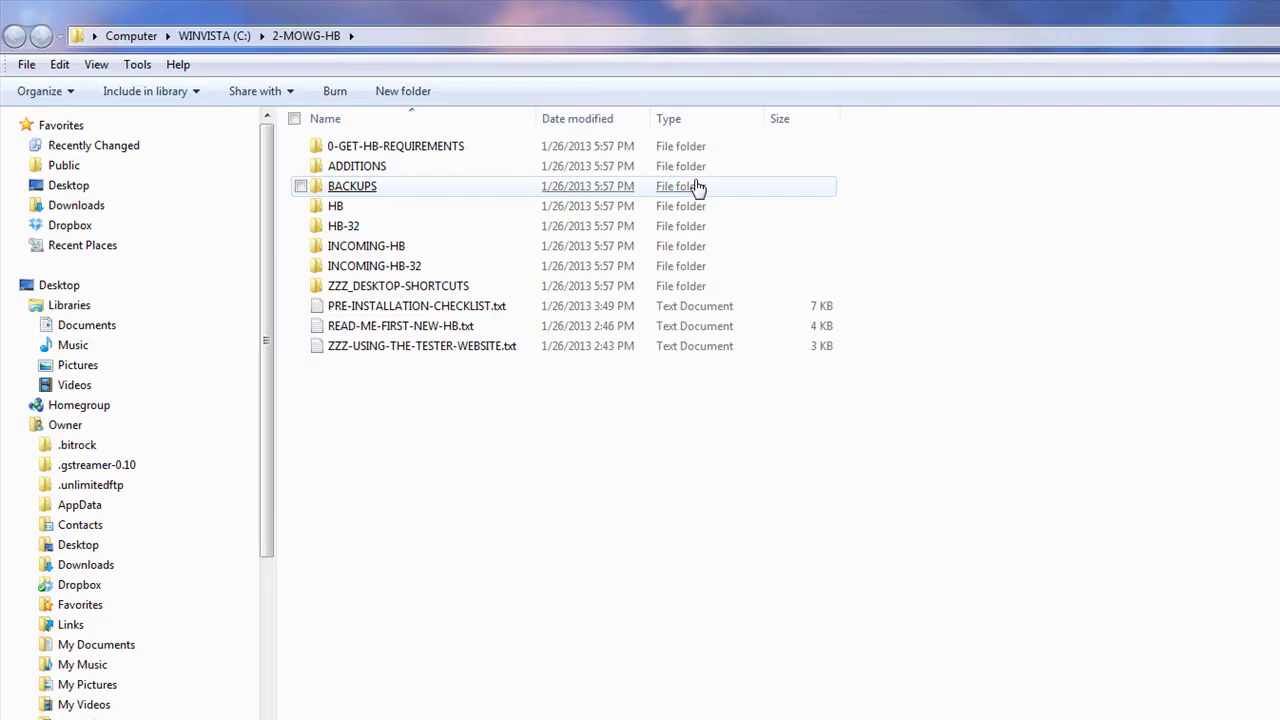
{"action": "double_click", "coordinate": [392, 157]}
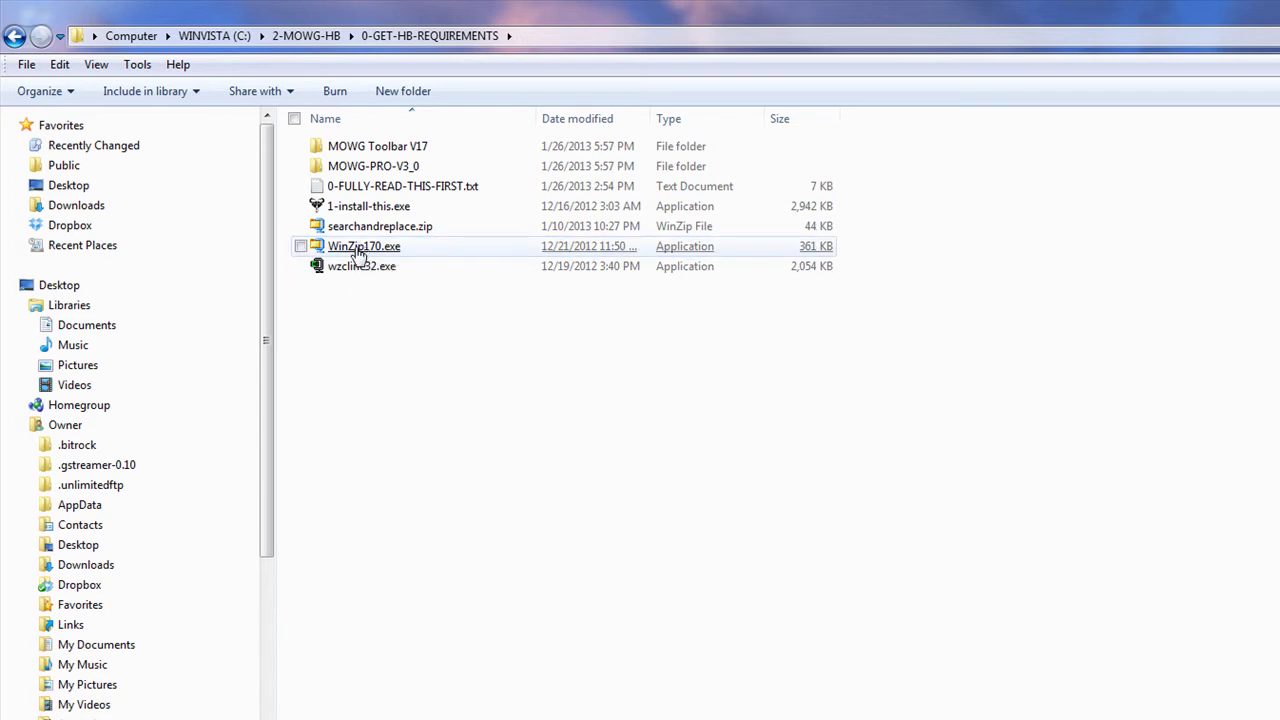
{"action": "mouse_move", "coordinate": [357, 254]}
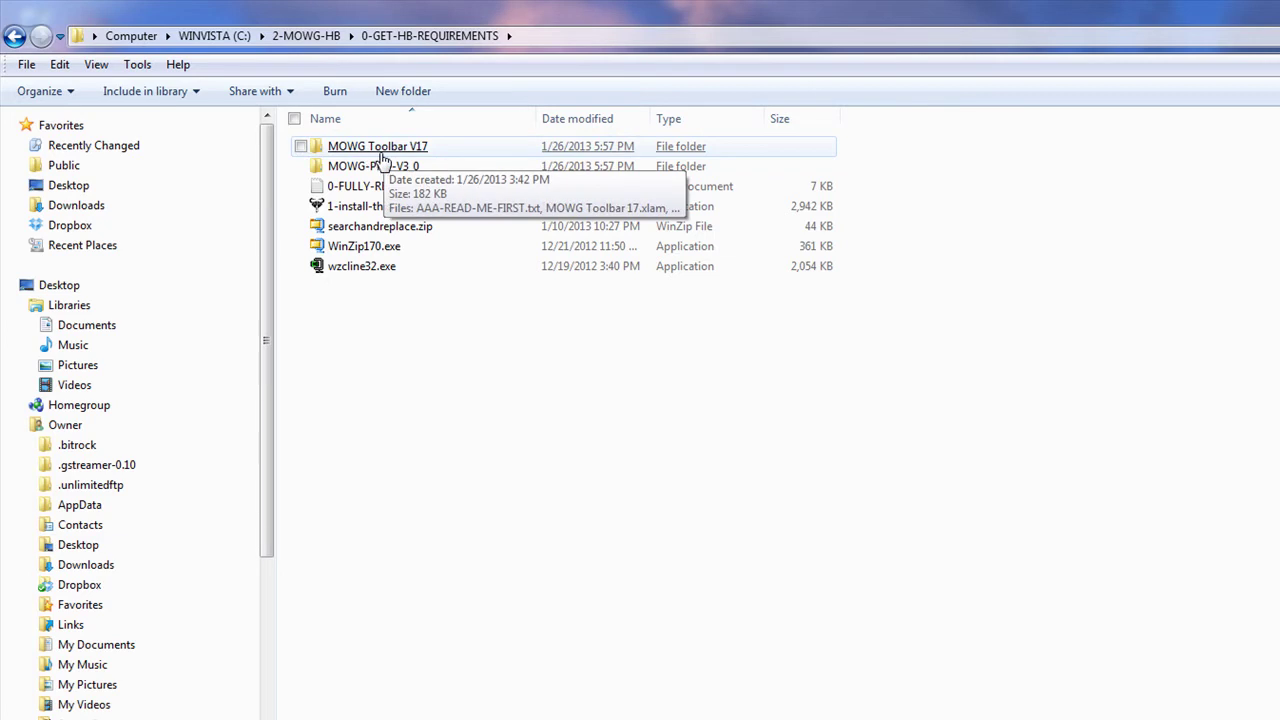
Step: Cut the MOWG Toolbar V17 folder and go to the root of WINVISTA (C:)
{"action": "right_click", "coordinate": [401, 148]}
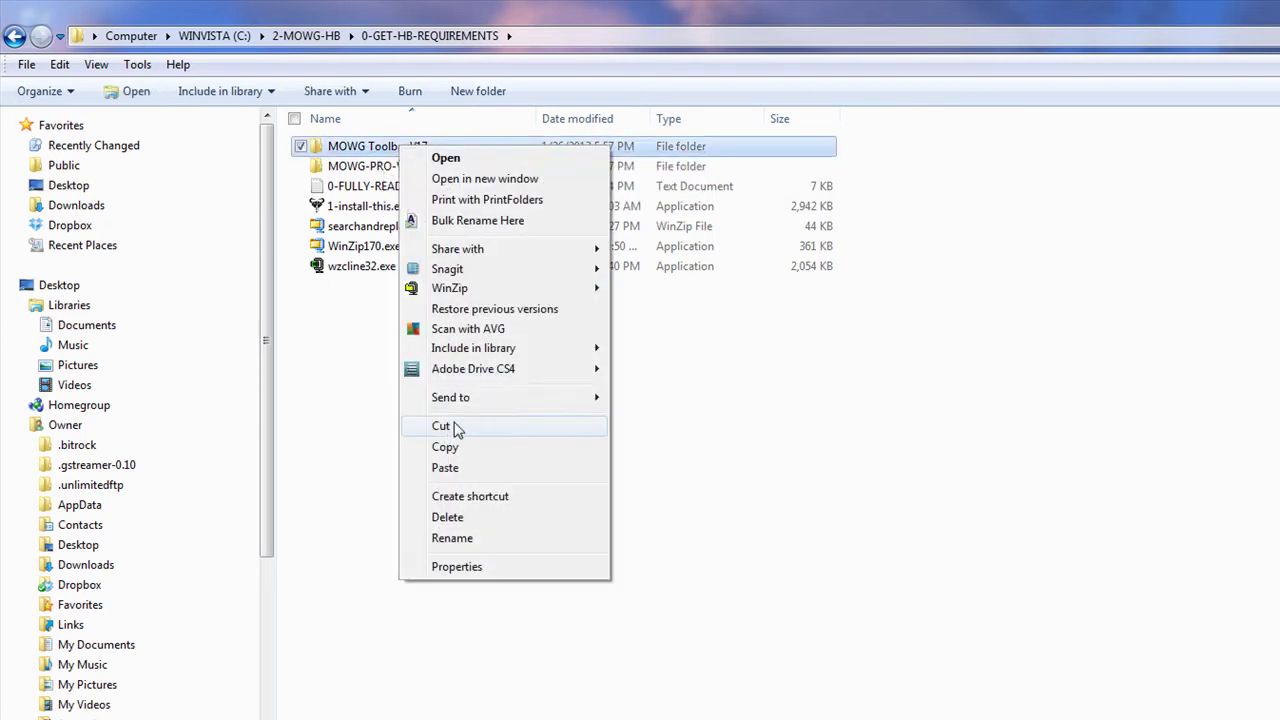
{"action": "left_click", "coordinate": [441, 426]}
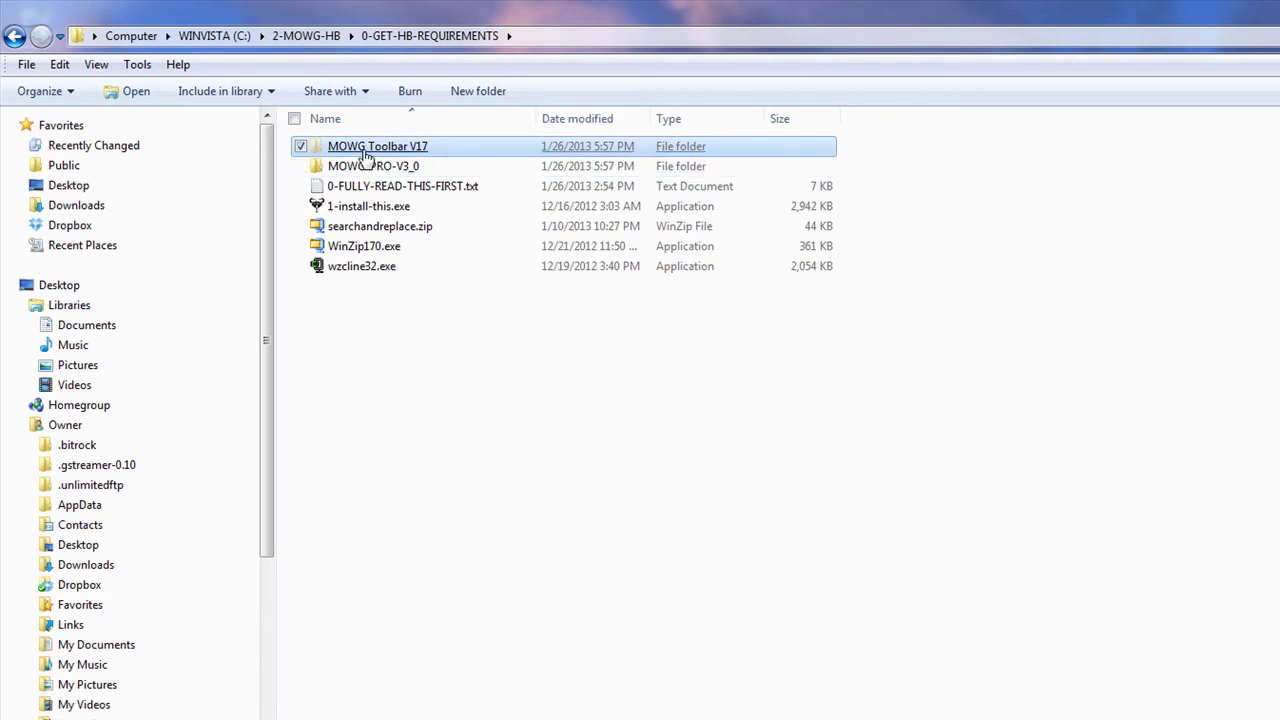
{"action": "left_click", "coordinate": [212, 40]}
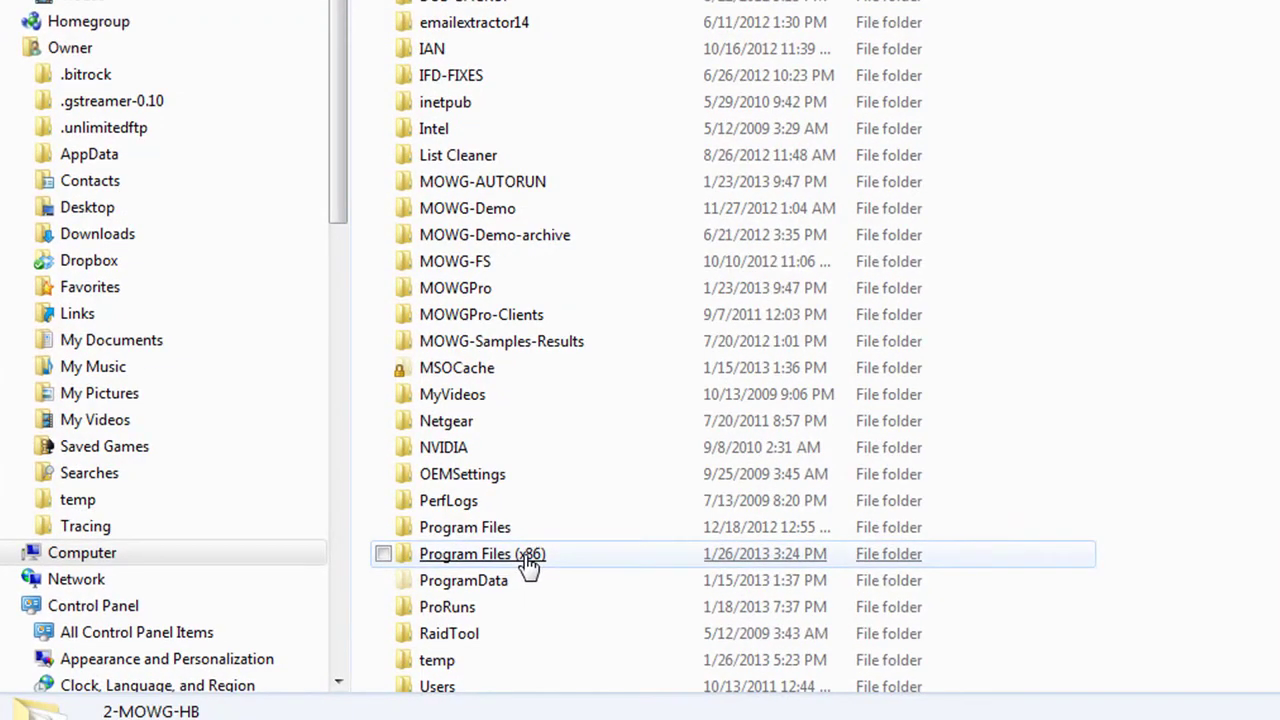
{"action": "mouse_move", "coordinate": [528, 564]}
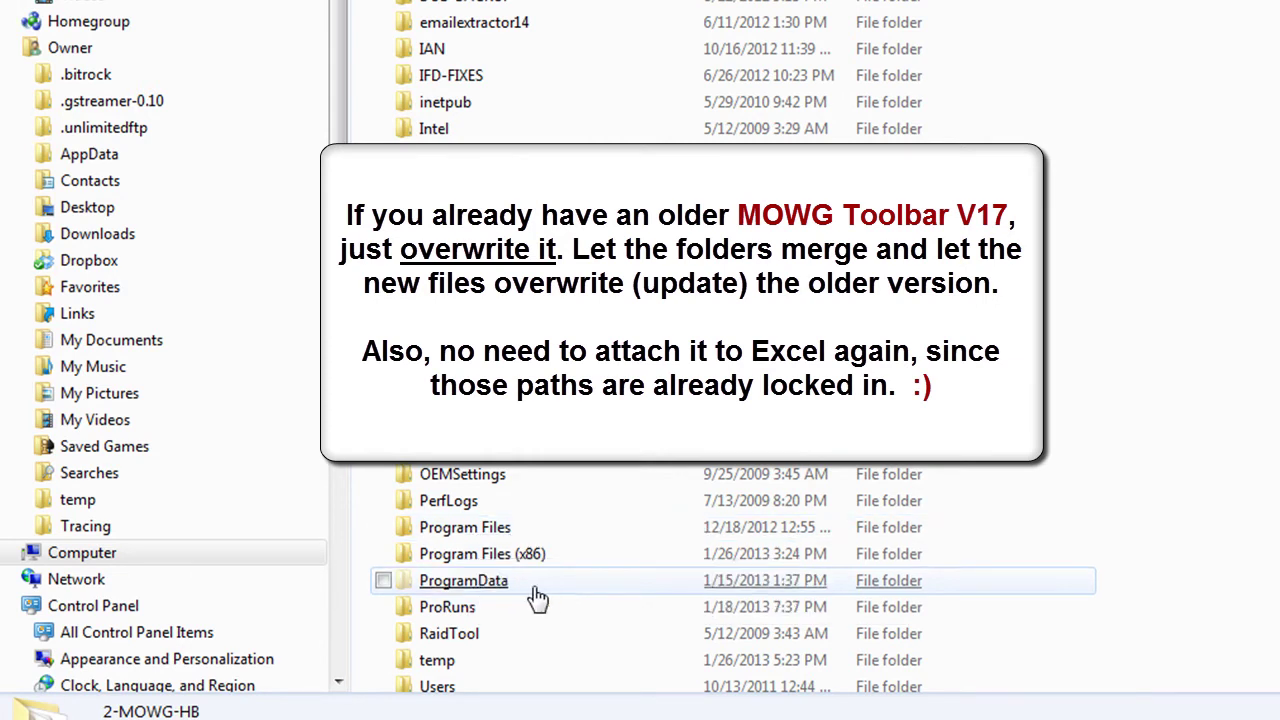
Step: Paste MOWG Toolbar V17 into Program Files (x86) and open it to check its files
{"action": "double_click", "coordinate": [482, 554]}
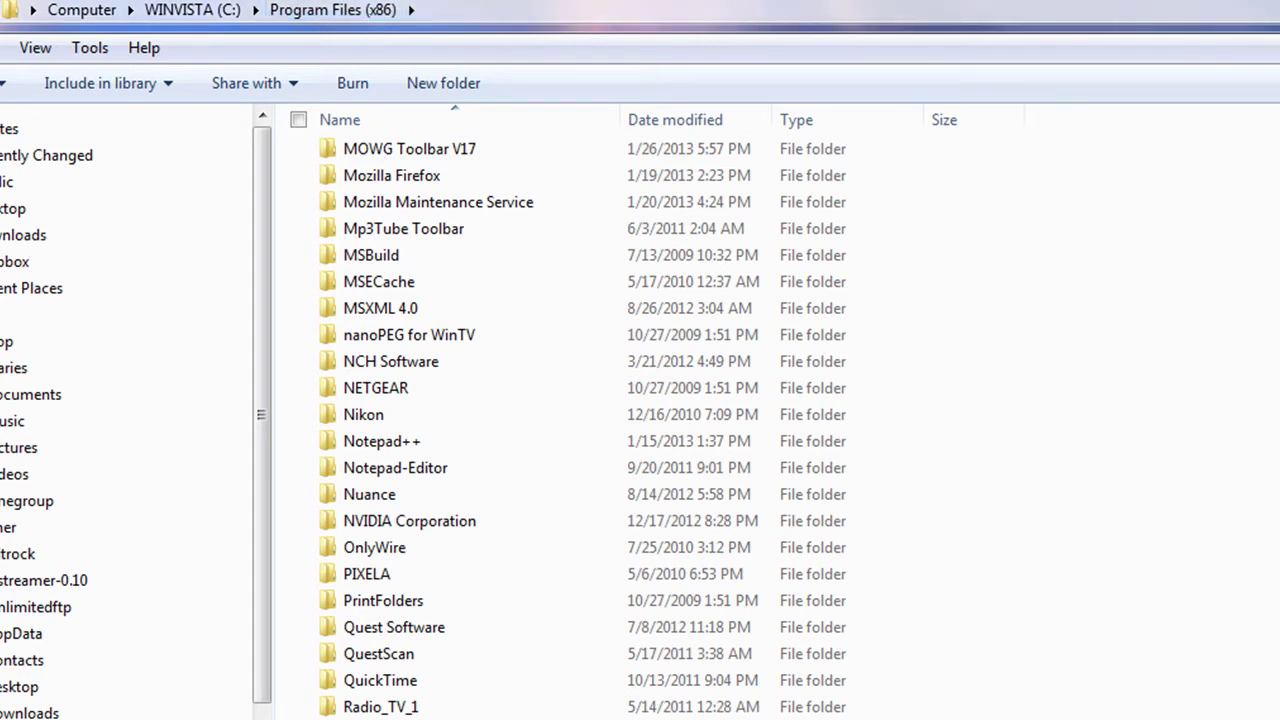
{"action": "left_click", "coordinate": [426, 156]}
{"action": "double_click", "coordinate": [426, 156]}
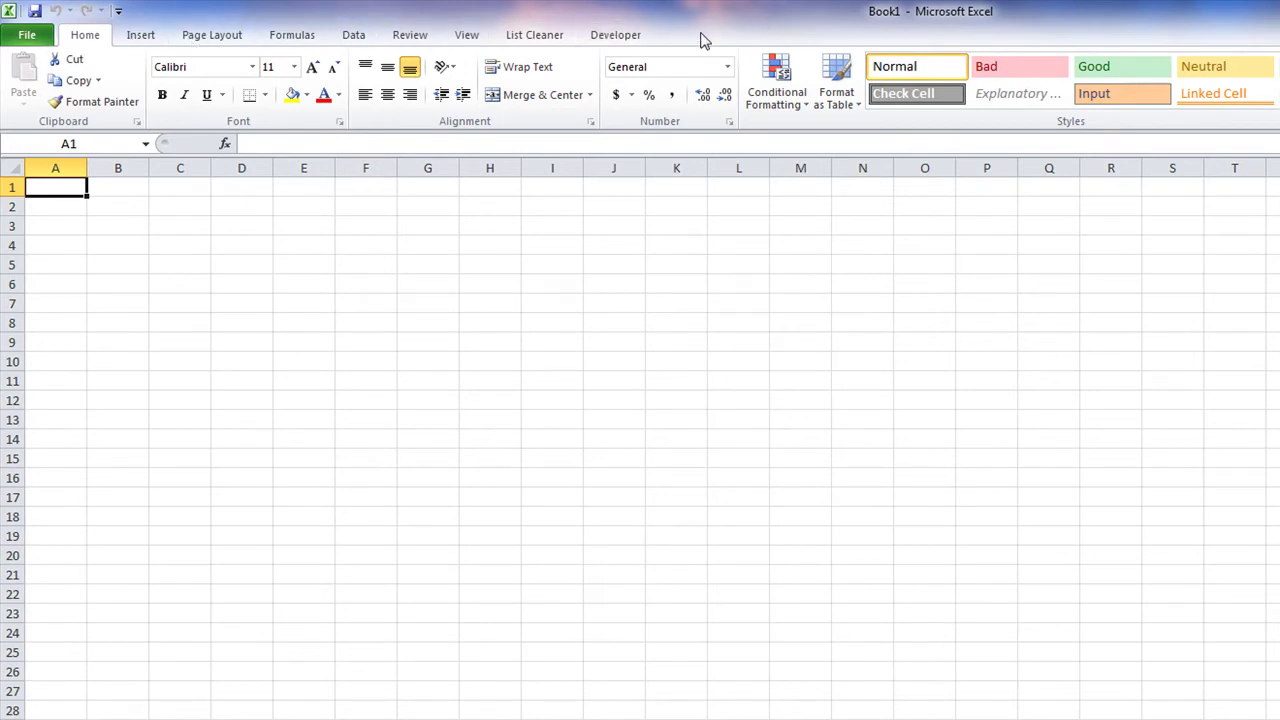
Step: In Trust Center Macro Settings, enable all macros and trust VBA project object model access
{"action": "left_click", "coordinate": [27, 37]}
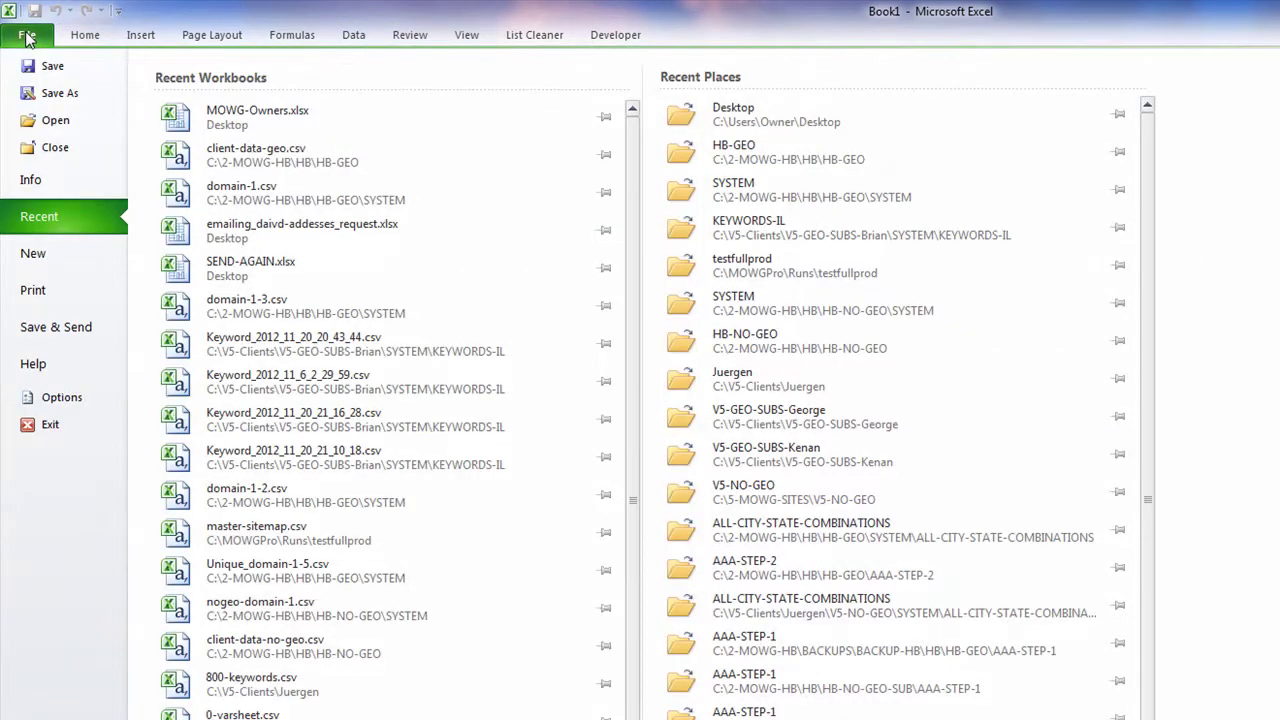
{"action": "left_click", "coordinate": [58, 401]}
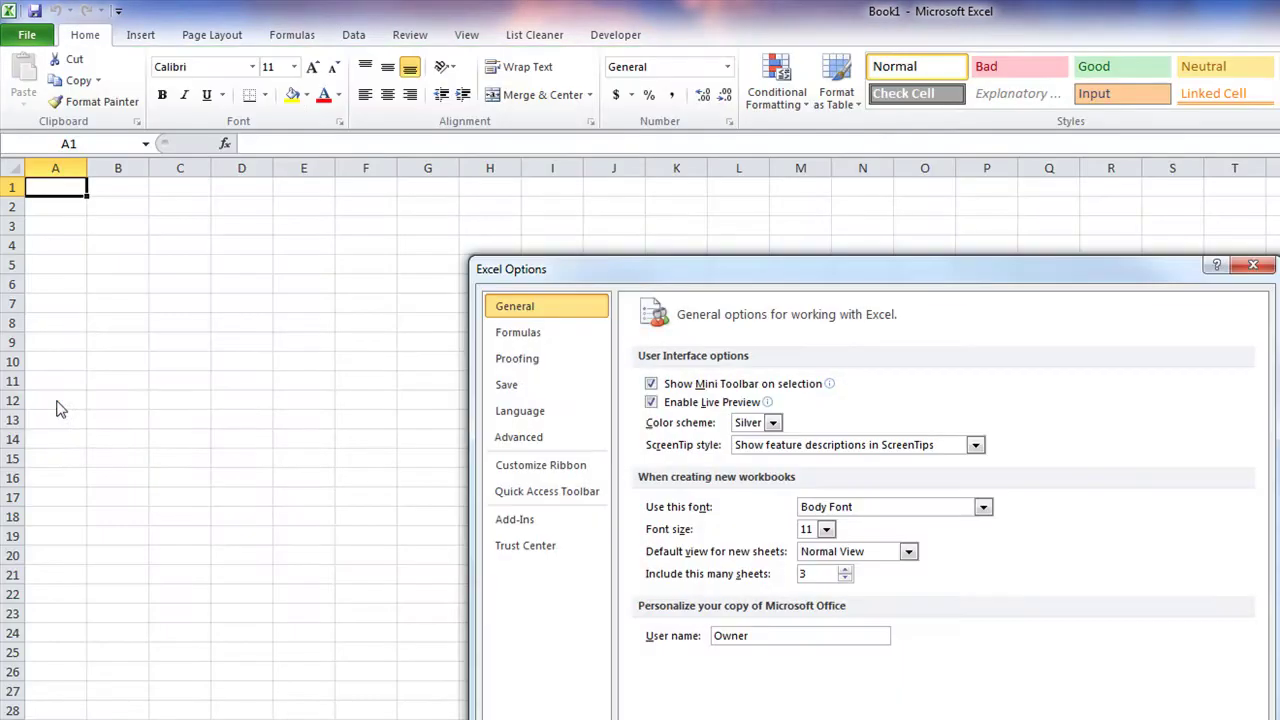
{"action": "left_click", "coordinate": [519, 548]}
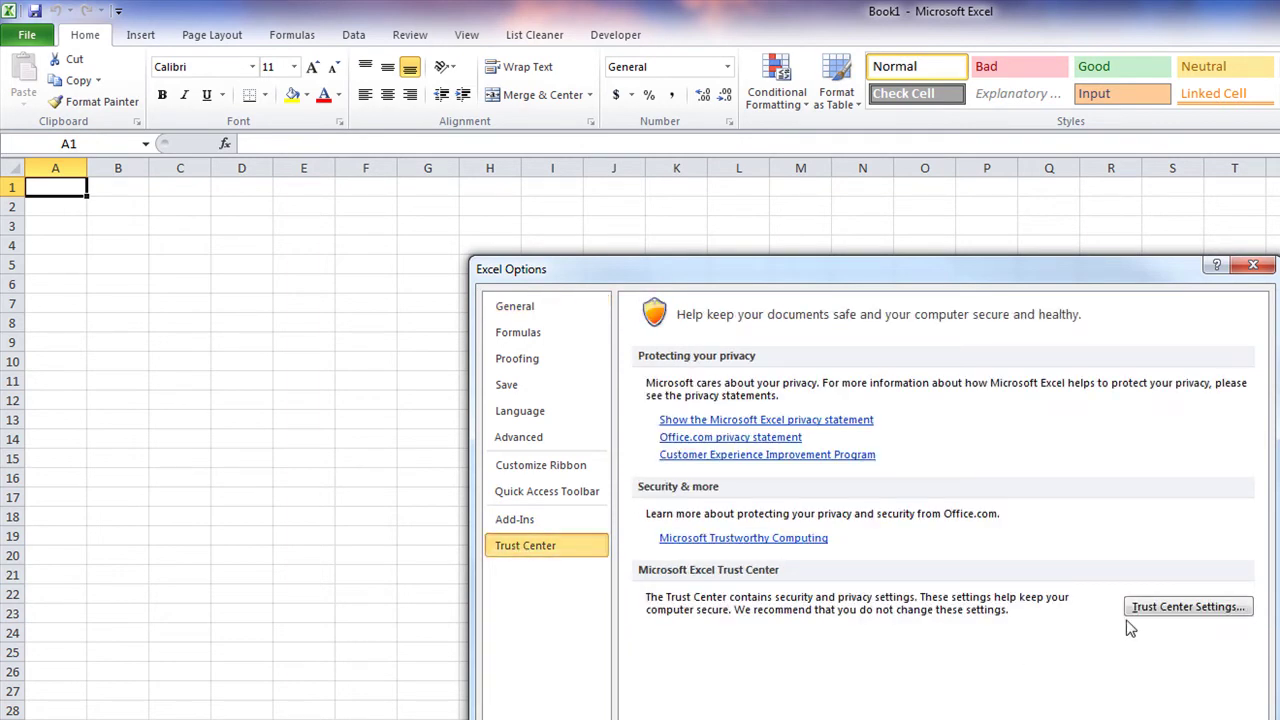
{"action": "left_click", "coordinate": [1188, 607]}
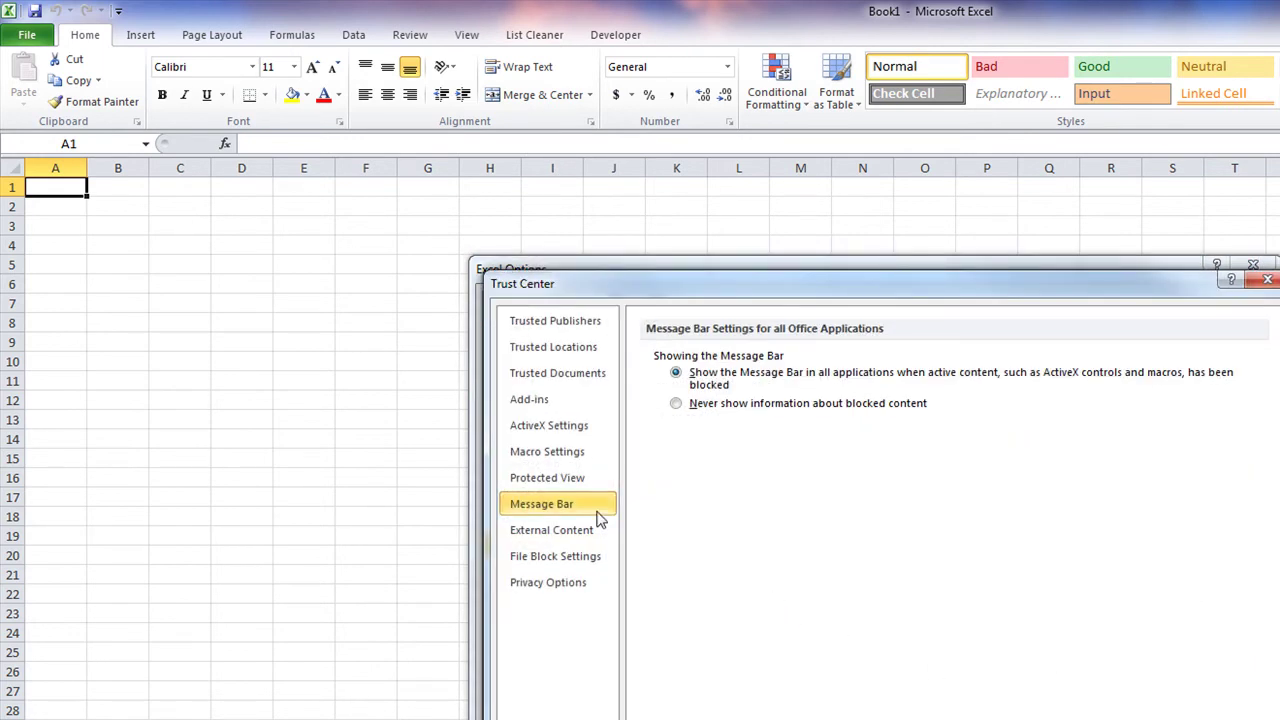
{"action": "left_click", "coordinate": [541, 453]}
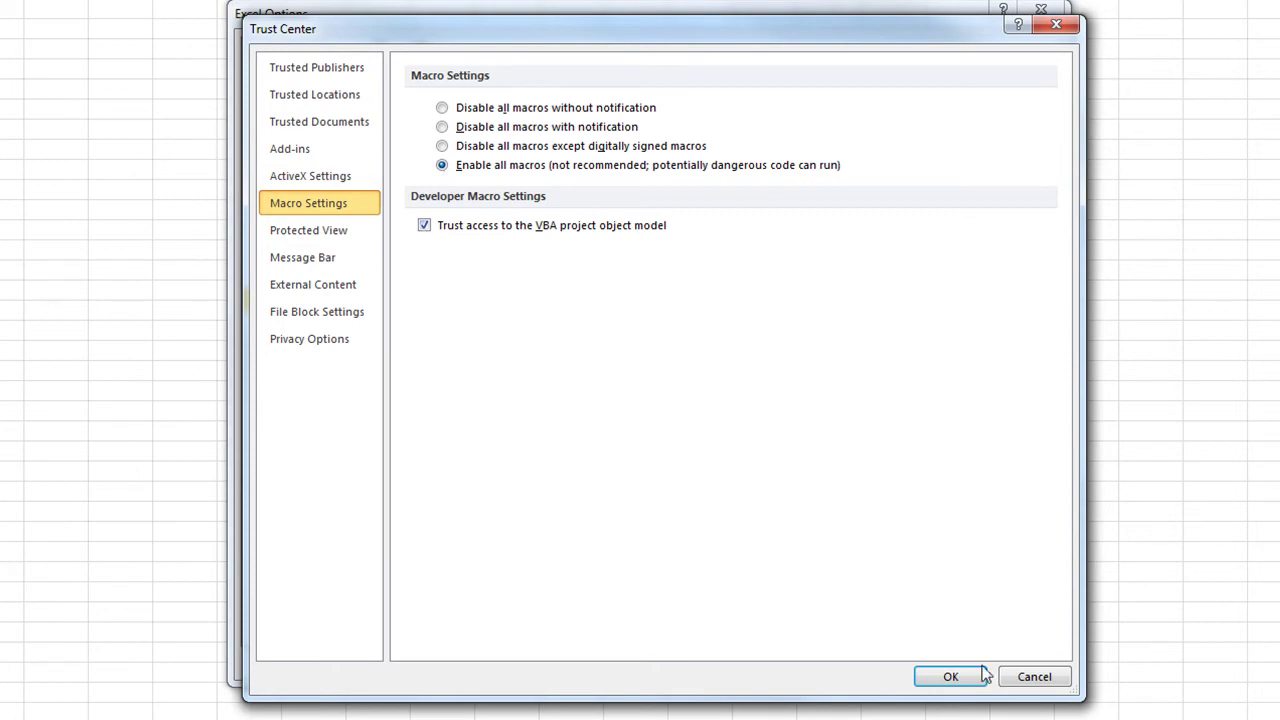
Step: Confirm the Trust Center changes and open the Excel Add-ins manager from Options > Add-Ins
{"action": "left_click", "coordinate": [950, 677]}
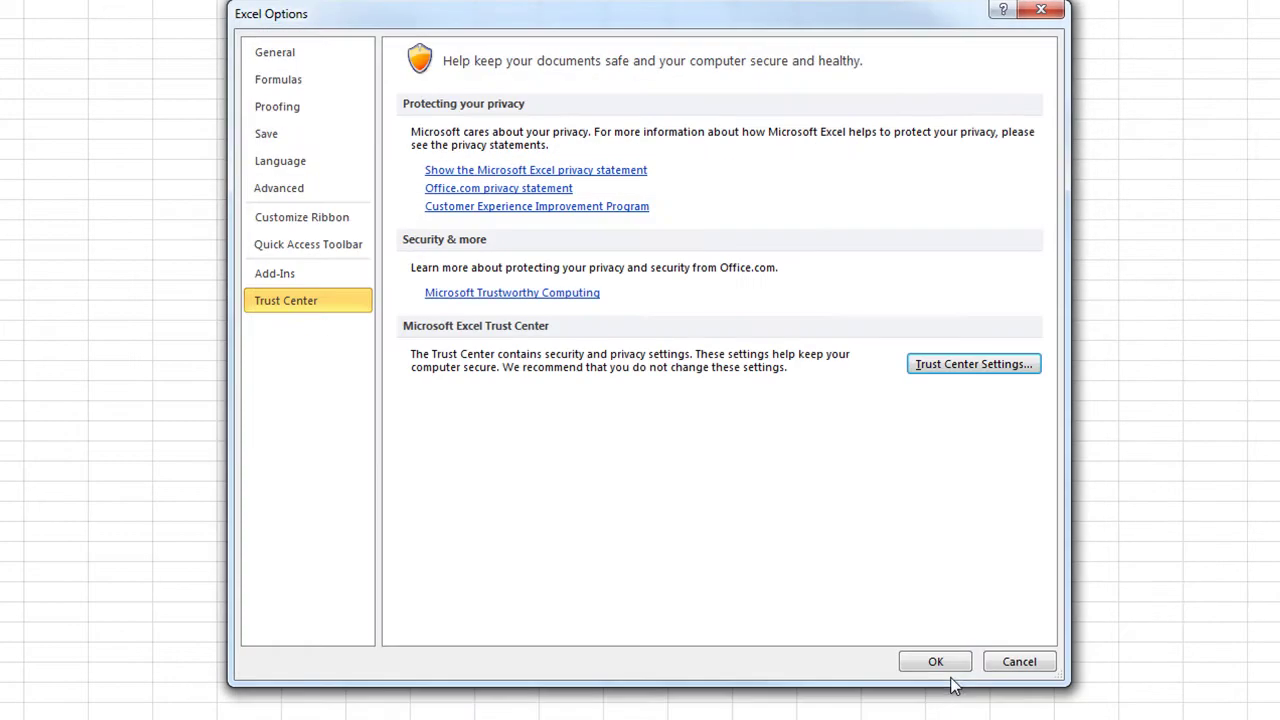
{"action": "left_click", "coordinate": [278, 274]}
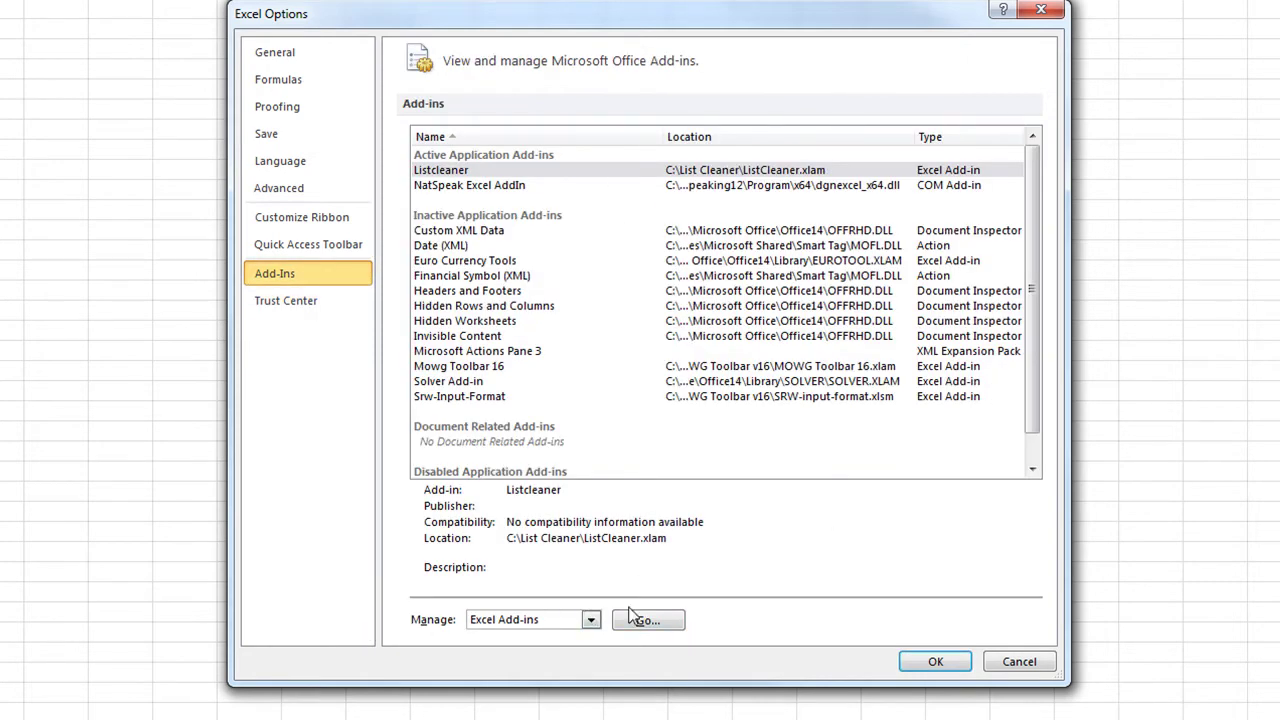
{"action": "left_click", "coordinate": [648, 620]}
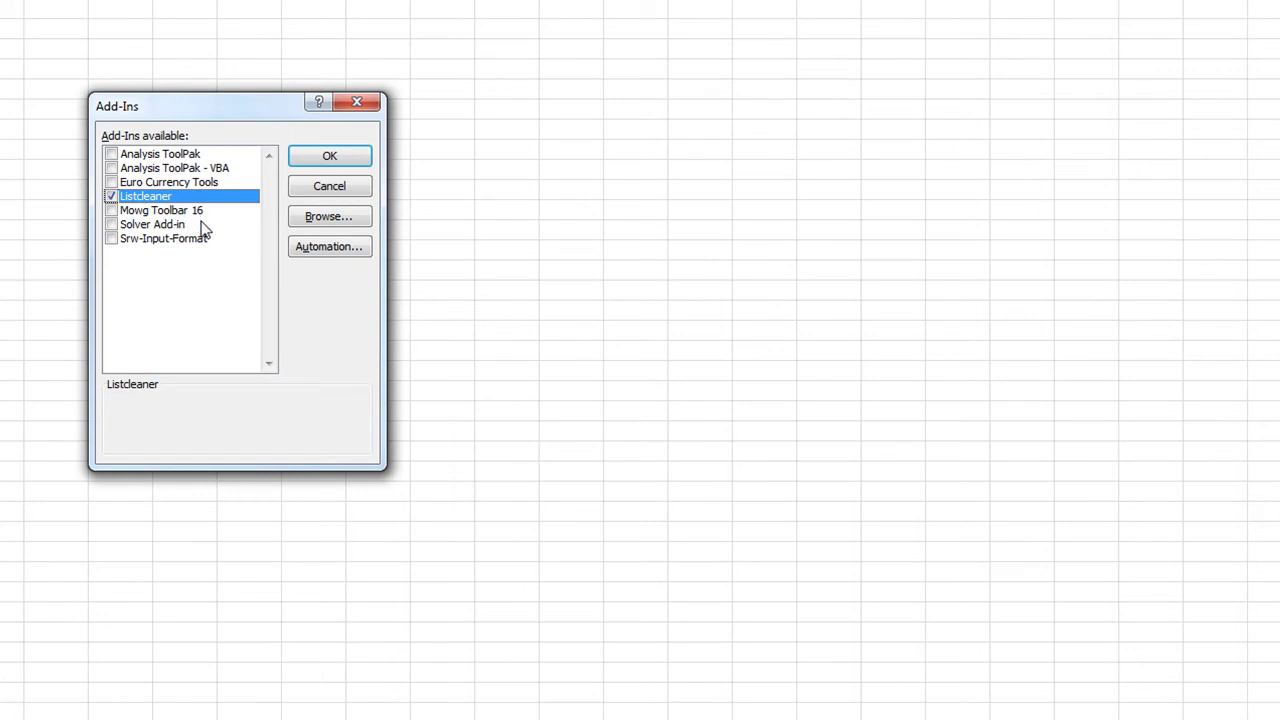
Step: Browse to C:\Program Files (x86)\MOWG Toolbar V17 and add MOWG Toolbar 17.xlam
{"action": "left_click", "coordinate": [326, 220]}
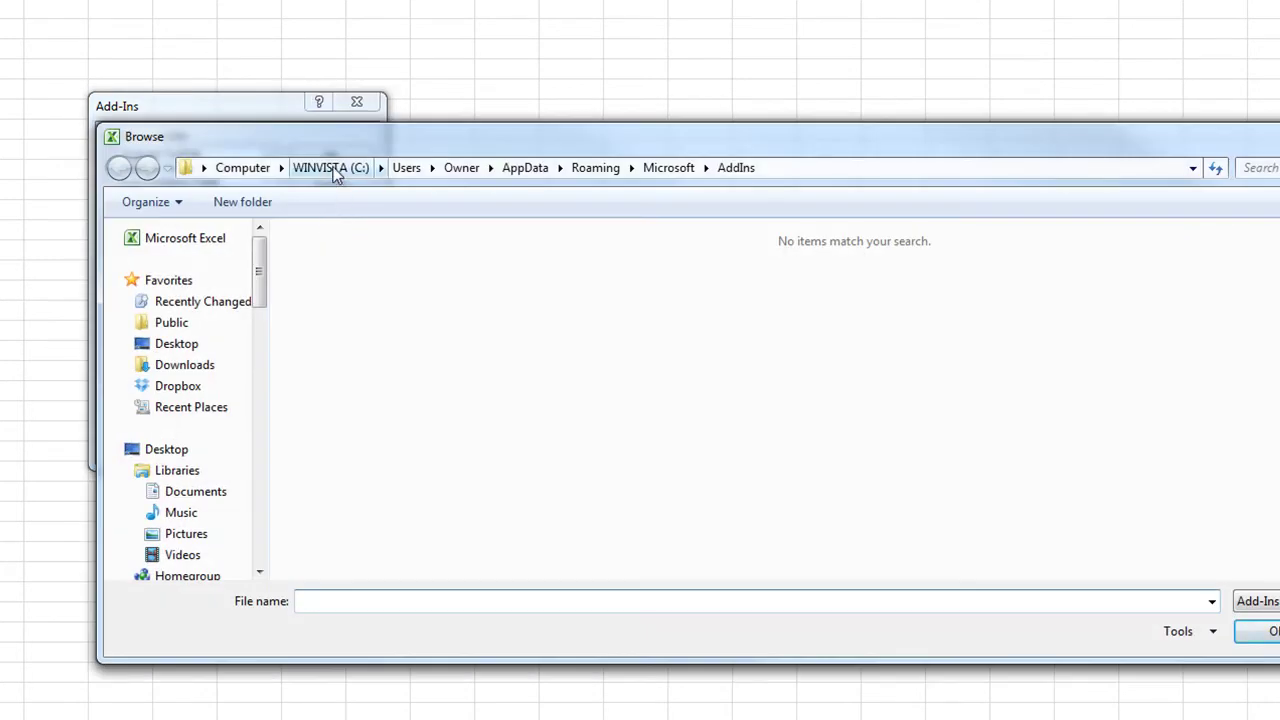
{"action": "left_click", "coordinate": [333, 168]}
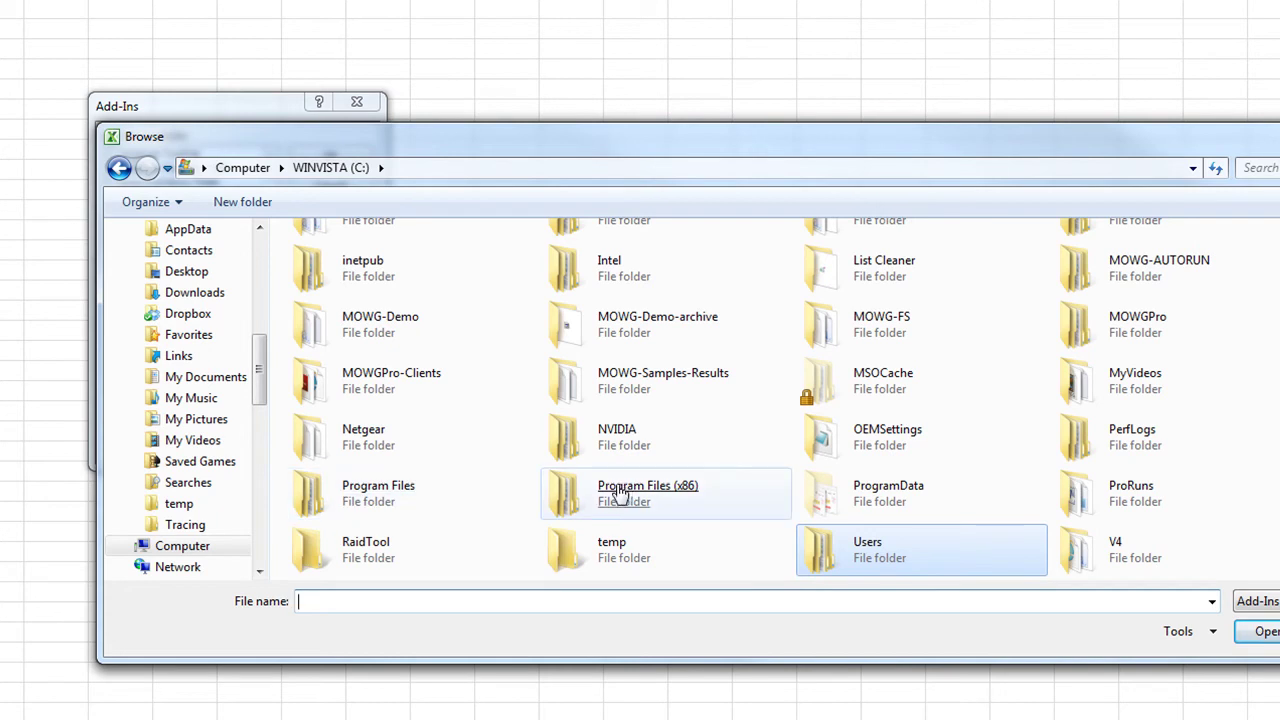
{"action": "double_click", "coordinate": [622, 491]}
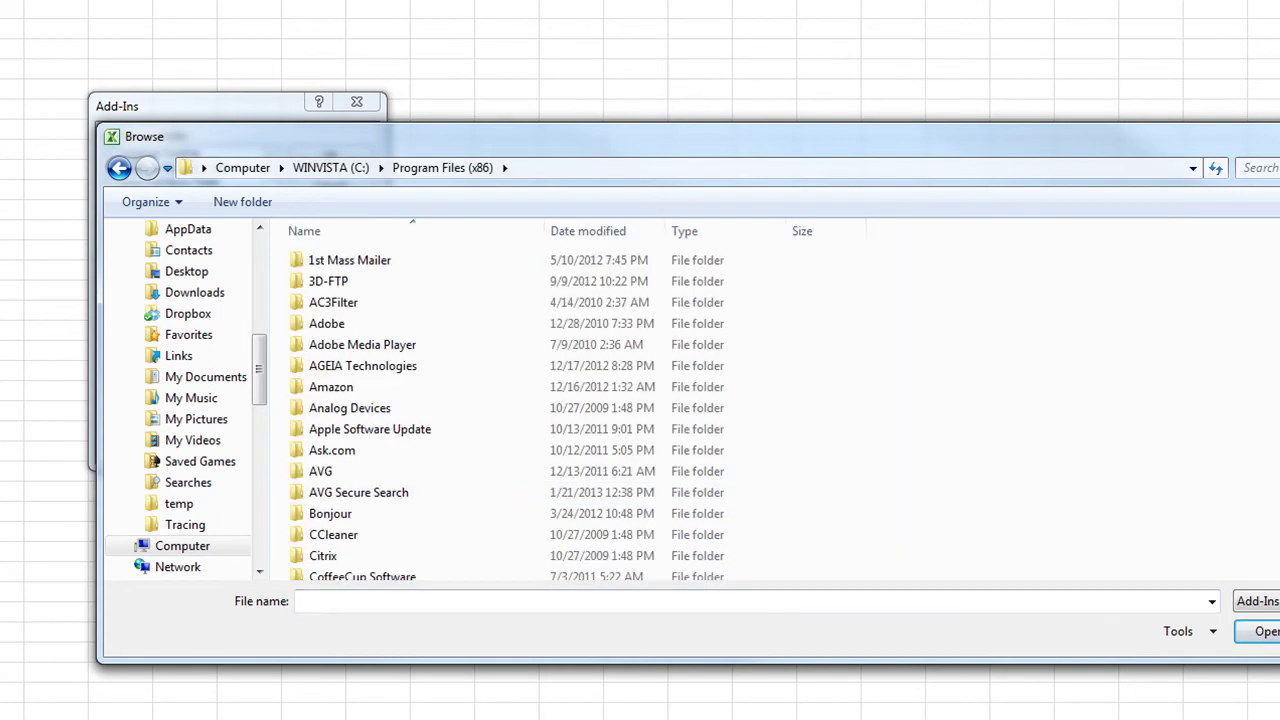
{"action": "left_click_drag", "start_coordinate": [700, 123], "coordinate": [700, 0]}
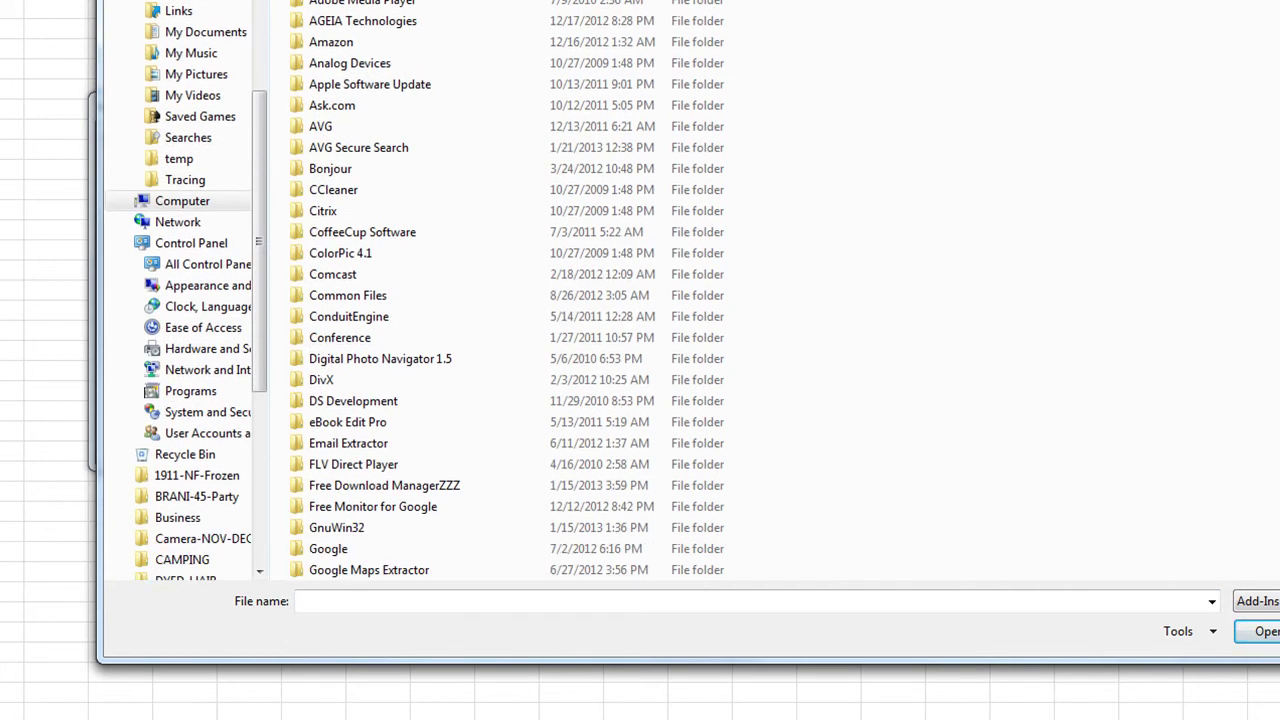
{"action": "scroll", "coordinate": [507, 290], "scroll_direction": "down", "scroll_amount": 14}
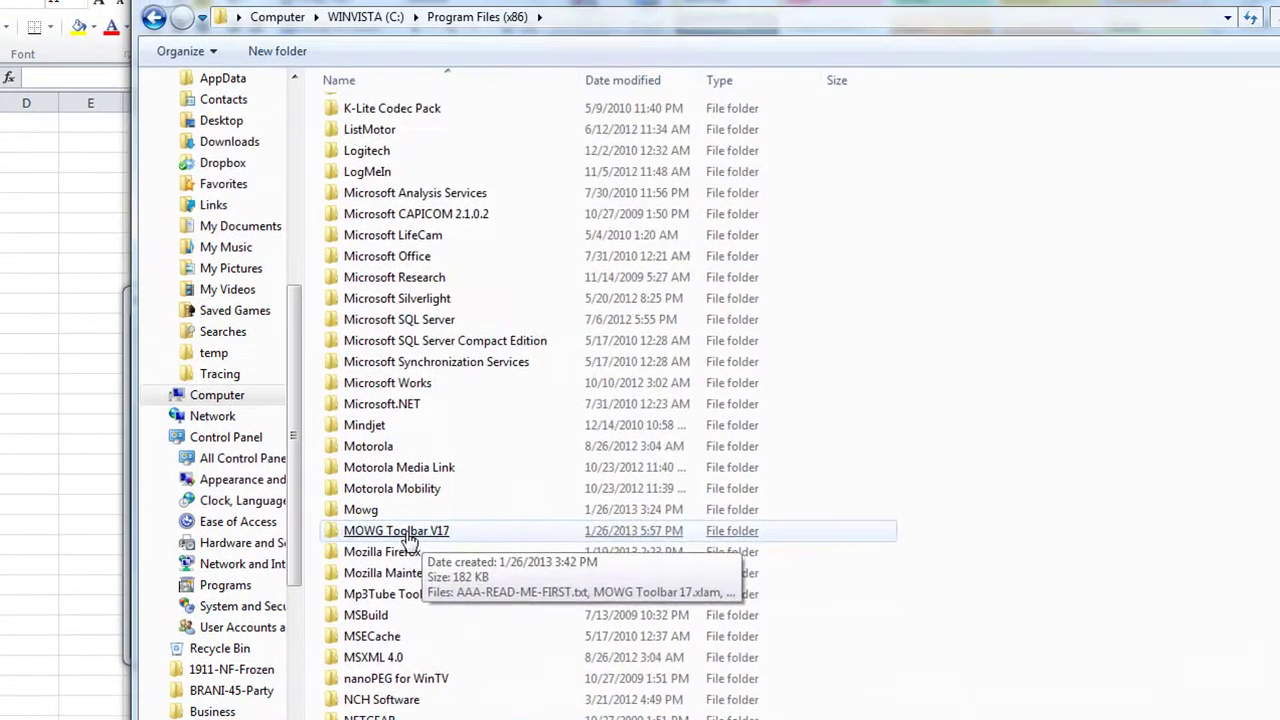
{"action": "double_click", "coordinate": [410, 540]}
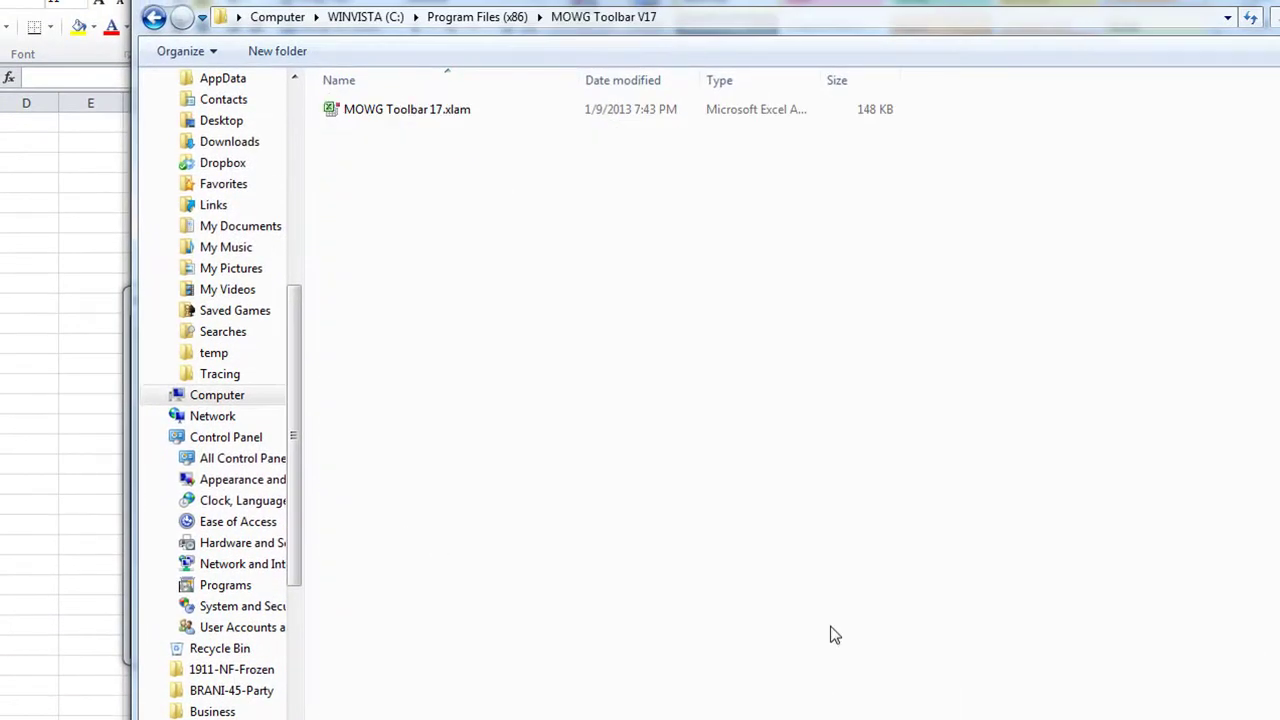
{"action": "double_click", "coordinate": [420, 112]}
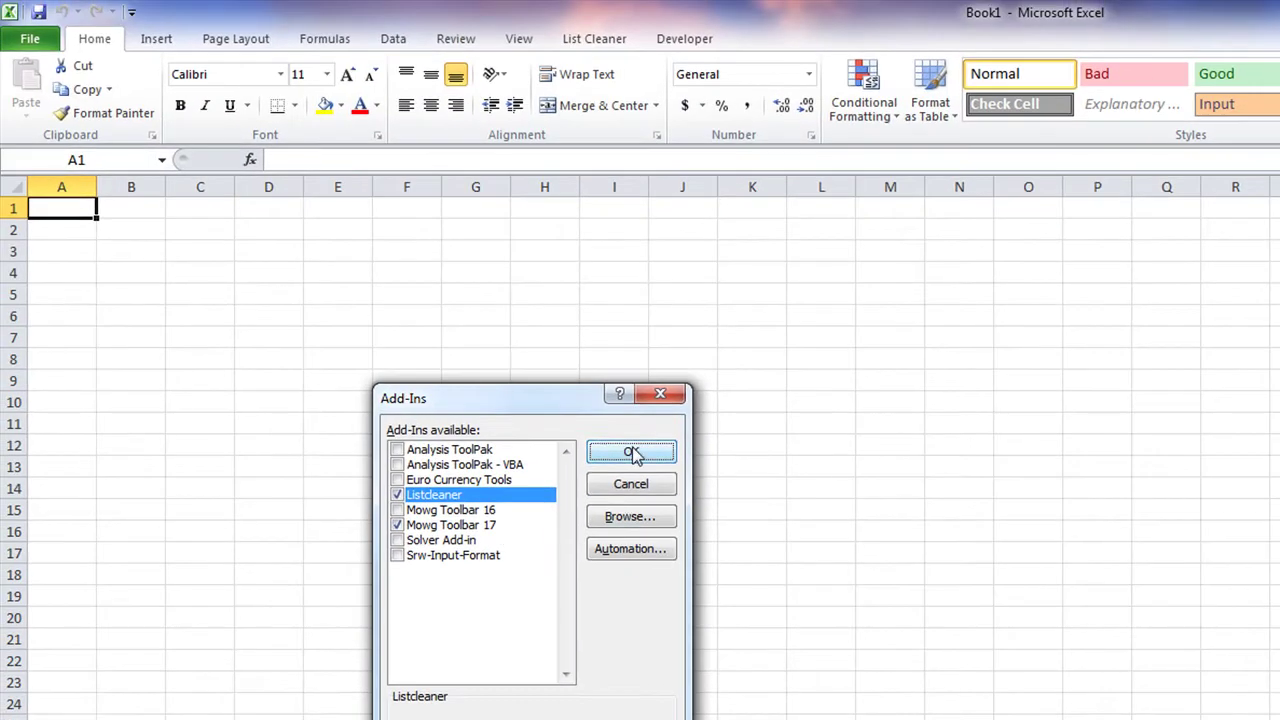
Step: Confirm the Add-Ins dialog so the MOWG toolbar 17 ribbon tab loads
{"action": "left_click", "coordinate": [630, 455]}
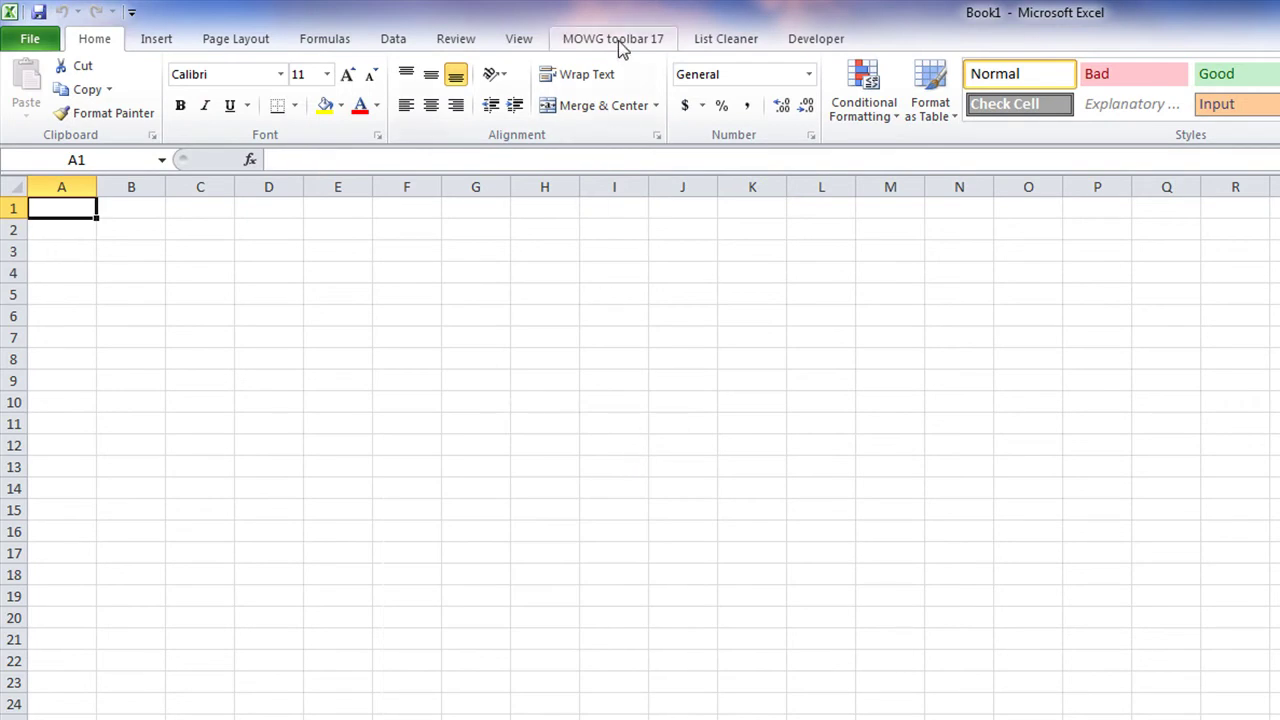
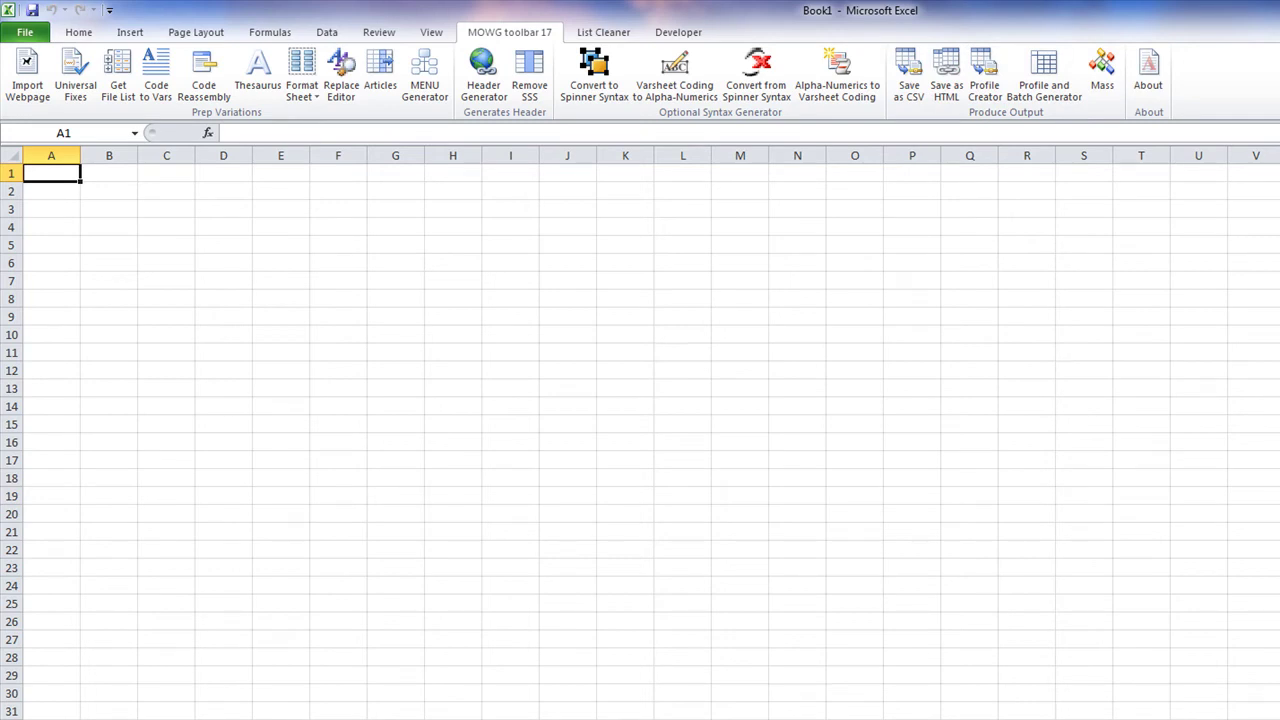
Step: Hide the blank Book1 workbook with Windows+D to reveal the desktop
{"action": "key", "text": "super+d"}
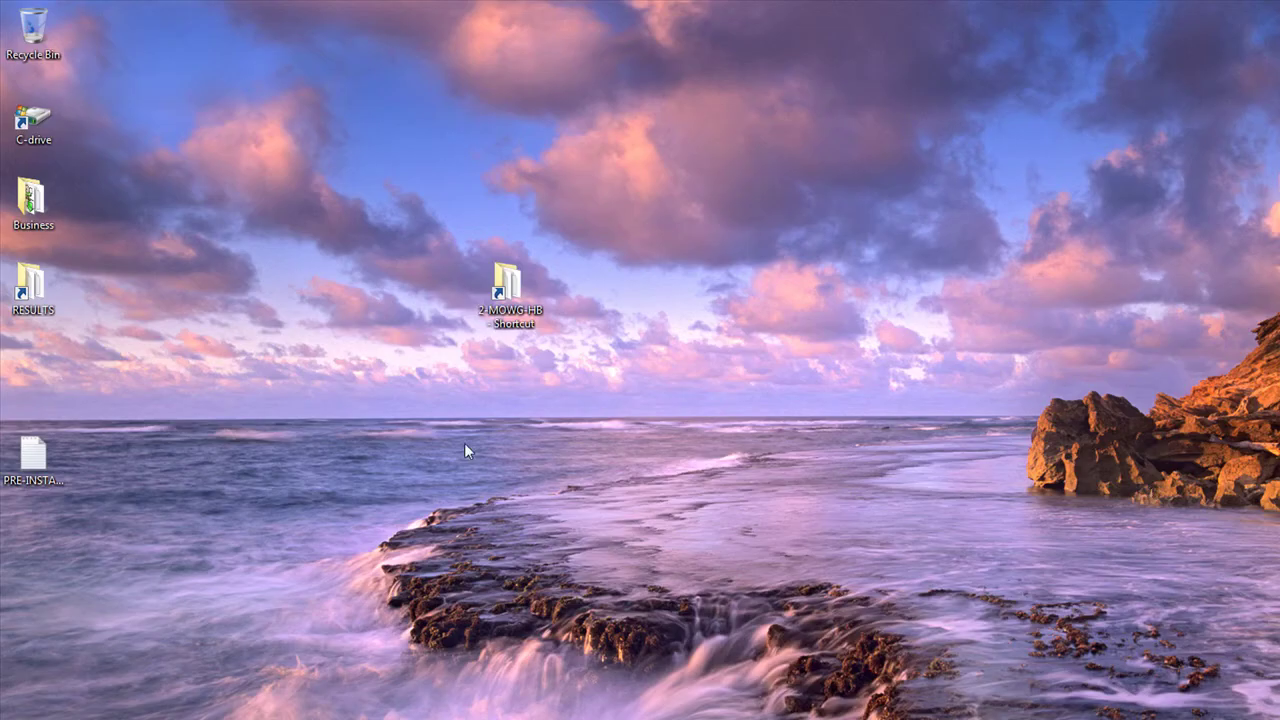
Step: Browse 2-MOWG-HB > 0-GET-HB-REQUIREMENTS > MOWG-PRO-V3_0 into INTERESTING-READING-FOR-LATER
{"action": "double_click", "coordinate": [507, 288]}
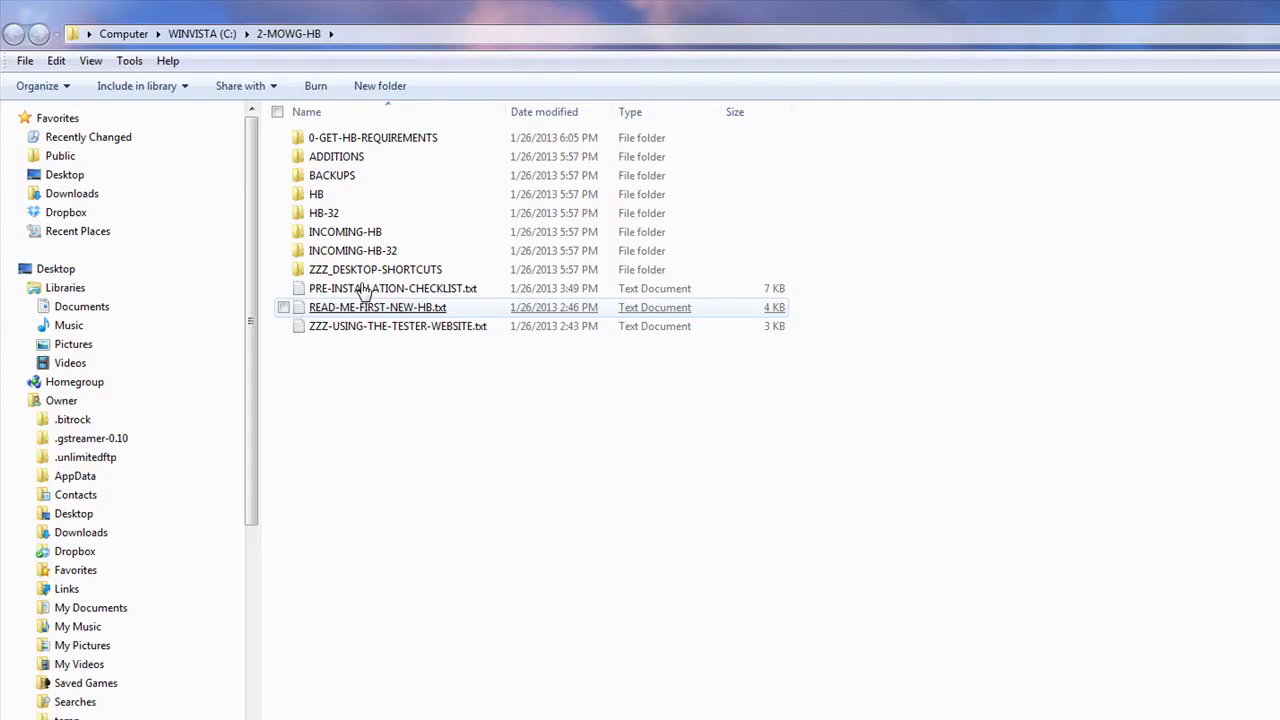
{"action": "double_click", "coordinate": [376, 140]}
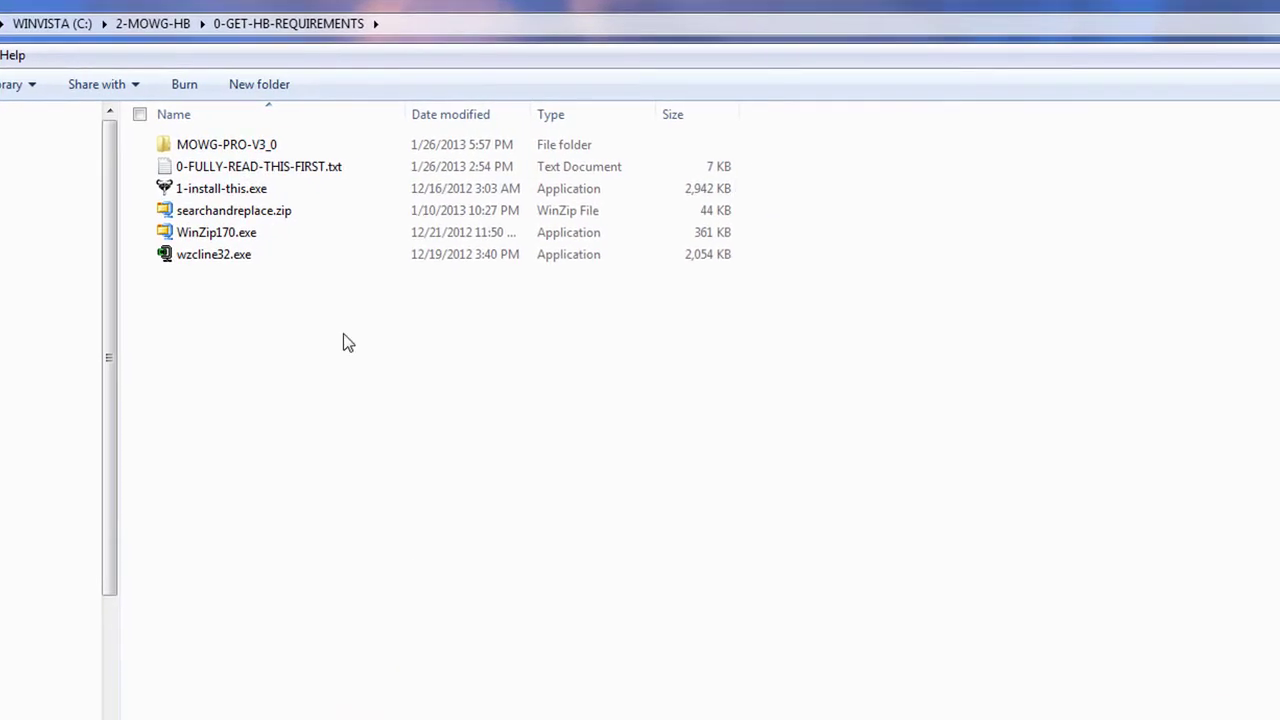
{"action": "double_click", "coordinate": [241, 150]}
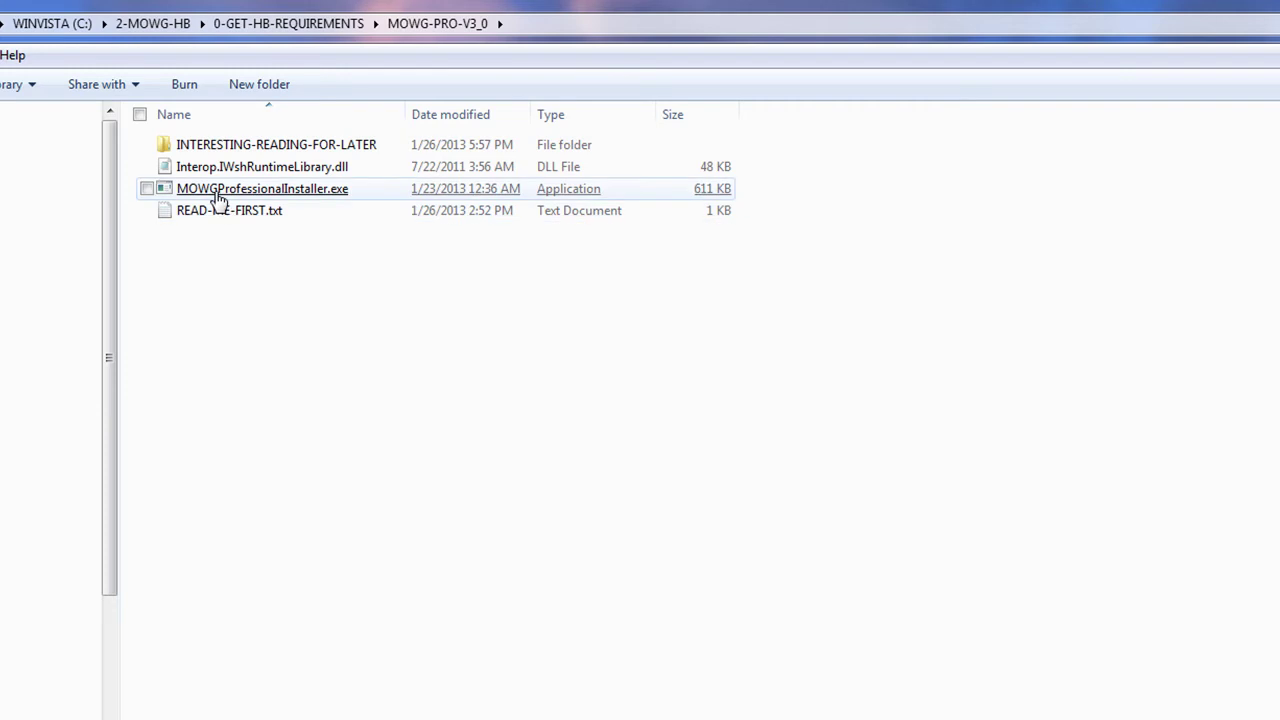
{"action": "mouse_move", "coordinate": [270, 194]}
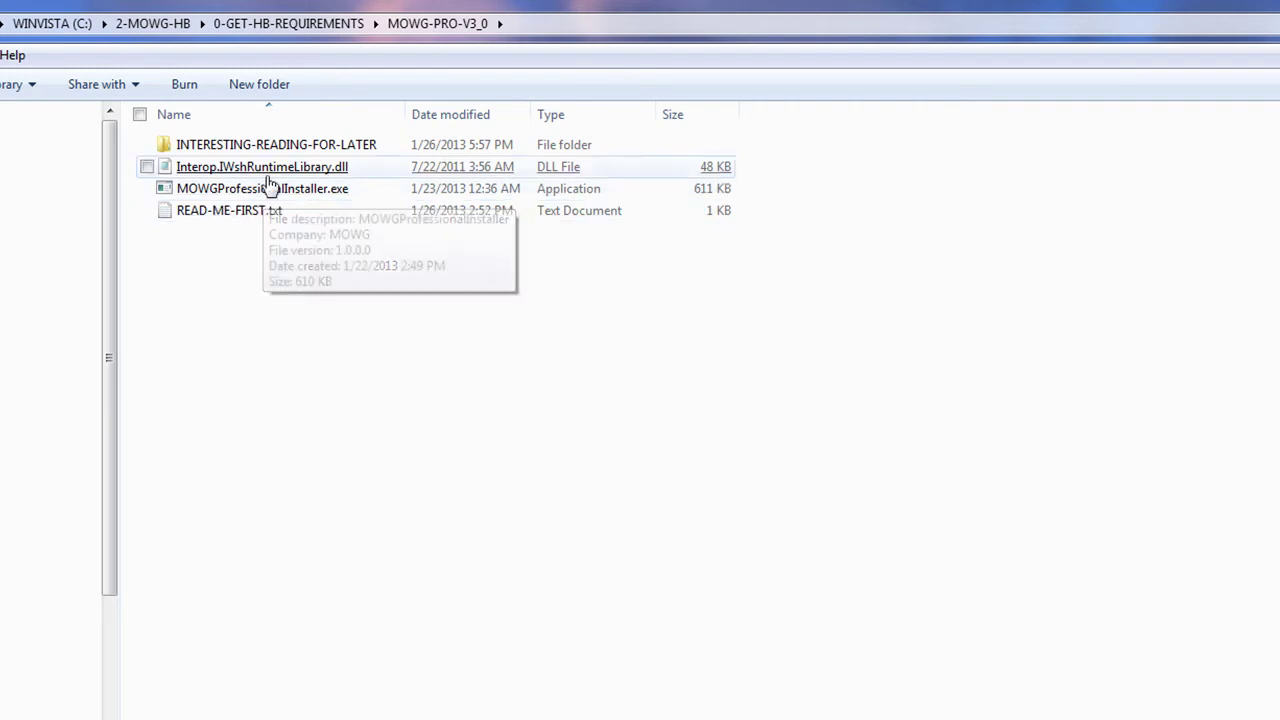
{"action": "double_click", "coordinate": [345, 148]}
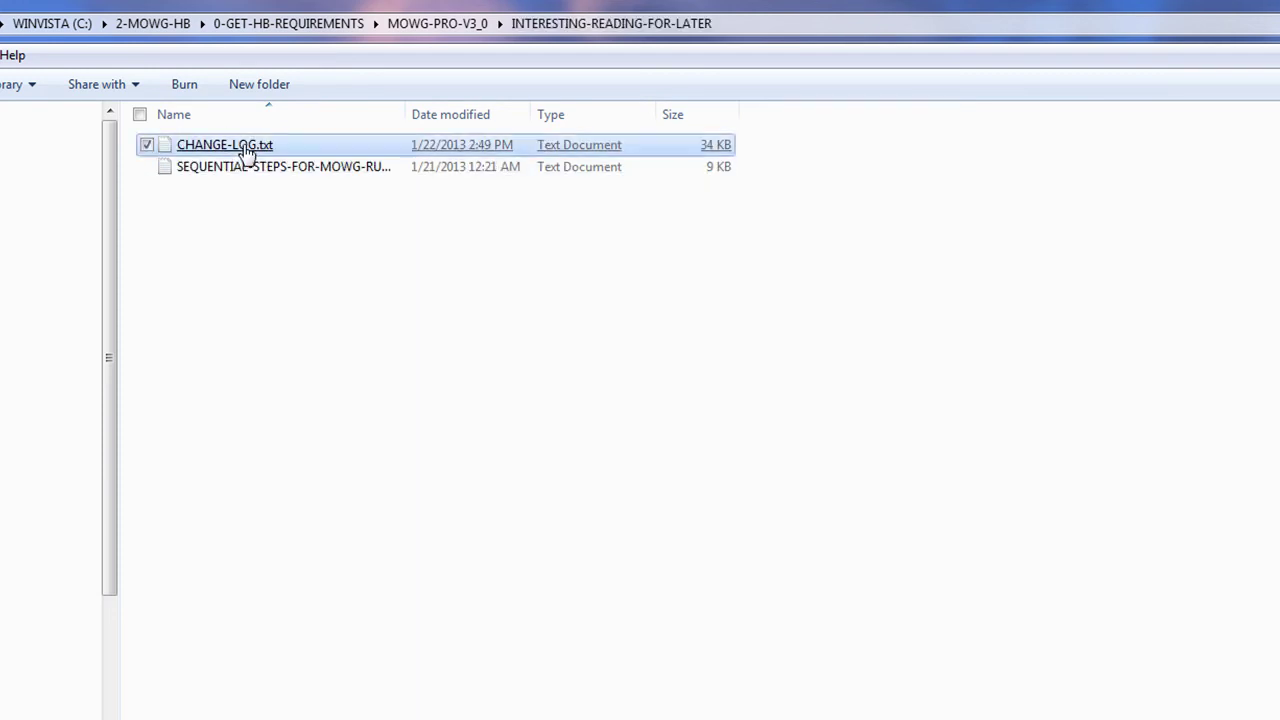
{"action": "double_click", "coordinate": [245, 146]}
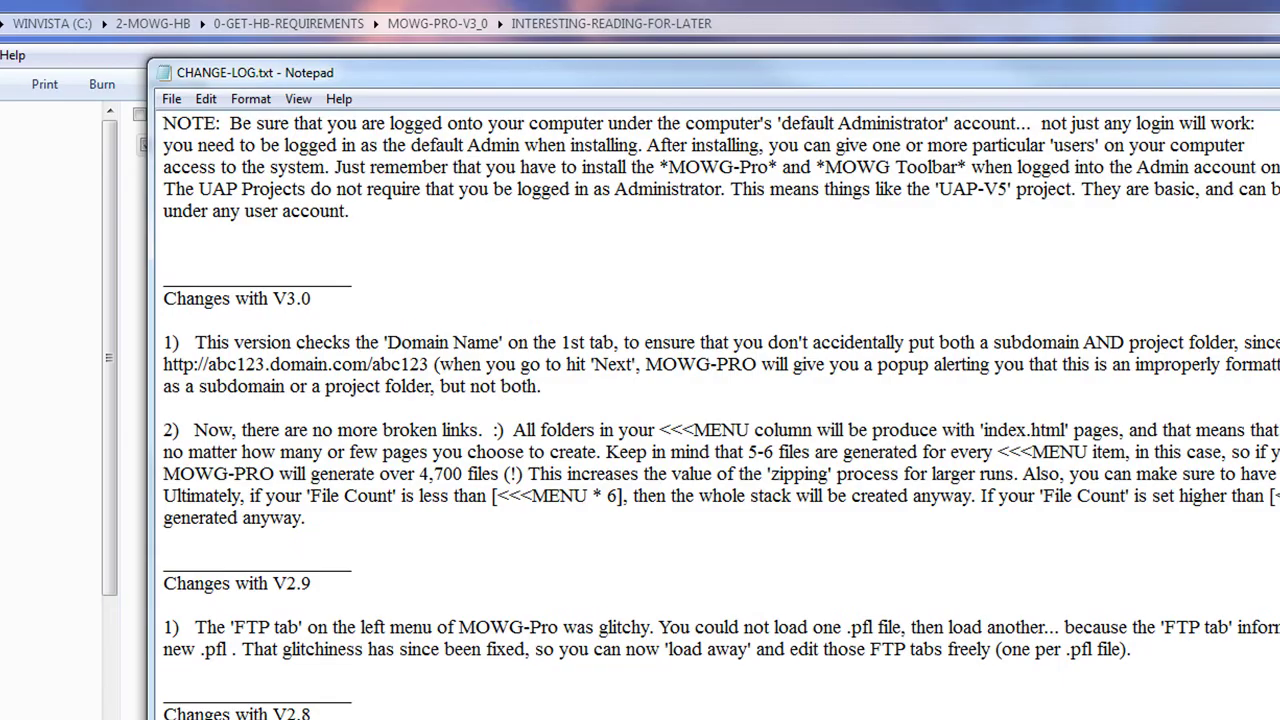
{"action": "scroll", "coordinate": [640, 400], "scroll_direction": "down", "scroll_amount": 11}
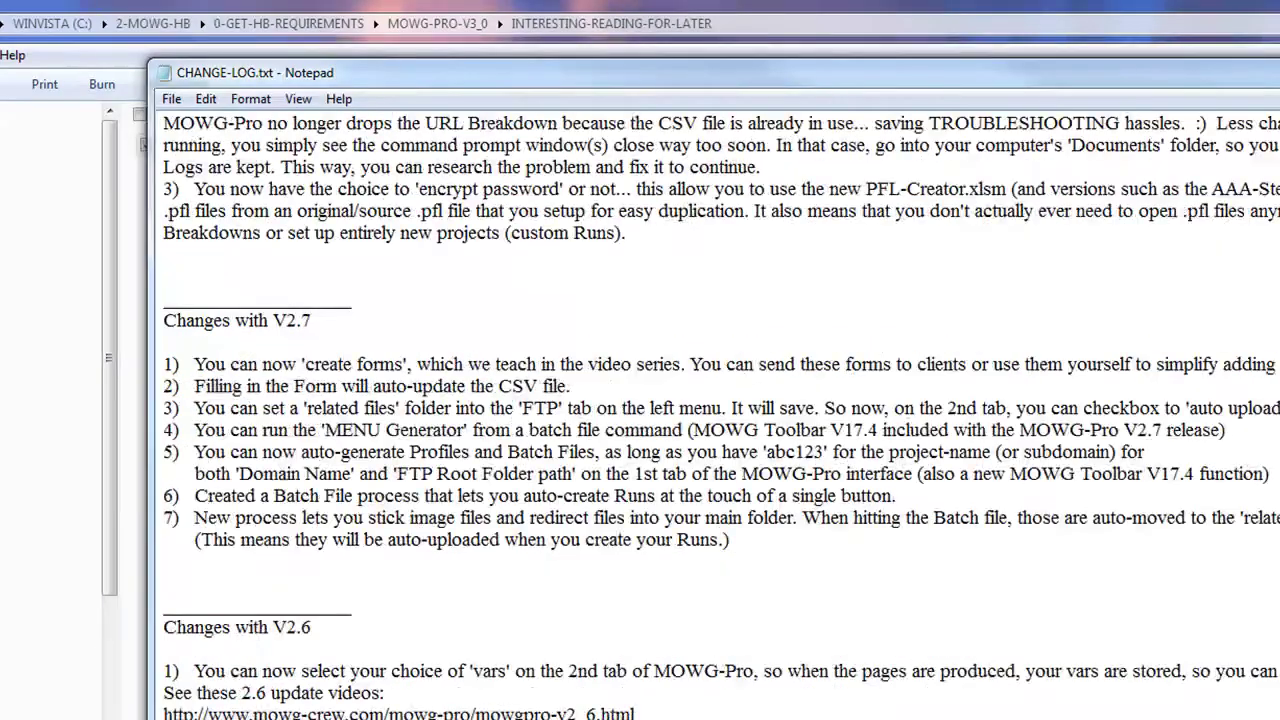
{"action": "scroll", "coordinate": [640, 400], "scroll_direction": "down", "scroll_amount": 20}
{"action": "key", "text": "ctrl+Home"}
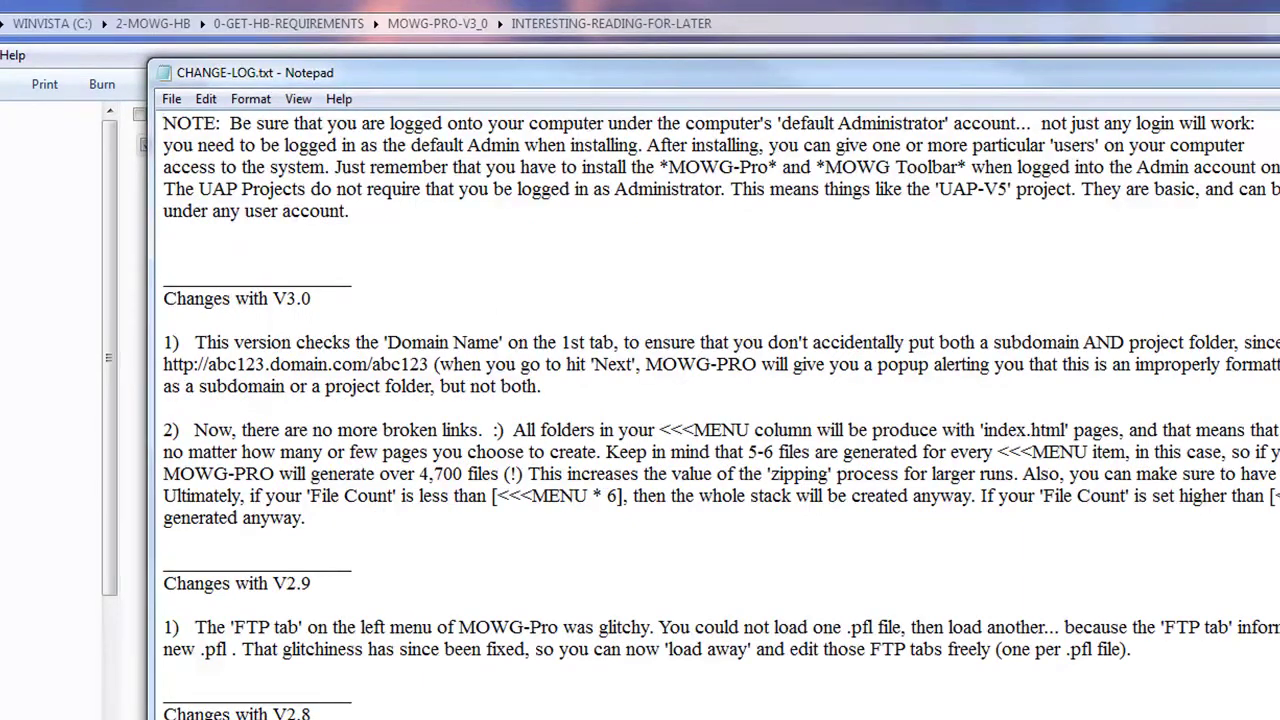
{"action": "key", "text": "alt+F4"}
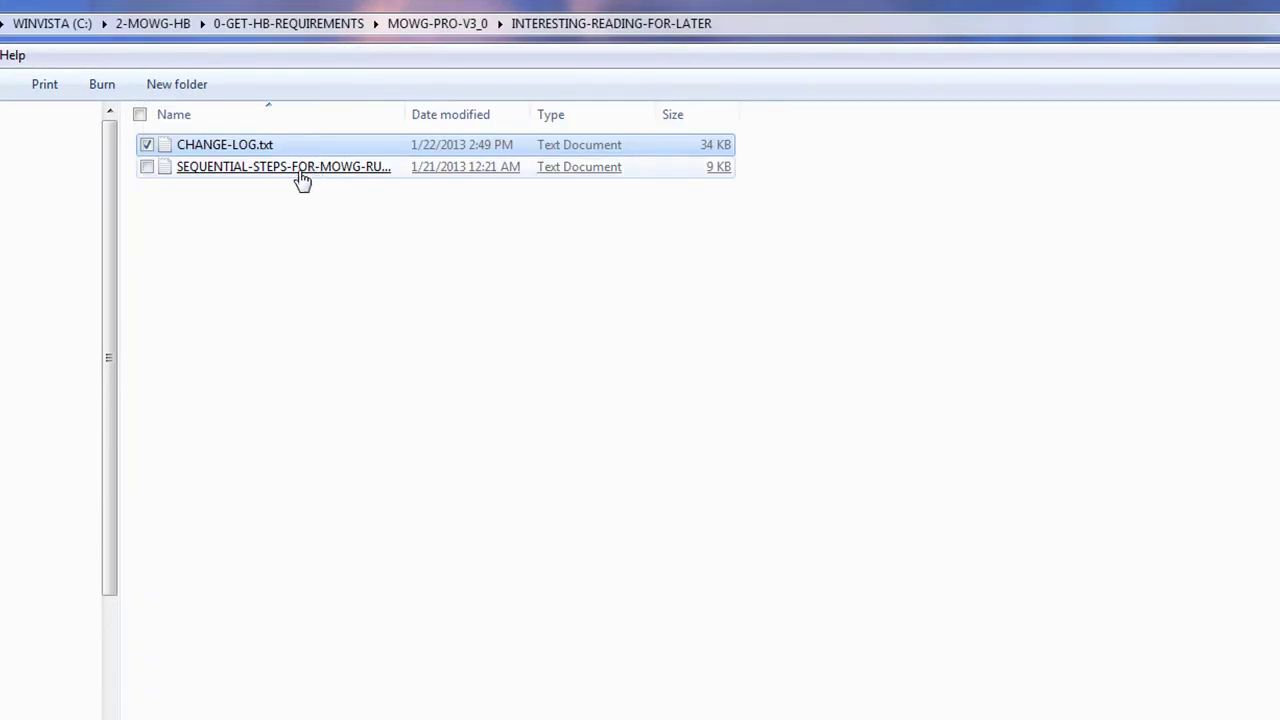
{"action": "double_click", "coordinate": [302, 168]}
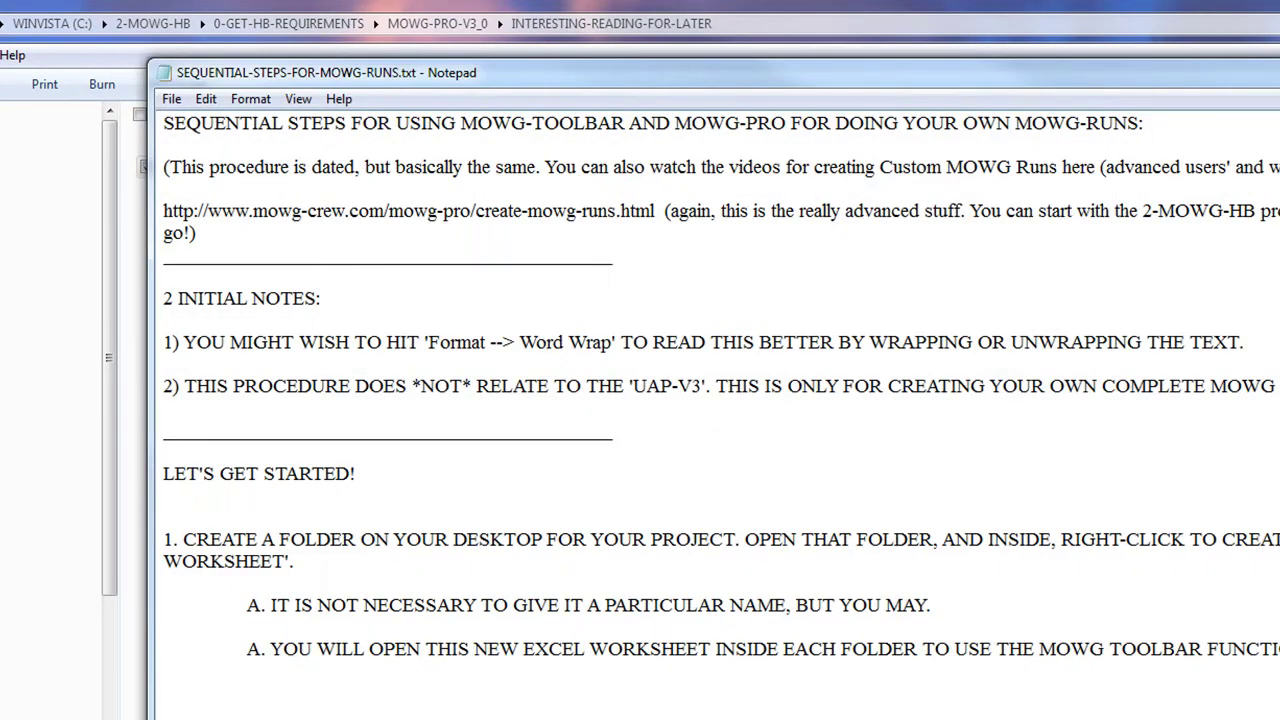
{"action": "scroll", "coordinate": [700, 400], "scroll_direction": "down", "scroll_amount": 7}
{"action": "scroll", "coordinate": [700, 400], "scroll_direction": "down", "scroll_amount": 12}
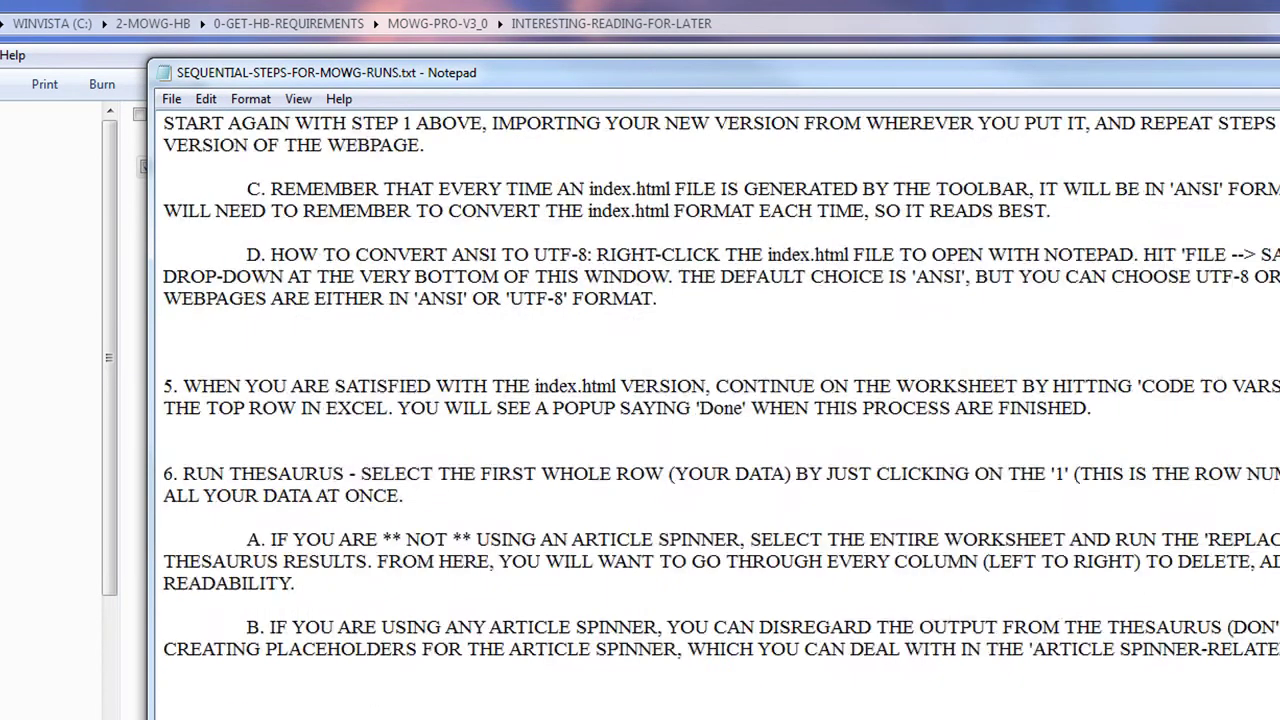
{"action": "scroll", "coordinate": [700, 400], "scroll_direction": "down", "scroll_amount": 18}
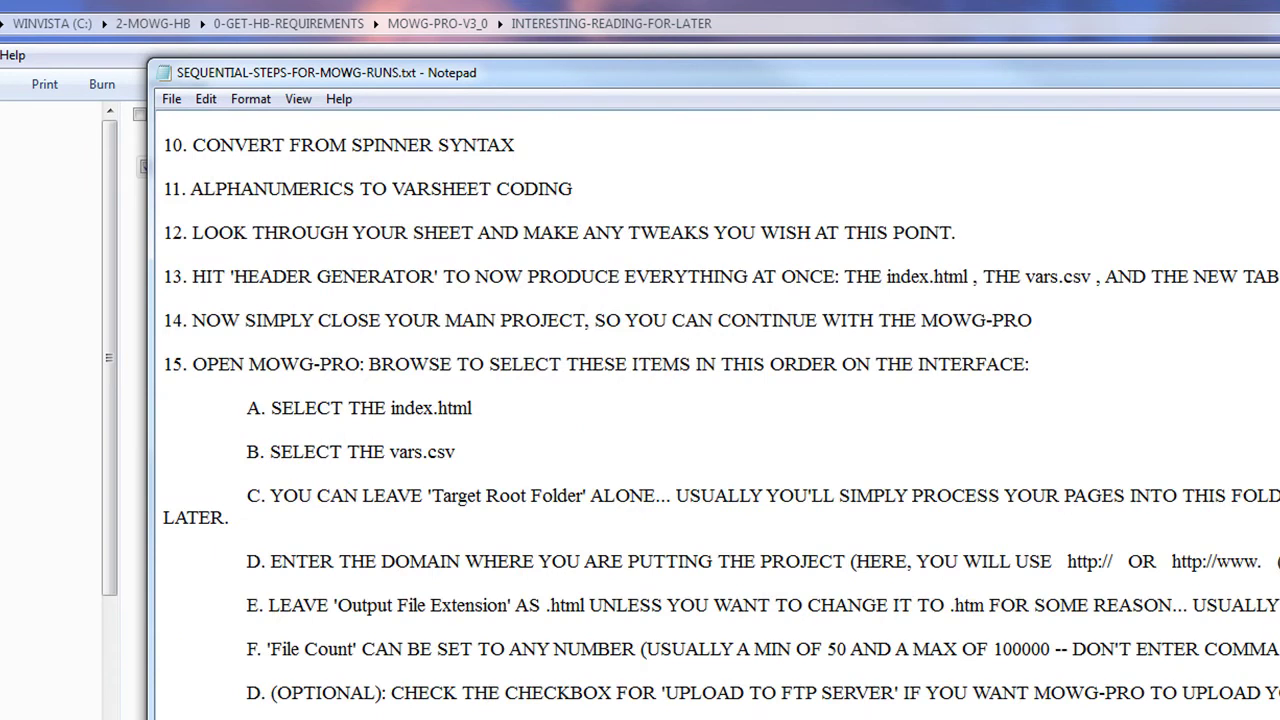
{"action": "scroll", "coordinate": [507, 323], "scroll_direction": "up", "scroll_amount": 20}
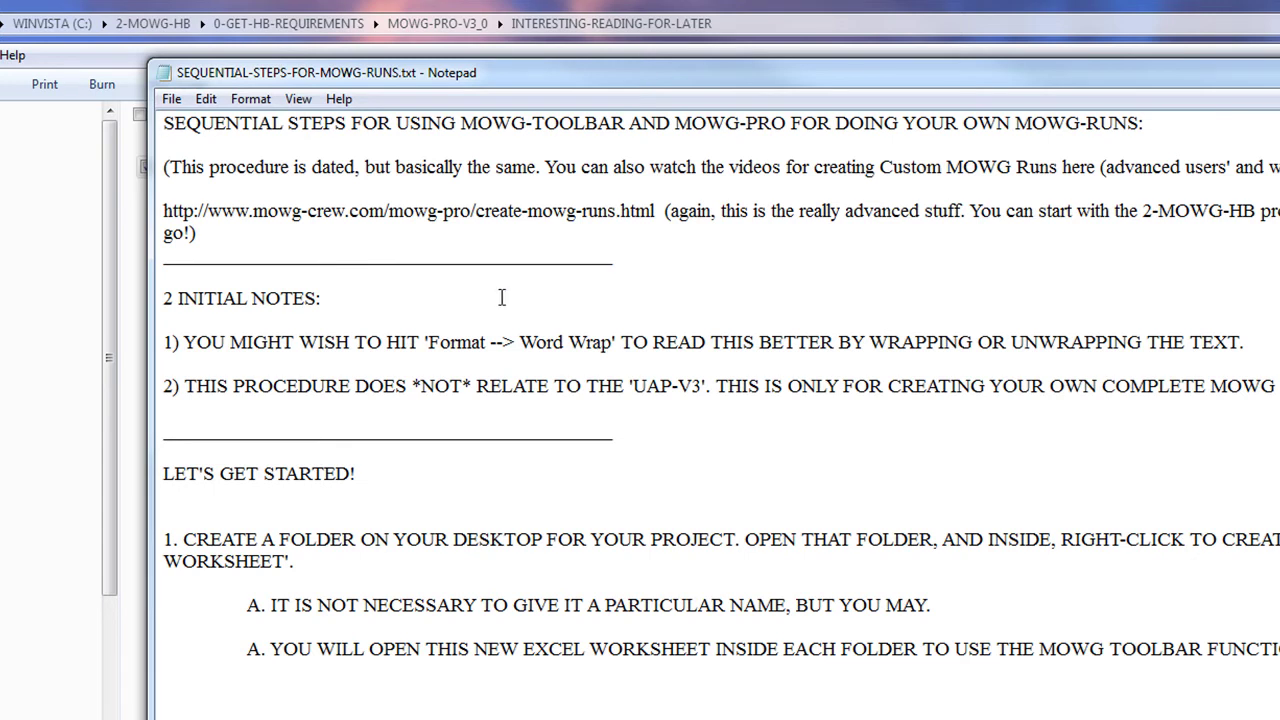
{"action": "left_click_drag", "start_coordinate": [668, 211], "coordinate": [152, 218]}
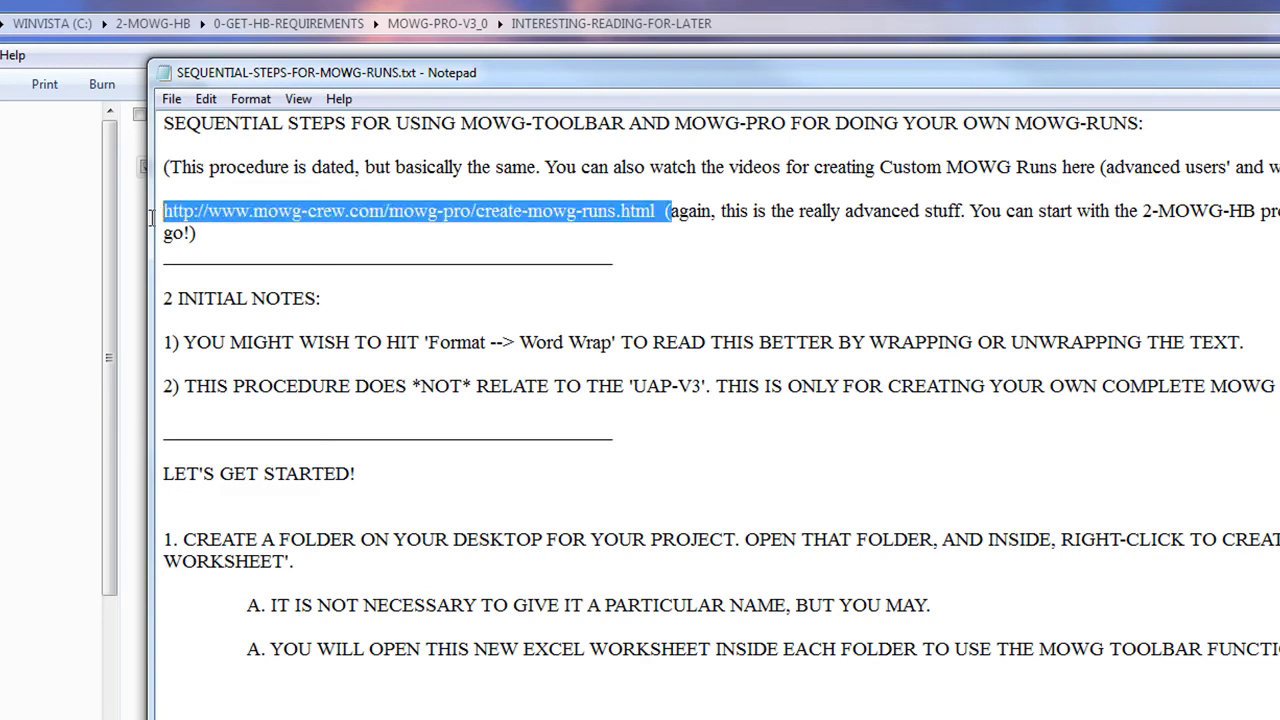
{"action": "left_click", "coordinate": [985, 450]}
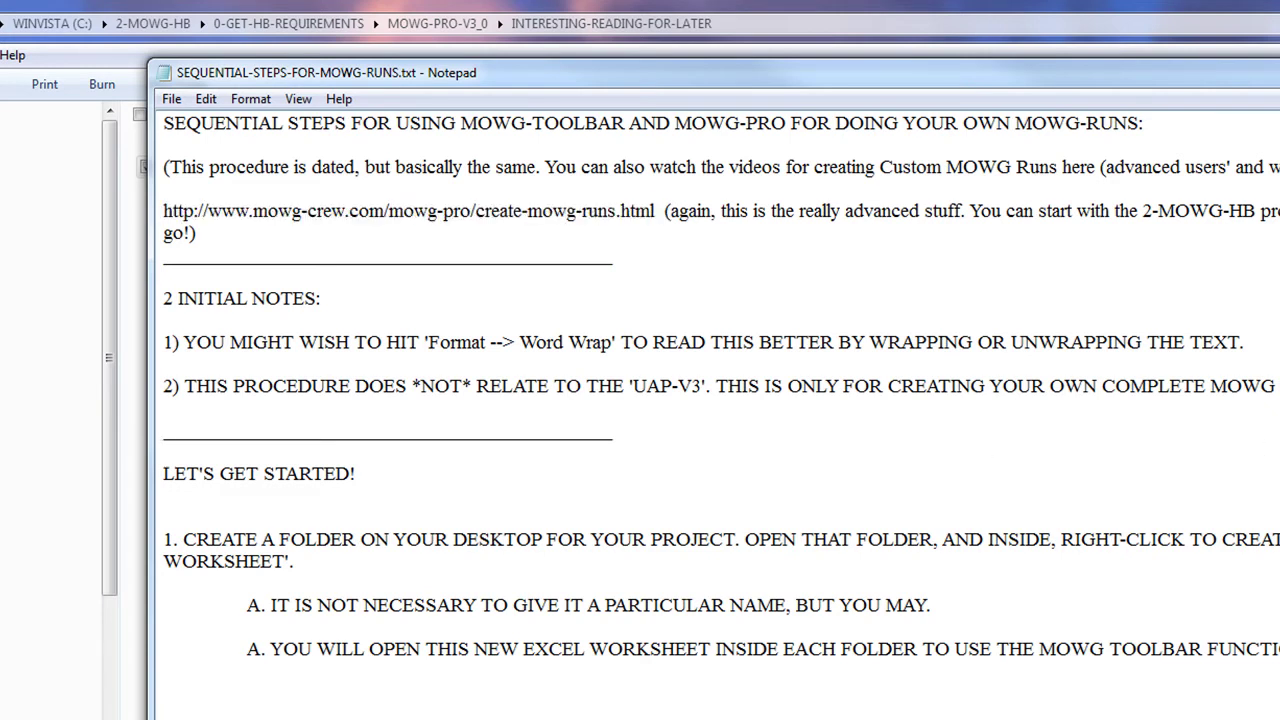
{"action": "key", "text": "alt+F4"}
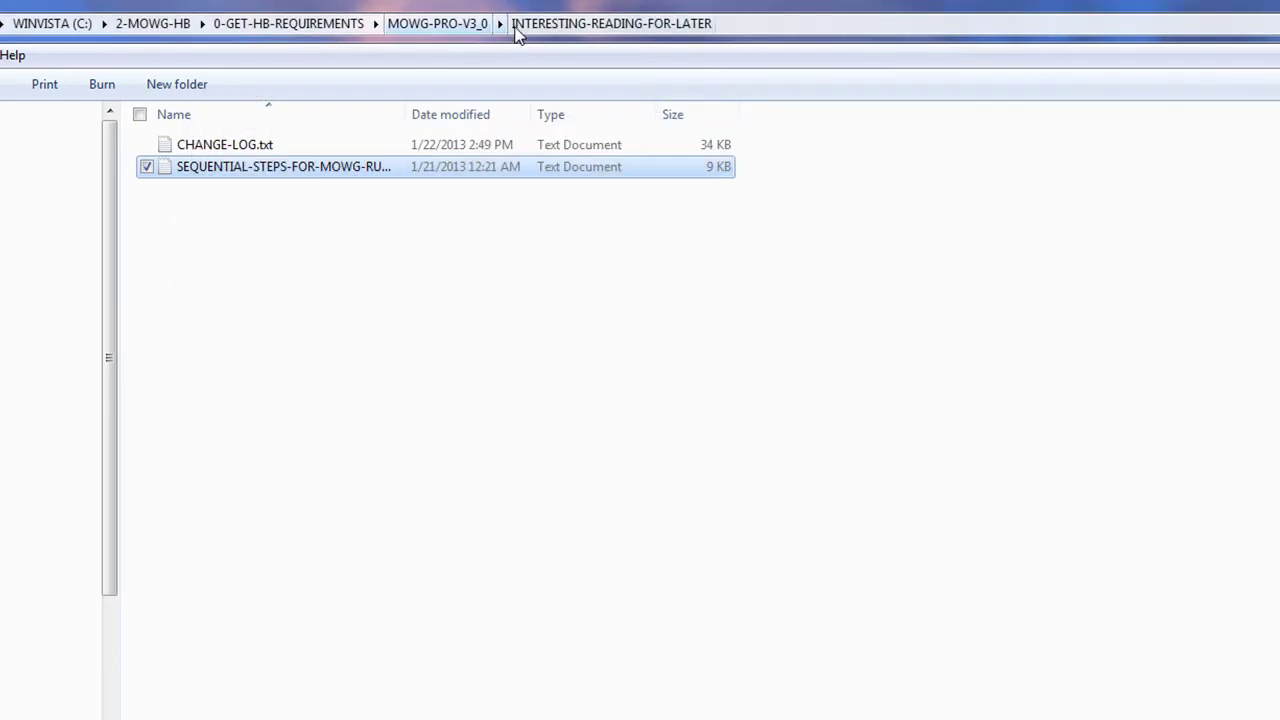
Step: Launch the MOWG Professional installer from MOWG-PRO-V3_0 and pass the welcome page
{"action": "left_click", "coordinate": [420, 28]}
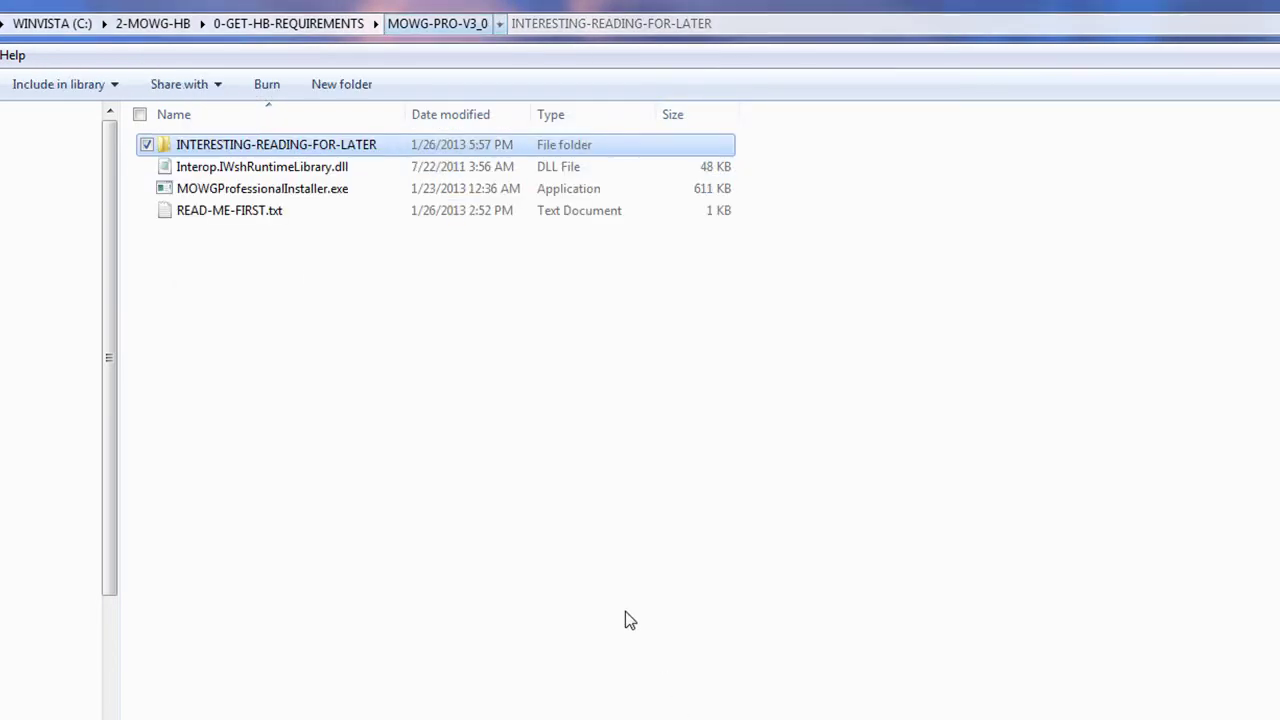
{"action": "left_click", "coordinate": [296, 193]}
{"action": "double_click", "coordinate": [298, 200]}
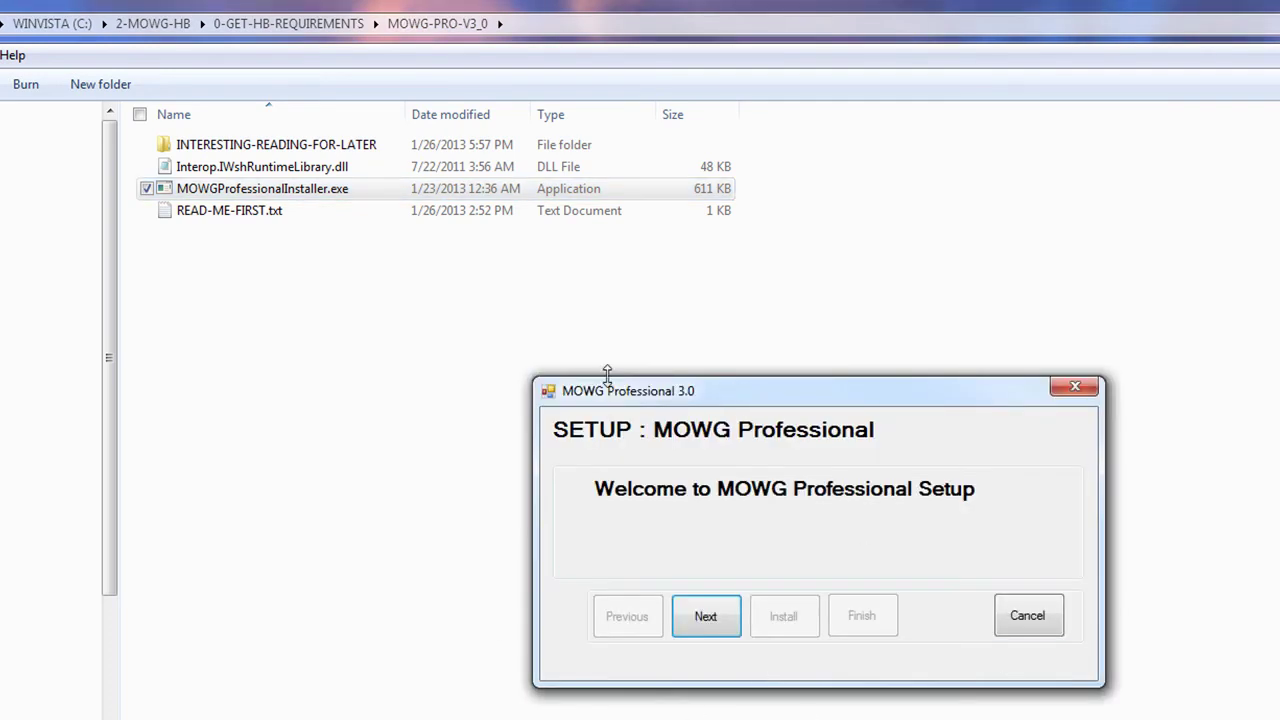
{"action": "left_click", "coordinate": [726, 626]}
Step: Copy the registration e-mail and product key from the key notes into setup
{"action": "left_click", "coordinate": [785, 497]}
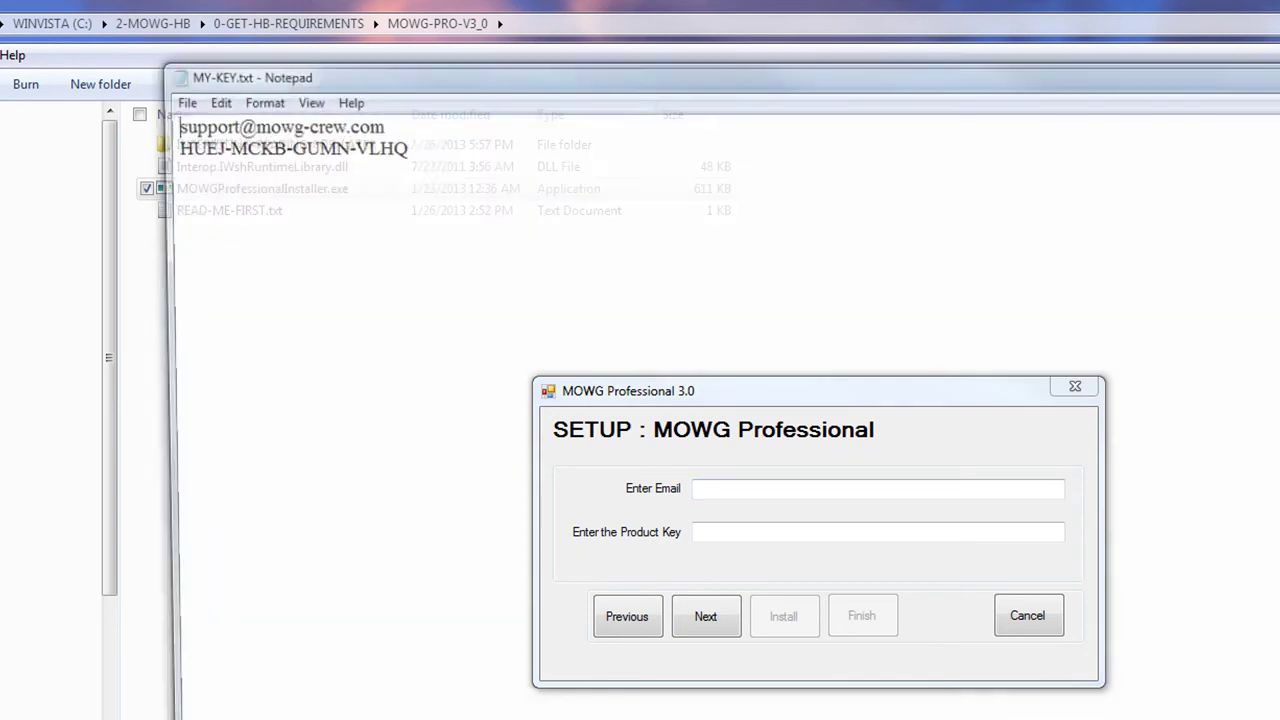
{"action": "left_click_drag", "start_coordinate": [376, 123], "coordinate": [161, 123]}
{"action": "key", "text": "ctrl+c"}
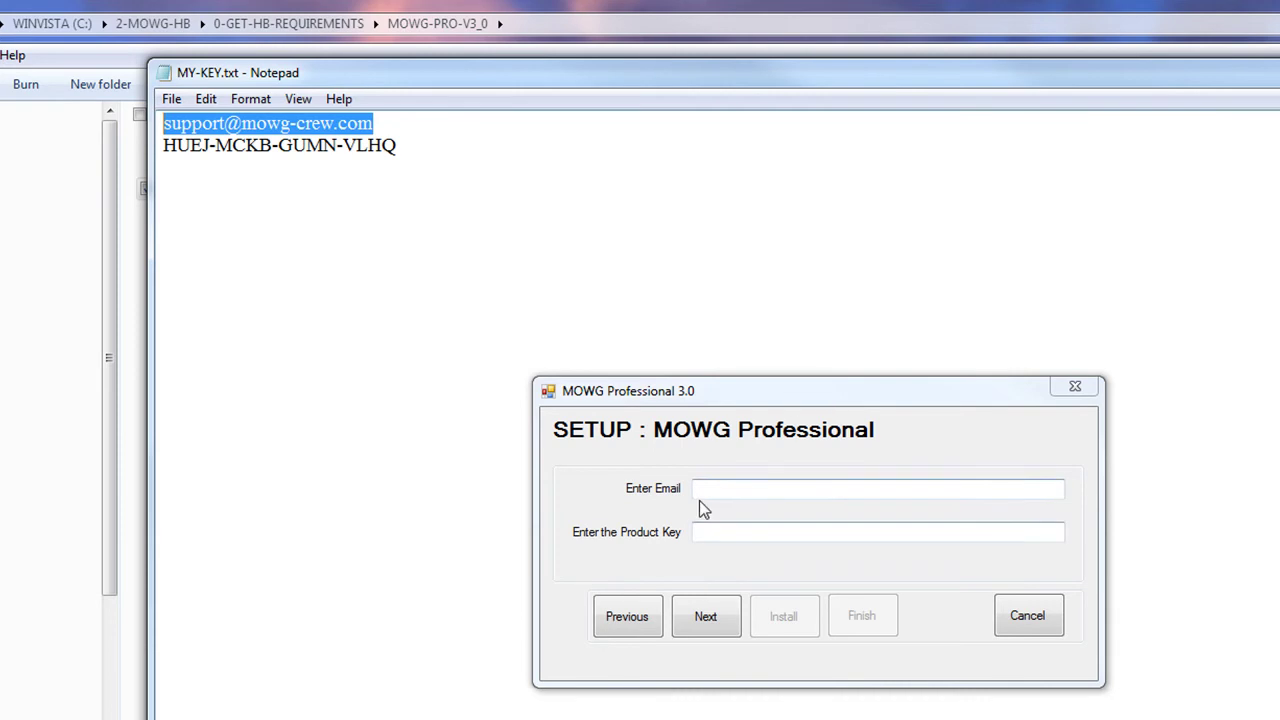
{"action": "left_click", "coordinate": [740, 486]}
{"action": "key", "text": "ctrl+v"}
{"action": "left_click", "coordinate": [726, 531]}
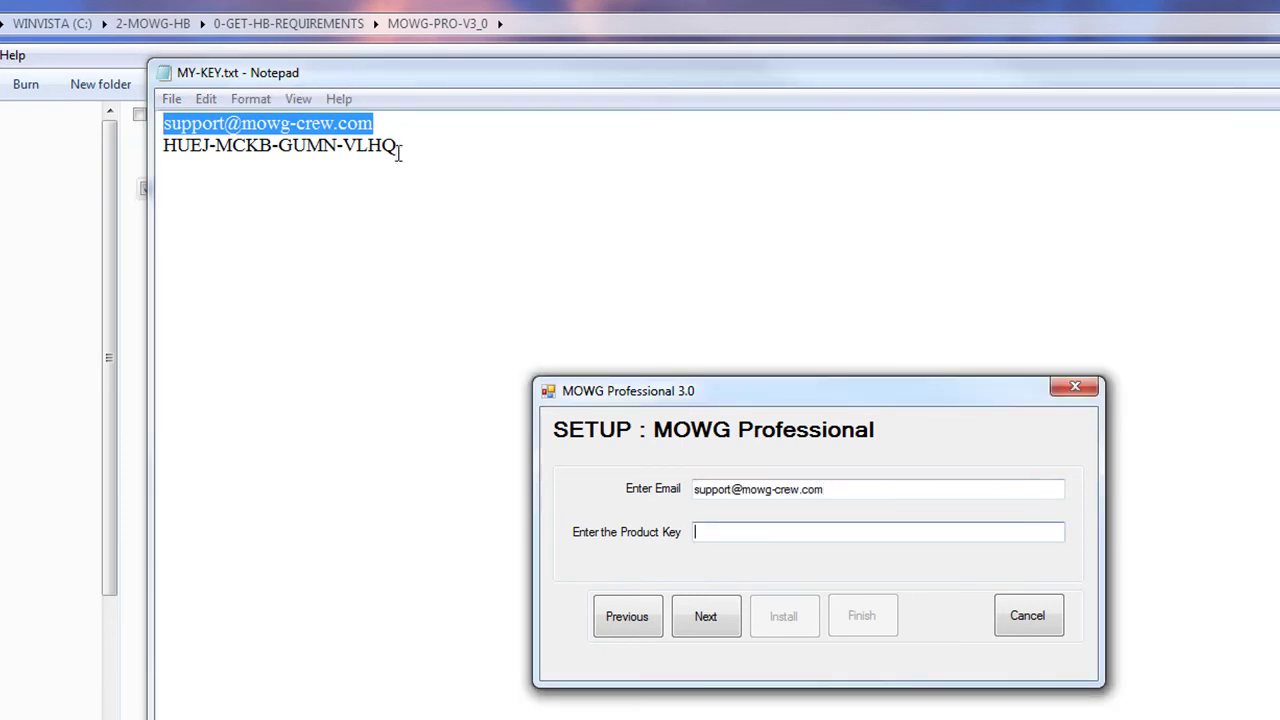
{"action": "left_click_drag", "start_coordinate": [400, 145], "coordinate": [165, 145]}
{"action": "key", "text": "ctrl+c"}
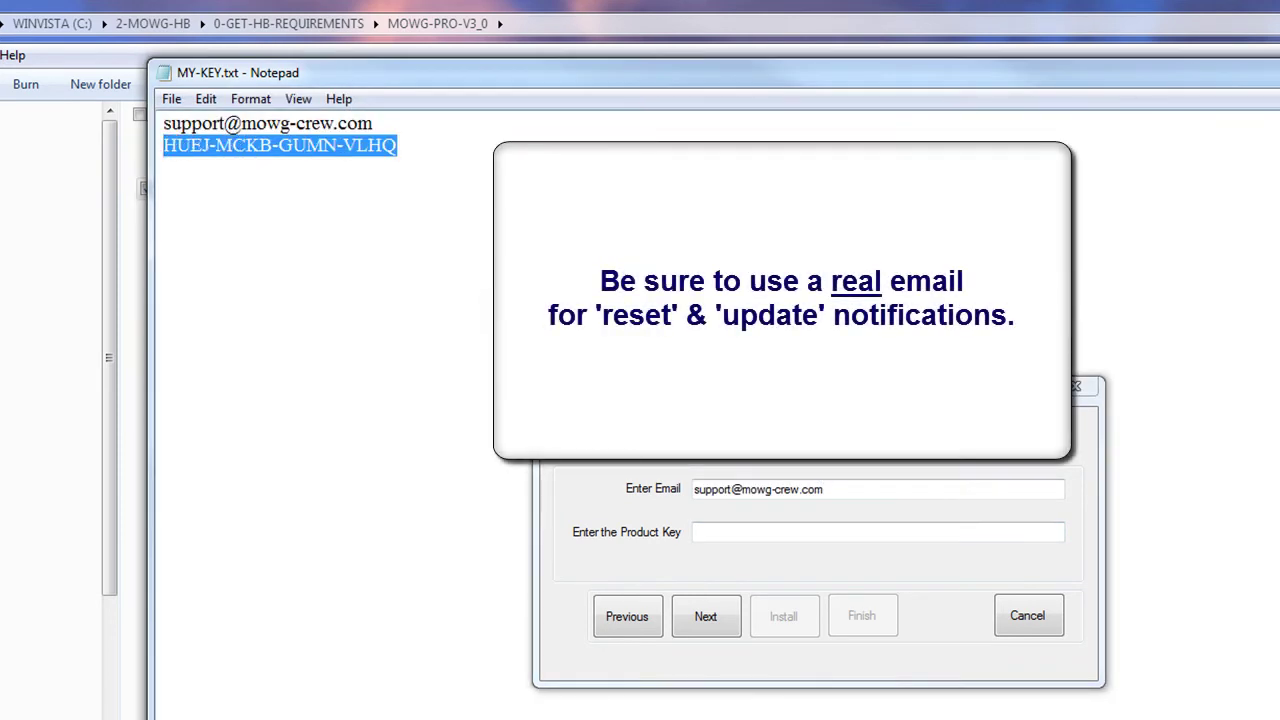
{"action": "left_click", "coordinate": [846, 528]}
{"action": "key", "text": "ctrl+v"}
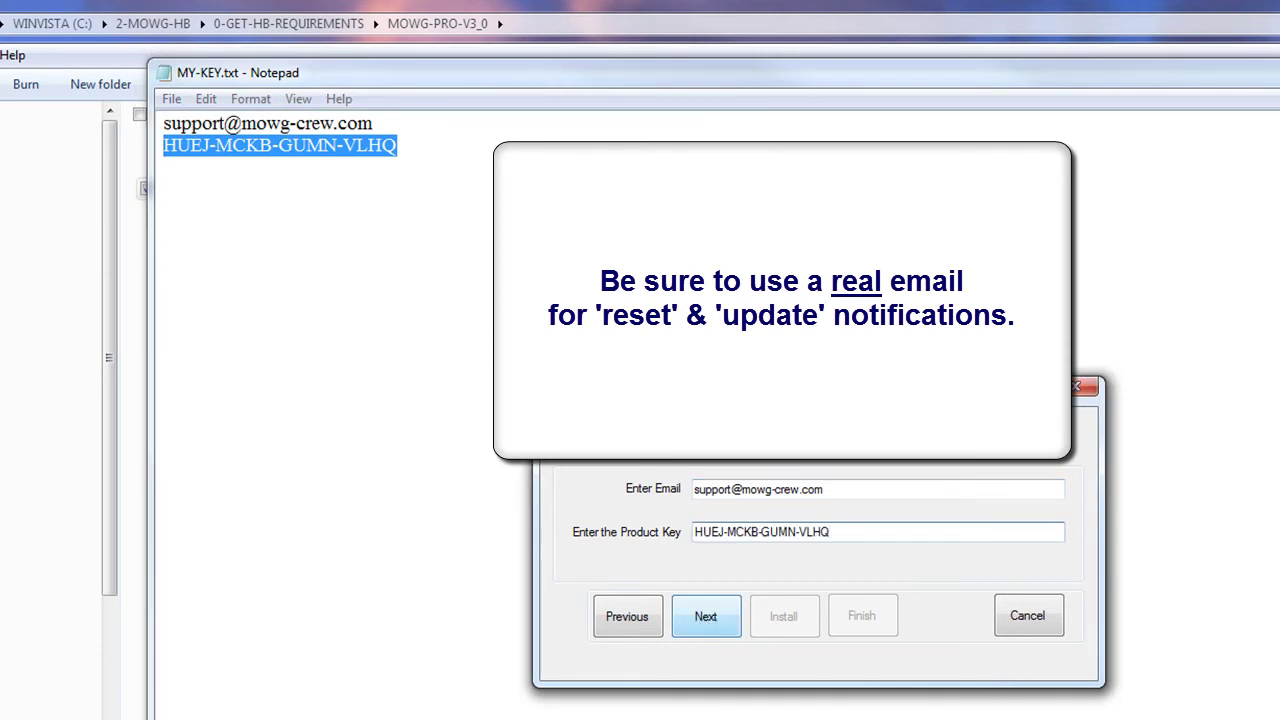
{"action": "key", "text": "Return"}
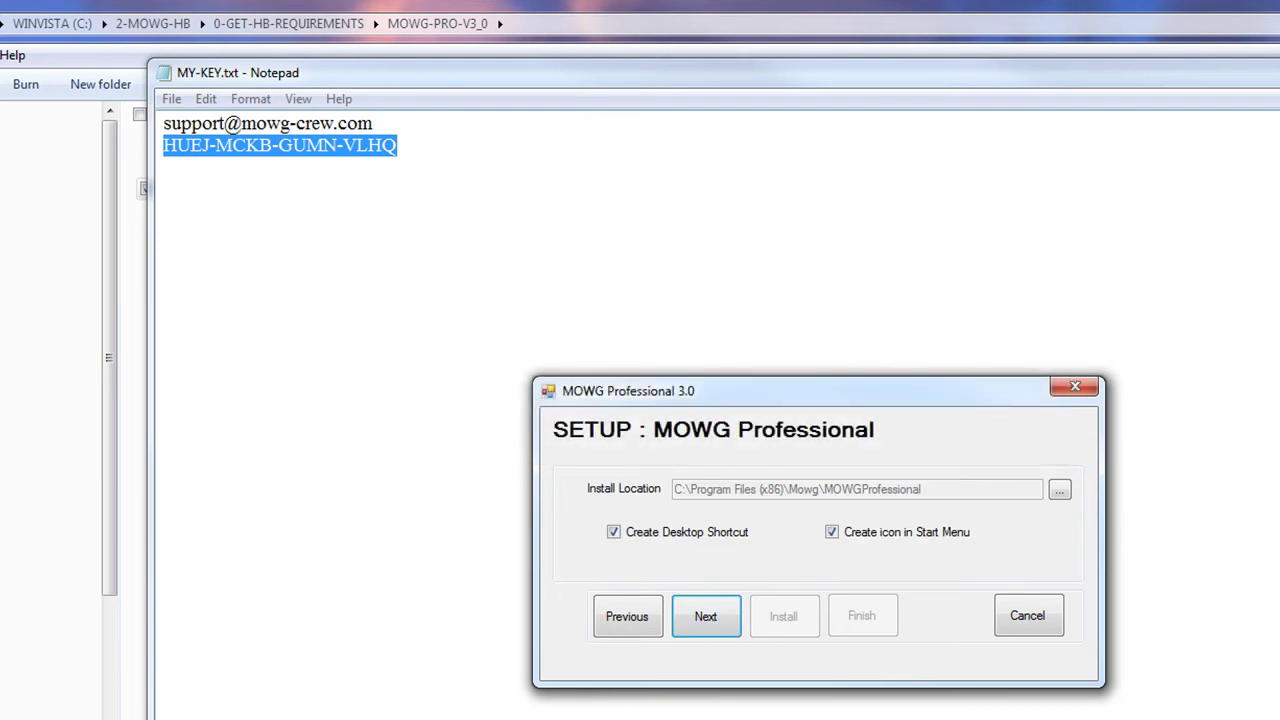
Step: Accept the install location and shortcut options, install, and finish setup
{"action": "left_click", "coordinate": [722, 612]}
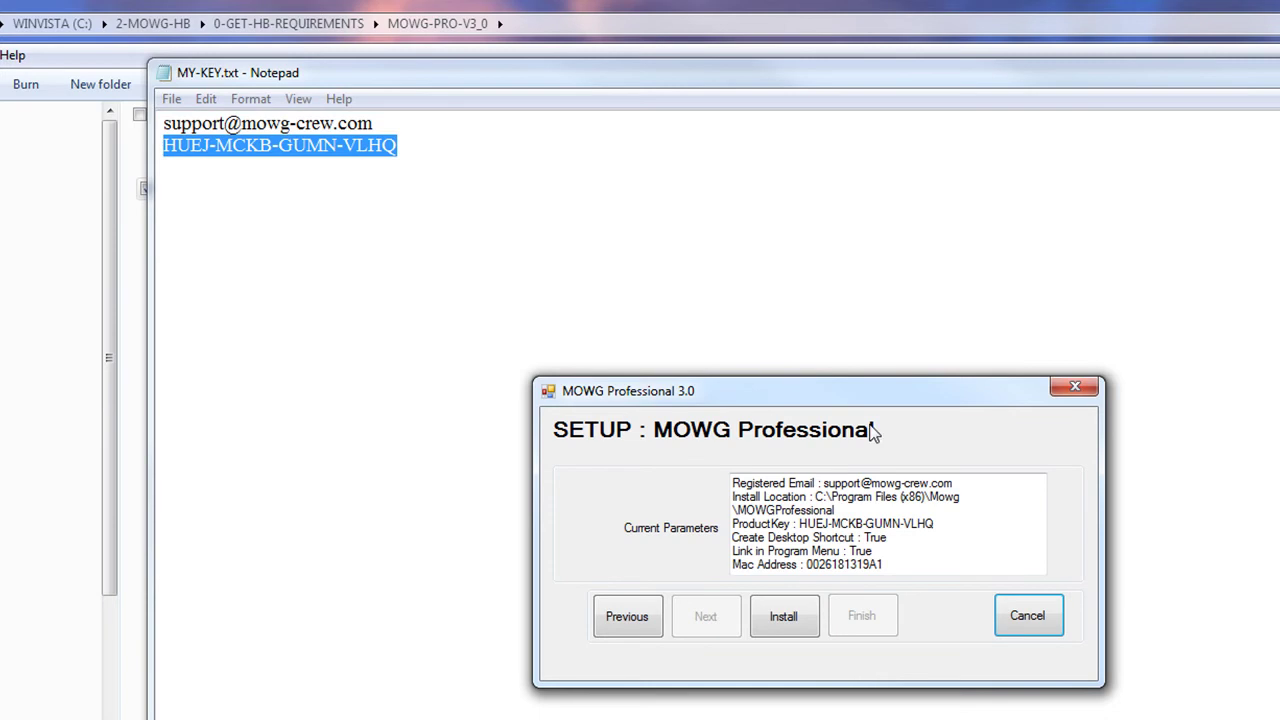
{"action": "left_click", "coordinate": [788, 637]}
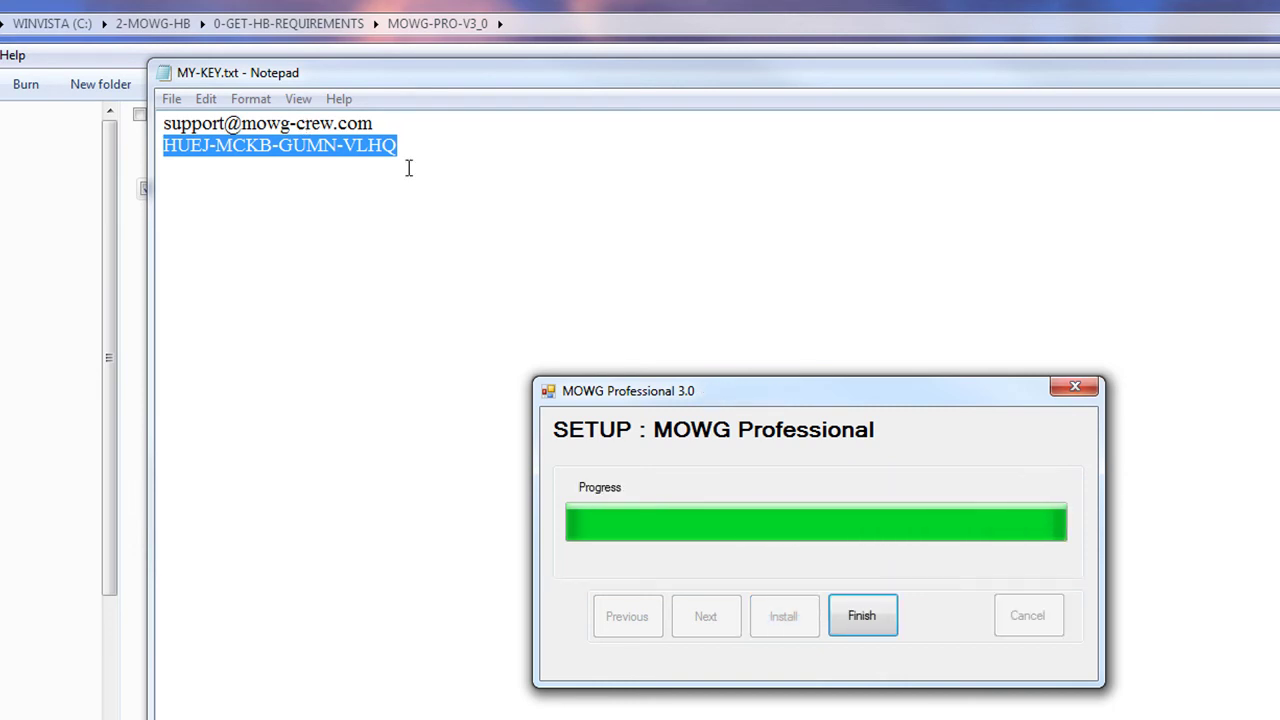
{"action": "left_click", "coordinate": [860, 616]}
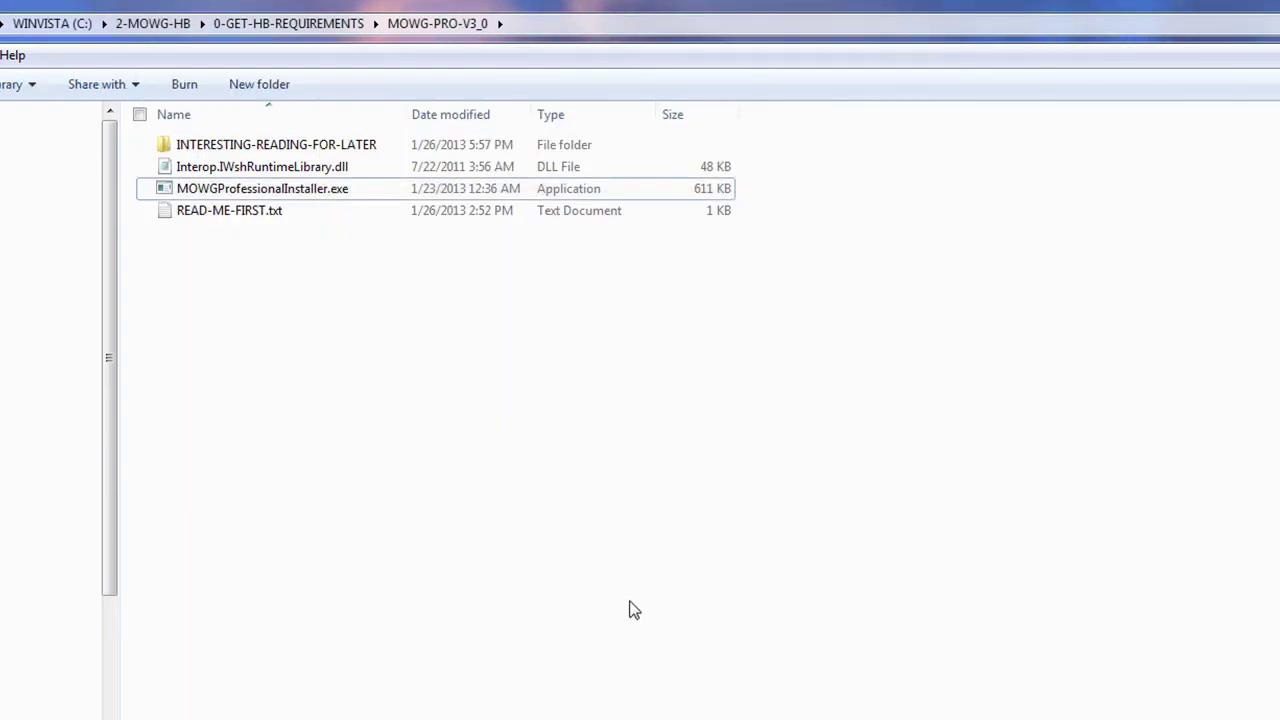
Step: Rerun the installer, type the registration e-mail and paste the product key
{"action": "double_click", "coordinate": [250, 196]}
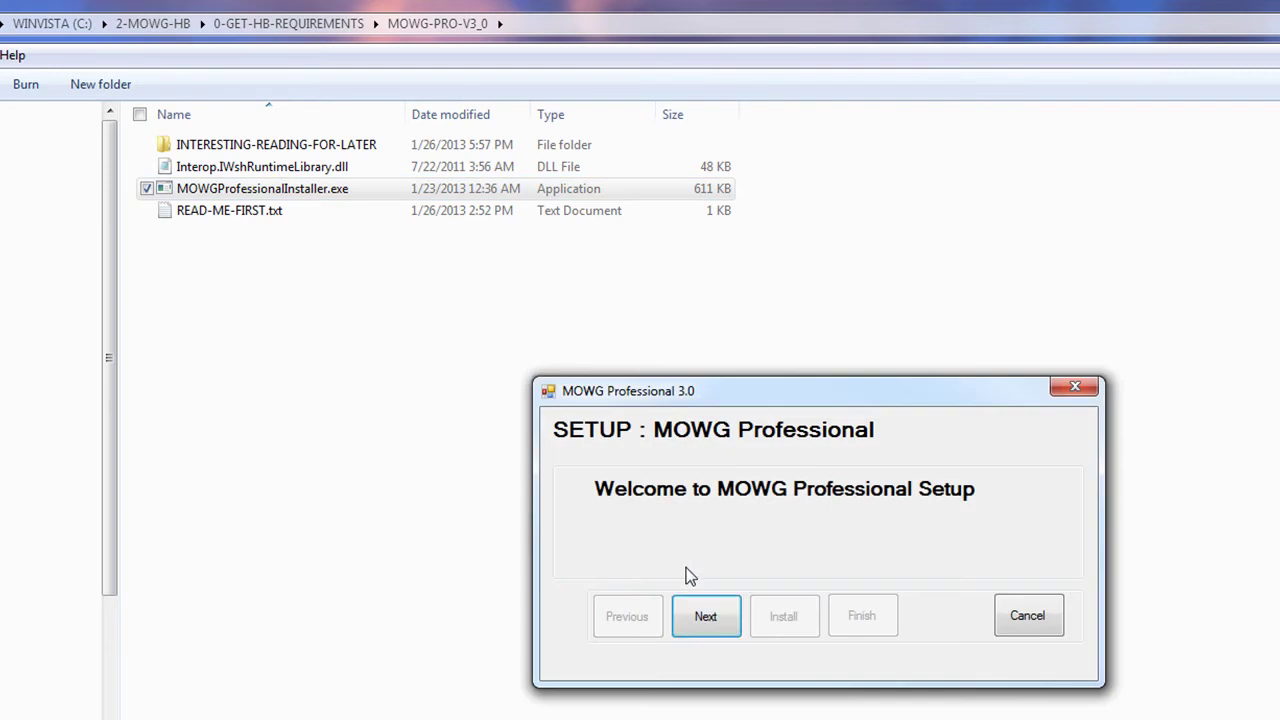
{"action": "left_click", "coordinate": [713, 618]}
{"action": "left_click", "coordinate": [748, 488]}
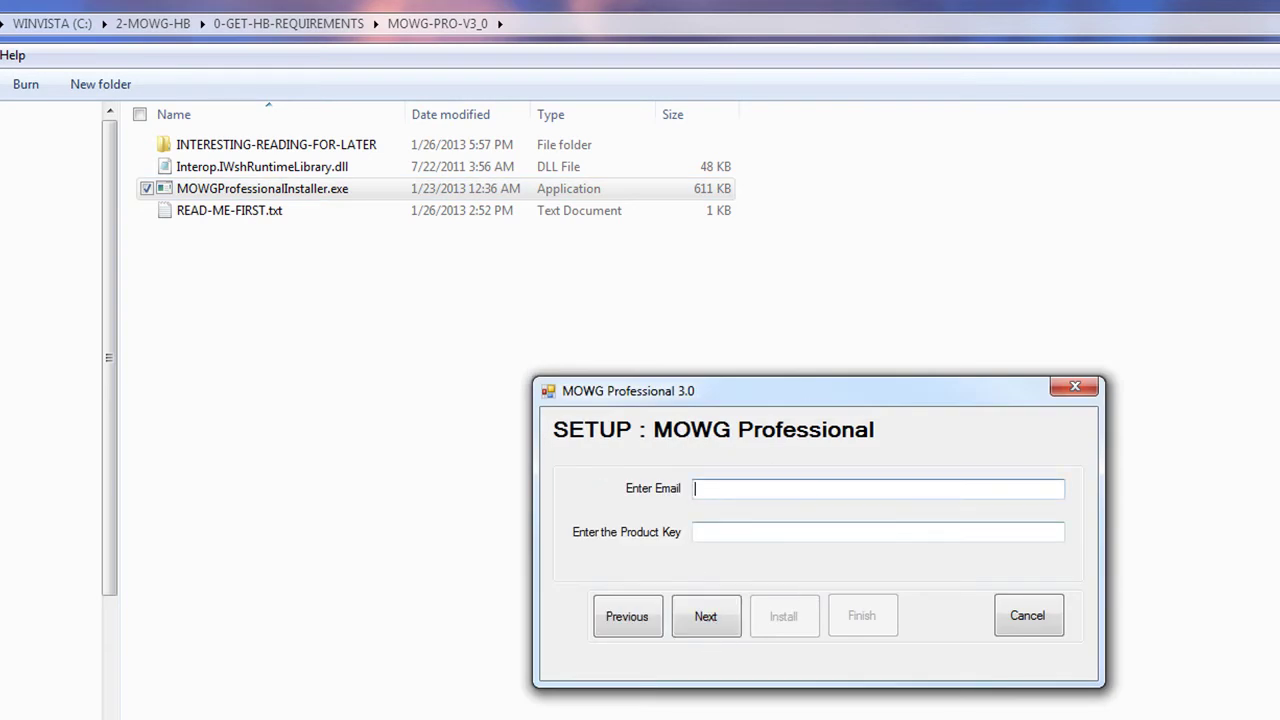
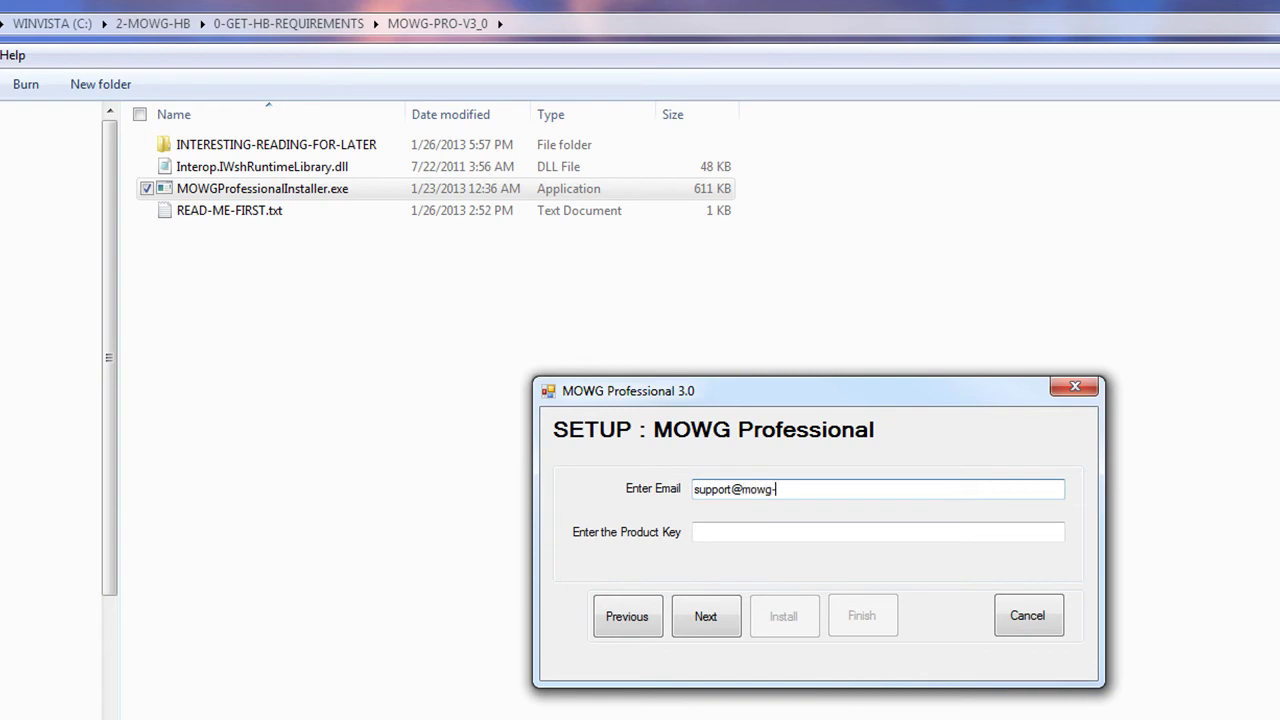
{"action": "left_click", "coordinate": [830, 532]}
{"action": "key", "text": "ctrl+v"}
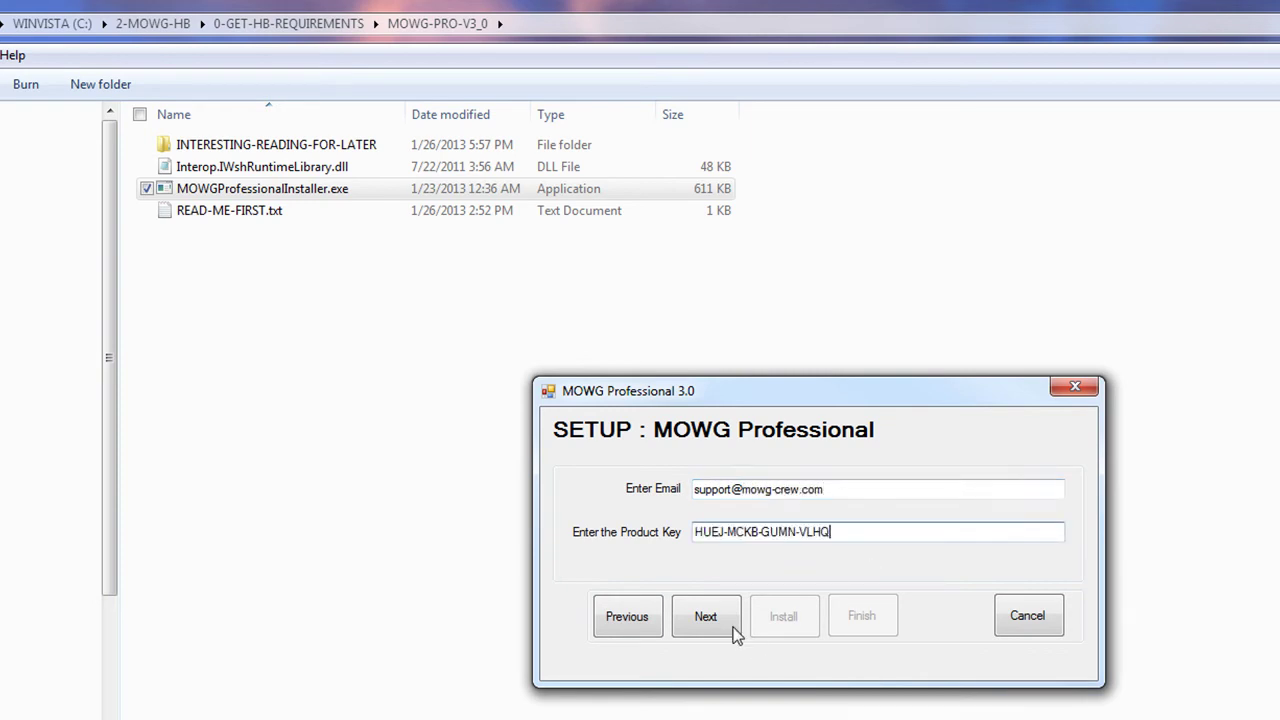
Step: Keep the default location and shortcut options, install, and finish
{"action": "left_click", "coordinate": [706, 616]}
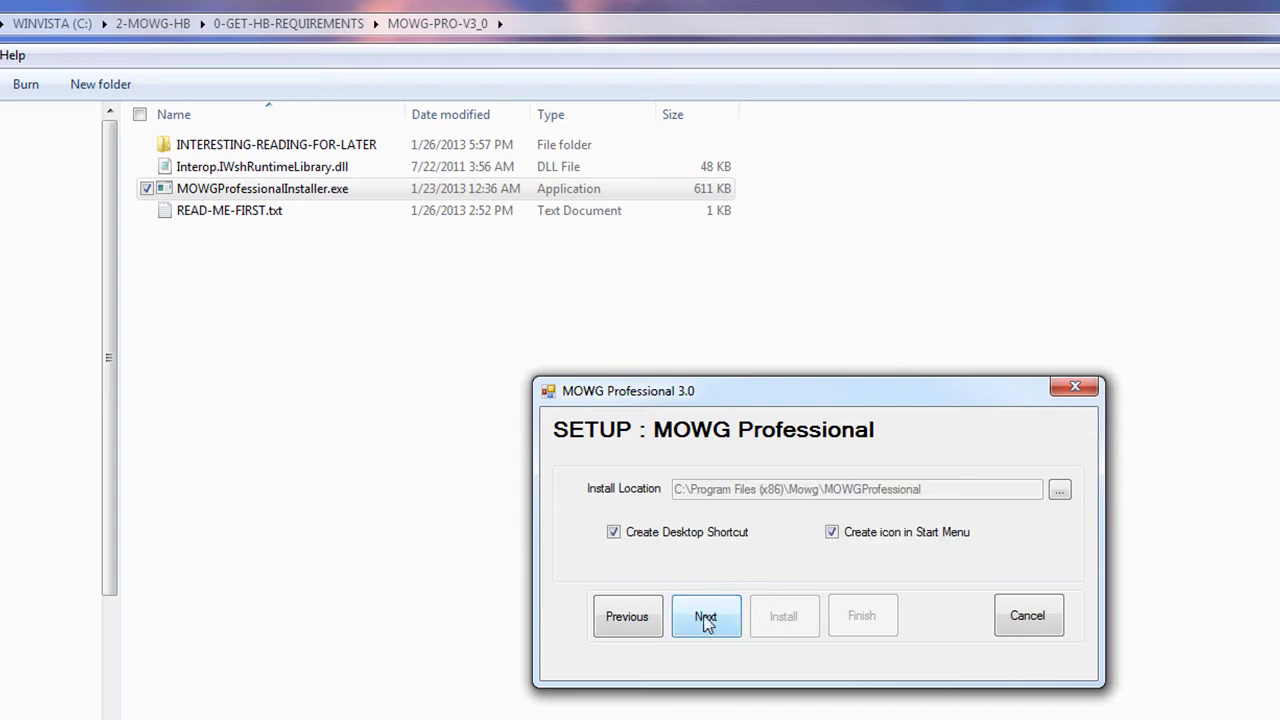
{"action": "left_click", "coordinate": [706, 620]}
{"action": "left_click", "coordinate": [774, 612]}
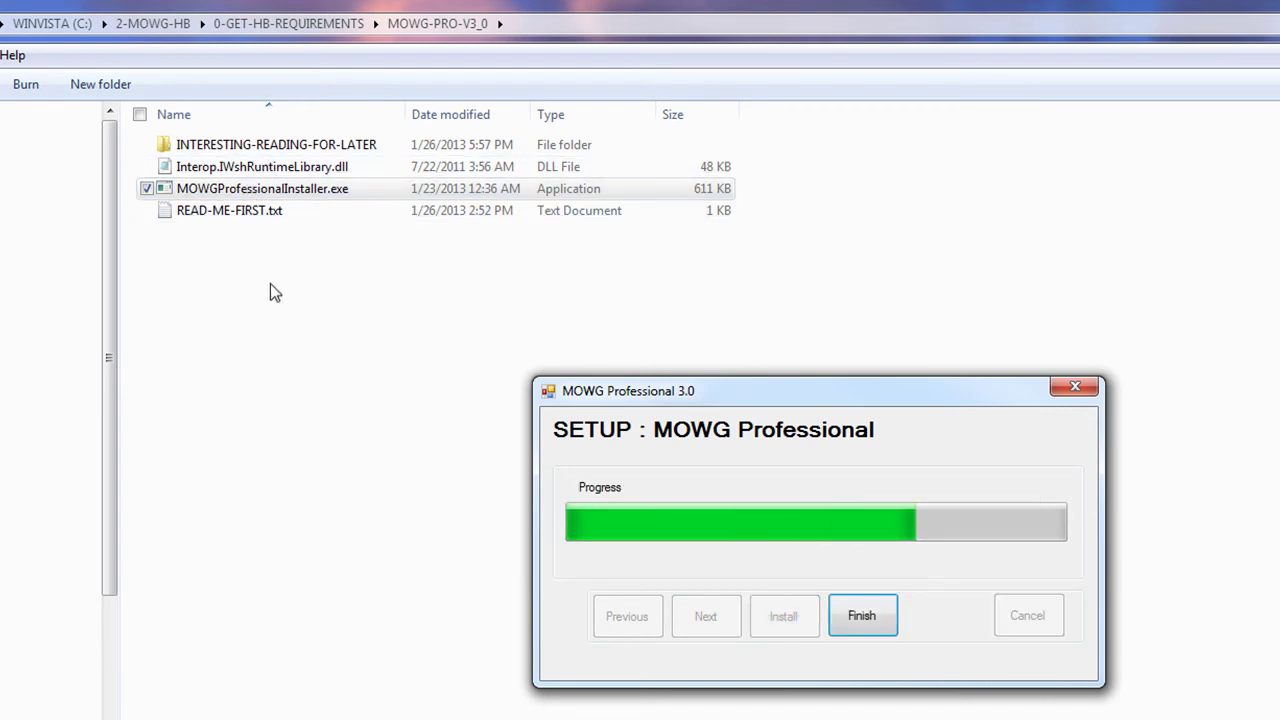
{"action": "left_click", "coordinate": [862, 612]}
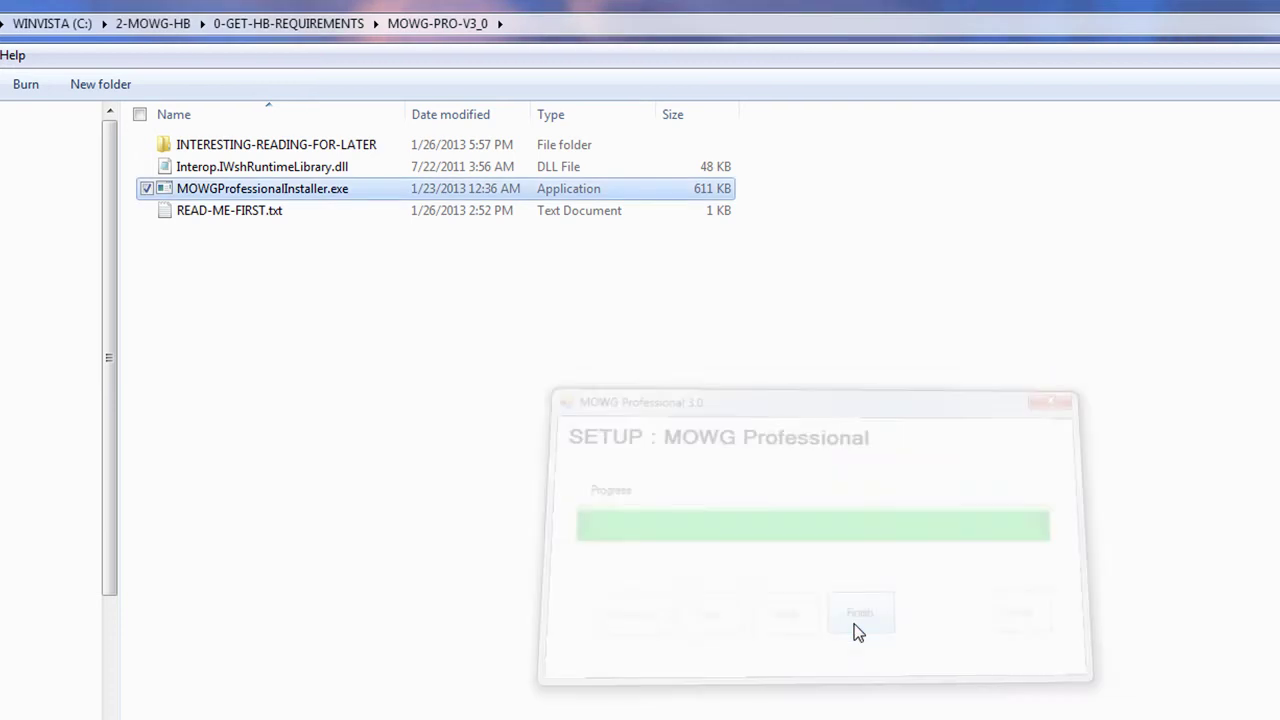
{"action": "right_click", "coordinate": [218, 189]}
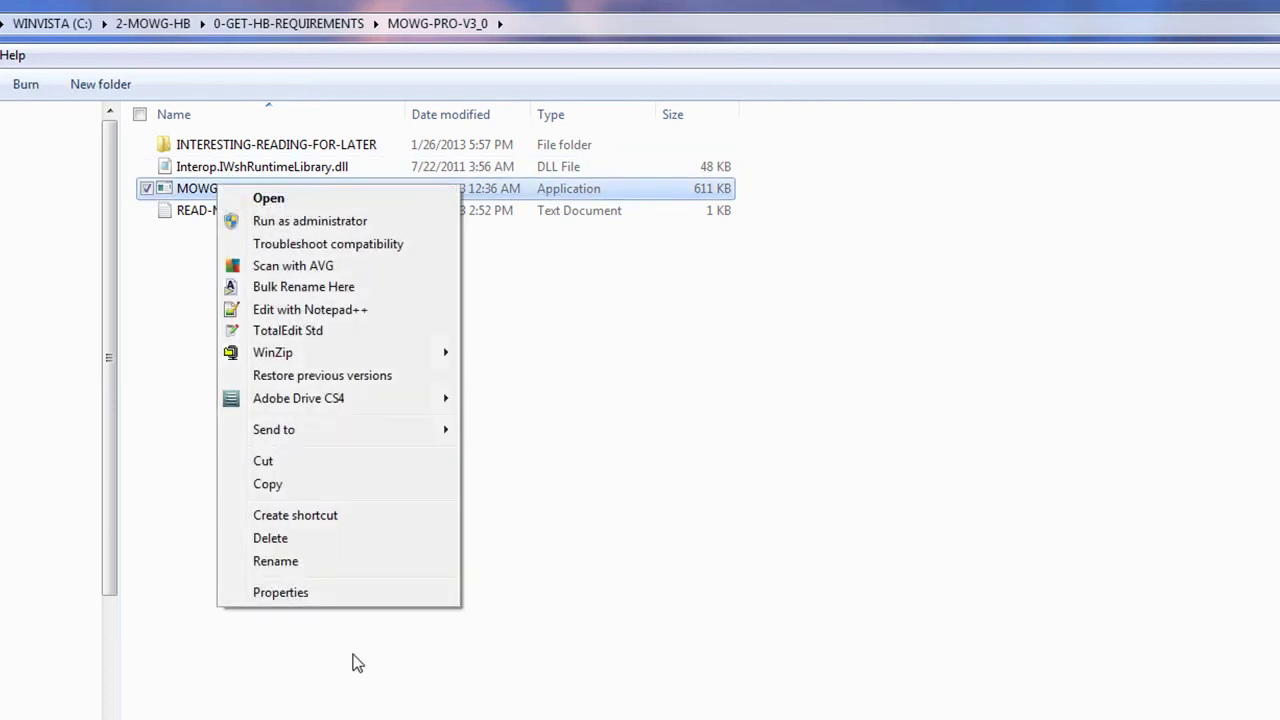
{"action": "left_click", "coordinate": [263, 461]}
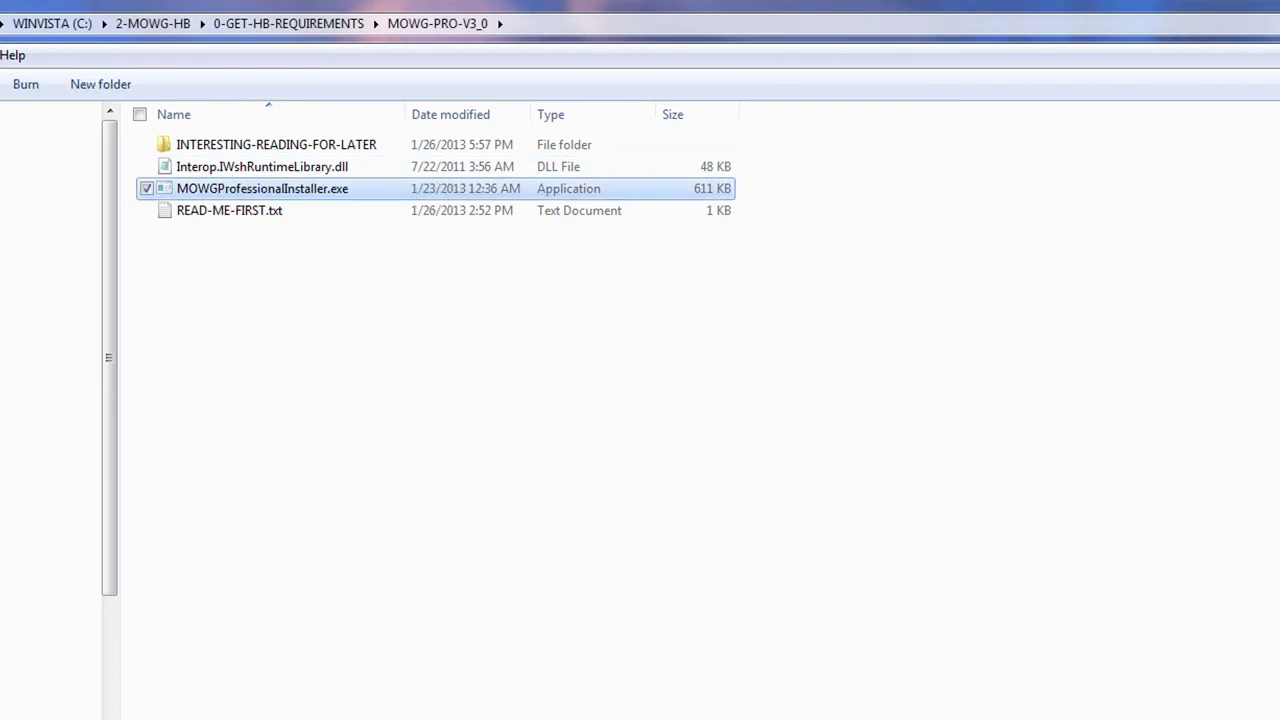
{"action": "key", "text": "super+d"}
{"action": "right_click", "coordinate": [1005, 181]}
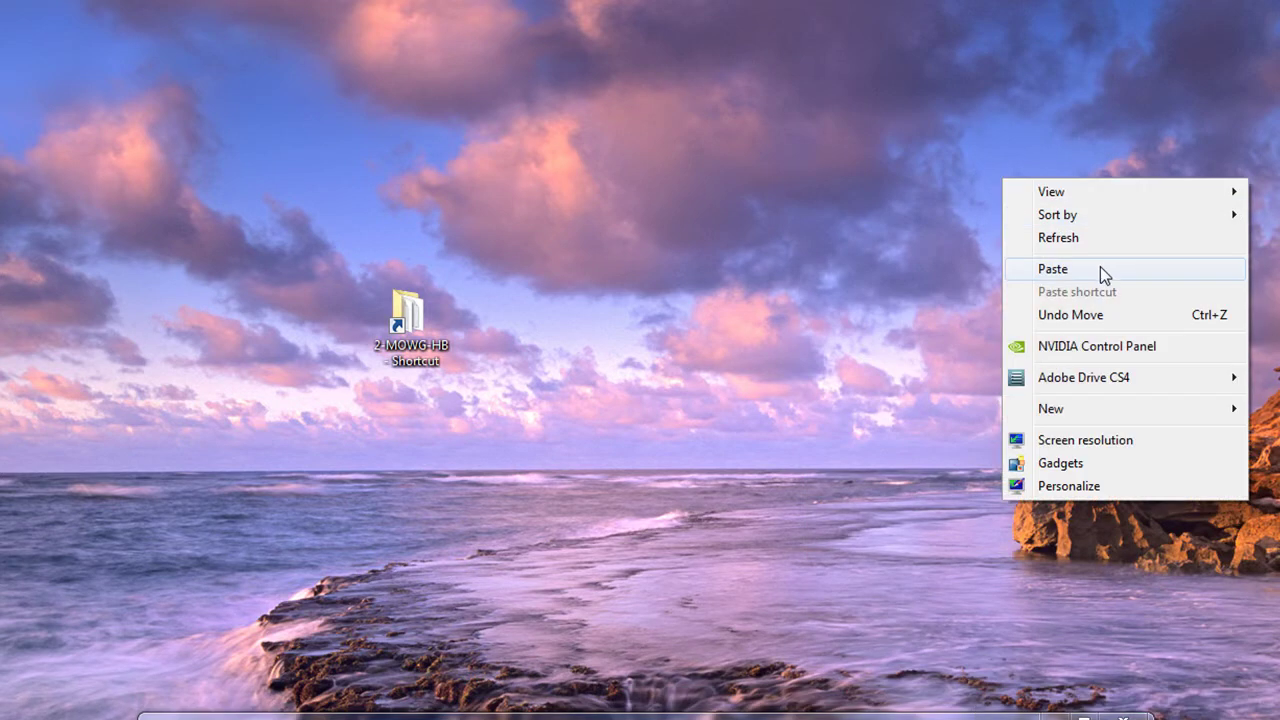
{"action": "left_click", "coordinate": [1098, 268]}
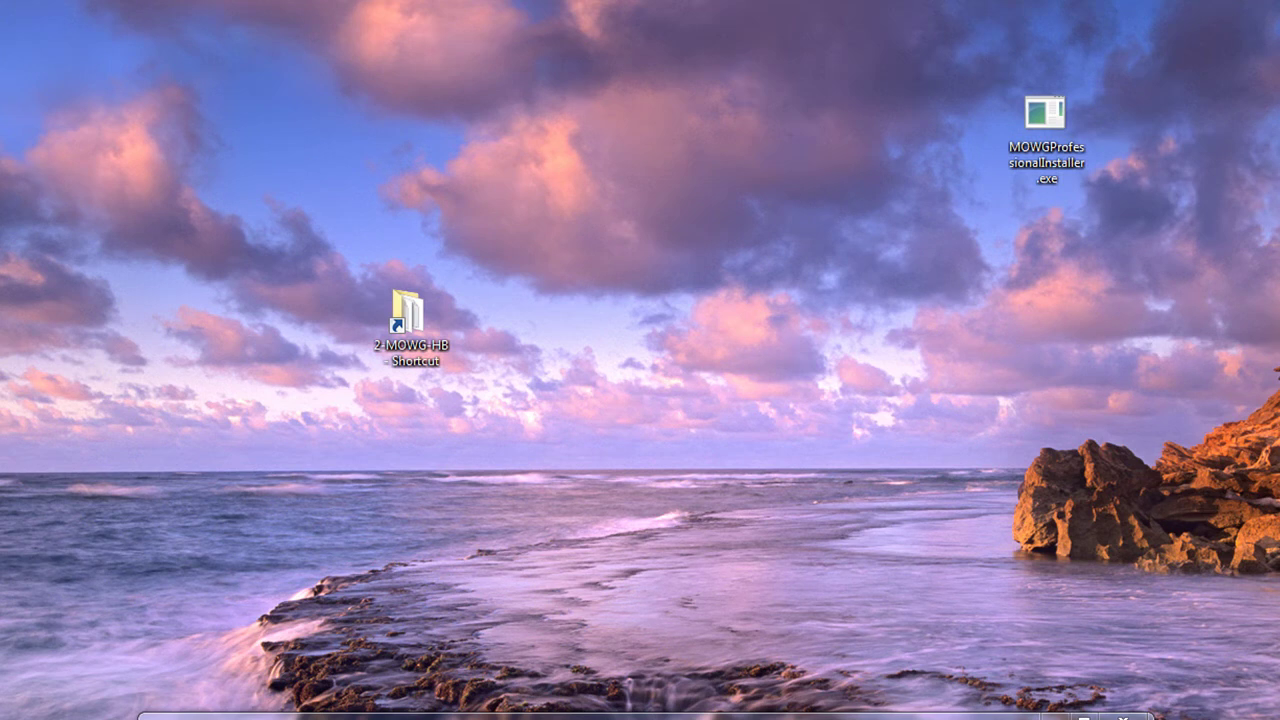
{"action": "key", "text": "shift+F10"}
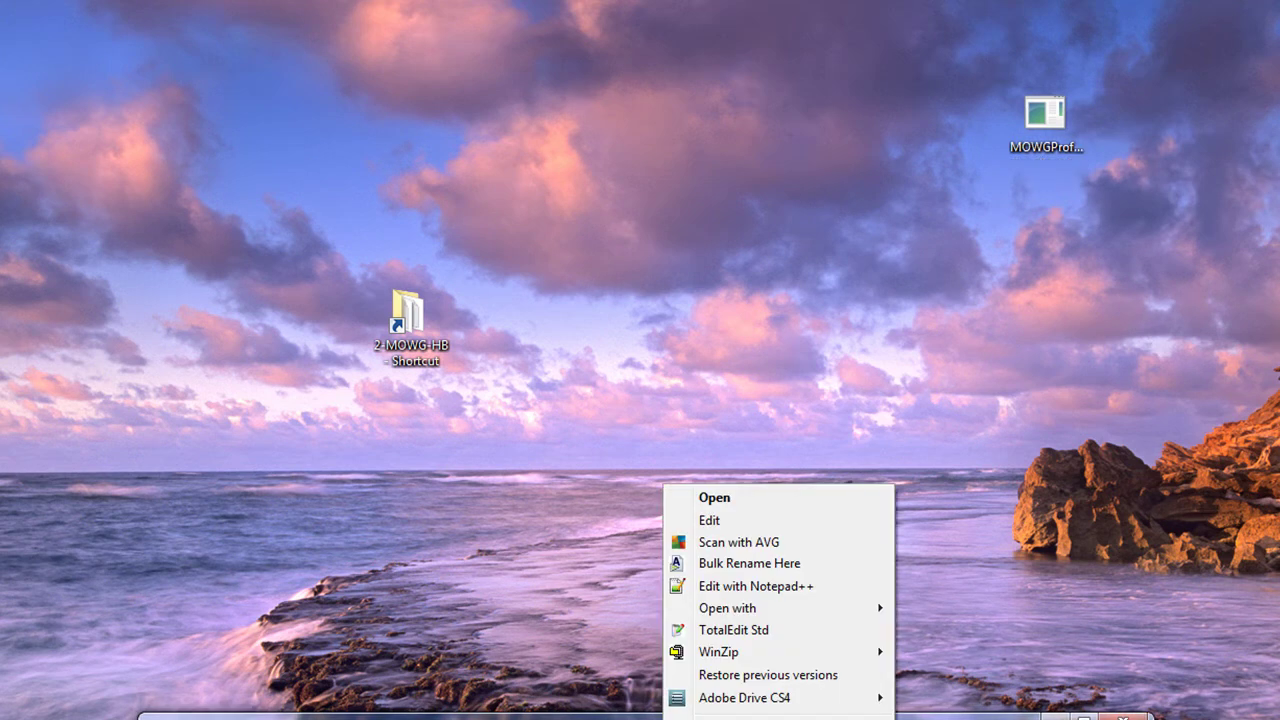
{"action": "key", "text": "Escape"}
{"action": "right_click", "coordinate": [1149, 155]}
{"action": "left_click", "coordinate": [1216, 243]}
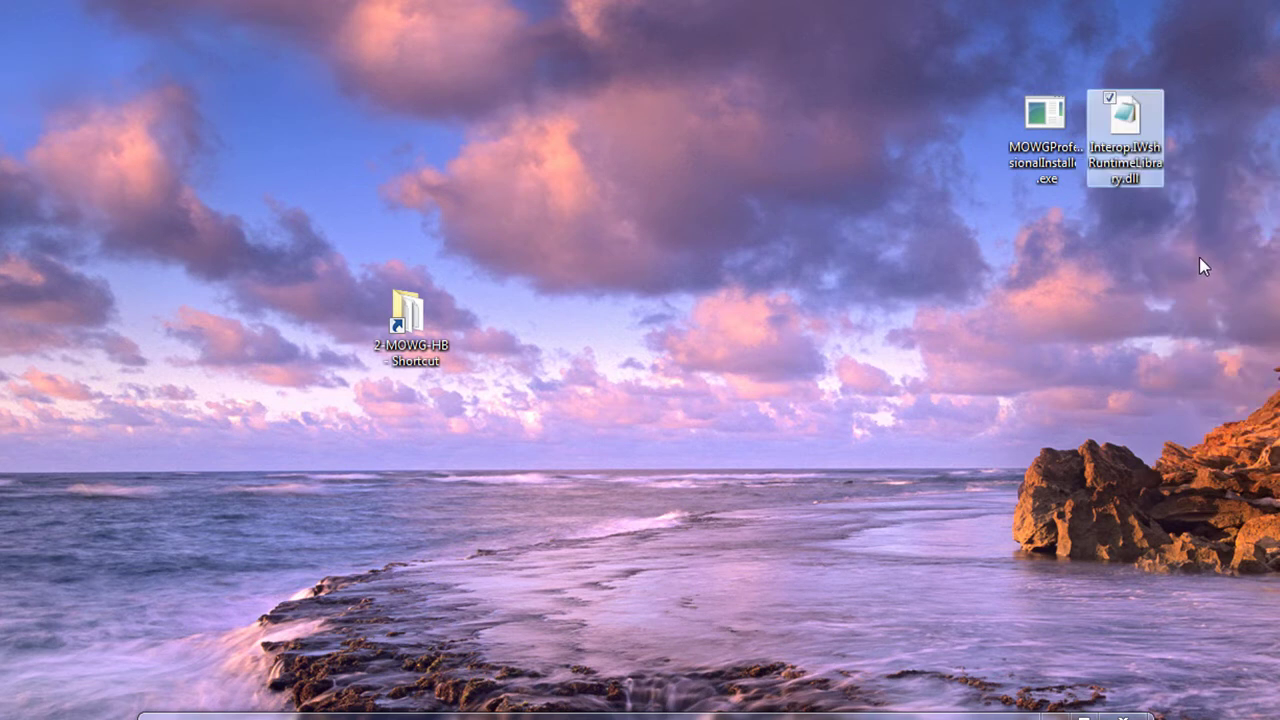
{"action": "left_click_drag", "start_coordinate": [1230, 268], "coordinate": [640, 712]}
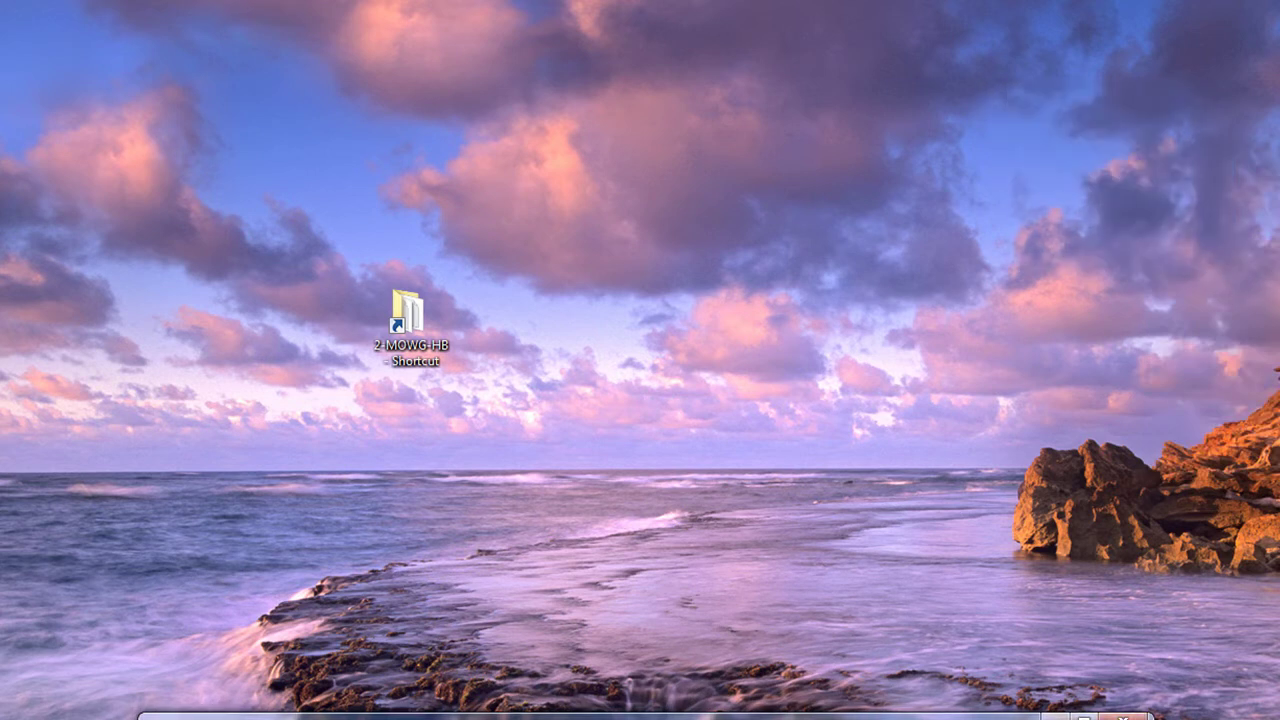
{"action": "left_click_drag", "start_coordinate": [861, 714], "coordinate": [988, 167]}
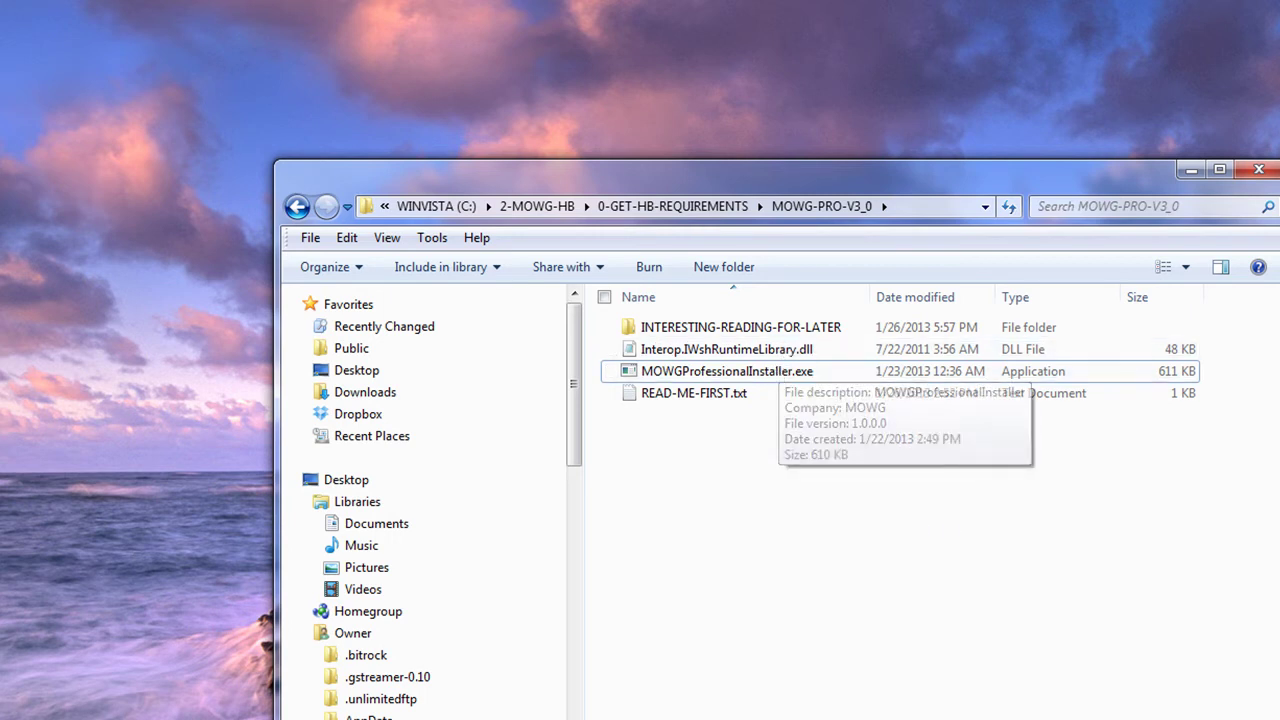
Step: Launch 1-install-this.exe from 0-GET-HB-REQUIREMENTS and accept the Wget license agreement
{"action": "left_click", "coordinate": [672, 206]}
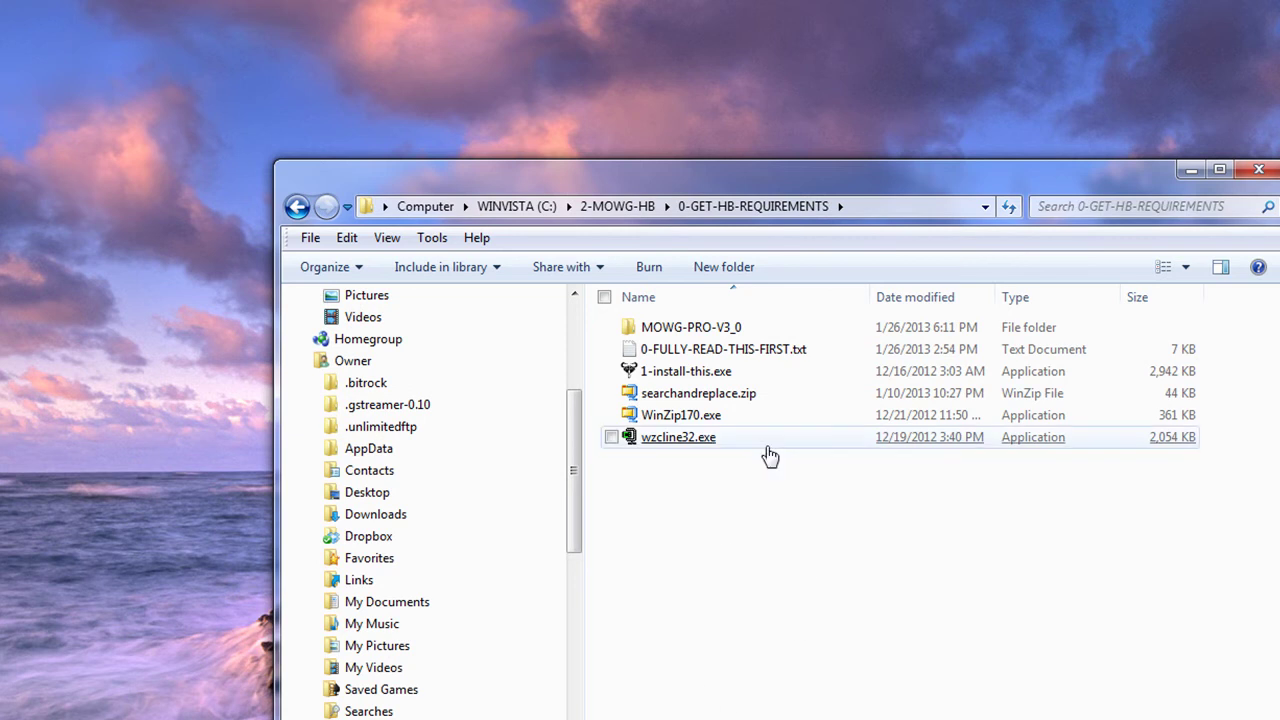
{"action": "double_click", "coordinate": [670, 378]}
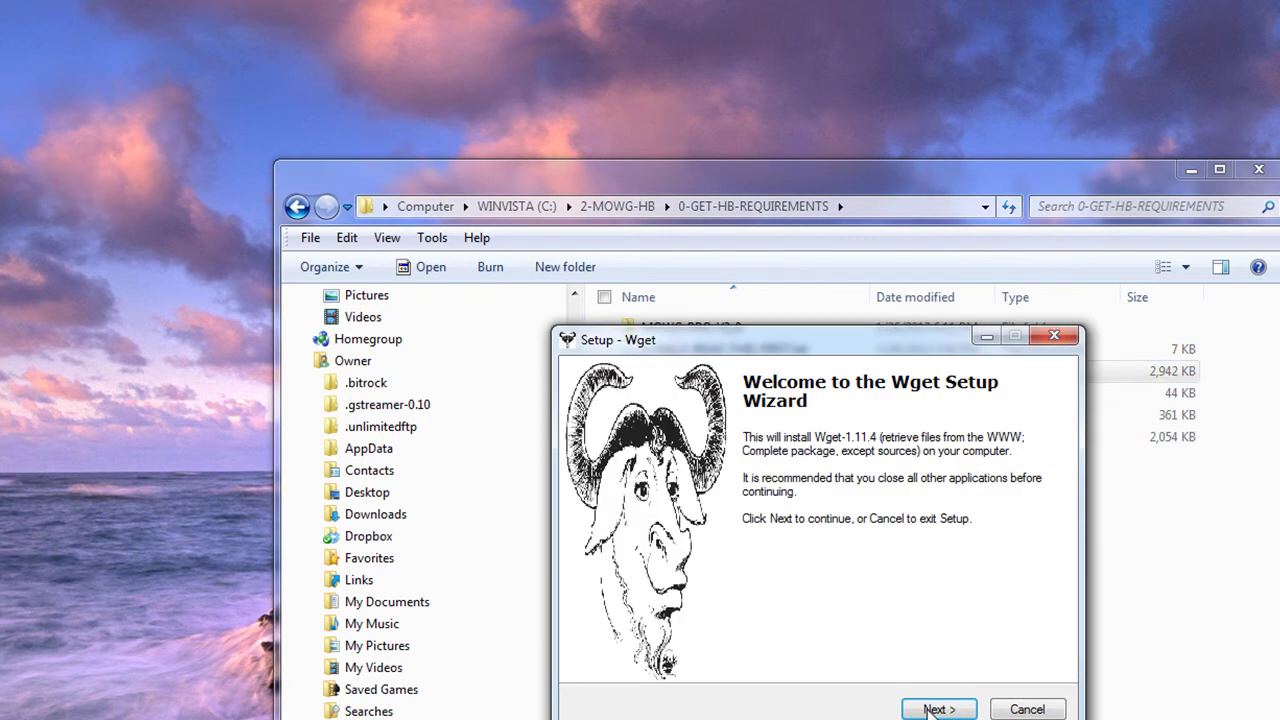
{"action": "left_click", "coordinate": [932, 709]}
{"action": "left_click", "coordinate": [607, 645]}
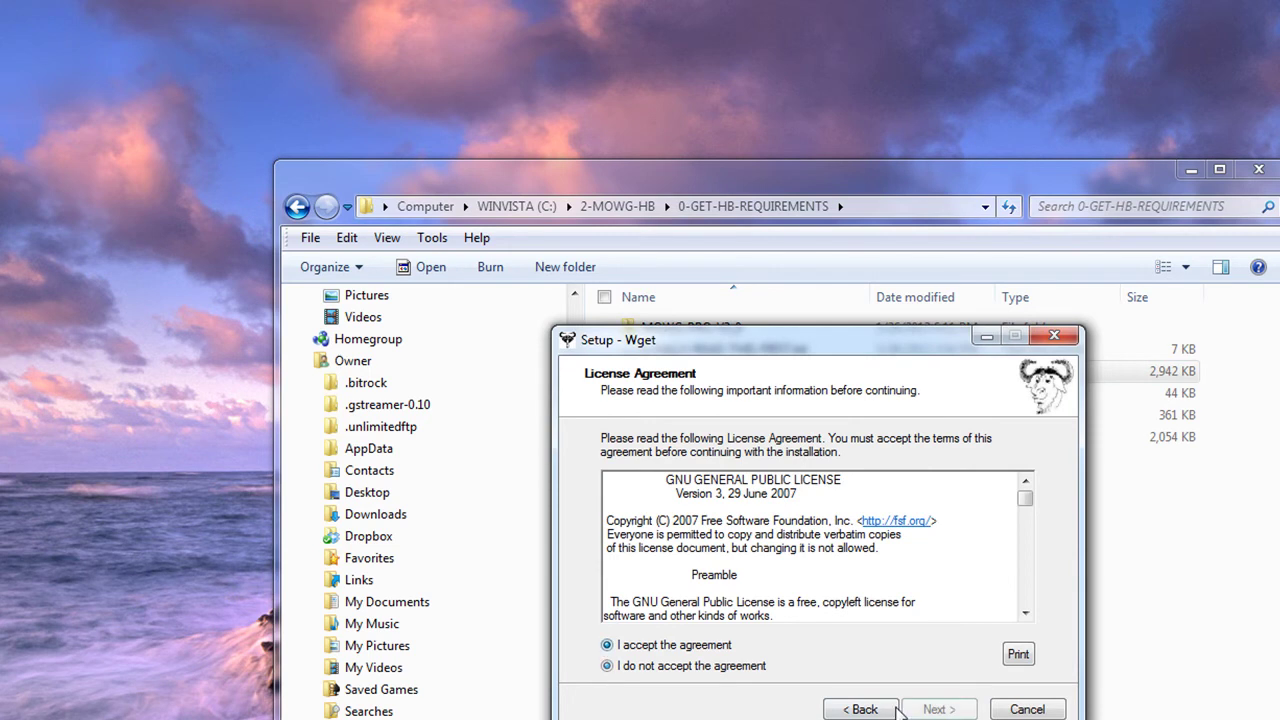
{"action": "left_click", "coordinate": [939, 709]}
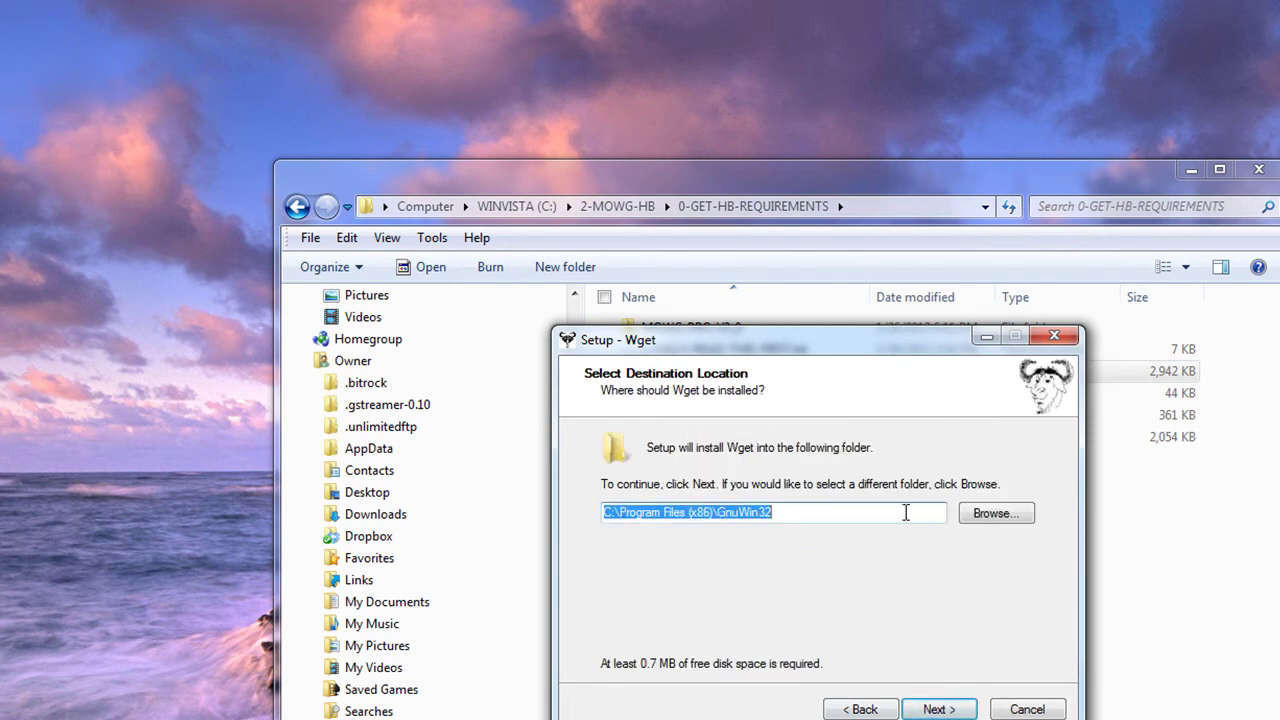
Step: Keep the default folder, components, Start Menu folder and tasks, then cancel Wget setup
{"action": "left_click", "coordinate": [939, 709]}
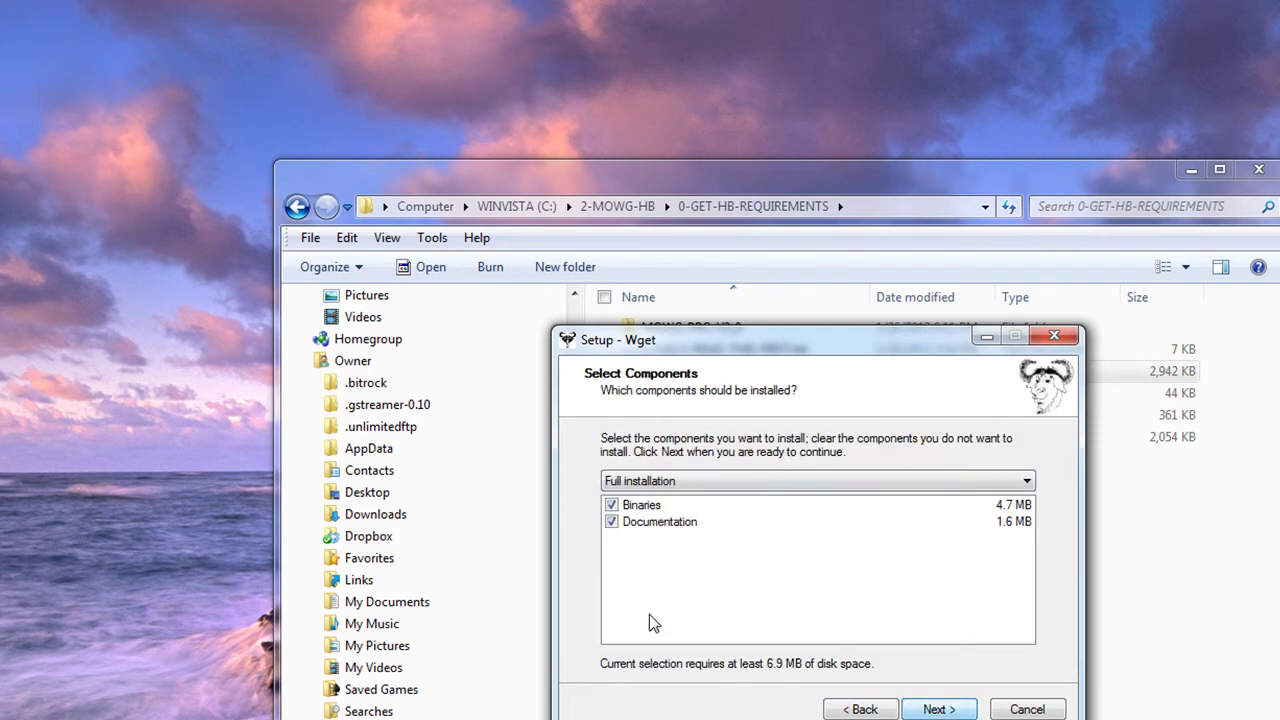
{"action": "left_click", "coordinate": [930, 709]}
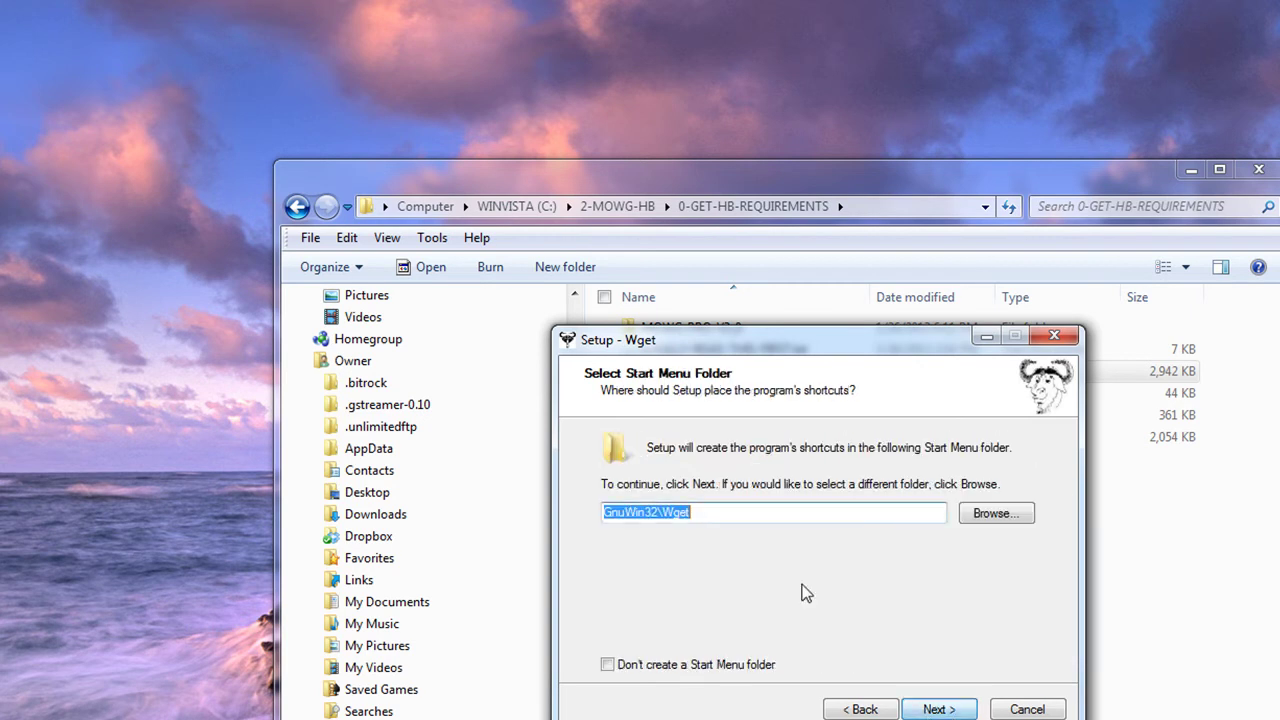
{"action": "left_click", "coordinate": [928, 712]}
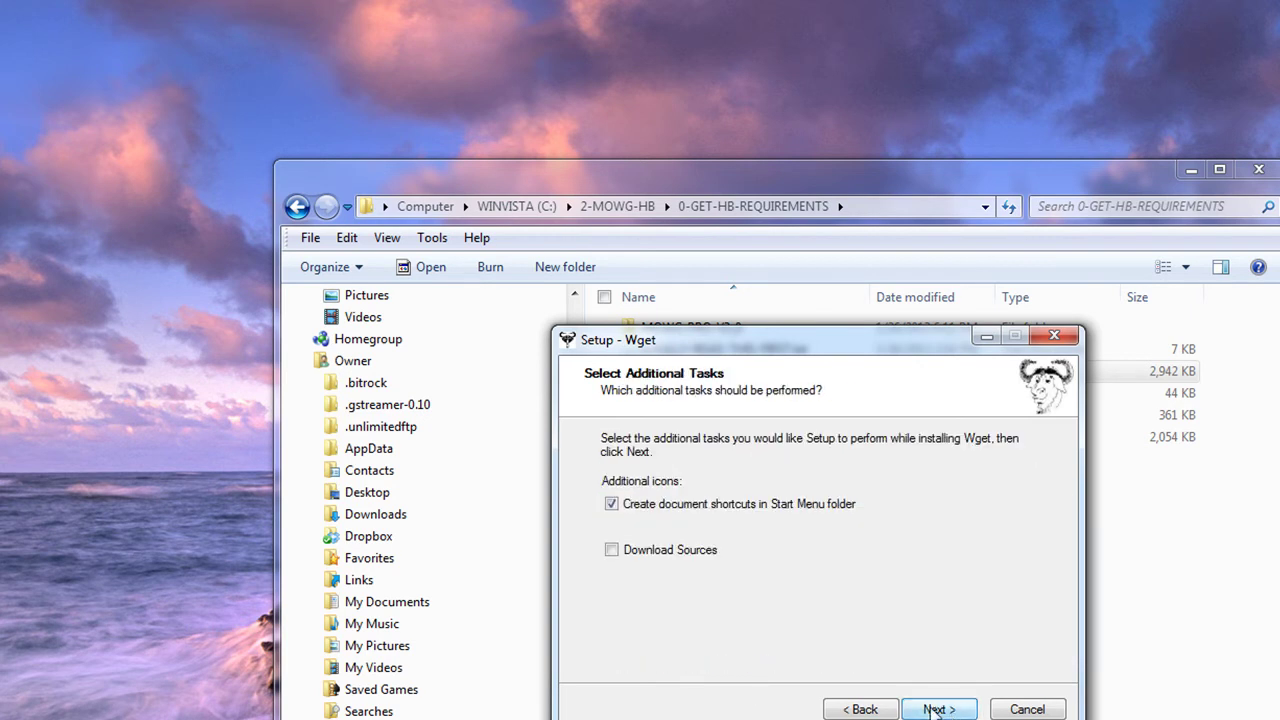
{"action": "left_click", "coordinate": [921, 714]}
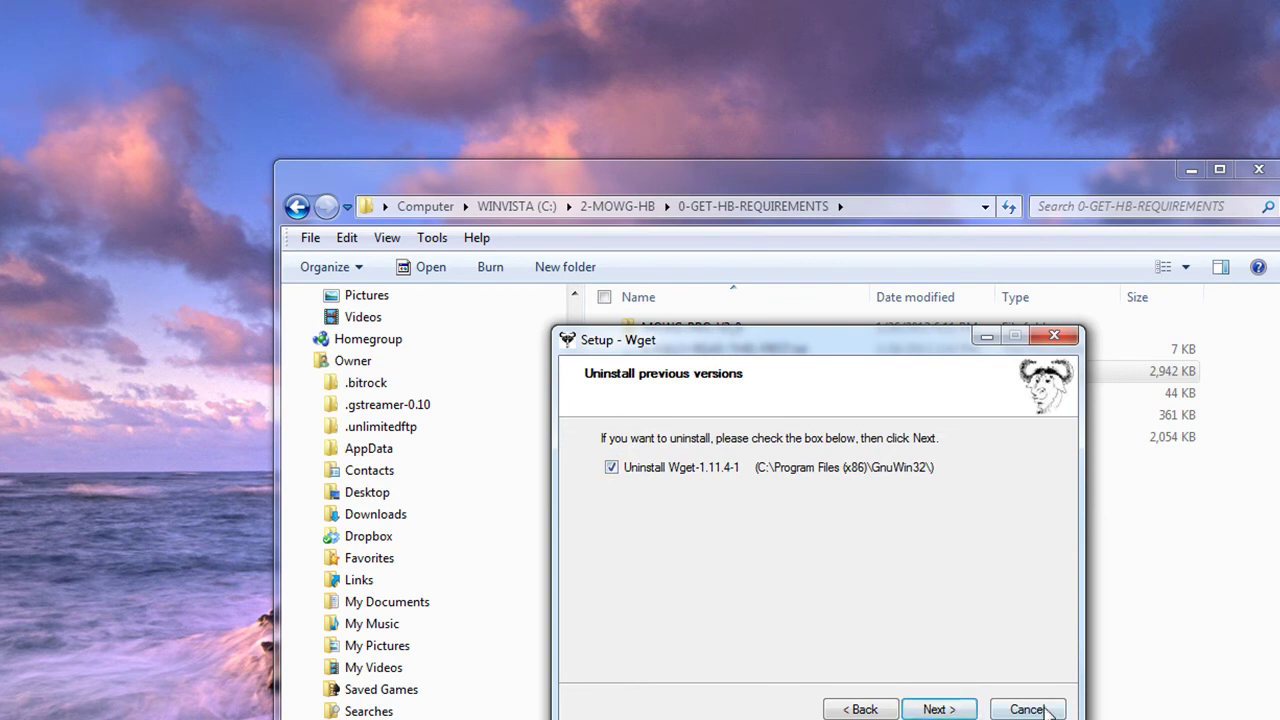
{"action": "left_click", "coordinate": [1050, 712]}
{"action": "left_click", "coordinate": [912, 640]}
{"action": "left_click", "coordinate": [806, 677]}
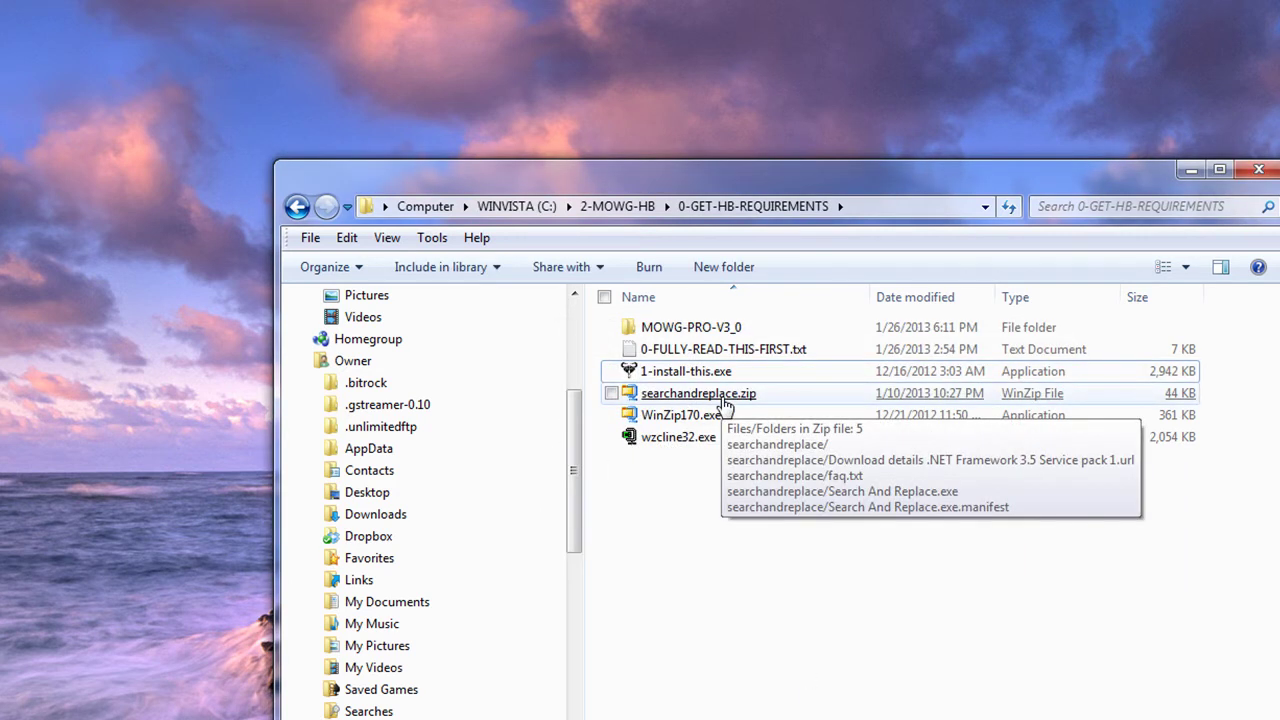
Step: Extract searchandreplace.zip here with WinZip, creating a searchandreplace folder
{"action": "right_click", "coordinate": [724, 404]}
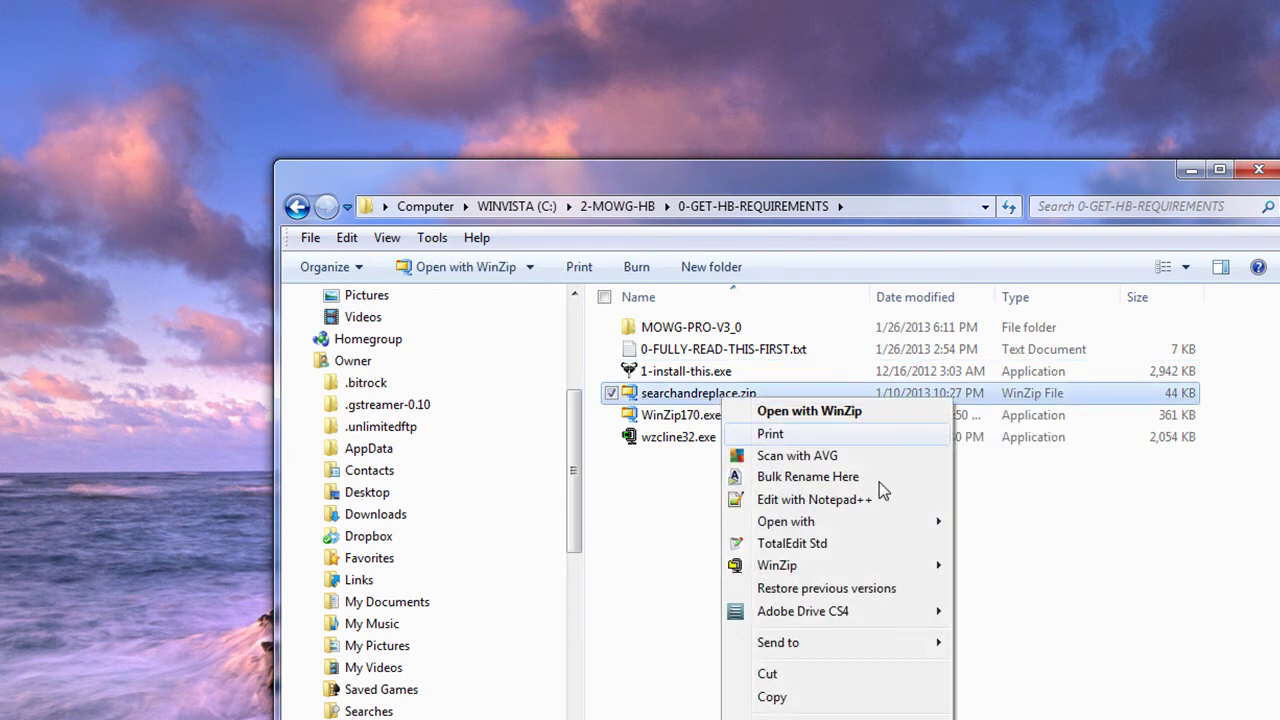
{"action": "mouse_move", "coordinate": [851, 576]}
{"action": "left_click", "coordinate": [1012, 590]}
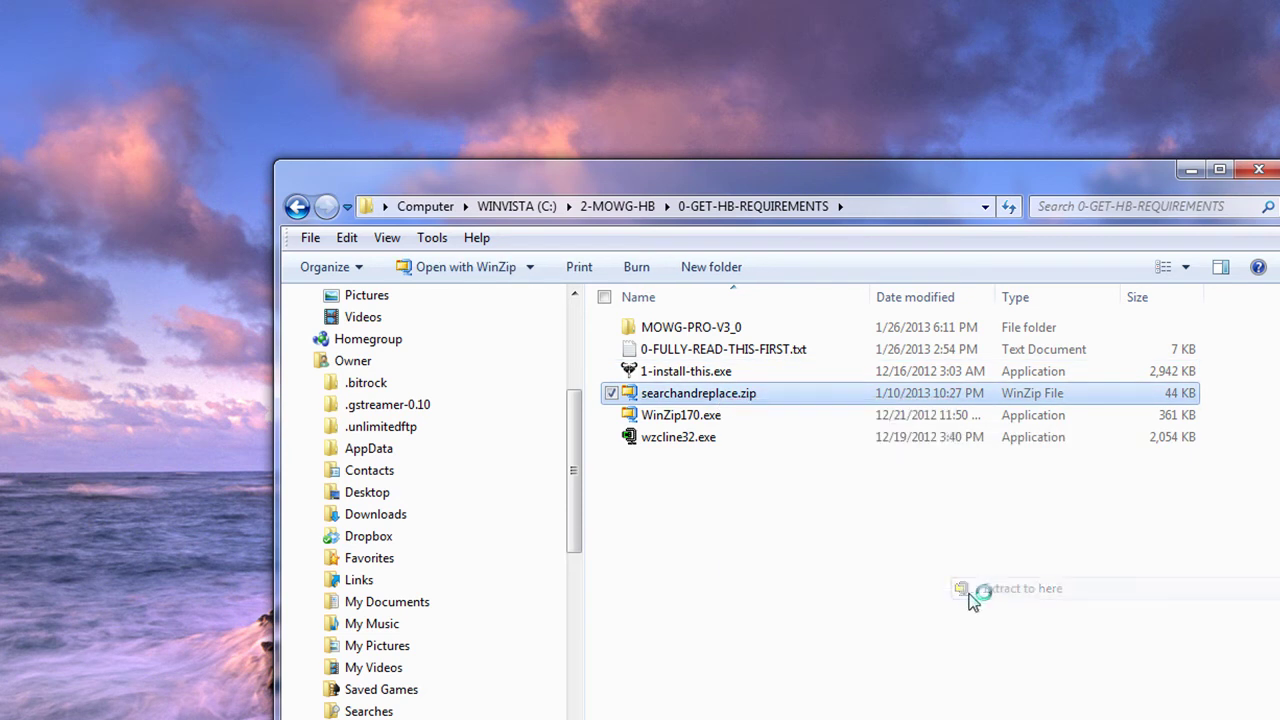
{"action": "left_click", "coordinate": [790, 615]}
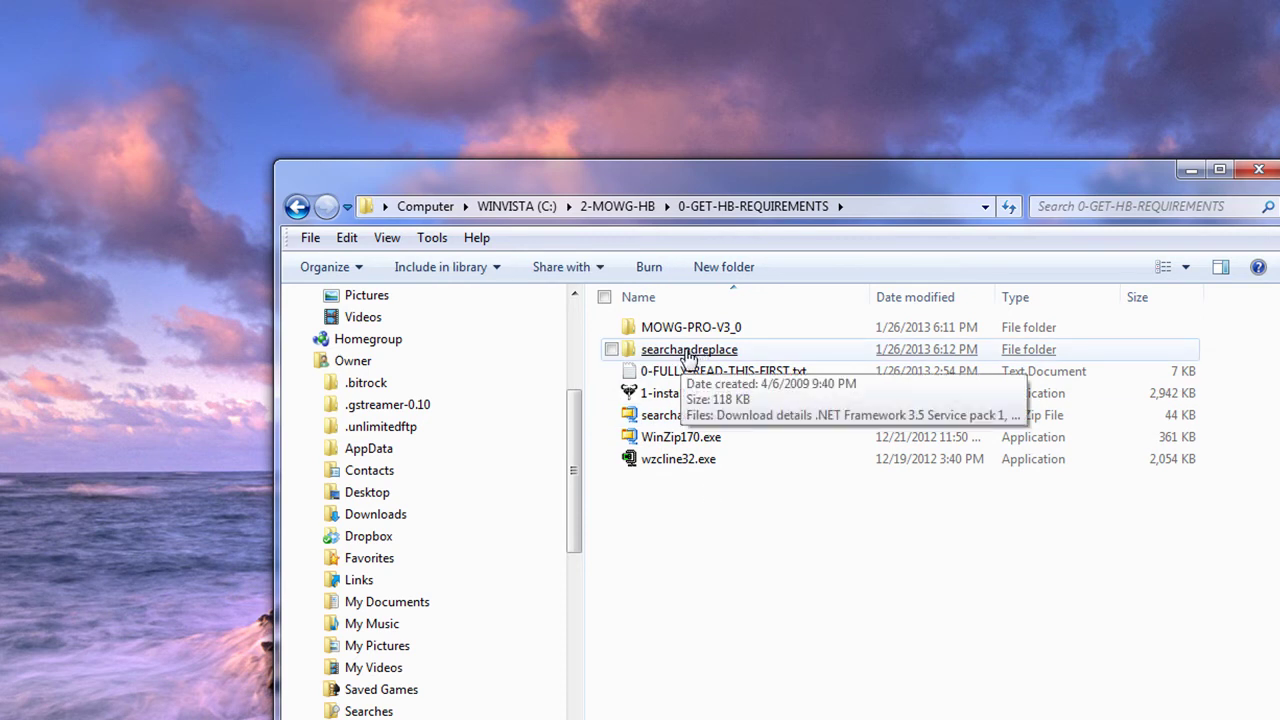
Step: Send a desktop shortcut of Search And Replace.exe from the new searchandreplace folder
{"action": "double_click", "coordinate": [689, 352]}
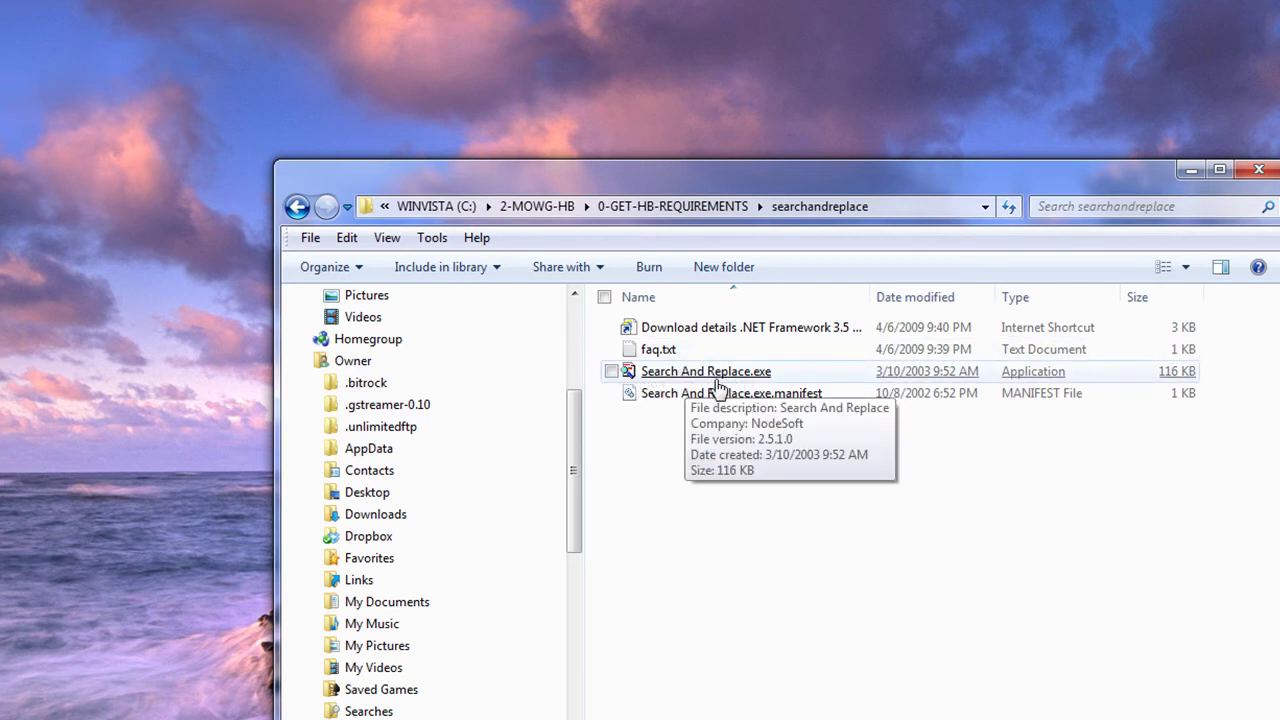
{"action": "right_click", "coordinate": [728, 382]}
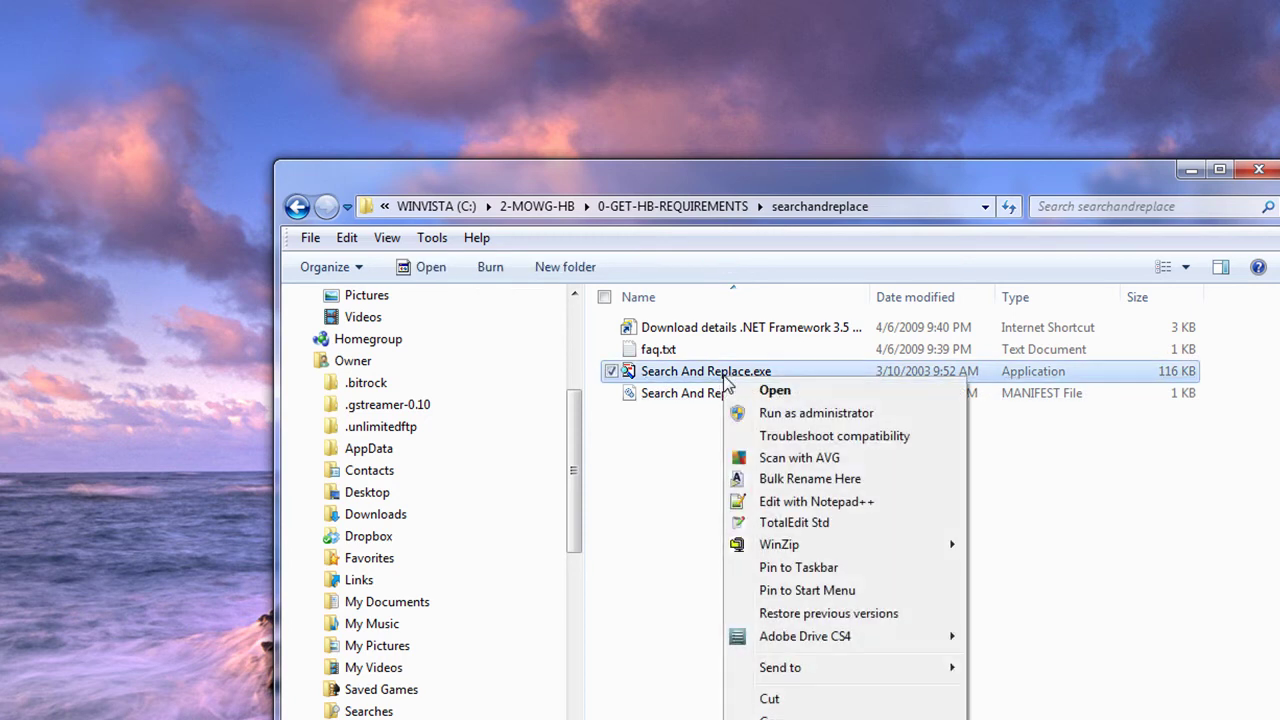
{"action": "mouse_move", "coordinate": [889, 672]}
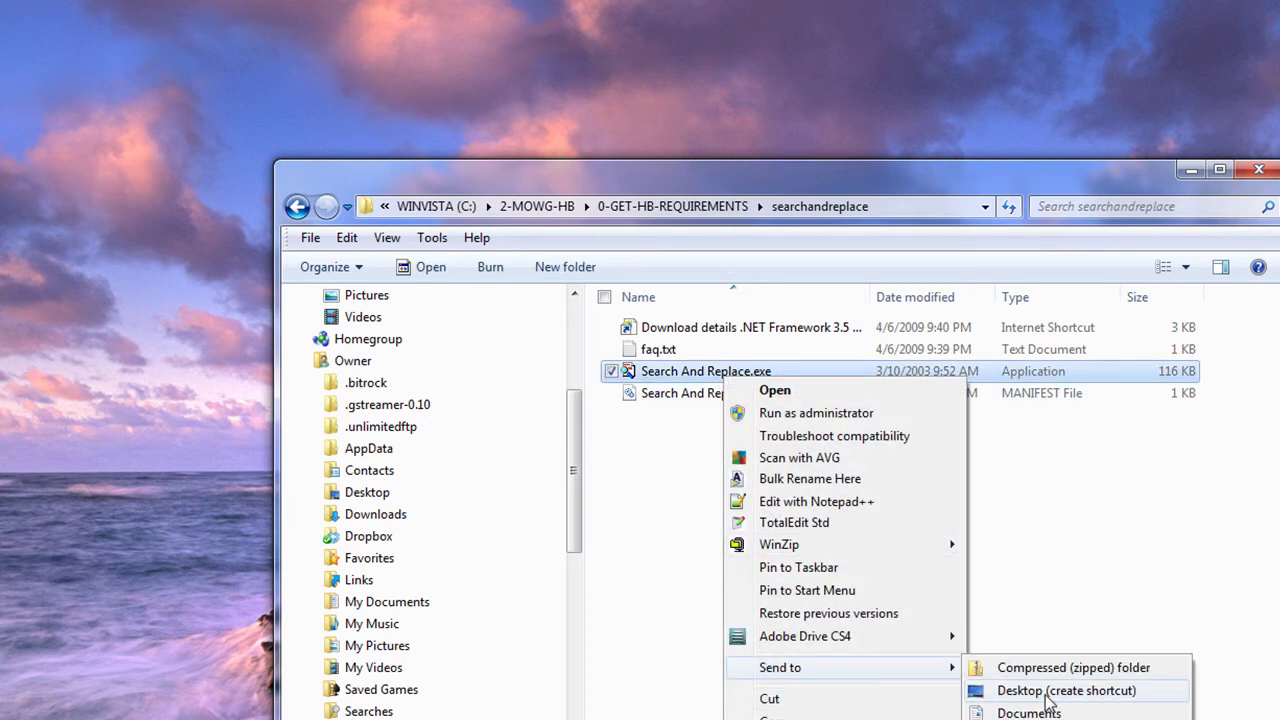
{"action": "left_click", "coordinate": [1048, 703]}
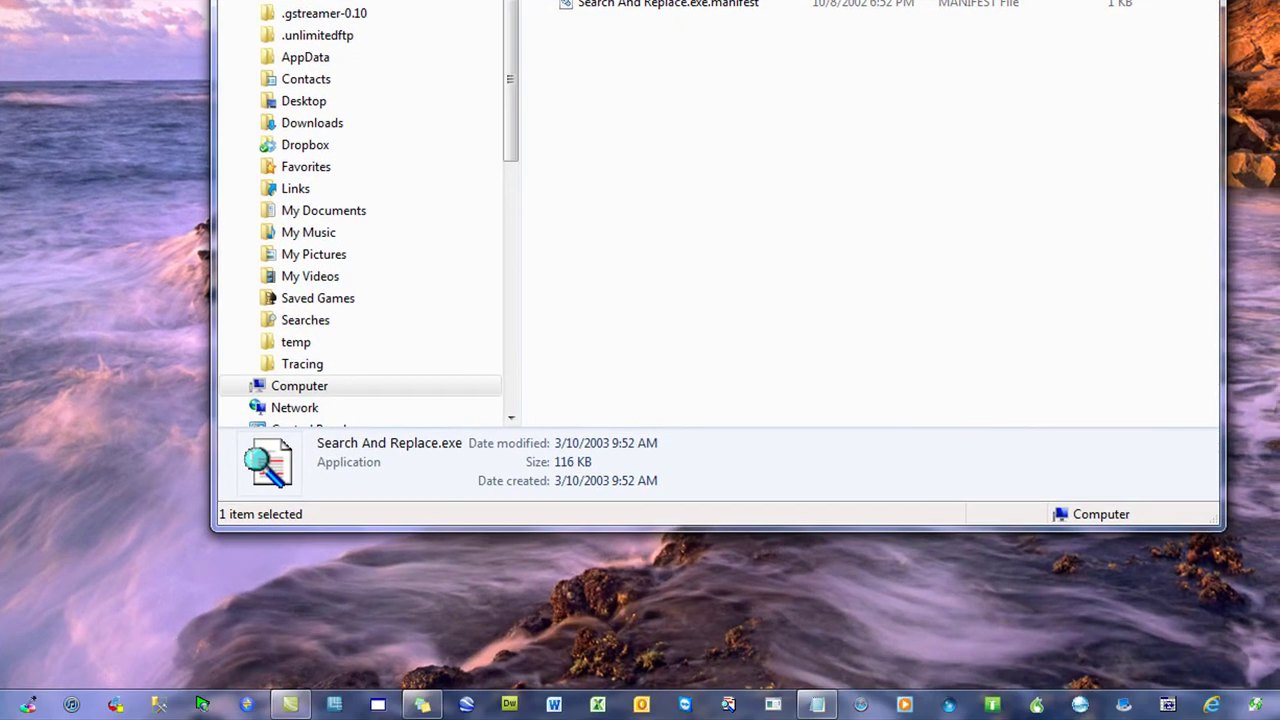
{"action": "left_click_drag", "start_coordinate": [156, 500], "coordinate": [726, 698]}
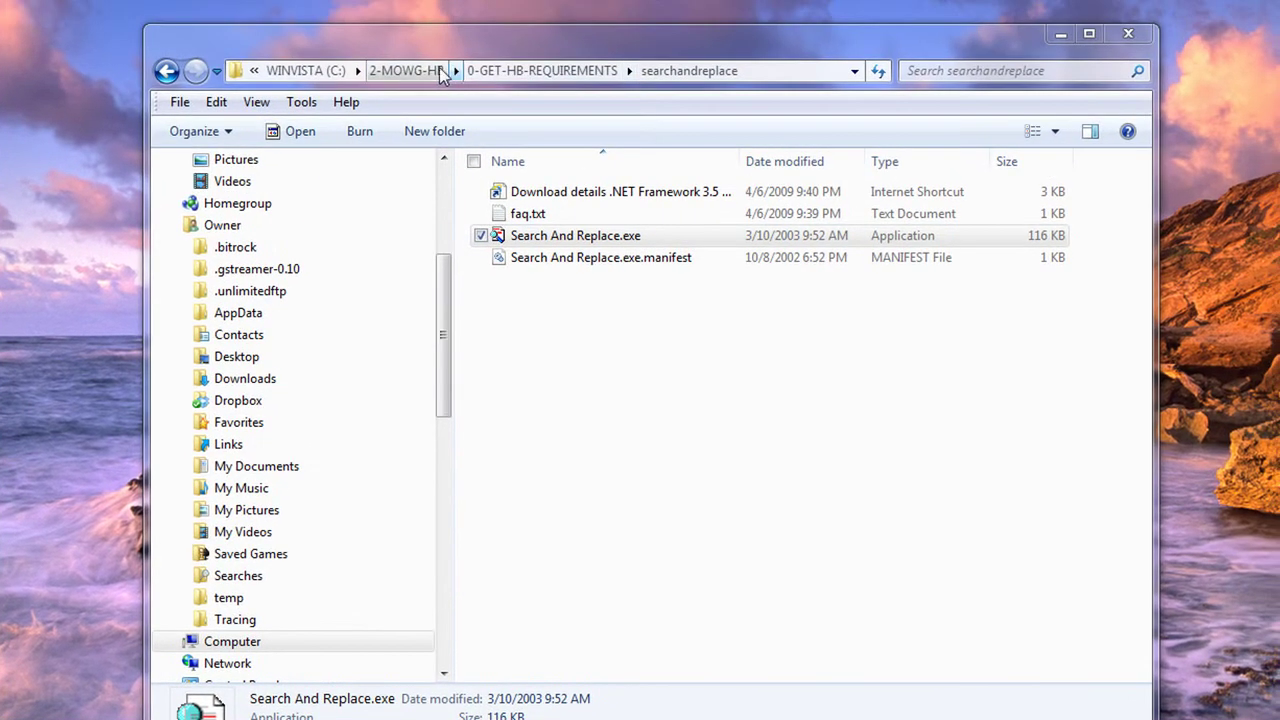
Step: Run wzcline32.exe setup, accept the licence and confirm the C:\Program Files (x86)\WinZip folder
{"action": "left_click", "coordinate": [556, 50]}
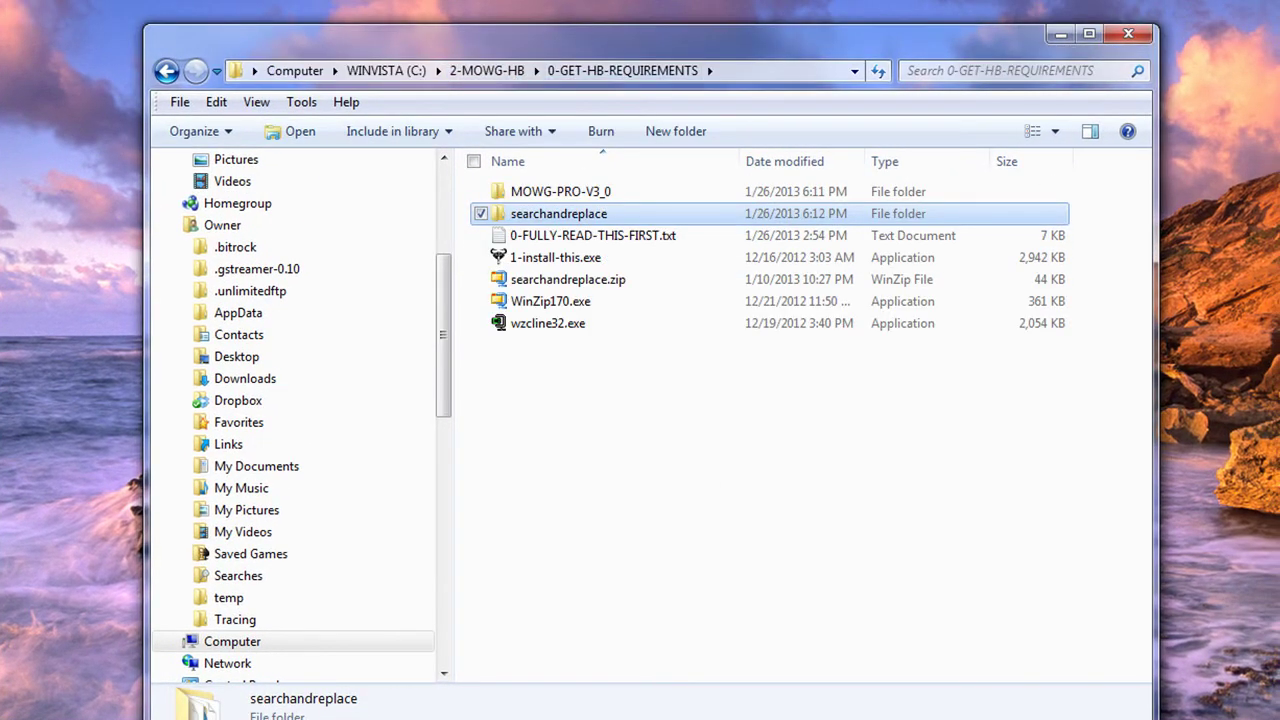
{"action": "left_click", "coordinate": [657, 527]}
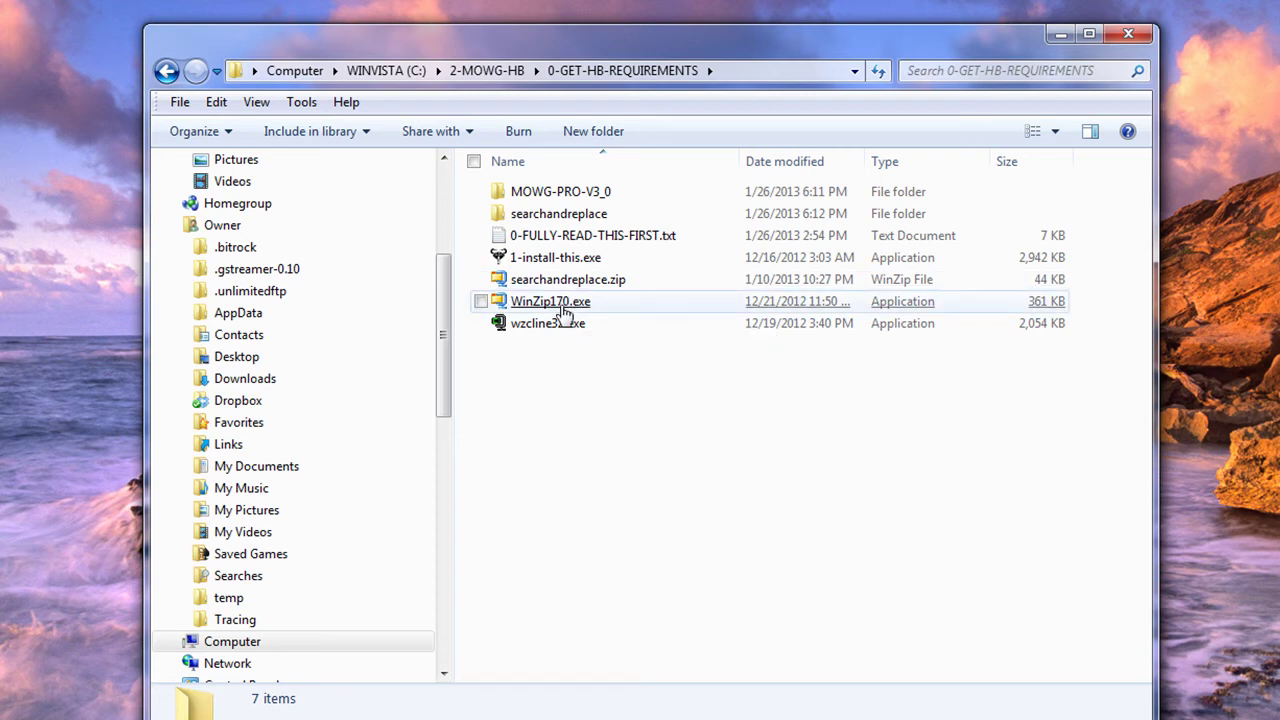
{"action": "double_click", "coordinate": [538, 325]}
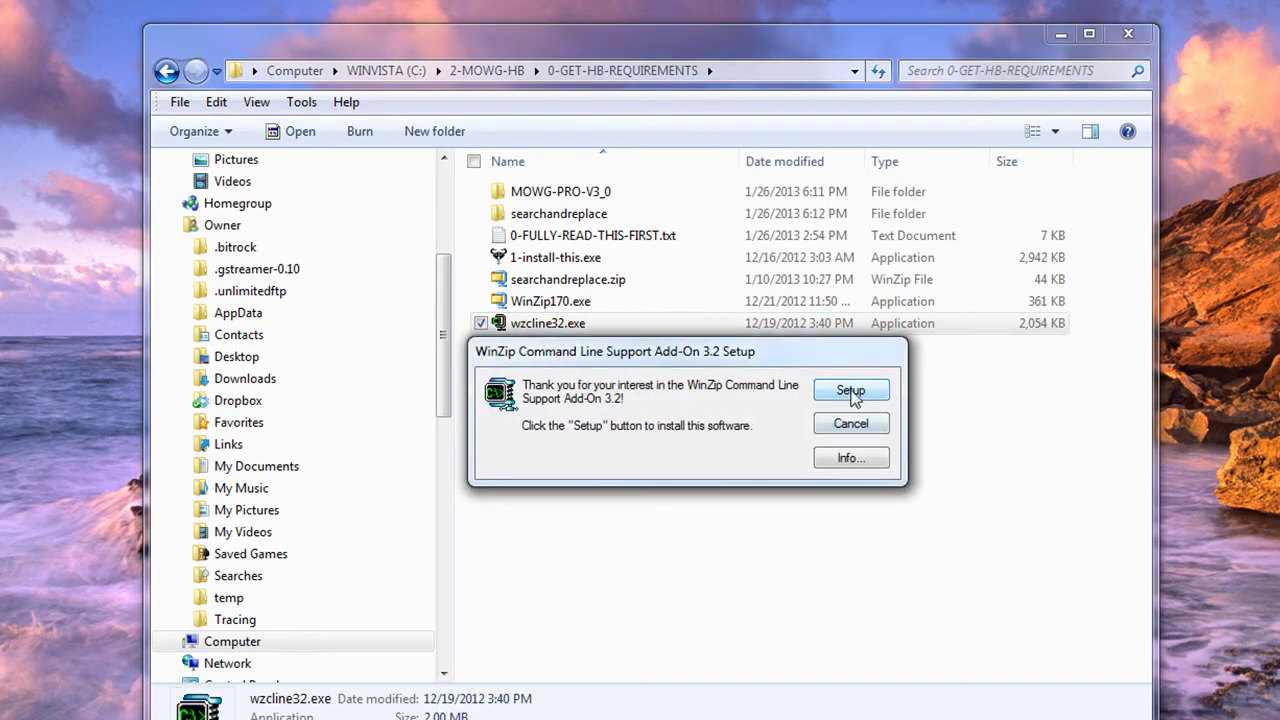
{"action": "left_click", "coordinate": [846, 396]}
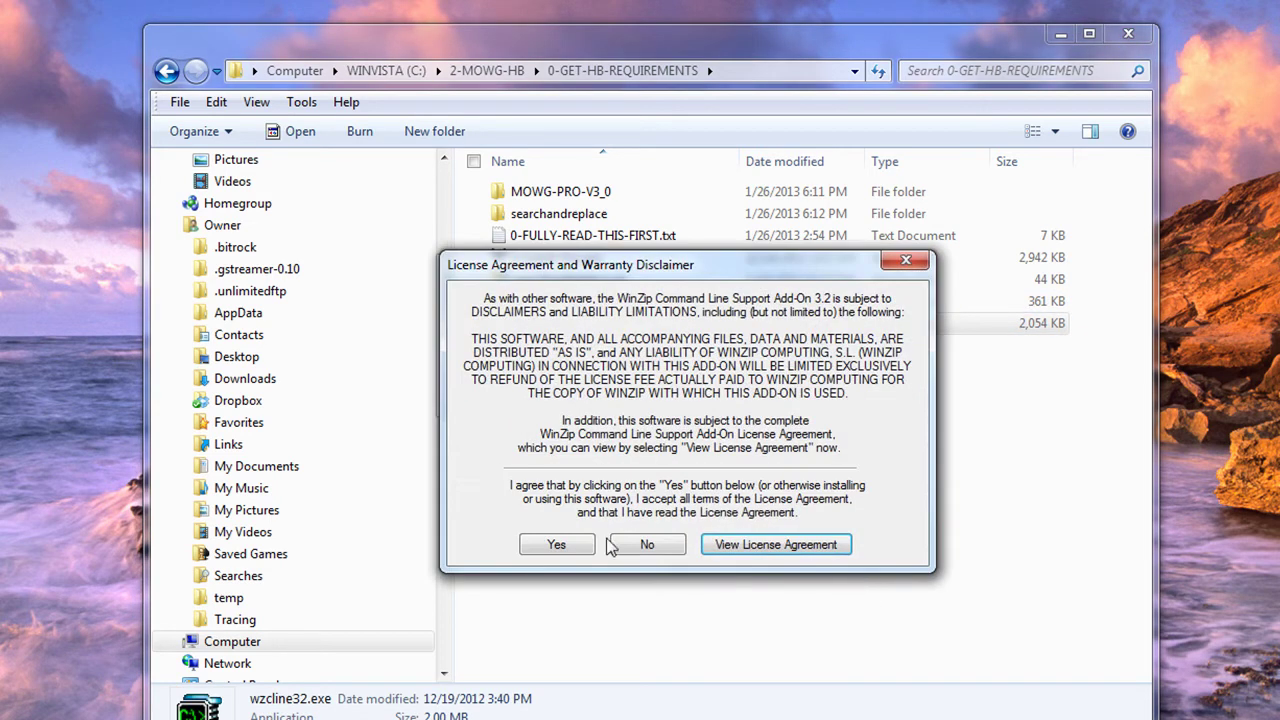
{"action": "left_click", "coordinate": [557, 545]}
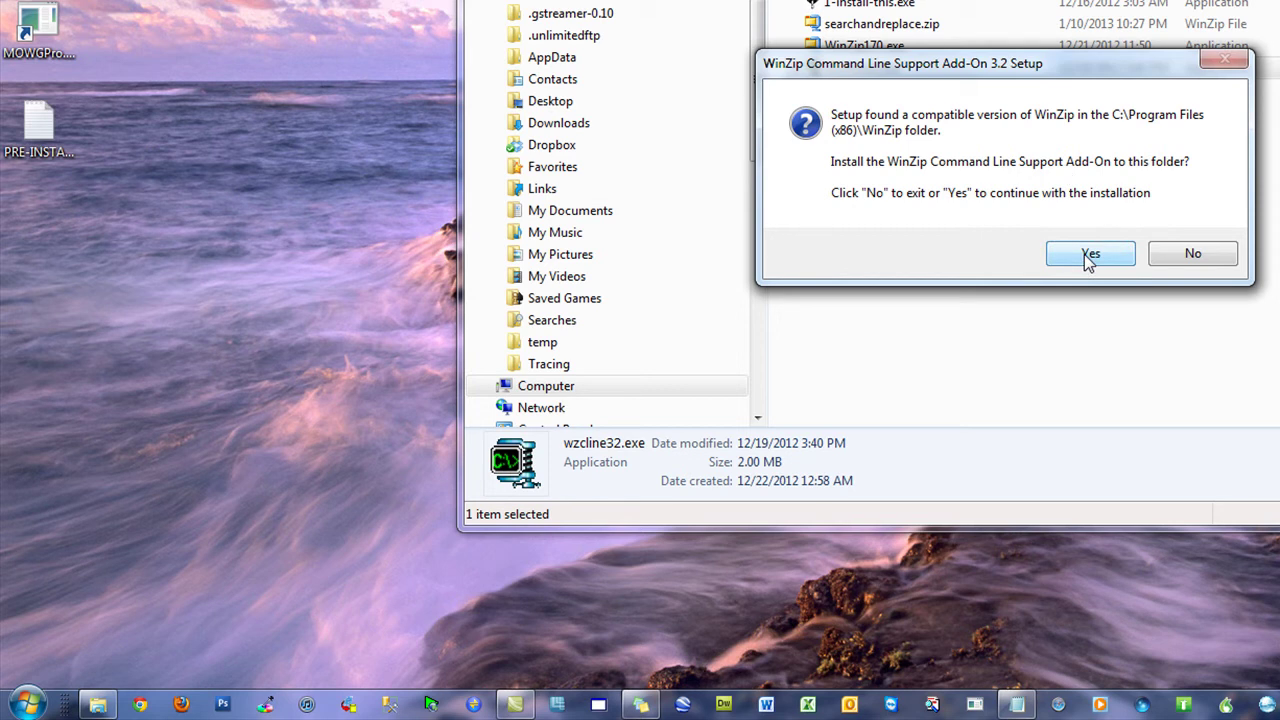
{"action": "left_click", "coordinate": [1203, 256]}
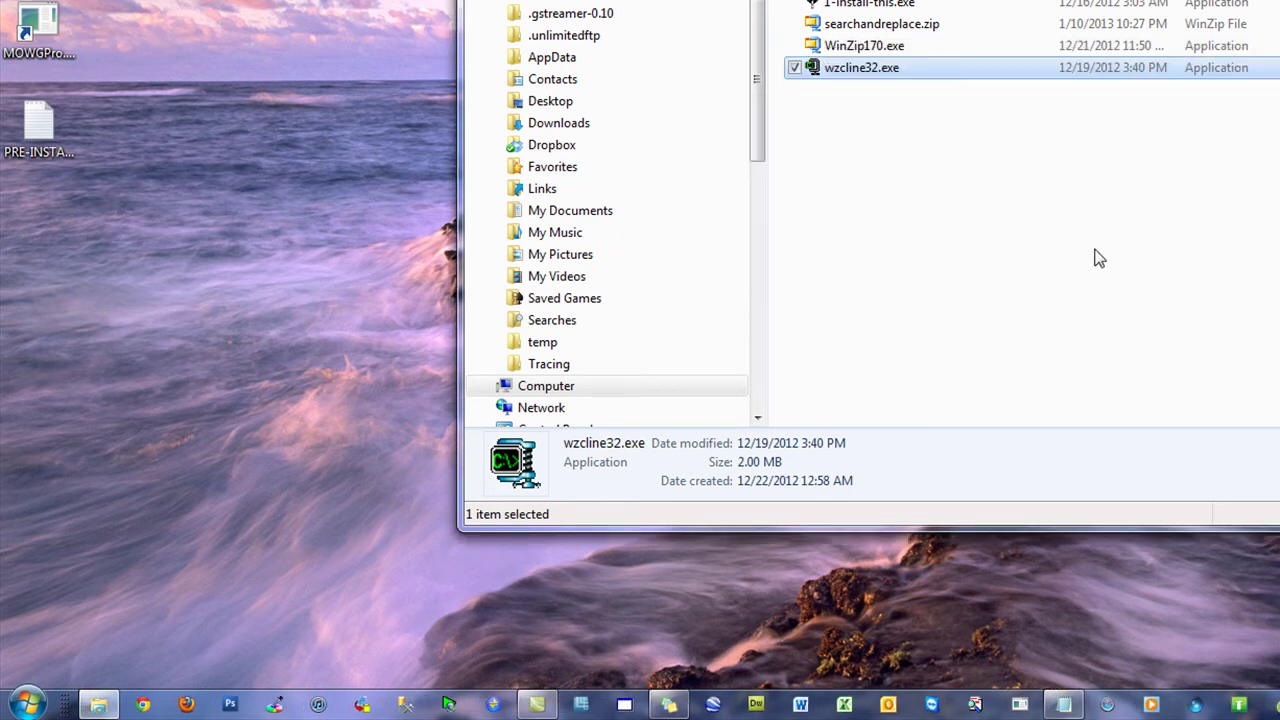
{"action": "left_click", "coordinate": [1098, 258]}
{"action": "left_click", "coordinate": [192, 355]}
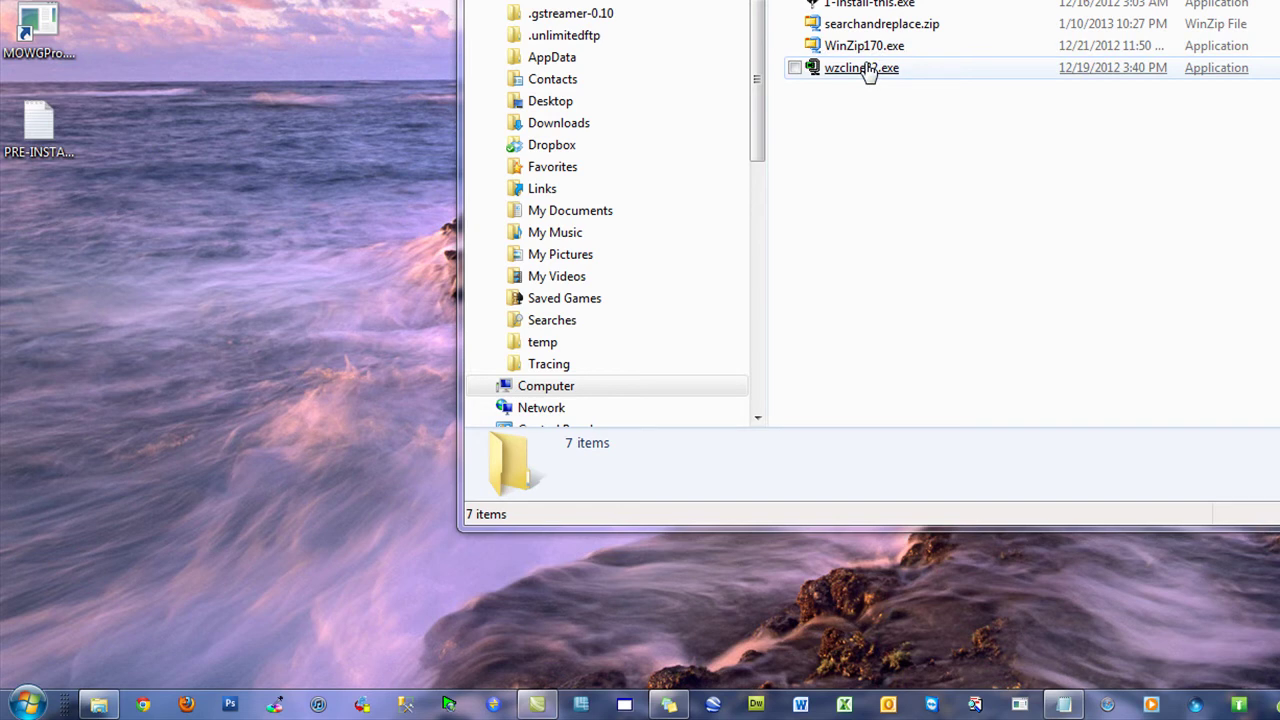
Step: Search for WZZIP.EXE, open its location and read the path C:\Program Files (x86)\WinZip
{"action": "left_click", "coordinate": [26, 704]}
{"action": "left_click", "coordinate": [80, 655]}
{"action": "type", "text": "WZZIP"}
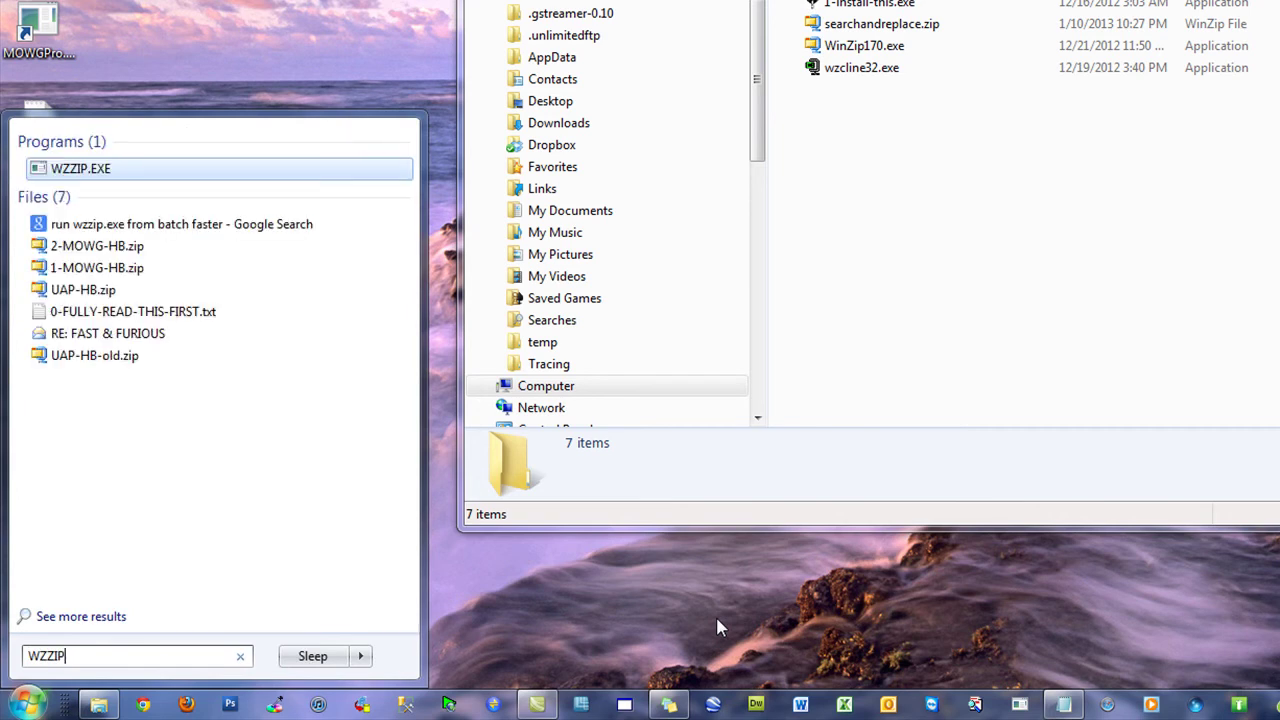
{"action": "type", "text": "O.EXE"}
{"action": "right_click", "coordinate": [82, 172]}
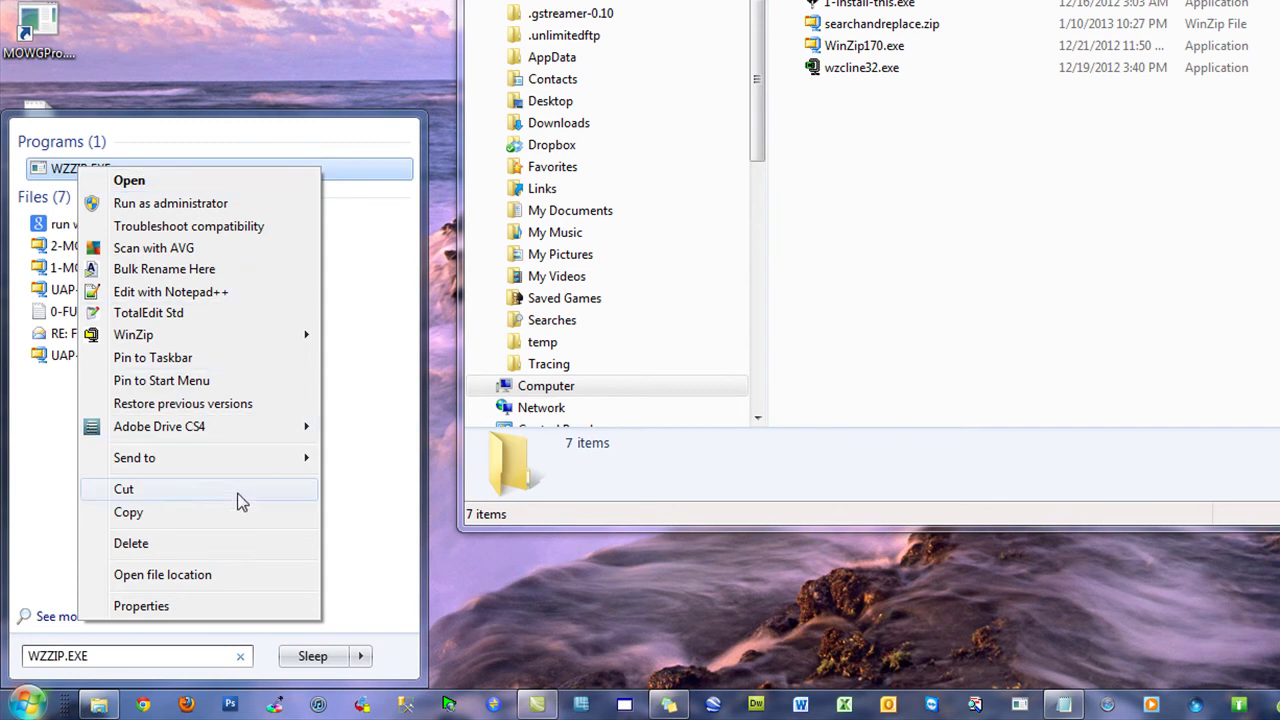
{"action": "left_click", "coordinate": [177, 585]}
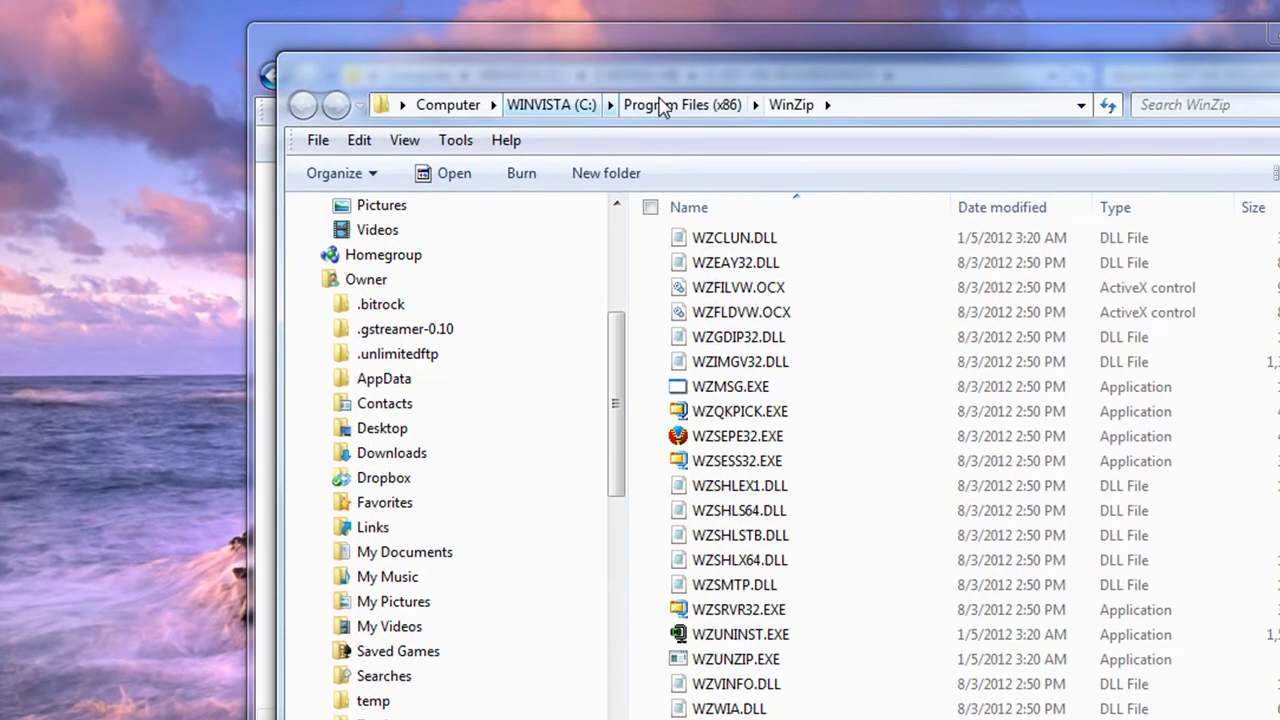
{"action": "left_click", "coordinate": [862, 108]}
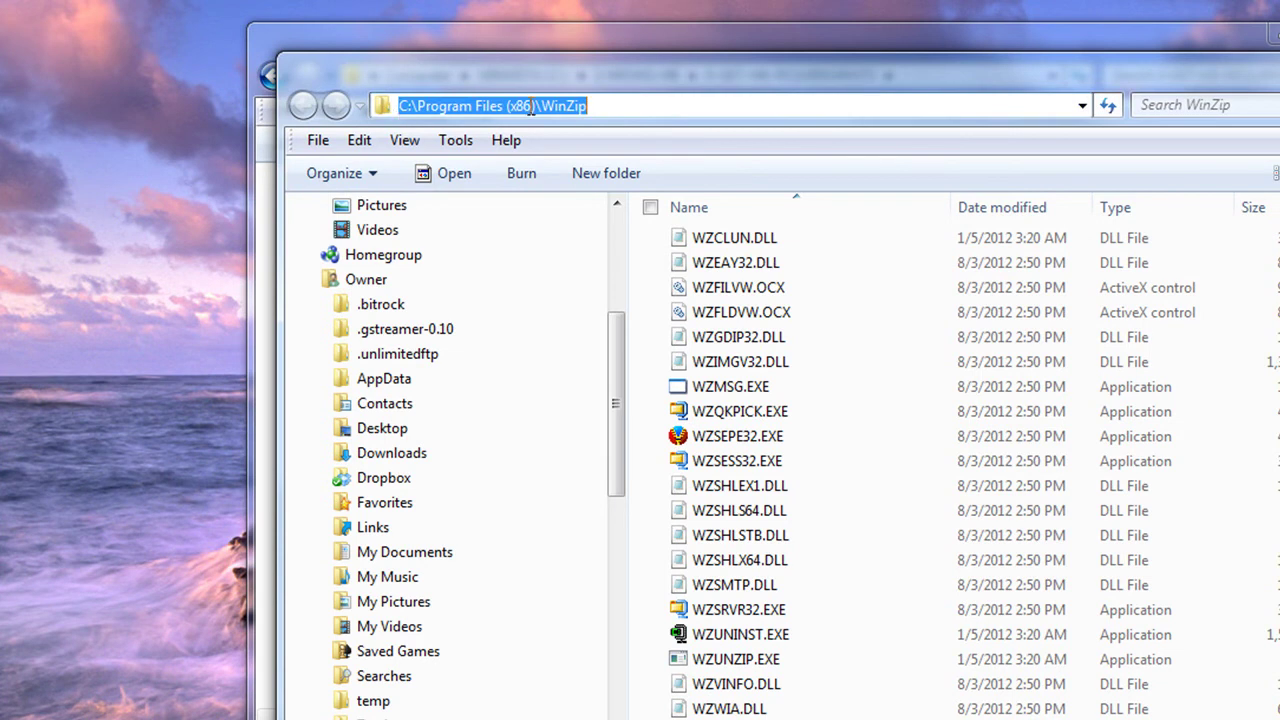
{"action": "left_click", "coordinate": [666, 103]}
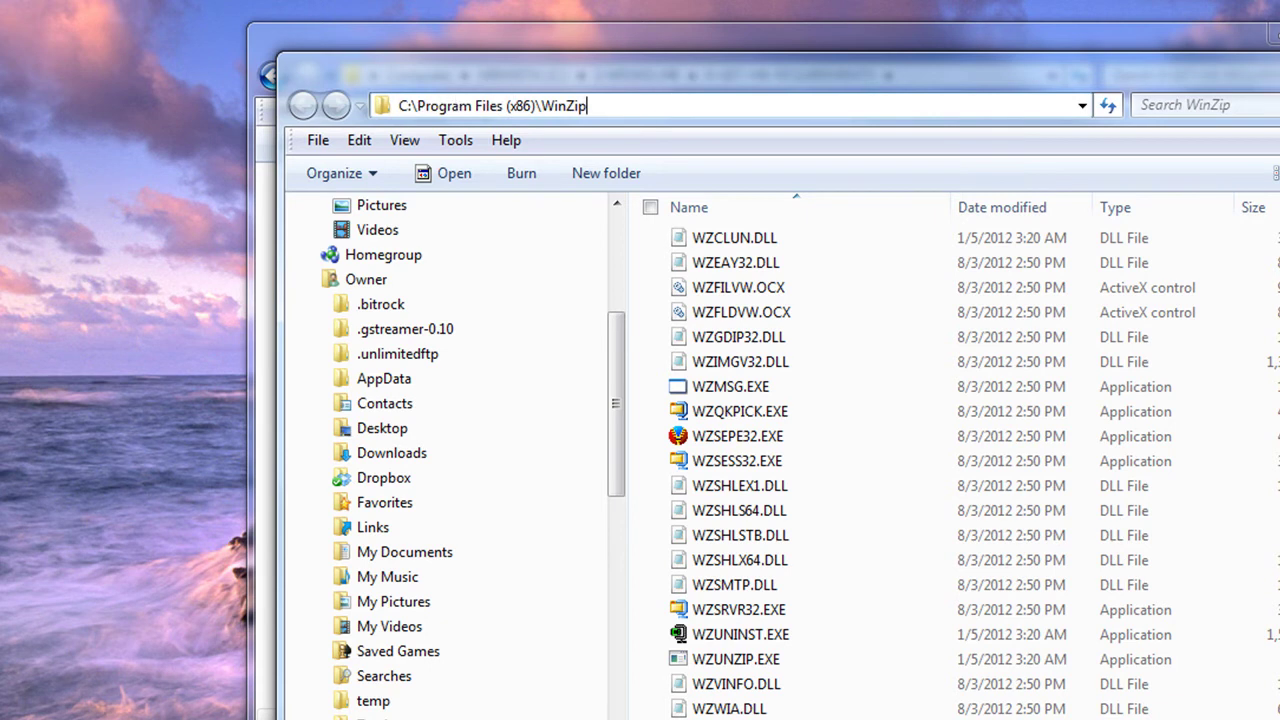
{"action": "key", "text": "alt+Tab"}
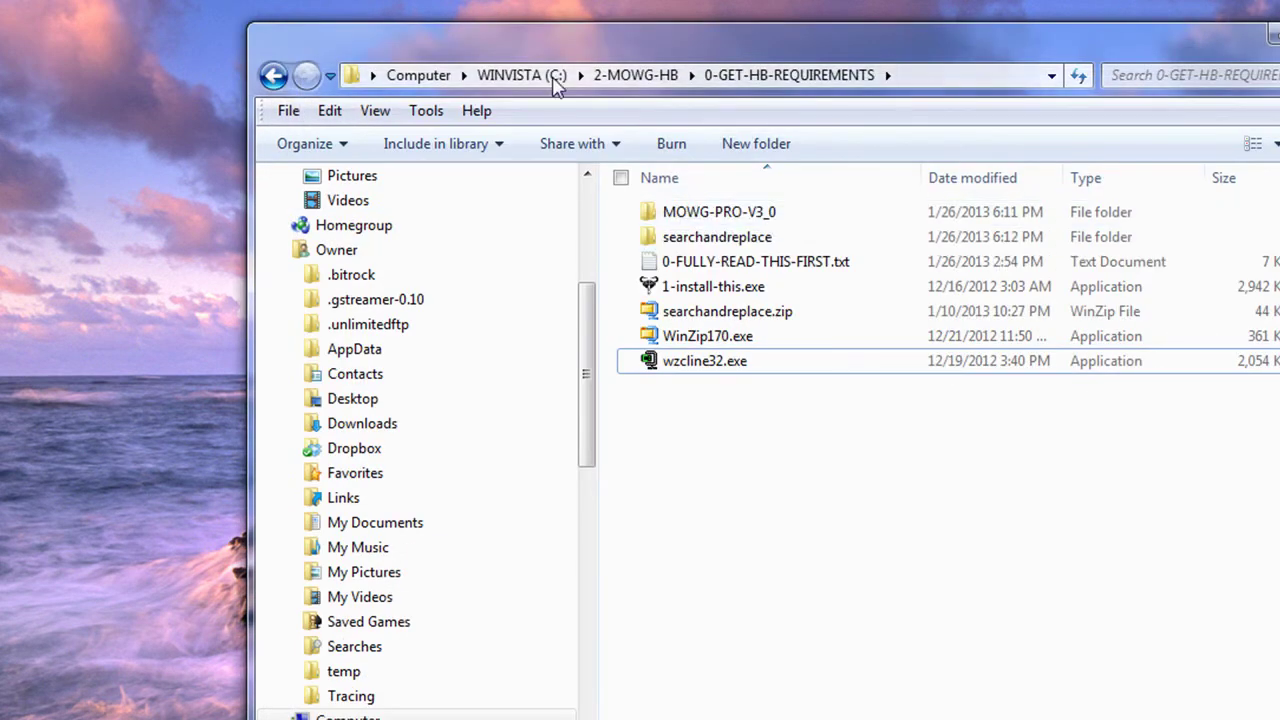
Step: Return to 2-MOWG-HB via the breadcrumb and open its HB subfolder
{"action": "left_click", "coordinate": [636, 82]}
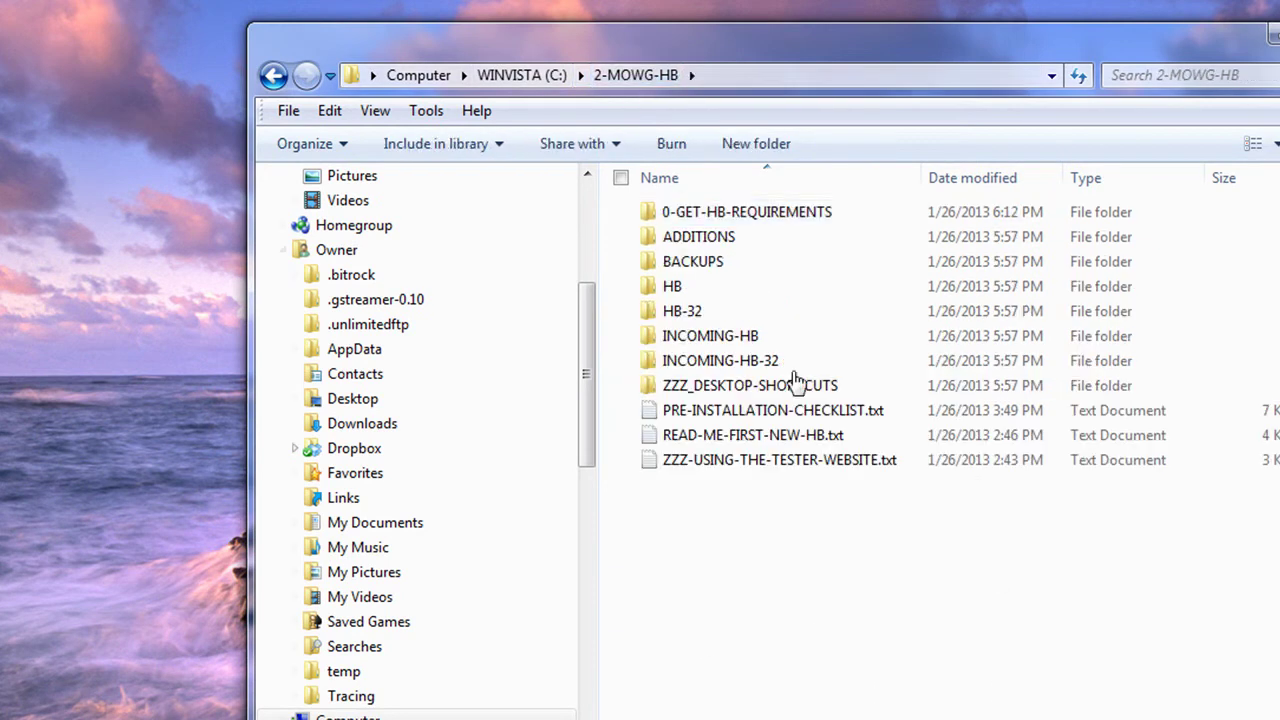
{"action": "double_click", "coordinate": [675, 286]}
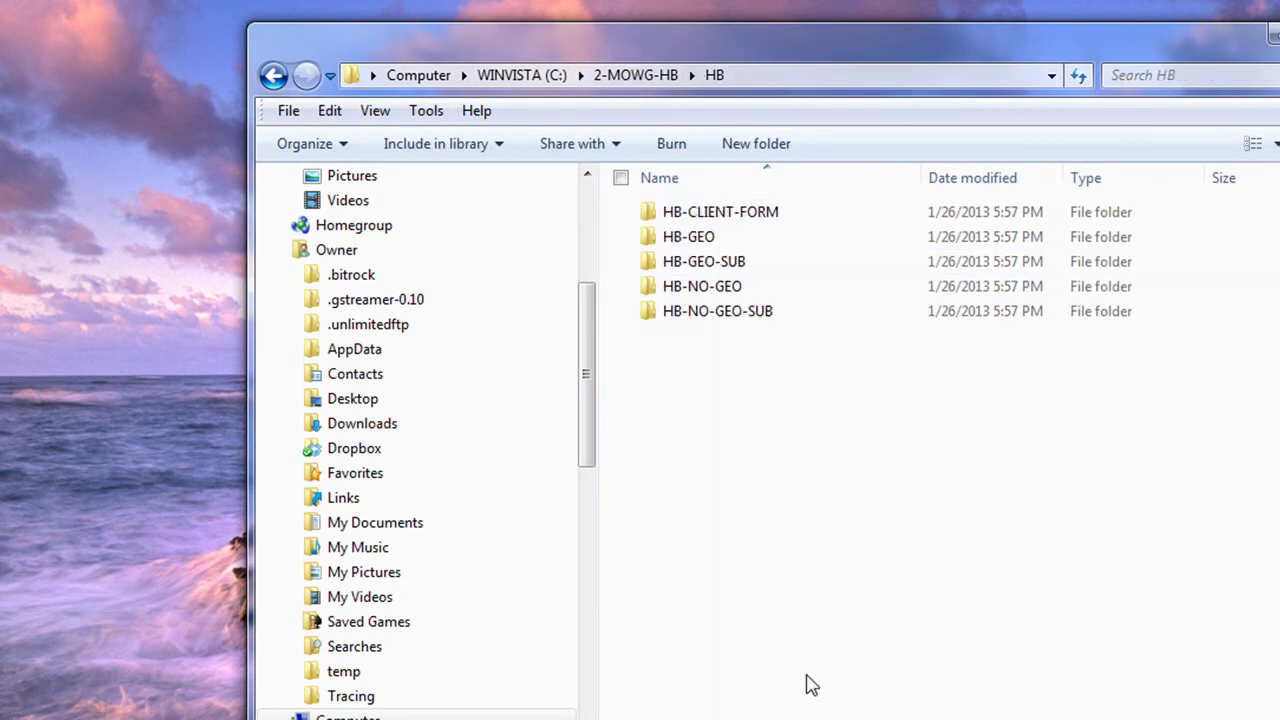
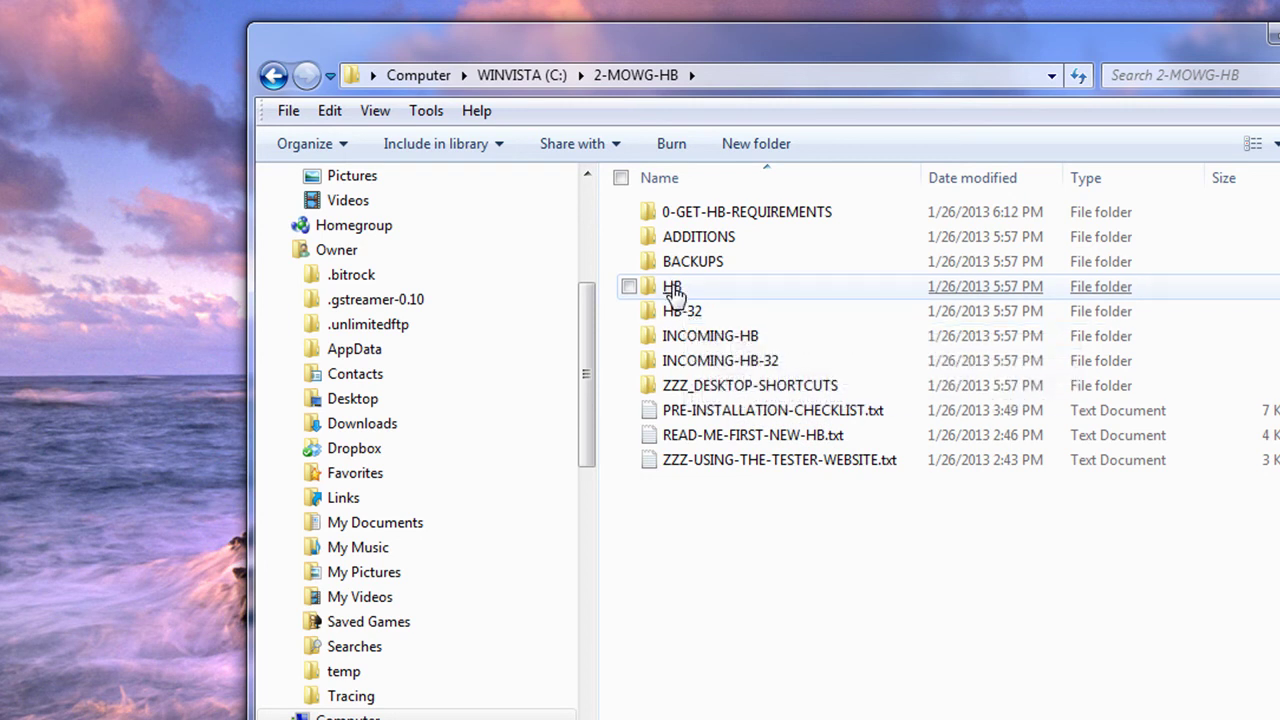
Step: Go into HB\HB-GEO\SYSTEM and bring up the context menu for finish-zips.bat
{"action": "double_click", "coordinate": [674, 288]}
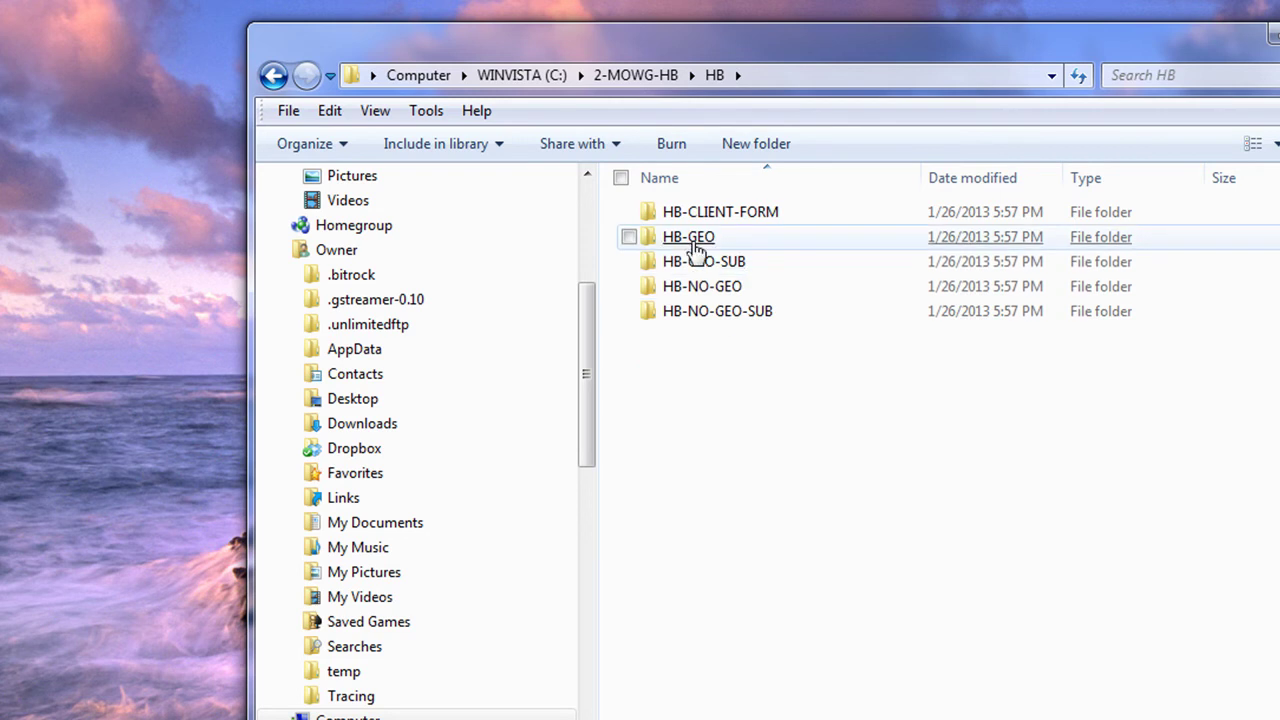
{"action": "double_click", "coordinate": [690, 240]}
{"action": "double_click", "coordinate": [690, 287]}
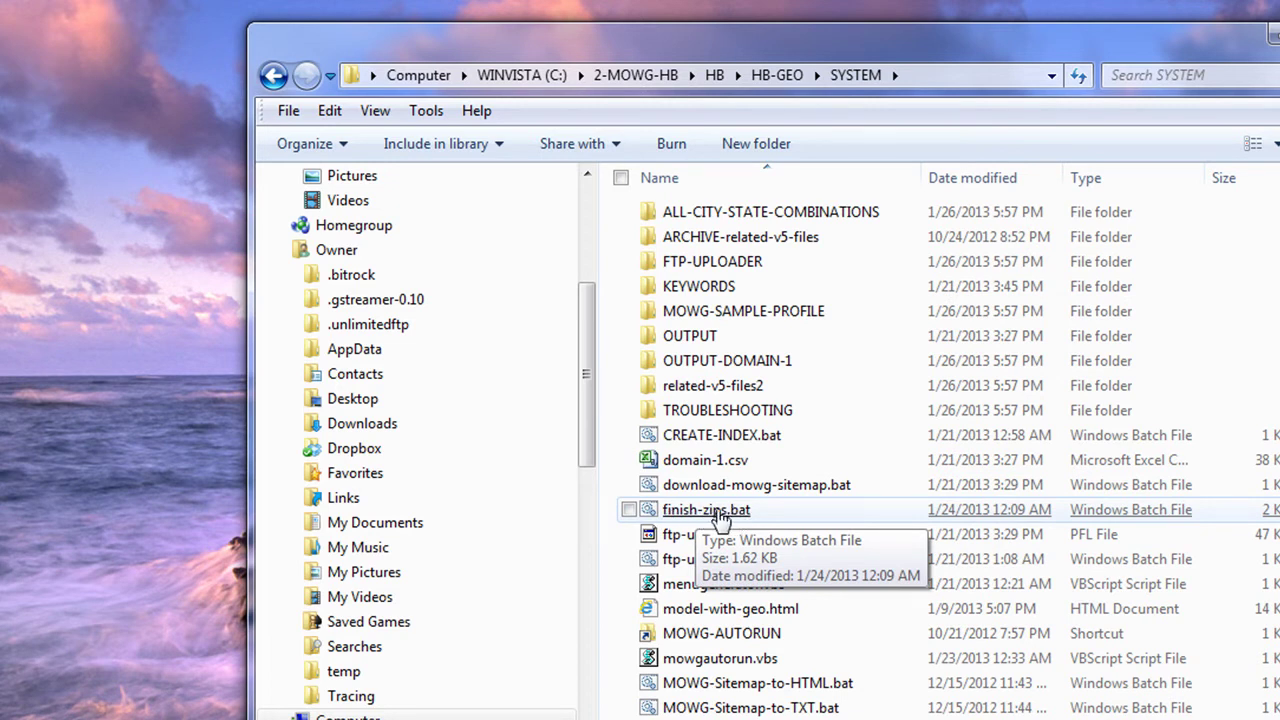
{"action": "right_click", "coordinate": [721, 517]}
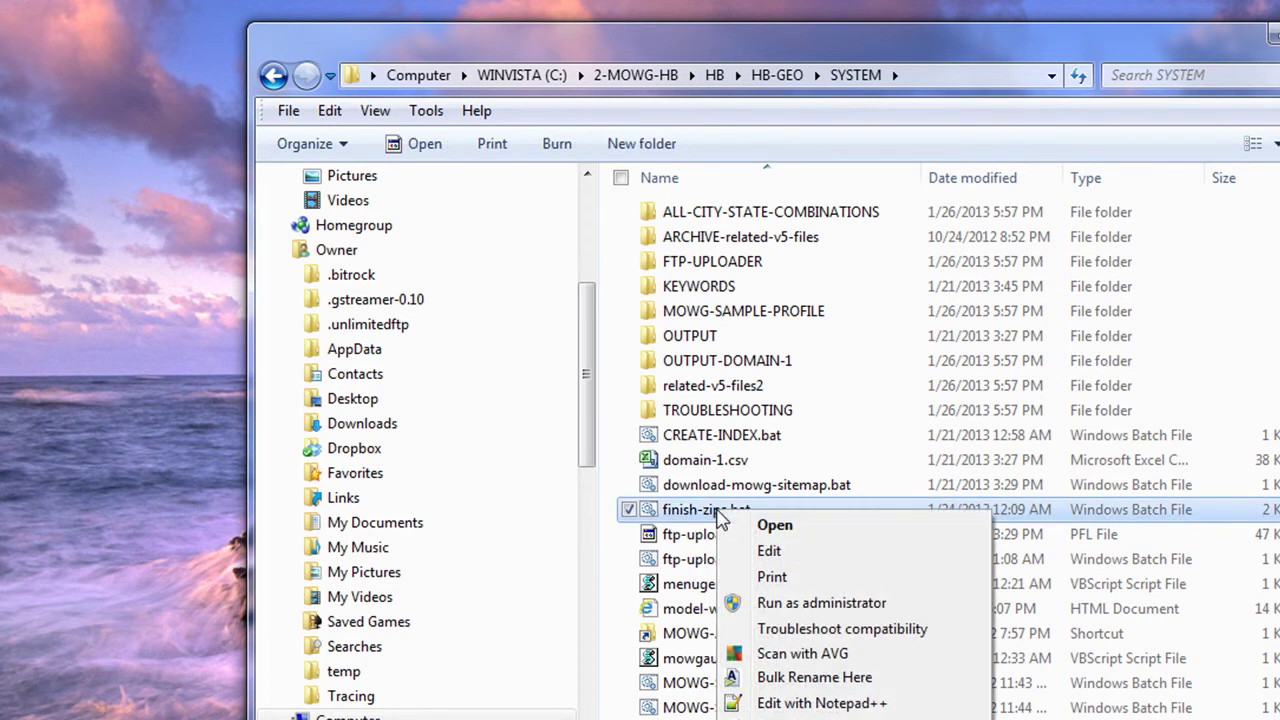
Step: Open finish-zips.bat in Notepad and review the WZZIP.EXE path and the commented-out WZZIP line
{"action": "left_click", "coordinate": [770, 551]}
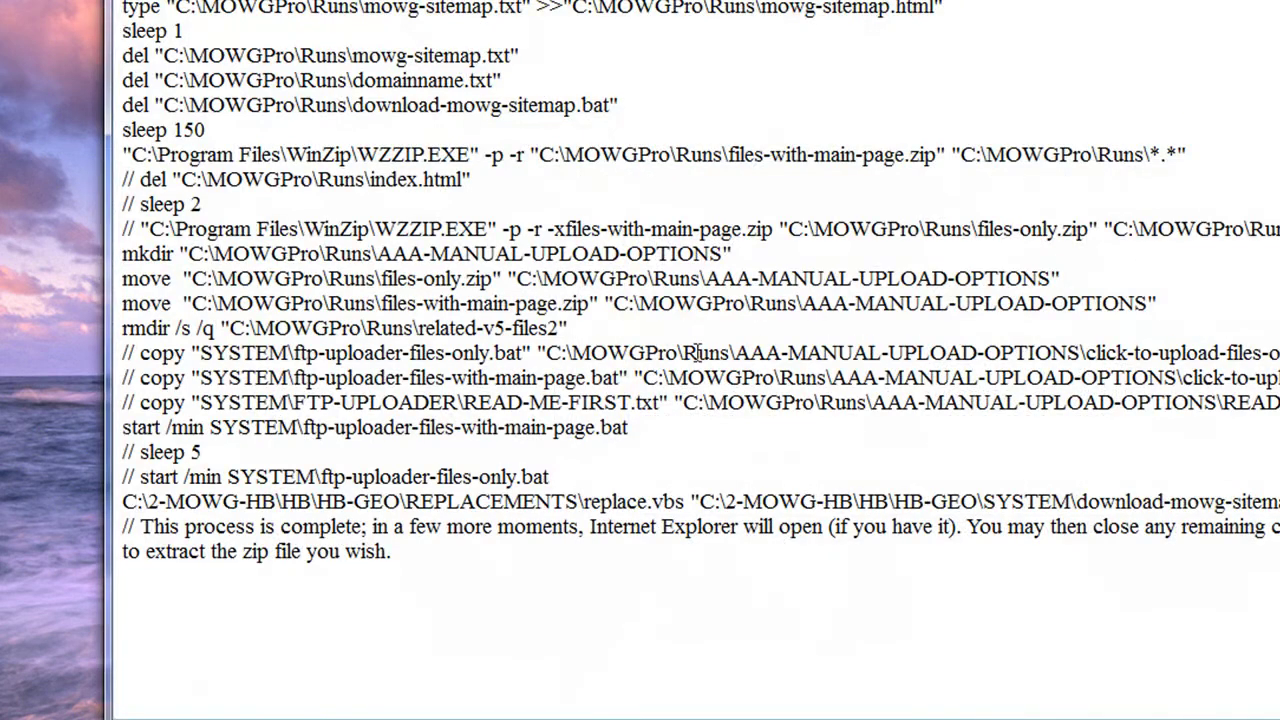
{"action": "left_click_drag", "start_coordinate": [134, 155], "coordinate": [474, 155]}
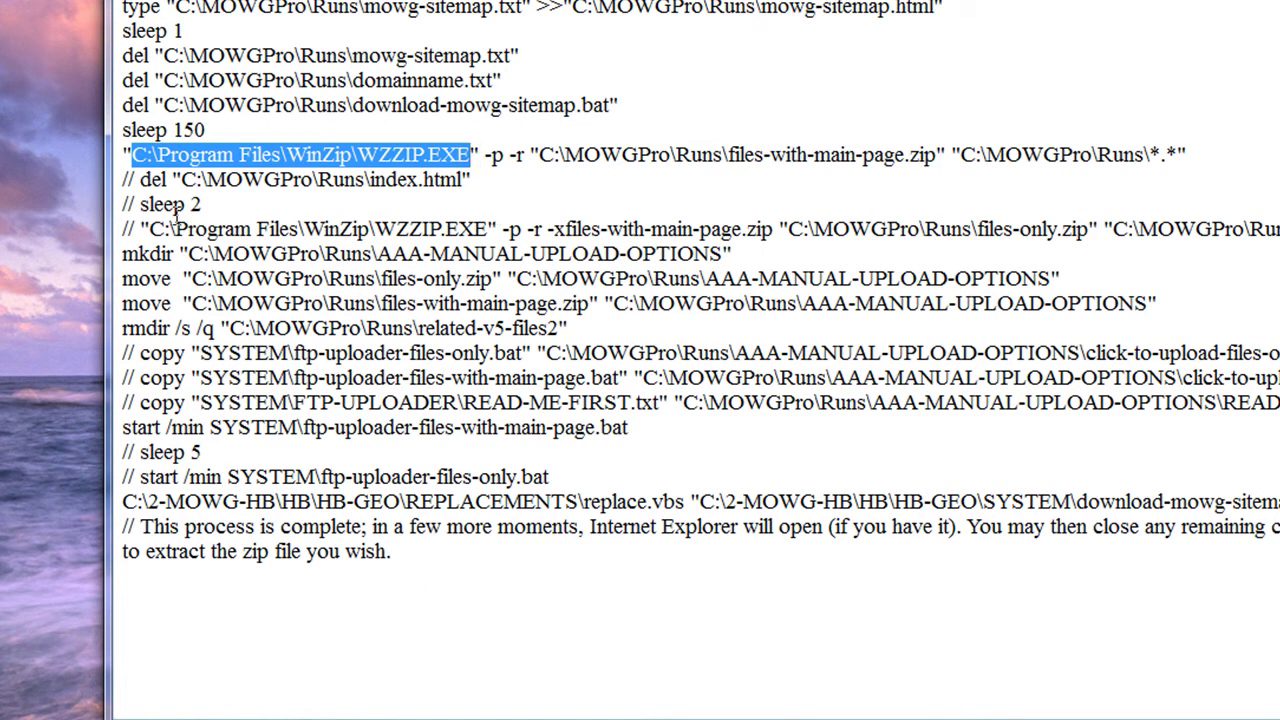
{"action": "left_click_drag", "start_coordinate": [124, 228], "coordinate": [528, 231]}
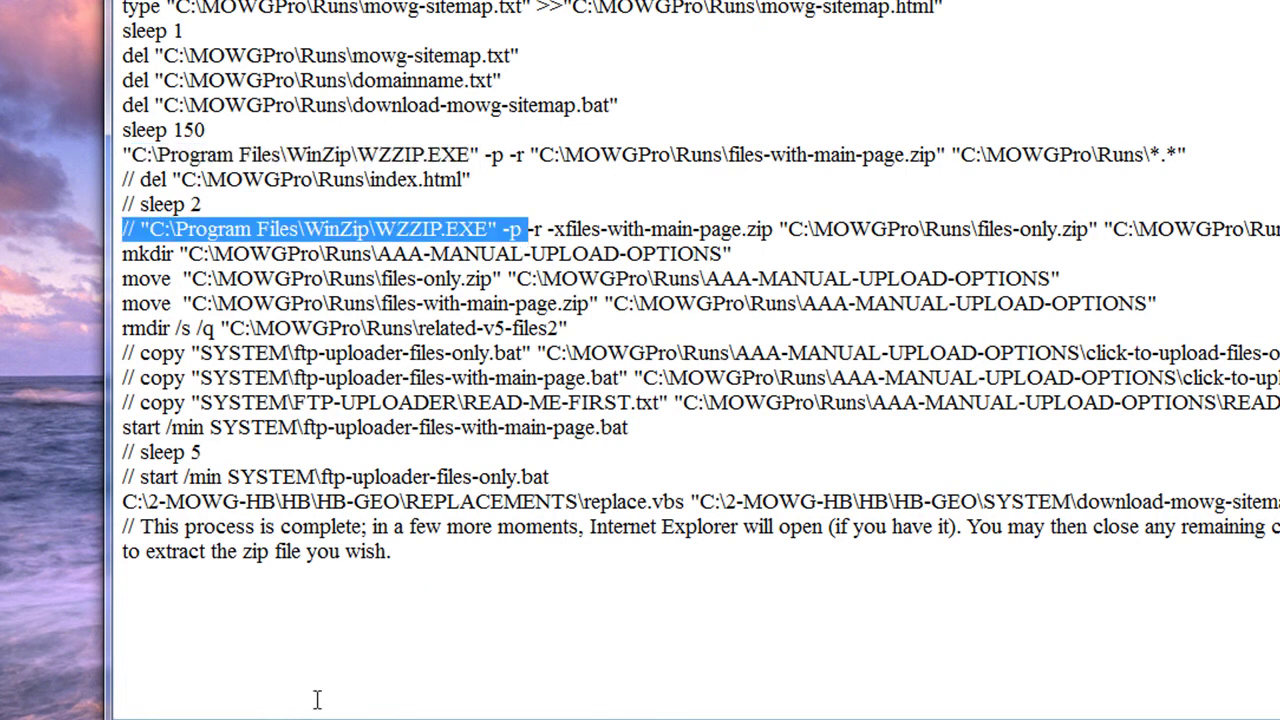
{"action": "left_click", "coordinate": [193, 365]}
{"action": "left_click_drag", "start_coordinate": [139, 229], "coordinate": [121, 229]}
{"action": "left_click", "coordinate": [430, 582]}
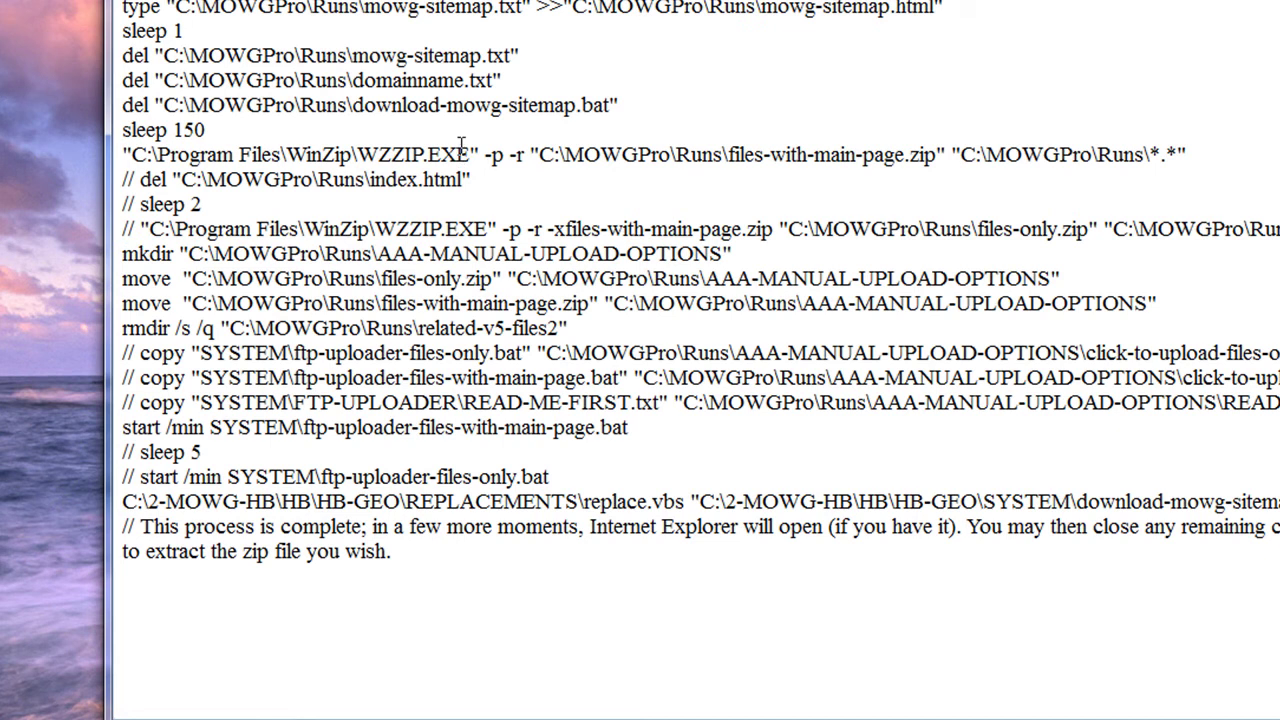
Step: Insert (x86) after Program Files in the WinZip path, remove it again, and close Notepad
{"action": "left_click_drag", "start_coordinate": [470, 155], "coordinate": [128, 155]}
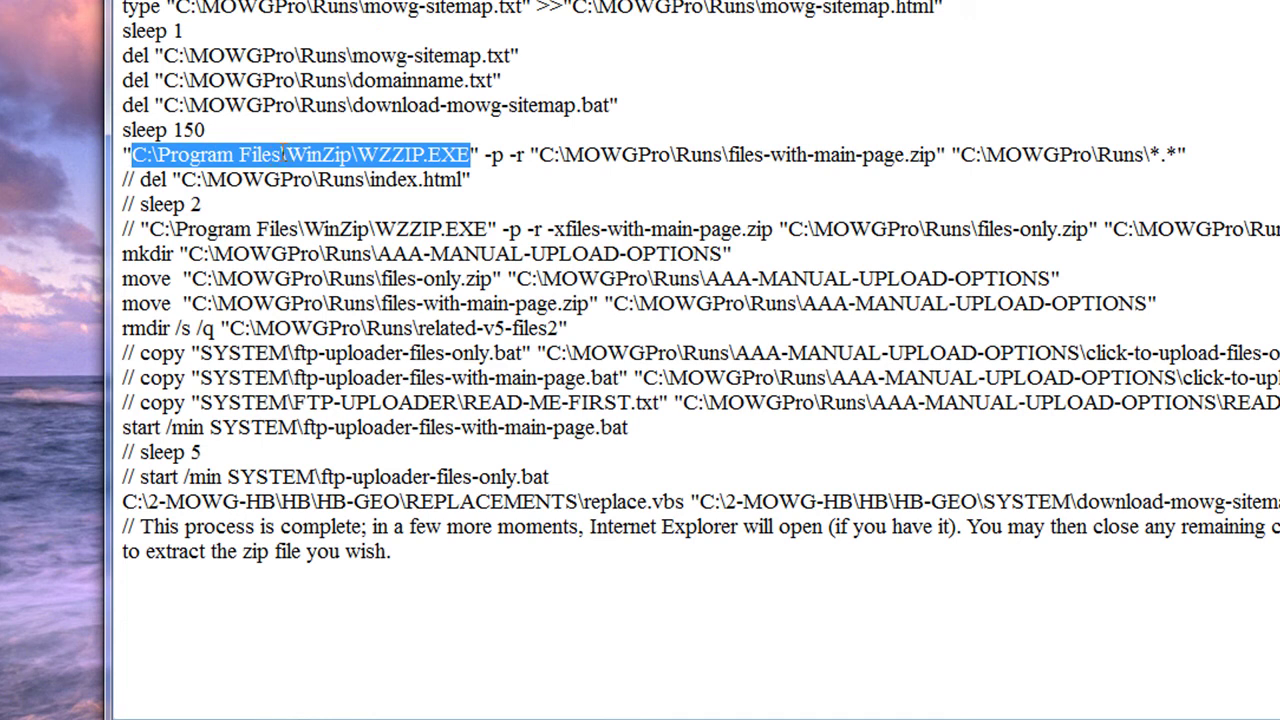
{"action": "left_click", "coordinate": [284, 155]}
{"action": "type", "text": "(x"}
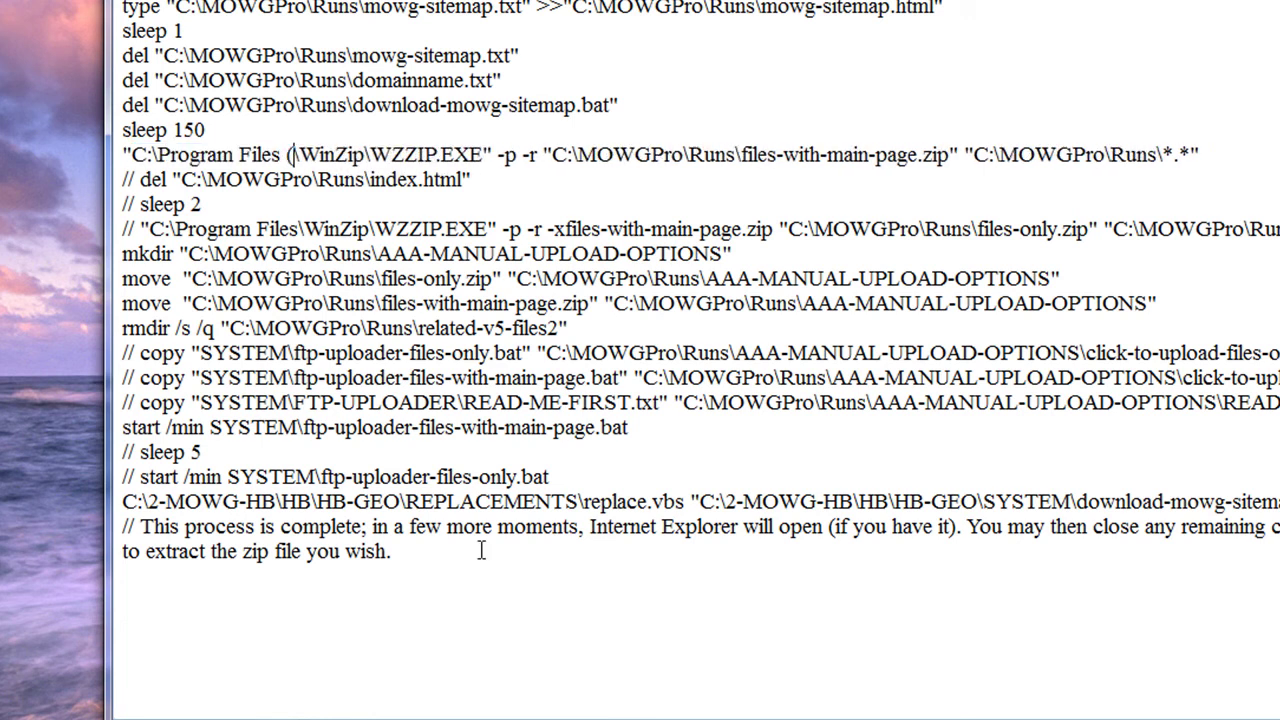
{"action": "type", "text": "86)"}
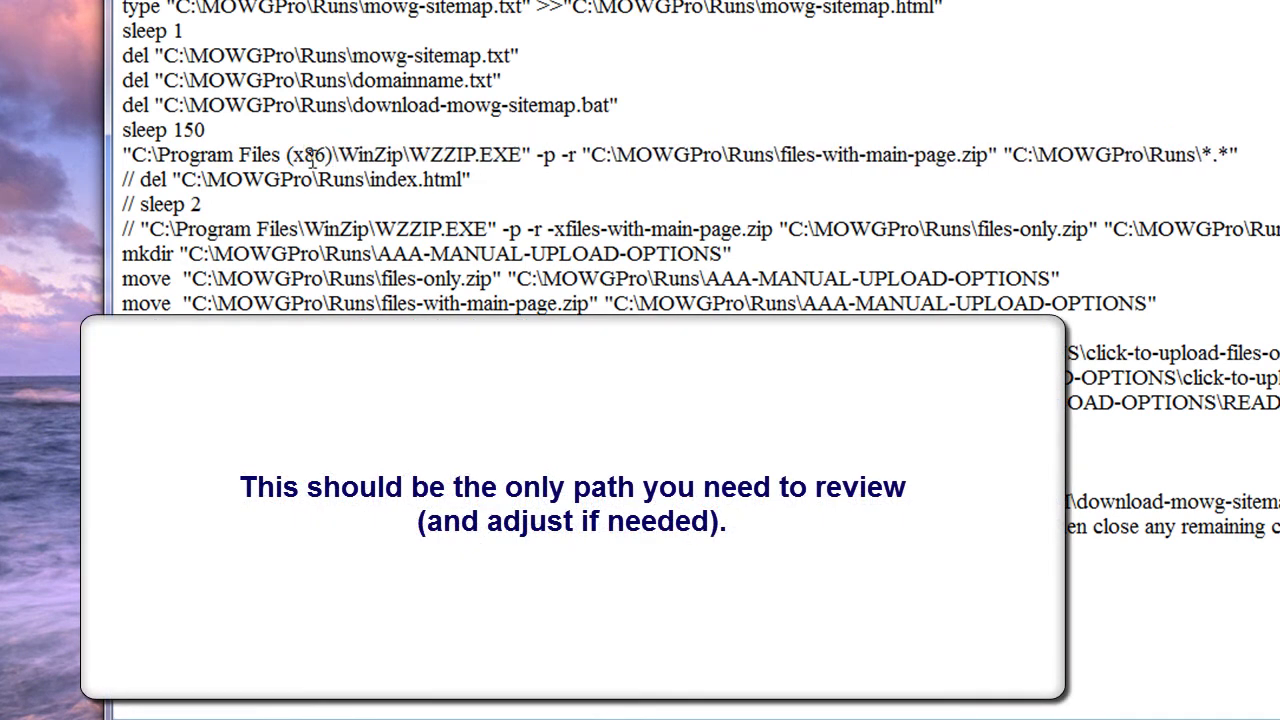
{"action": "left_click_drag", "start_coordinate": [538, 155], "coordinate": [121, 155]}
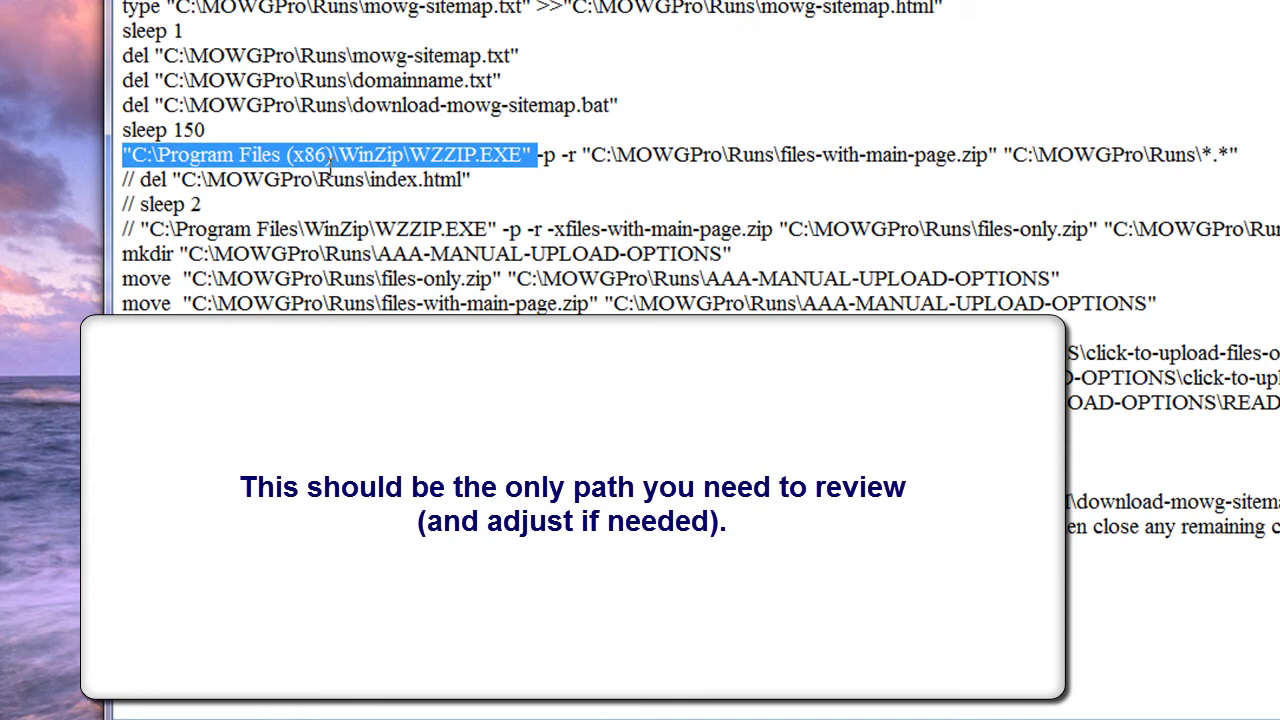
{"action": "key", "text": "Left"}
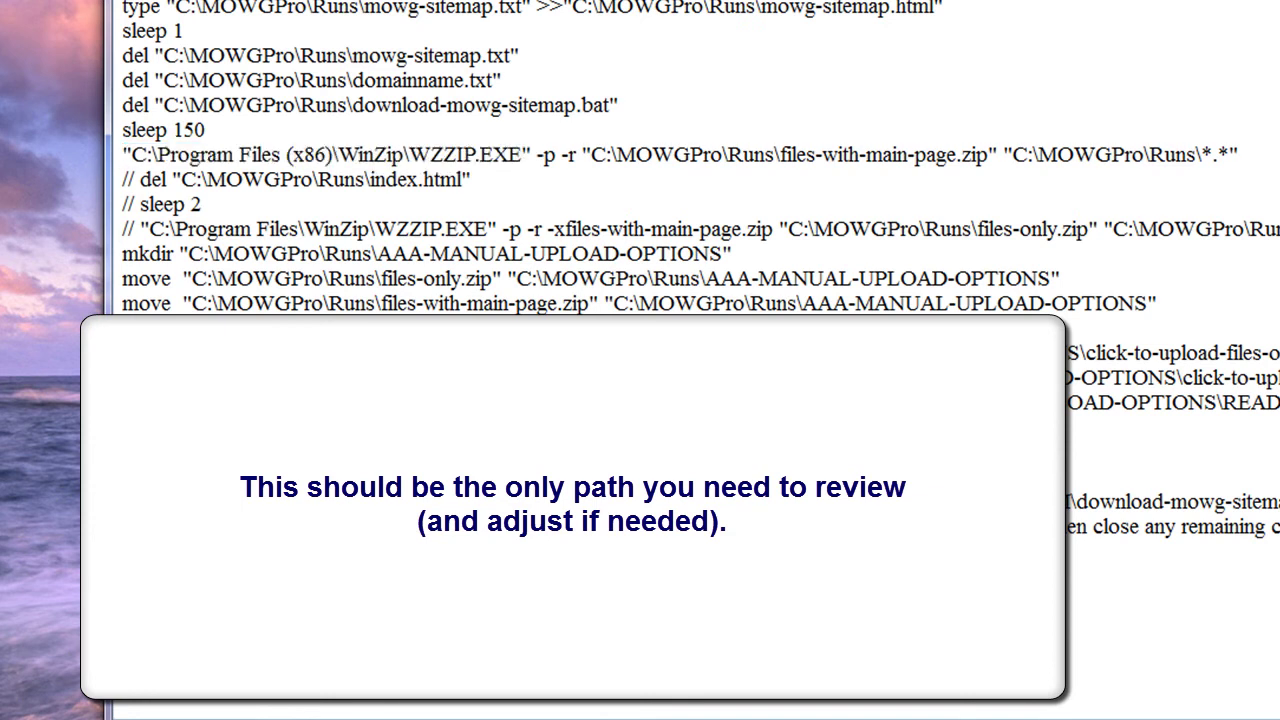
{"action": "left_click_drag", "start_coordinate": [336, 155], "coordinate": [270, 155]}
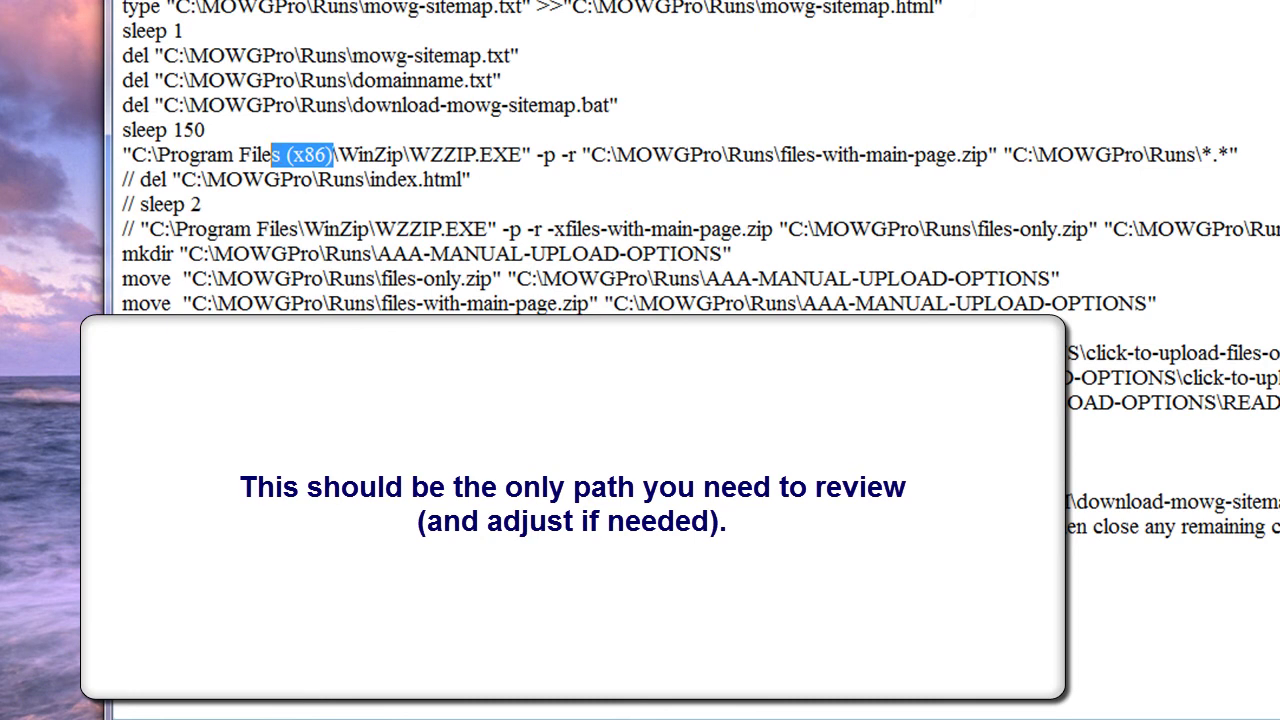
{"action": "type", "text": "s"}
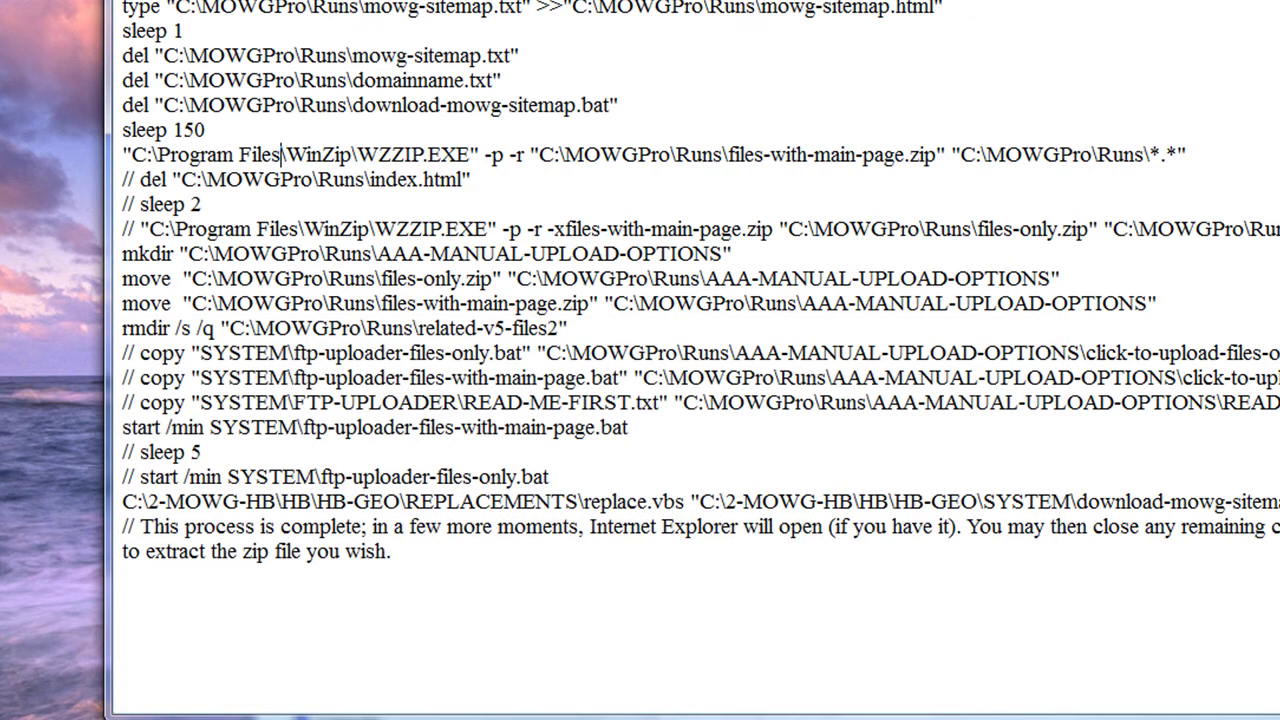
{"action": "key", "text": "alt+F4"}
Step: Save finish-zips.bat, then look through C:\Program Files in a maximized window
{"action": "left_click", "coordinate": [813, 469]}
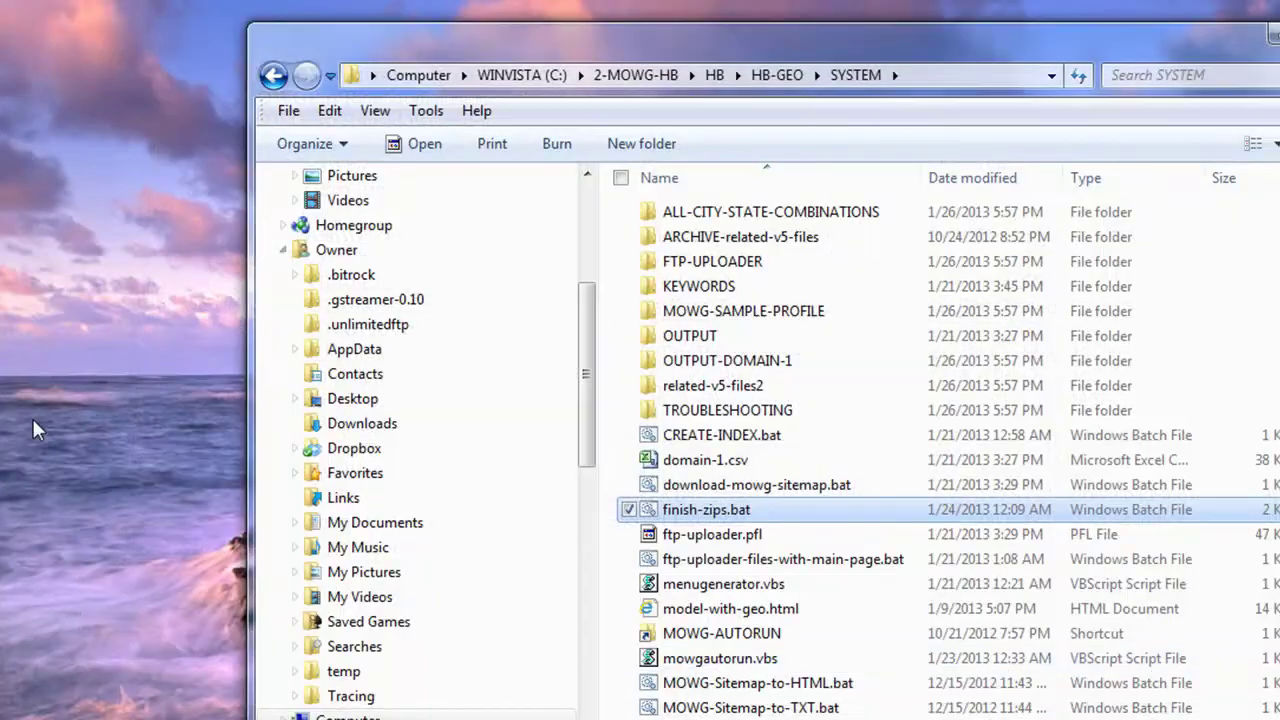
{"action": "left_click", "coordinate": [522, 75]}
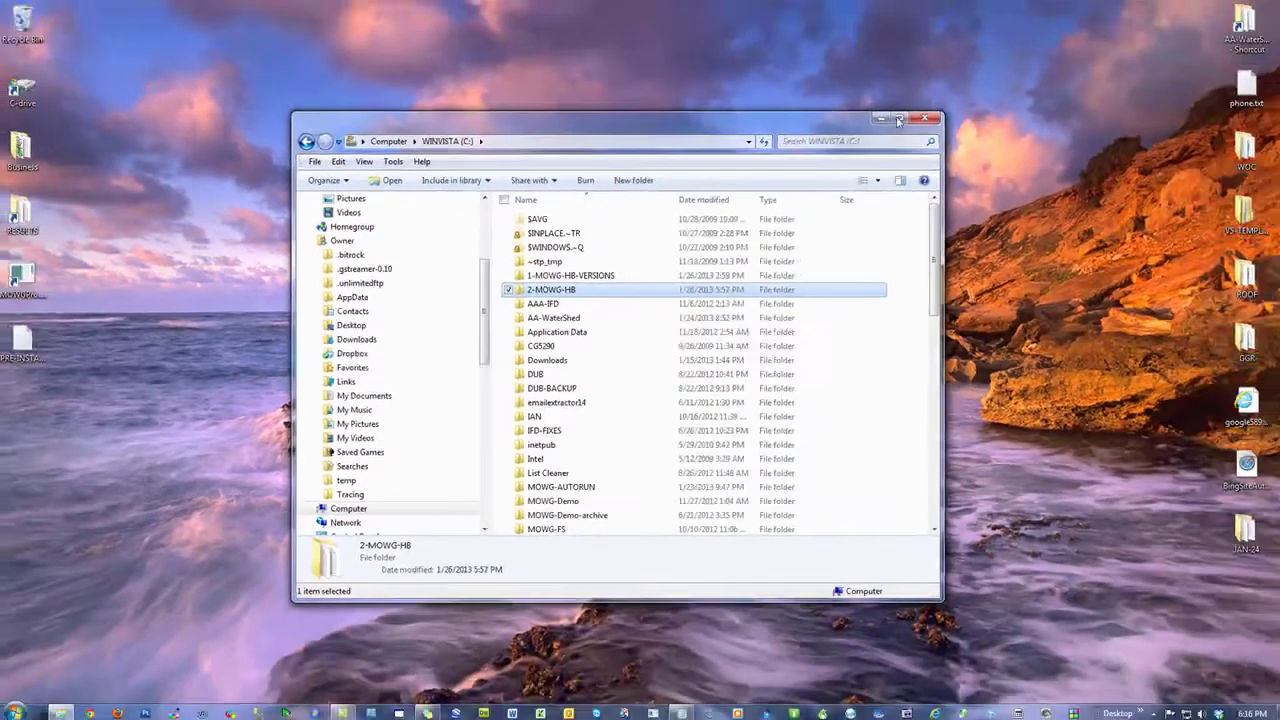
{"action": "key", "text": "super+Up"}
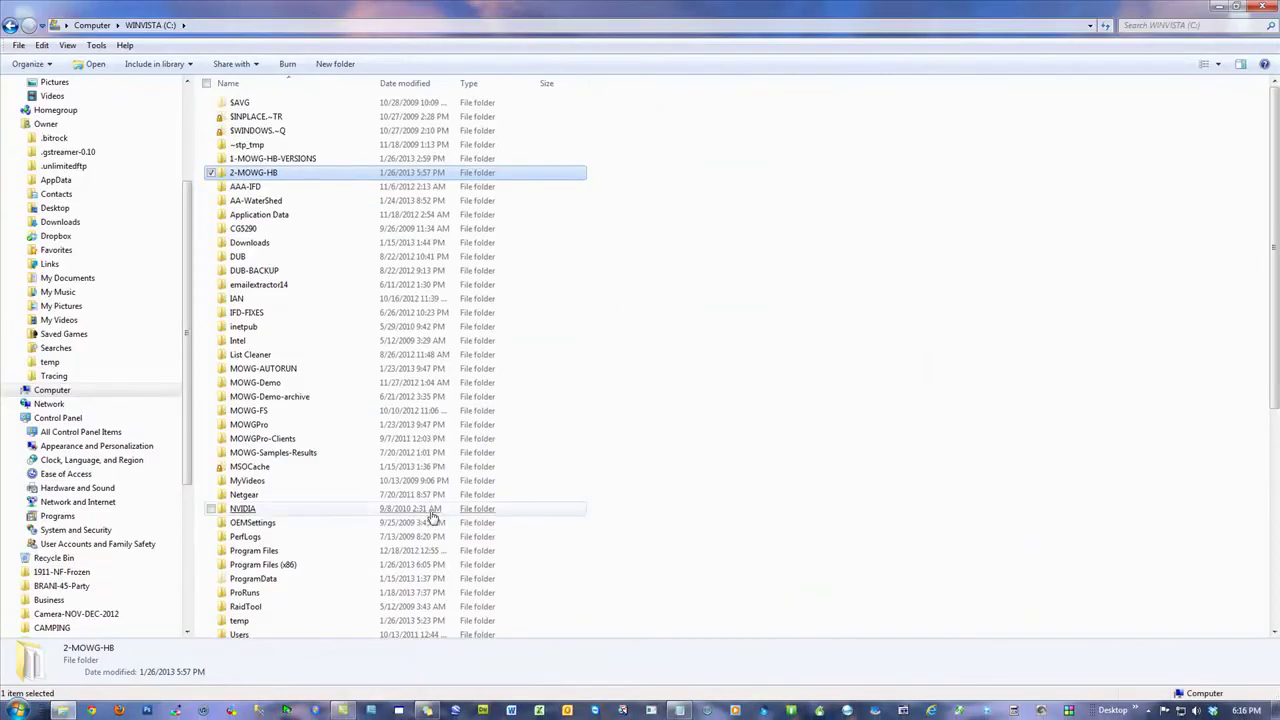
{"action": "double_click", "coordinate": [256, 551]}
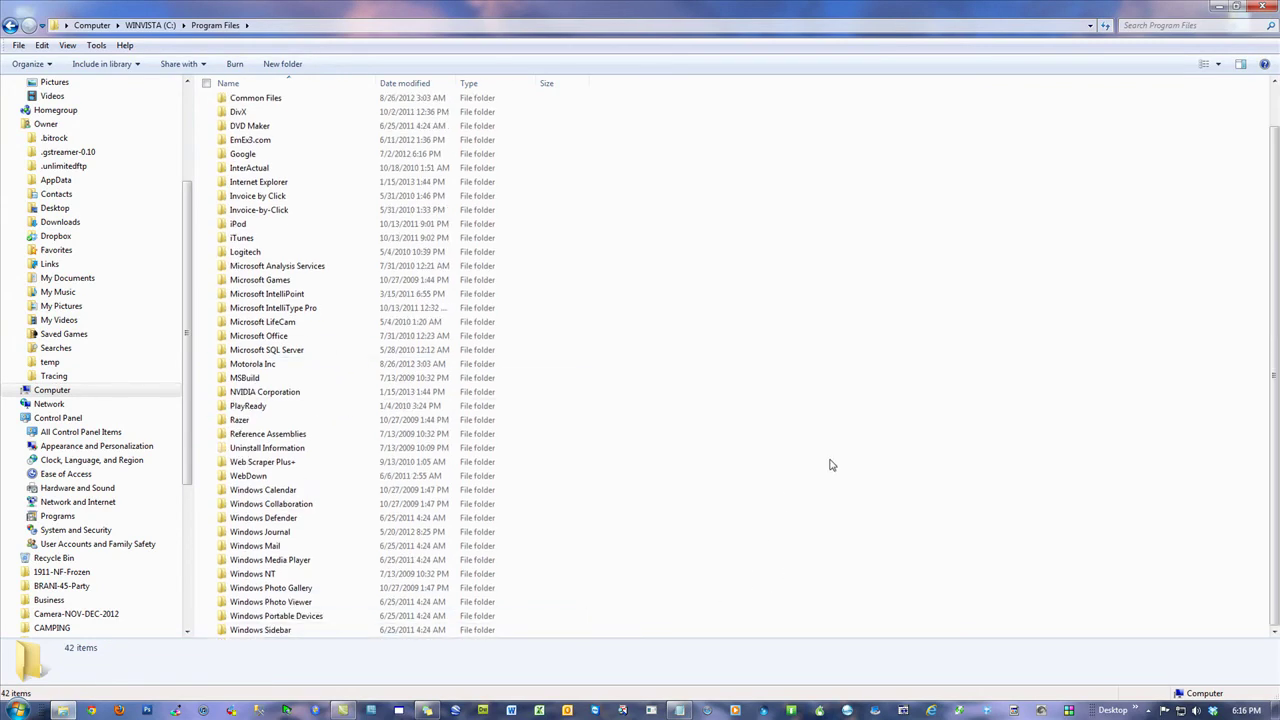
{"action": "left_click", "coordinate": [150, 25]}
Step: Confirm WZZIP.EXE sits in C:\Program Files (x86)\WinZip, then close the window and reopen 2-MOWG-HB
{"action": "left_click", "coordinate": [259, 566]}
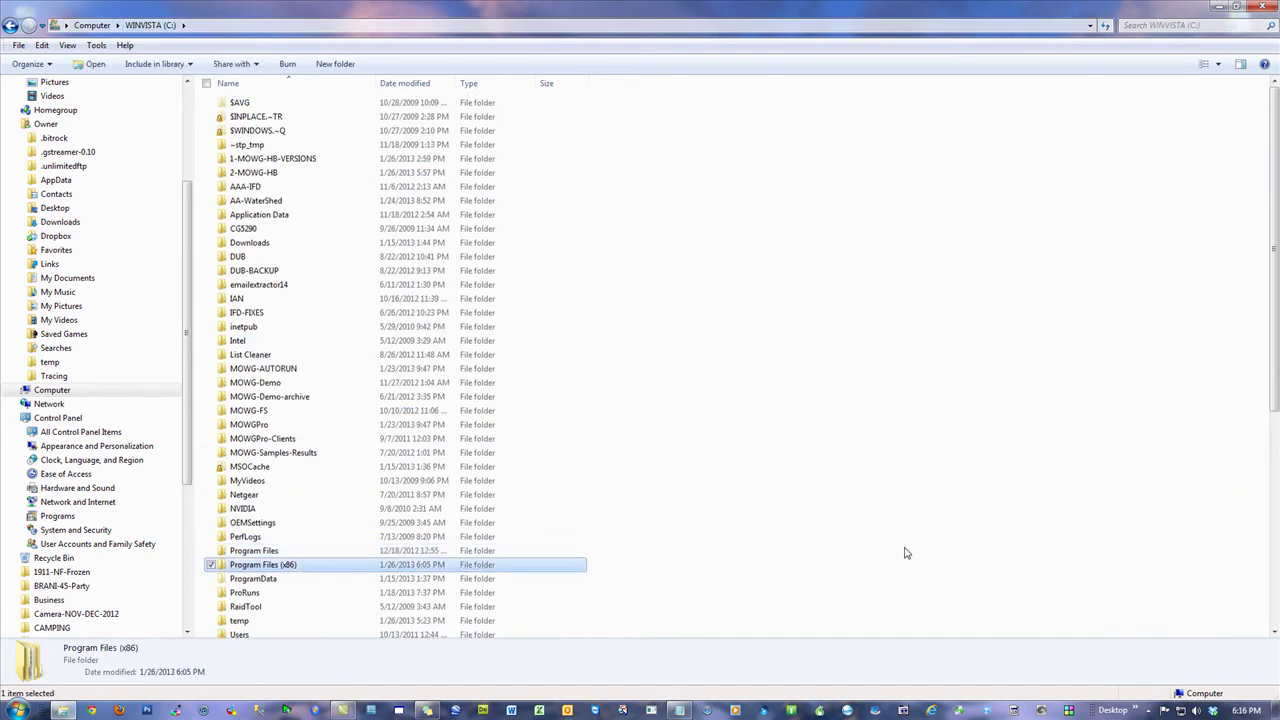
{"action": "double_click", "coordinate": [280, 566]}
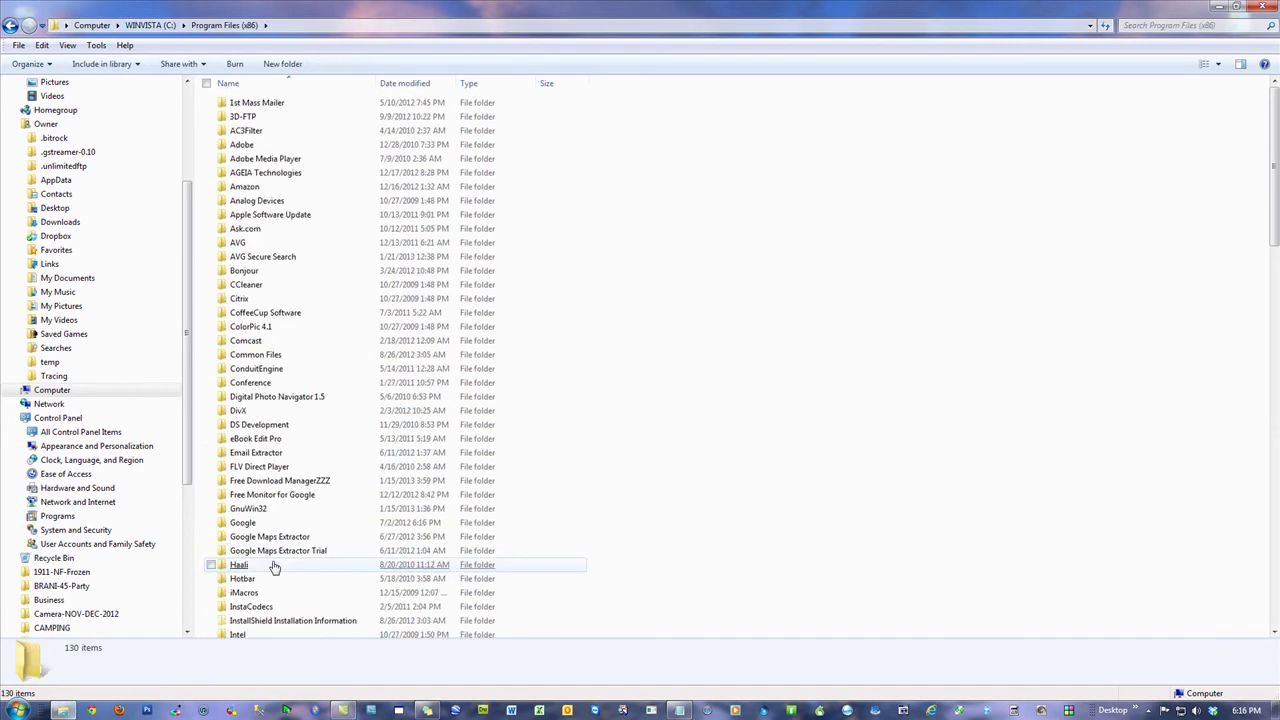
{"action": "scroll", "coordinate": [731, 534], "scroll_direction": "down", "scroll_amount": 15}
{"action": "scroll", "coordinate": [731, 534], "scroll_direction": "down", "scroll_amount": 10}
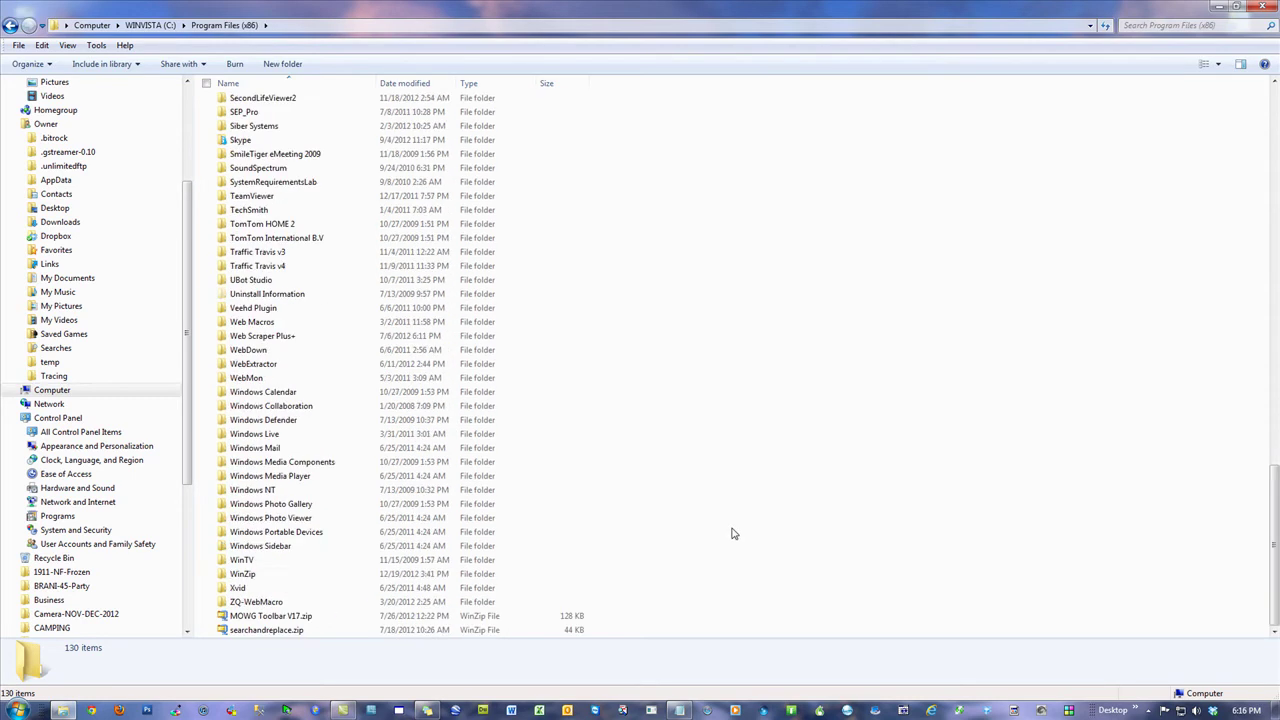
{"action": "double_click", "coordinate": [243, 575]}
{"action": "scroll", "coordinate": [769, 526], "scroll_direction": "down", "scroll_amount": 5}
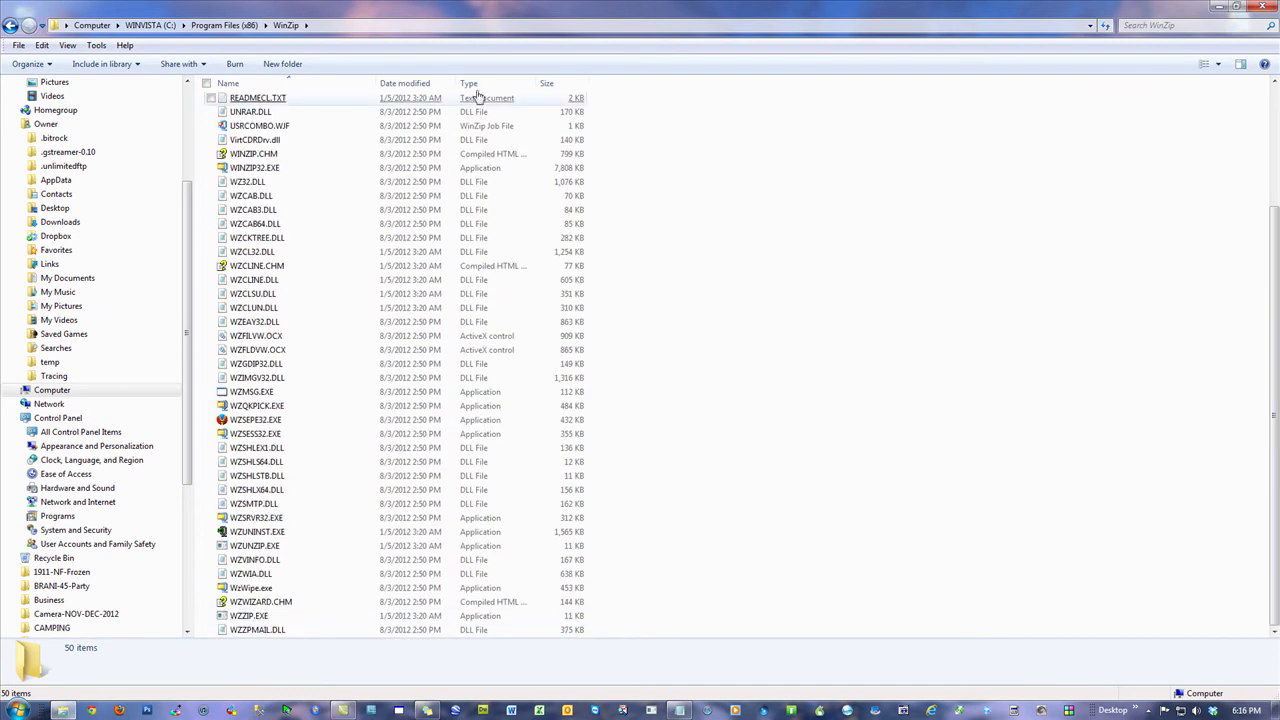
{"action": "left_click", "coordinate": [350, 25]}
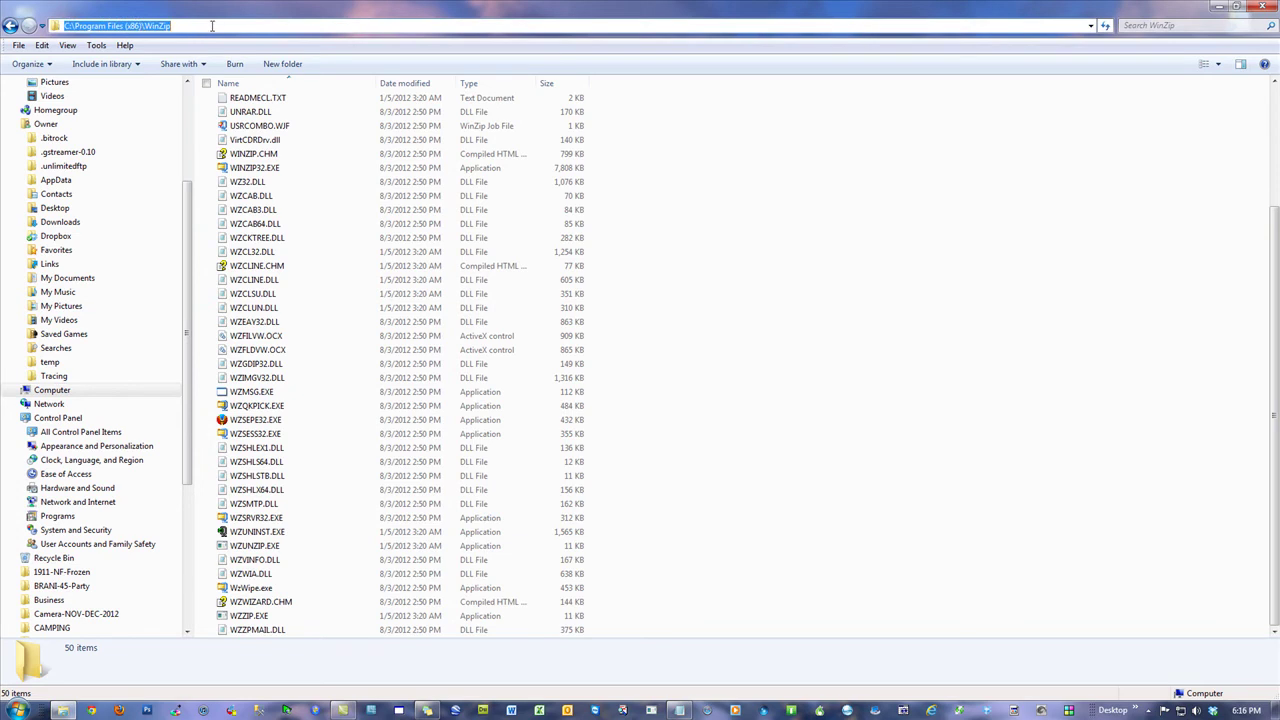
{"action": "left_click", "coordinate": [1262, 8]}
{"action": "key", "text": "Return"}
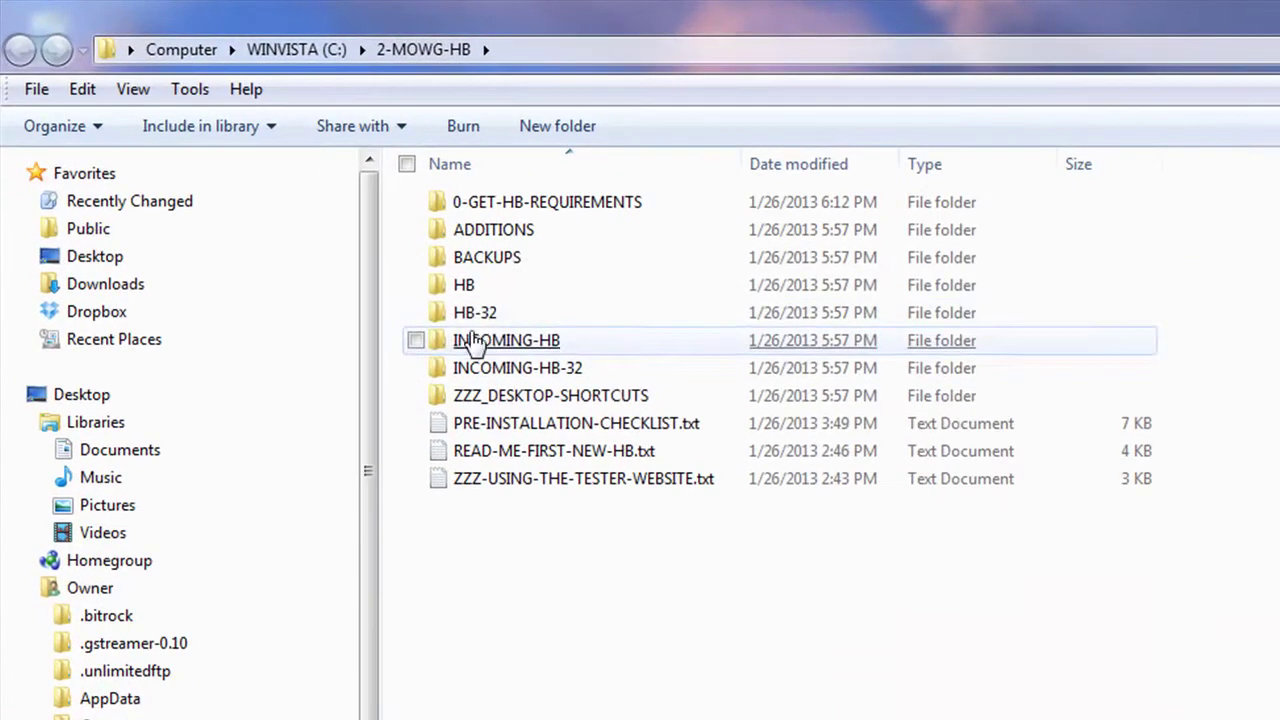
Step: Check HB, inspect the backup copy in BACKUPS\BACKUP-HB\HB, and return to 2-MOWG-HB
{"action": "double_click", "coordinate": [236, 144]}
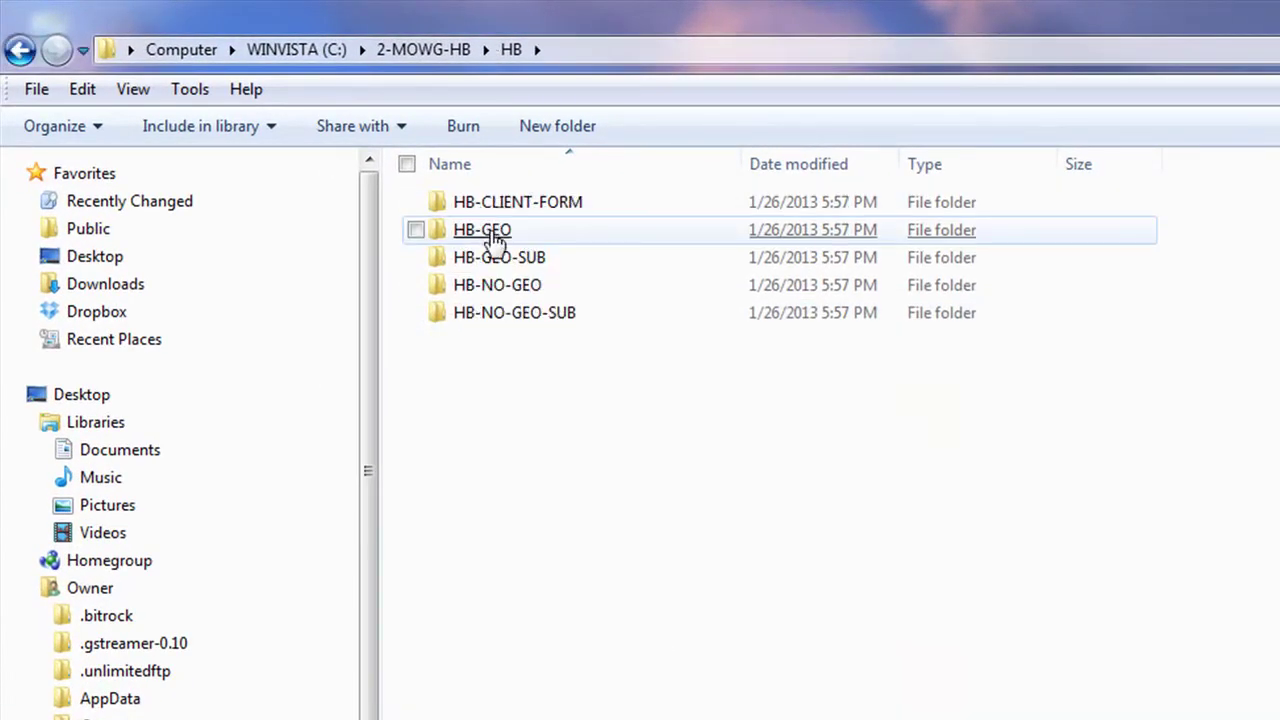
{"action": "left_click", "coordinate": [423, 49]}
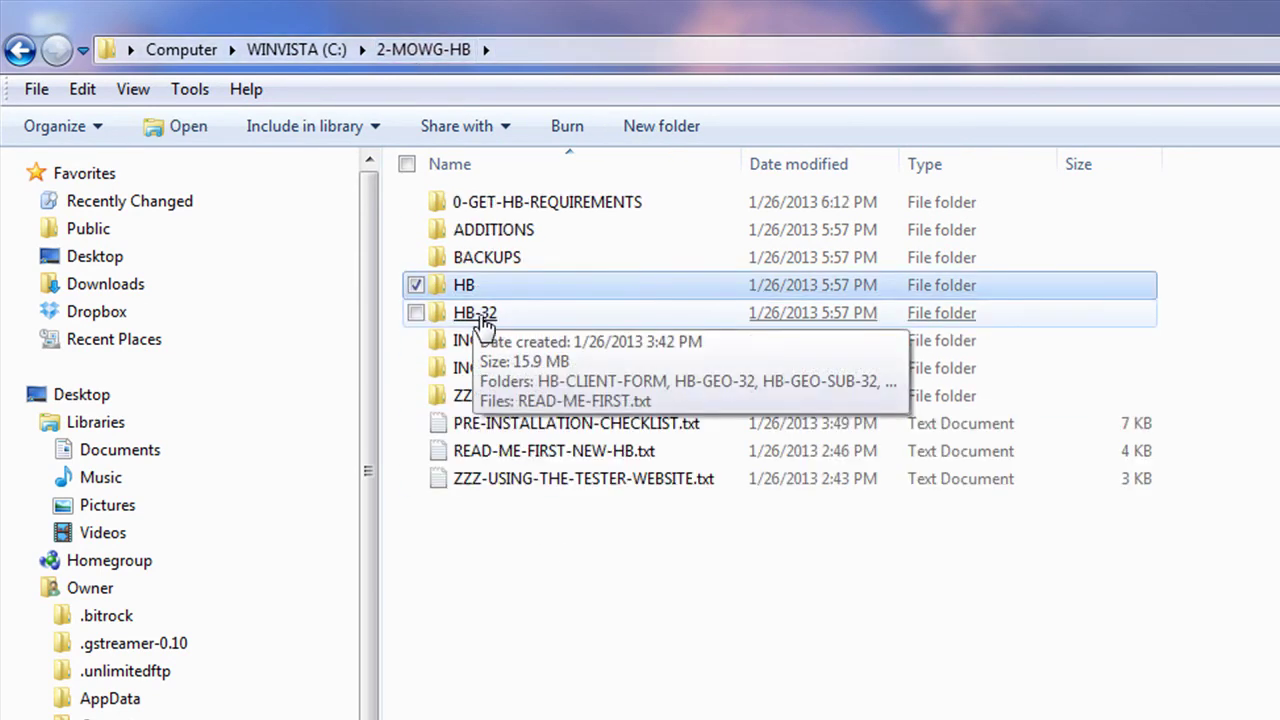
{"action": "double_click", "coordinate": [498, 257]}
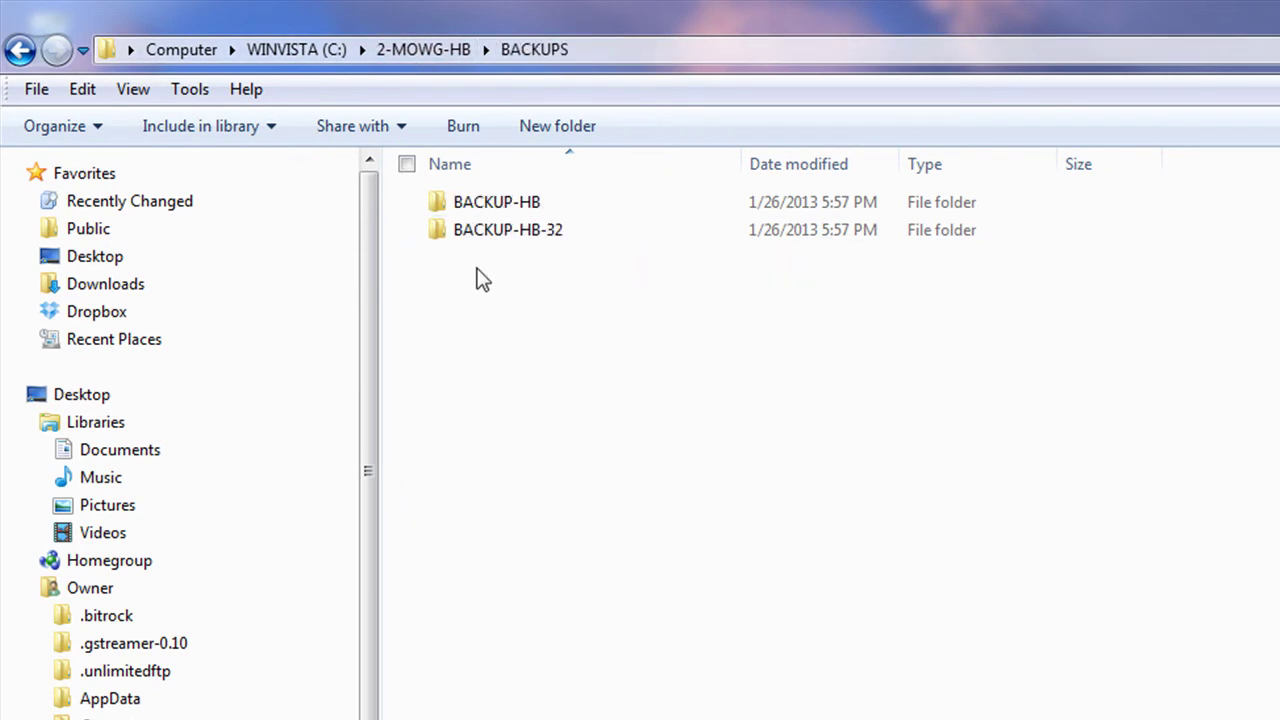
{"action": "double_click", "coordinate": [517, 208]}
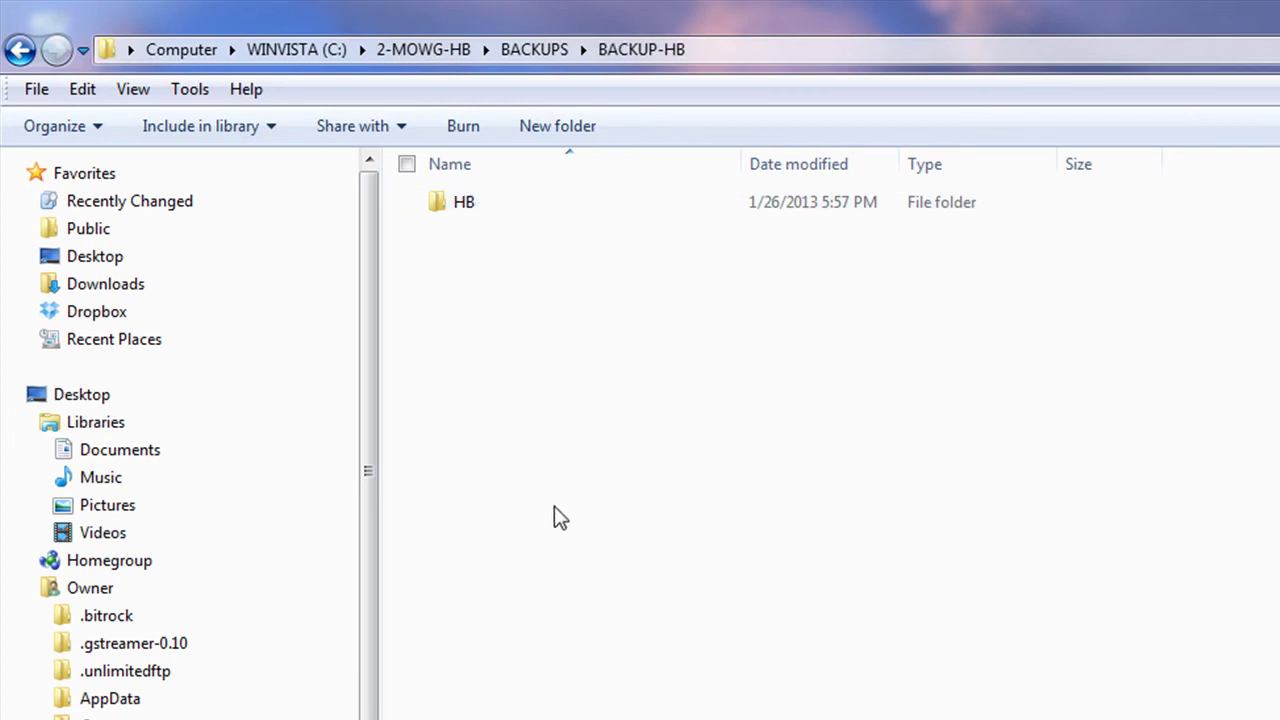
{"action": "double_click", "coordinate": [462, 210]}
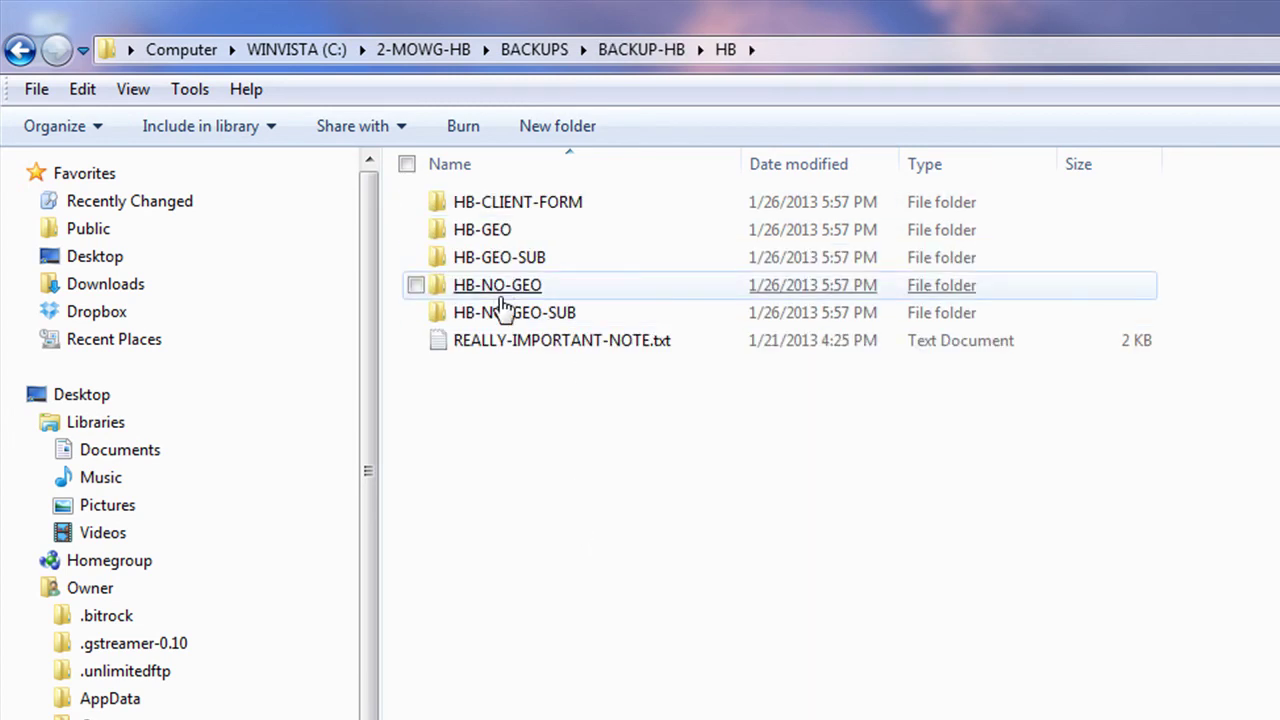
{"action": "left_click", "coordinate": [443, 52]}
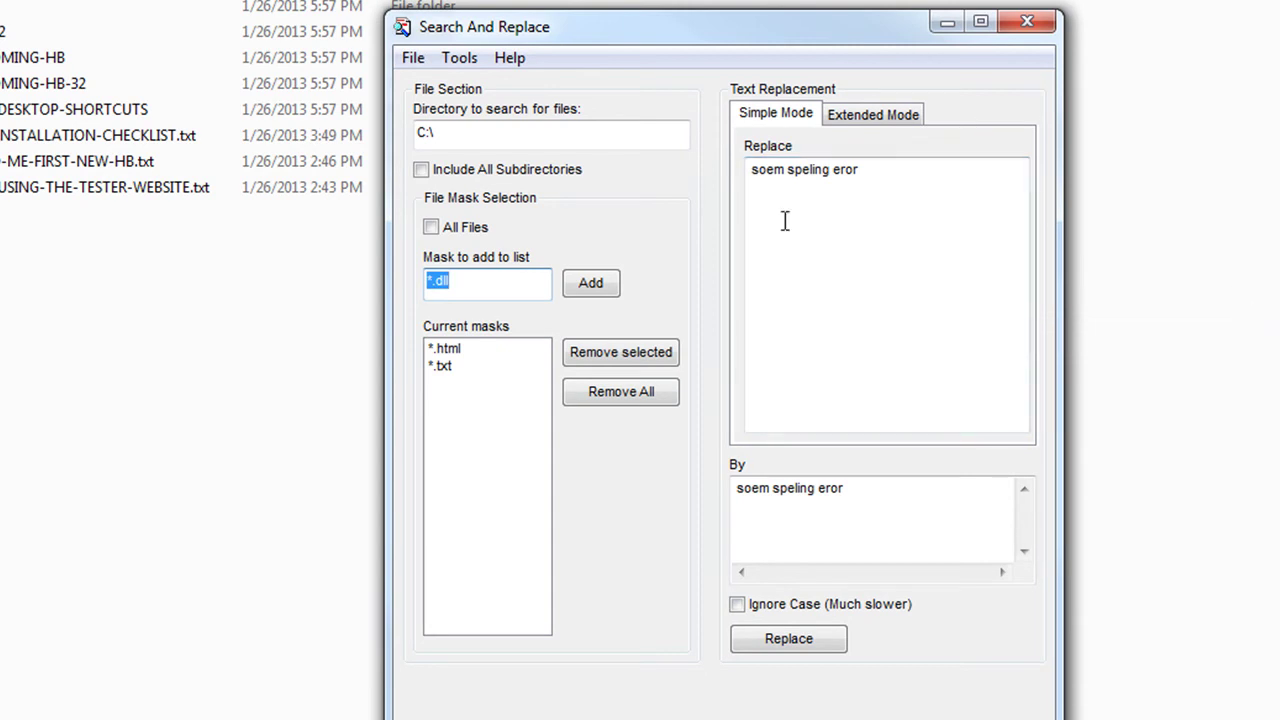
Step: Set the search directory to C:\2-MOWG-HB using the path copied from Explorer's address bar
{"action": "left_click_drag", "start_coordinate": [574, 39], "coordinate": [1051, 141]}
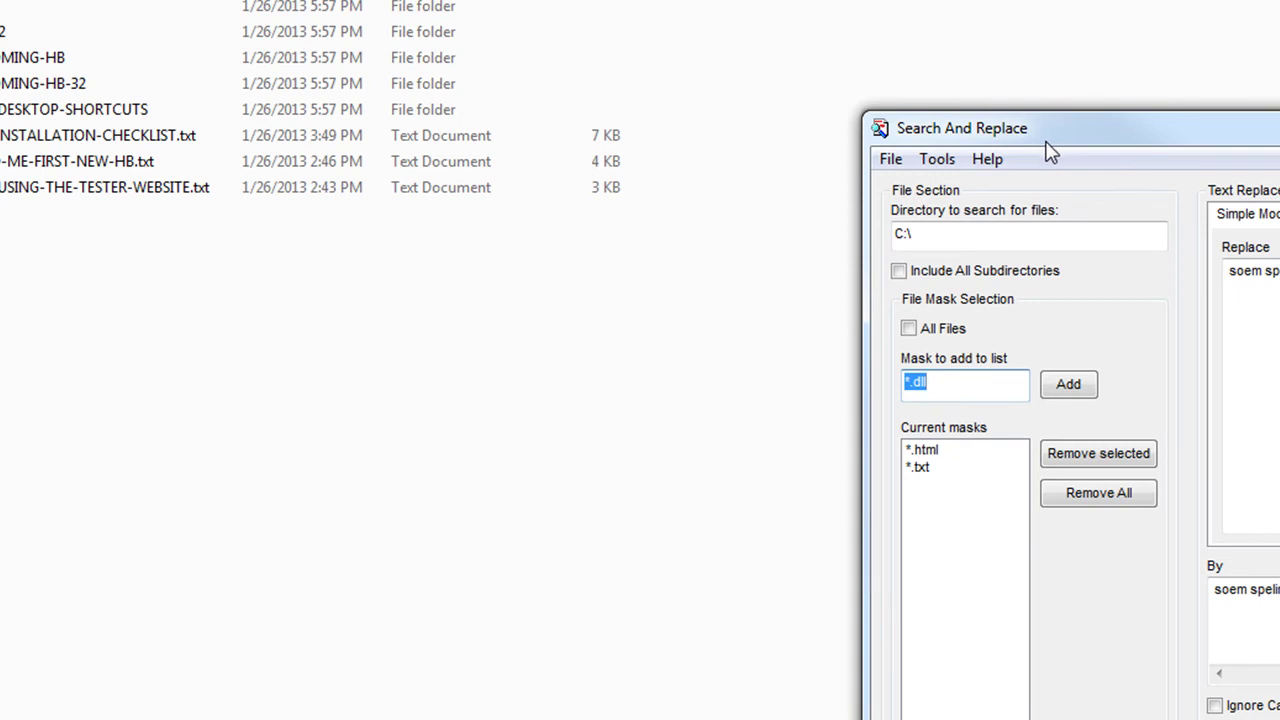
{"action": "left_click_drag", "start_coordinate": [1123, 131], "coordinate": [1263, 104]}
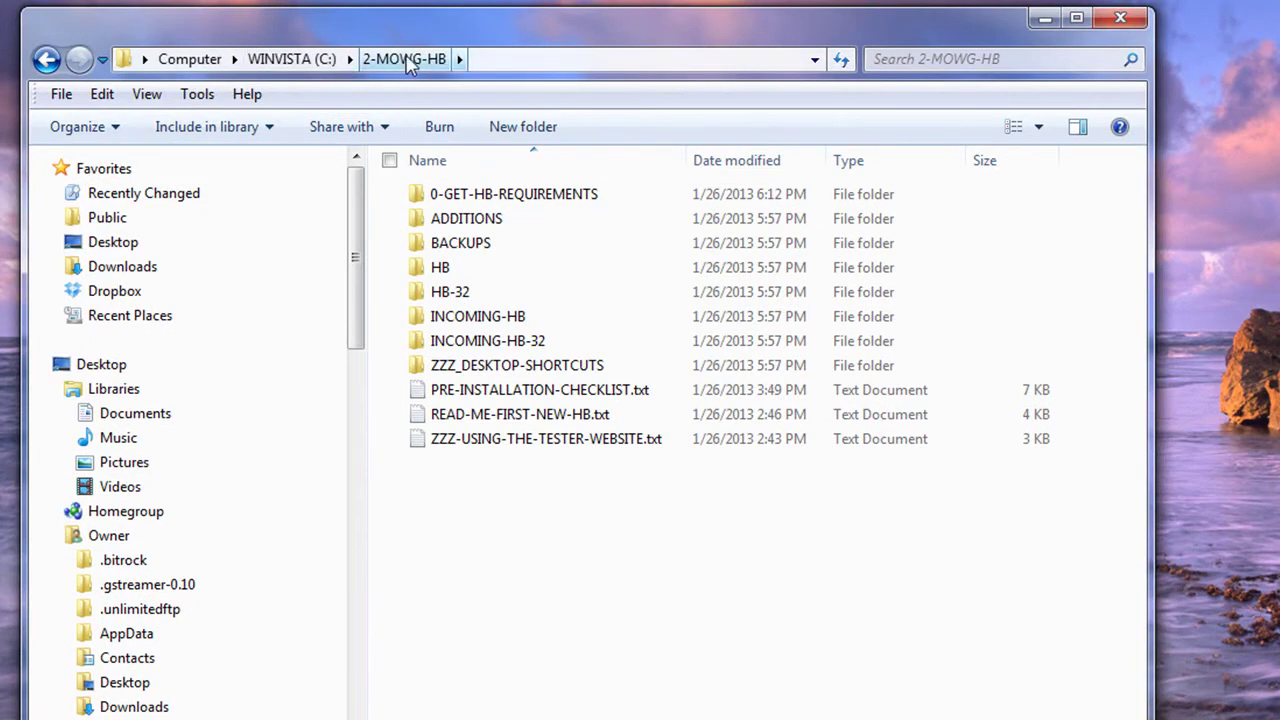
{"action": "left_click", "coordinate": [543, 58]}
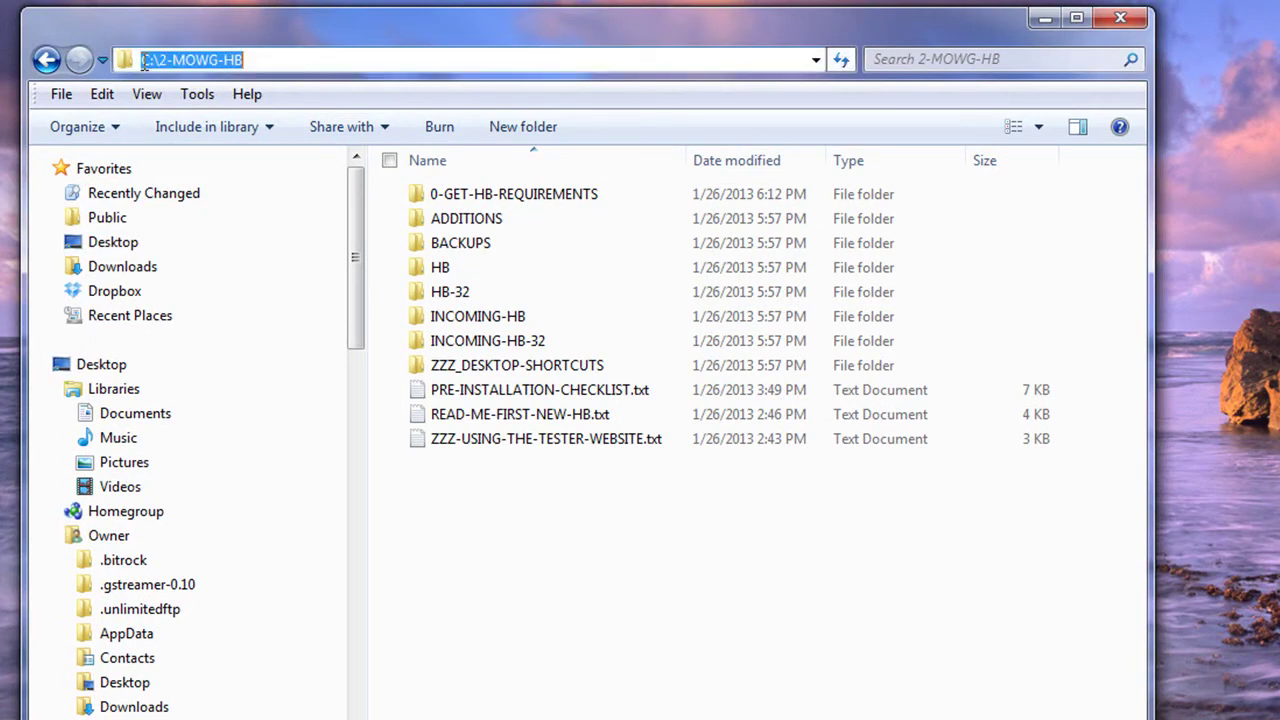
{"action": "right_click", "coordinate": [232, 59]}
{"action": "left_click", "coordinate": [295, 135]}
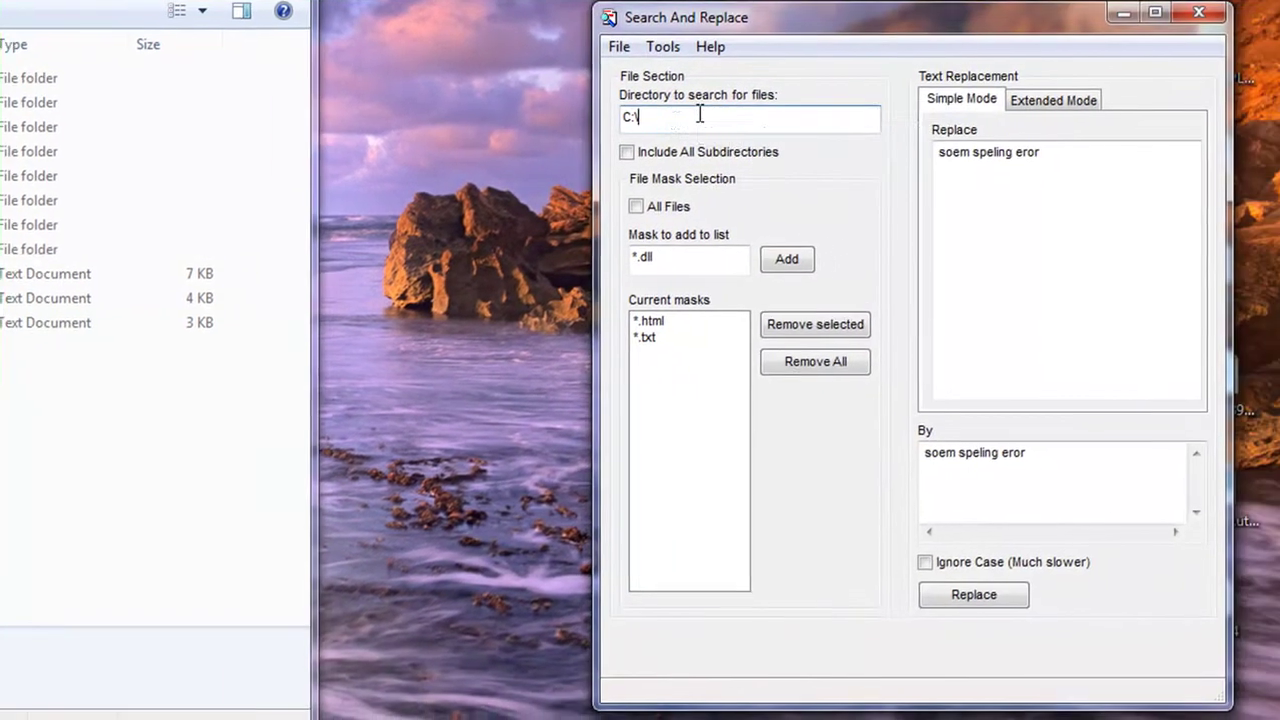
{"action": "double_click", "coordinate": [700, 123]}
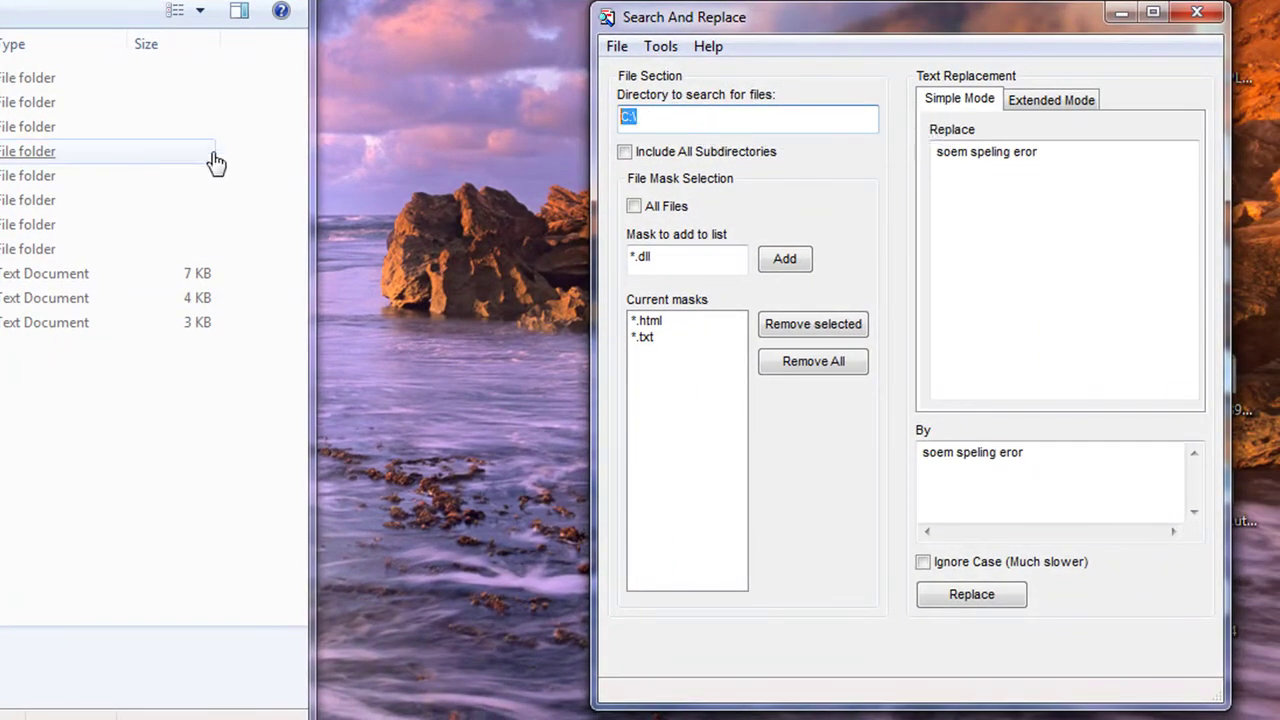
{"action": "left_click", "coordinate": [660, 117]}
{"action": "key", "text": "ctrl+v"}
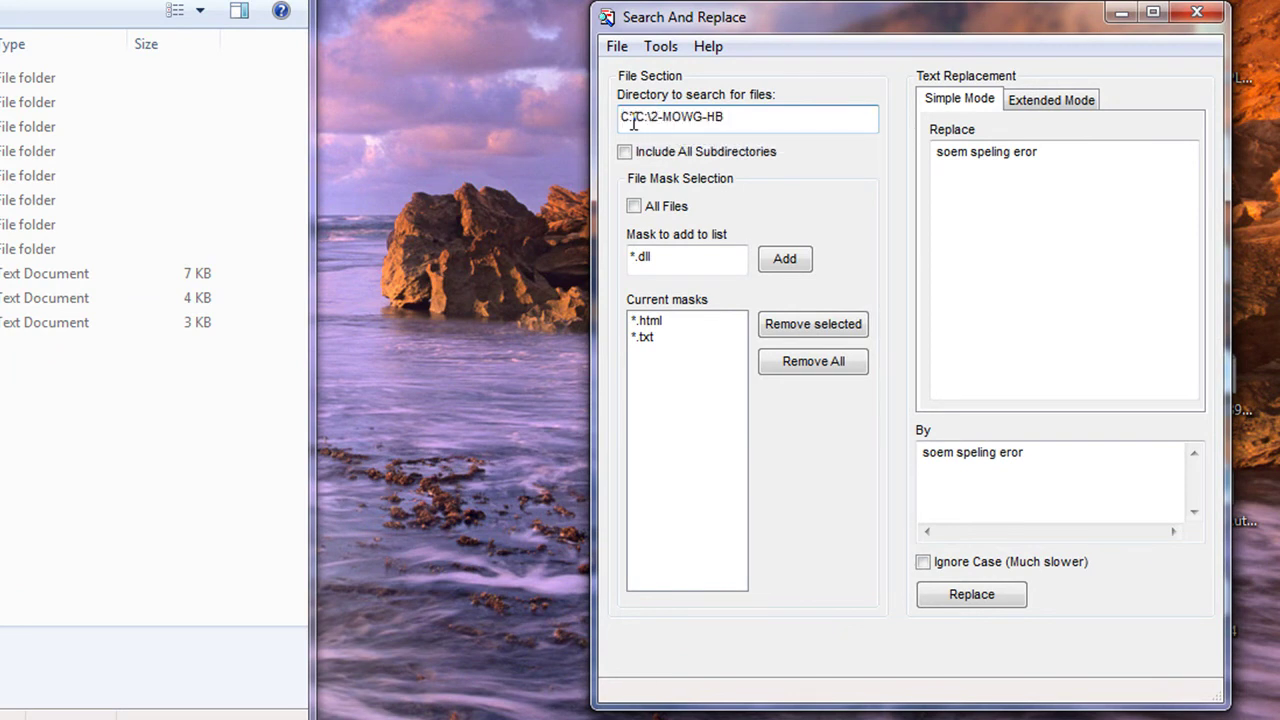
{"action": "left_click_drag", "start_coordinate": [783, 119], "coordinate": [612, 118]}
{"action": "key", "text": "ctrl+v"}
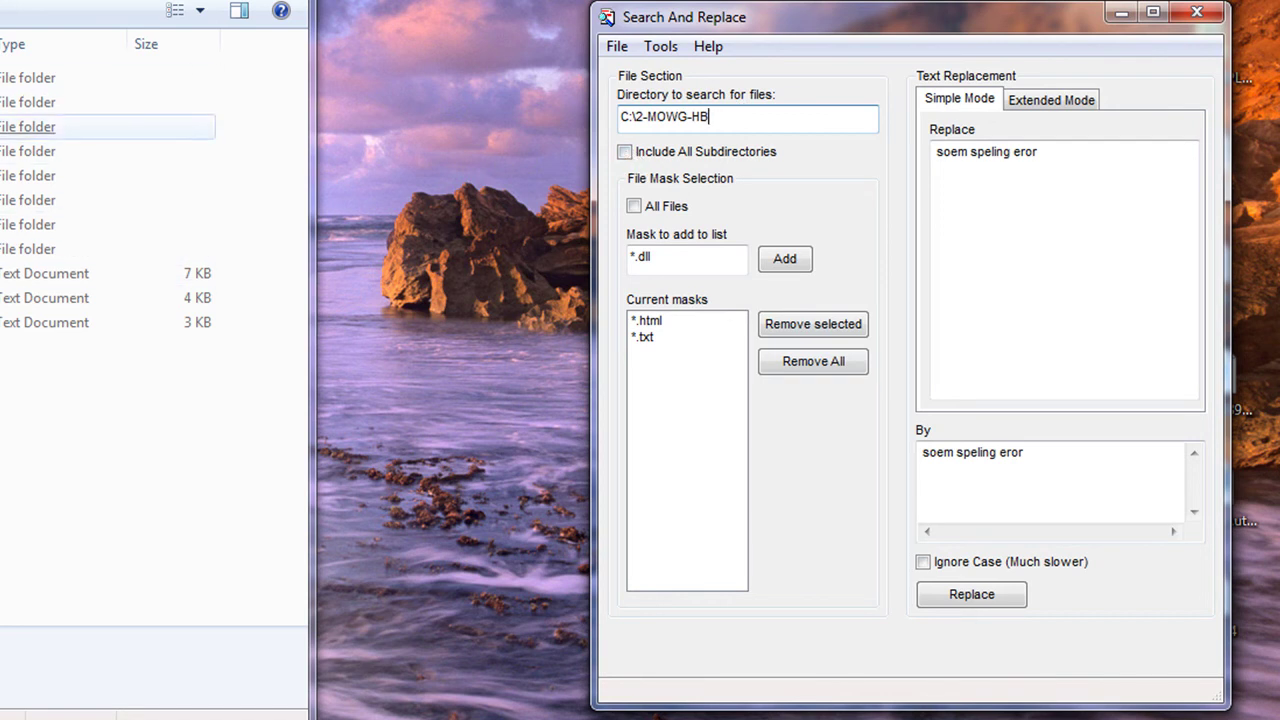
Step: Include all subdirectories and all files, and delete the old sample search text
{"action": "left_click", "coordinate": [624, 152]}
{"action": "left_click", "coordinate": [640, 206]}
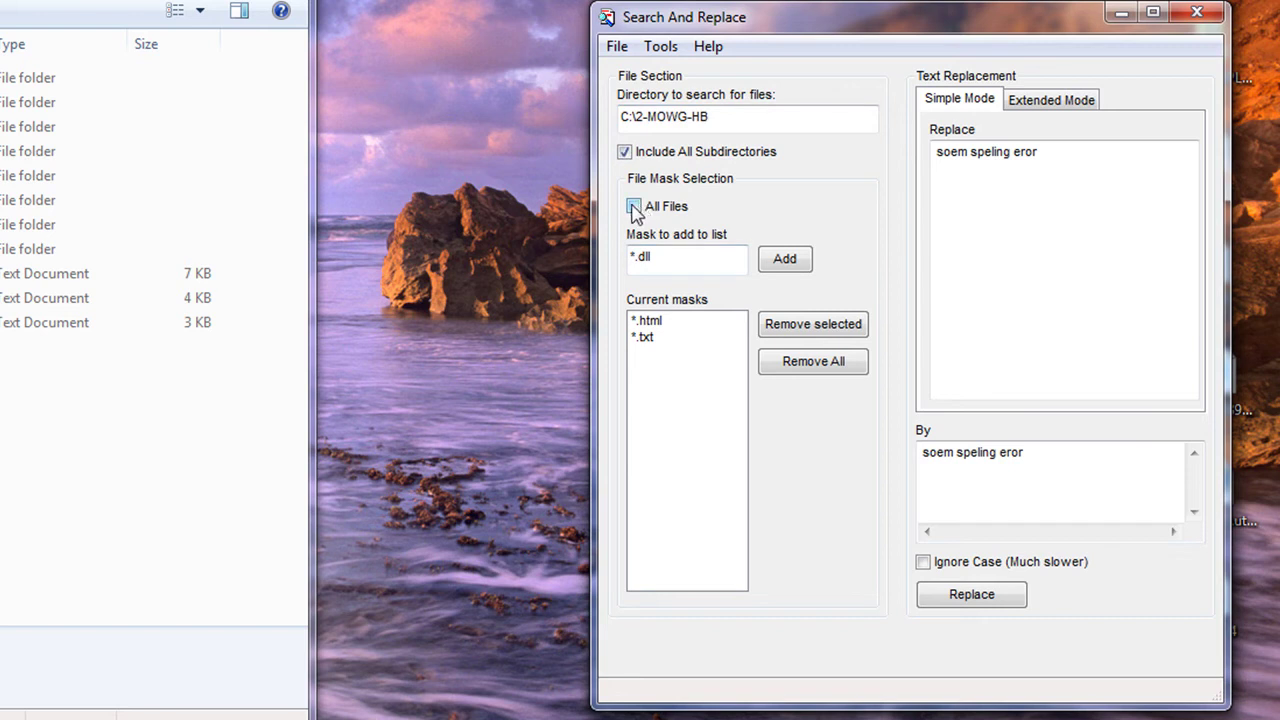
{"action": "triple_click", "coordinate": [1063, 151]}
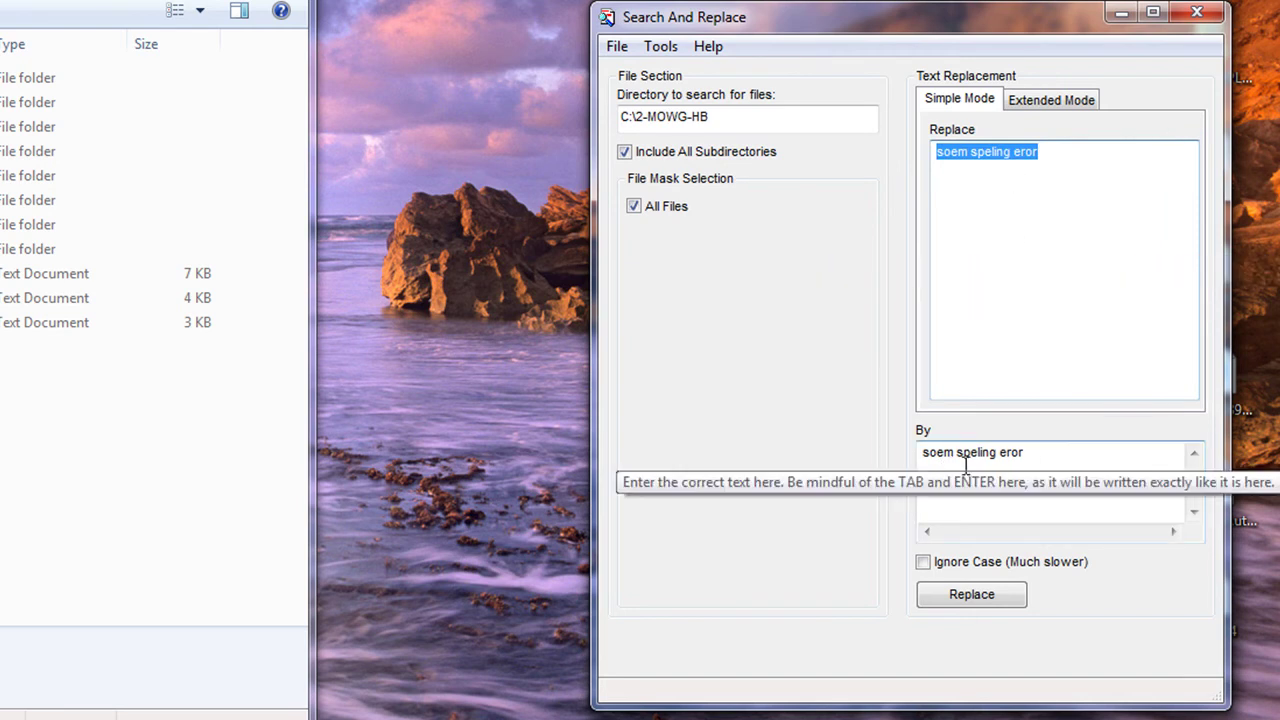
{"action": "key", "text": "Delete"}
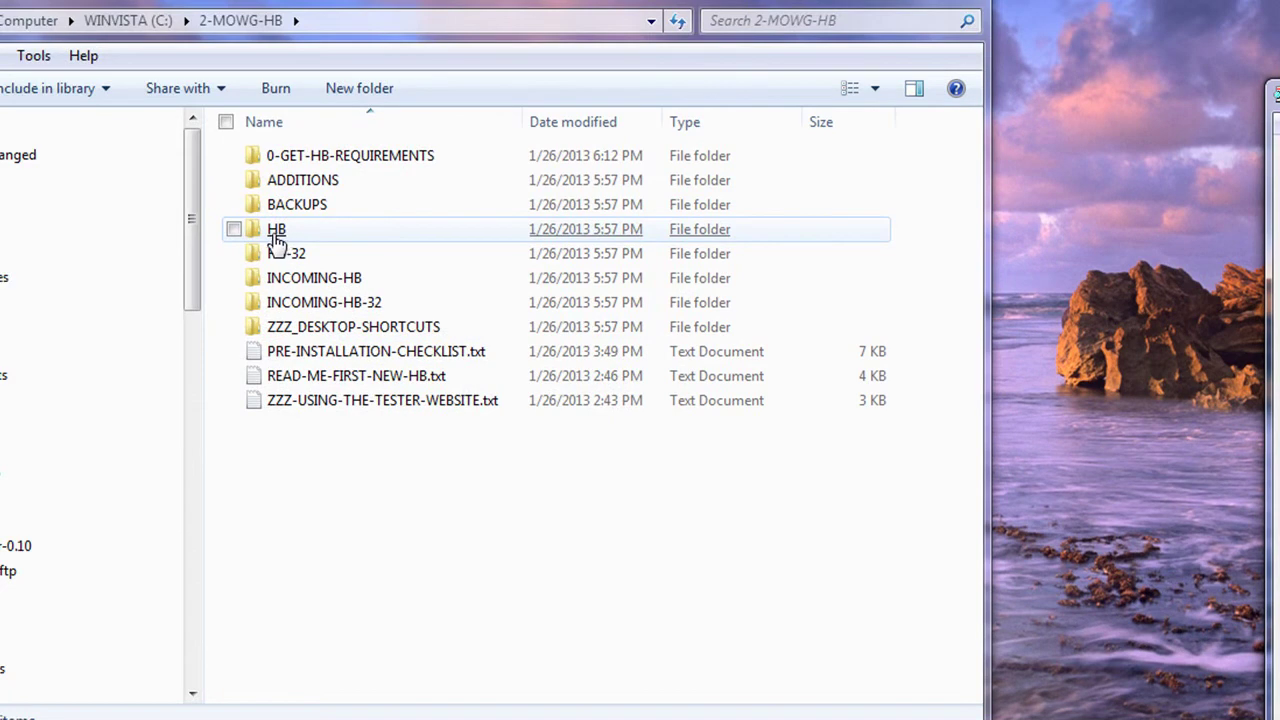
Step: Open 2-MOWG-HB\HB\HB-GEO\SYSTEM\finish-zips.bat in Notepad and select its WinZip path
{"action": "double_click", "coordinate": [277, 231]}
{"action": "double_click", "coordinate": [305, 180]}
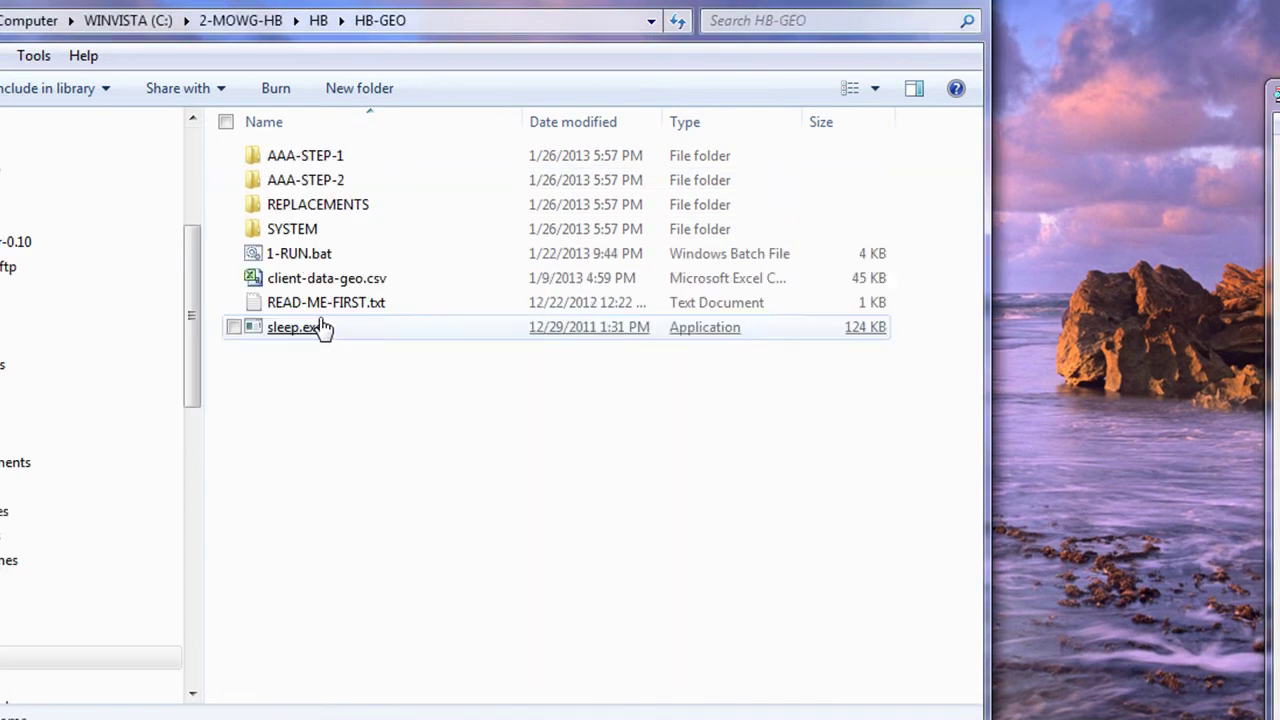
{"action": "double_click", "coordinate": [300, 232]}
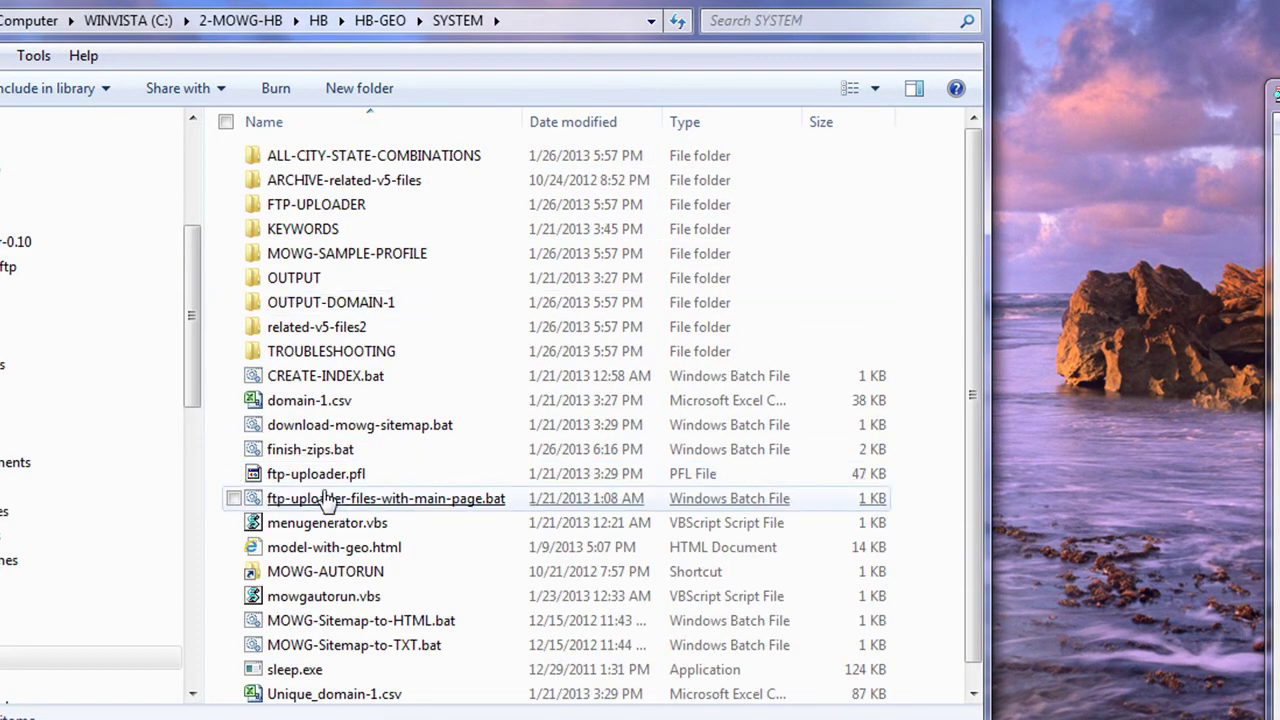
{"action": "right_click", "coordinate": [255, 452]}
{"action": "left_click", "coordinate": [345, 490]}
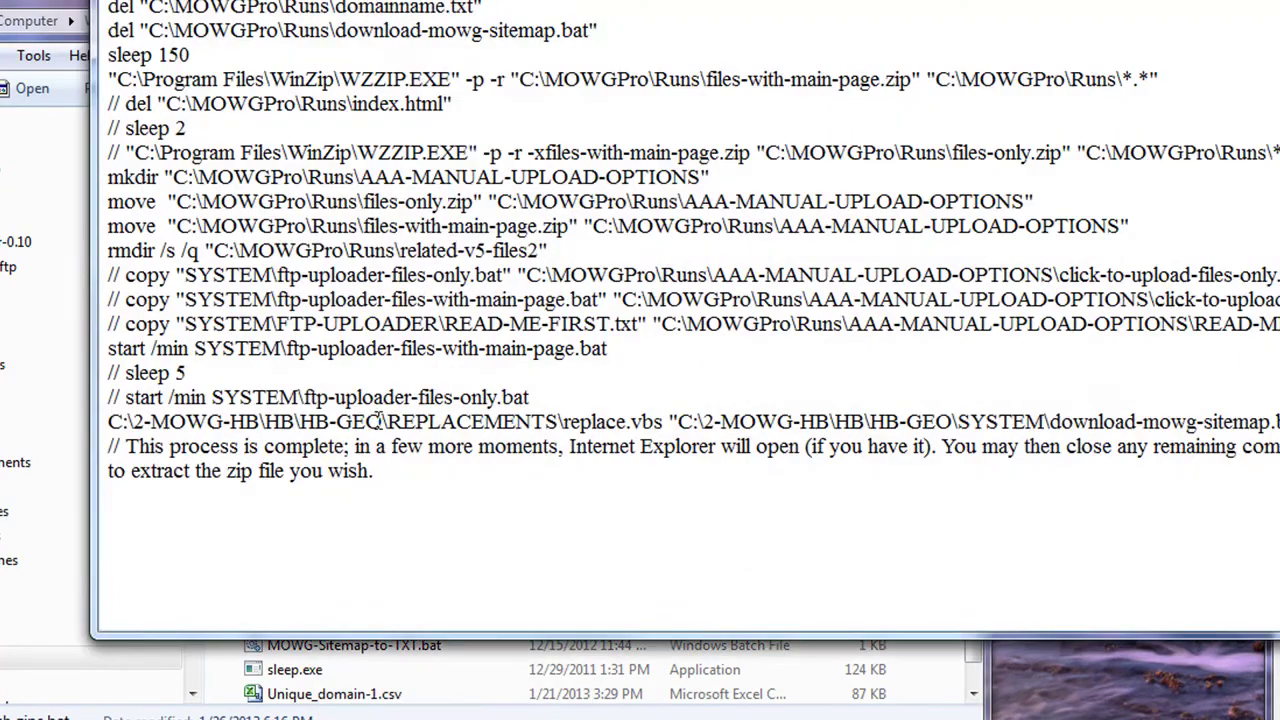
{"action": "left_click_drag", "start_coordinate": [455, 77], "coordinate": [119, 80]}
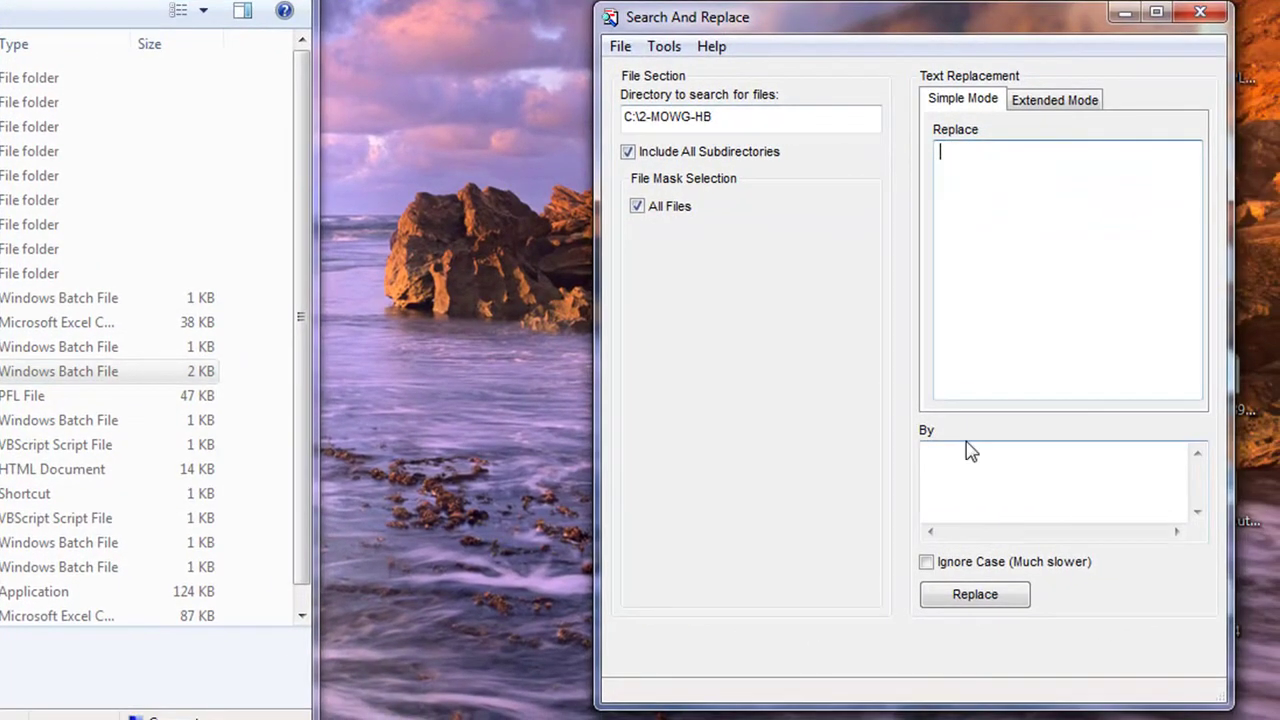
Step: Replace C:\Program Files\WinZip\WZZIP.EXE with C:\Program Files (x86)\WinZip\WZZIP.EXE across all files
{"action": "key", "text": "ctrl+v"}
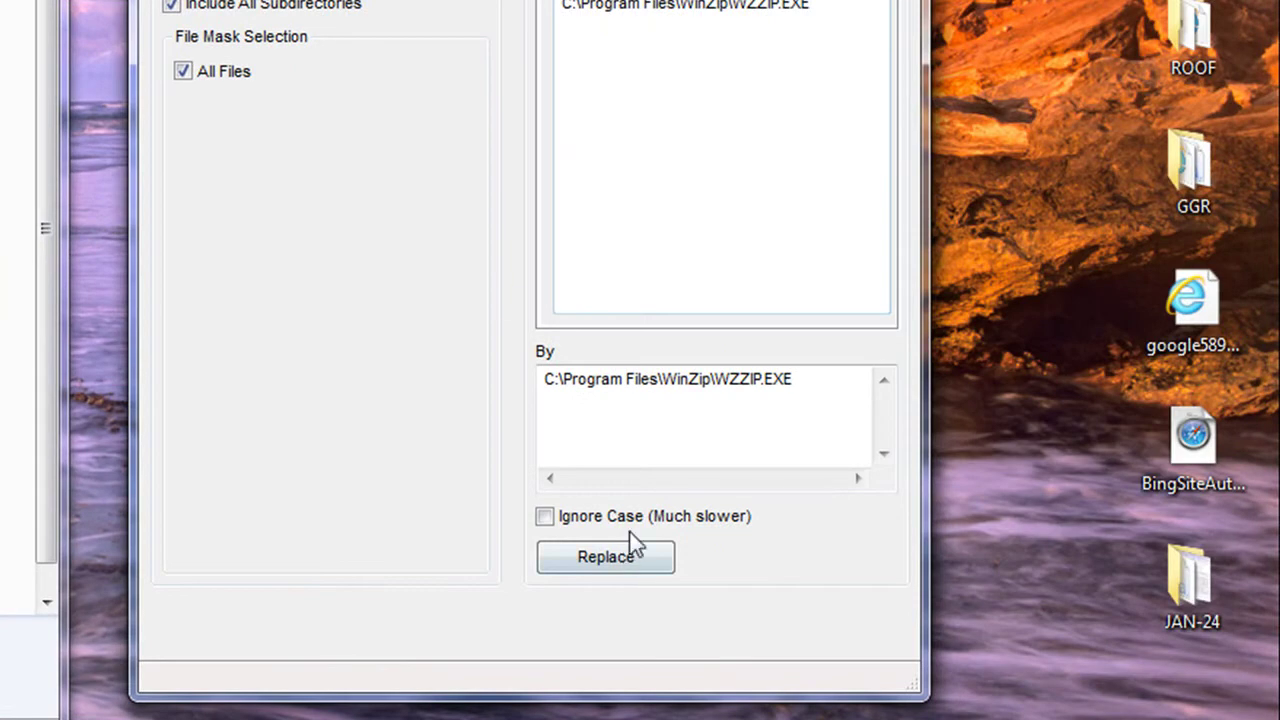
{"action": "left_click", "coordinate": [660, 379]}
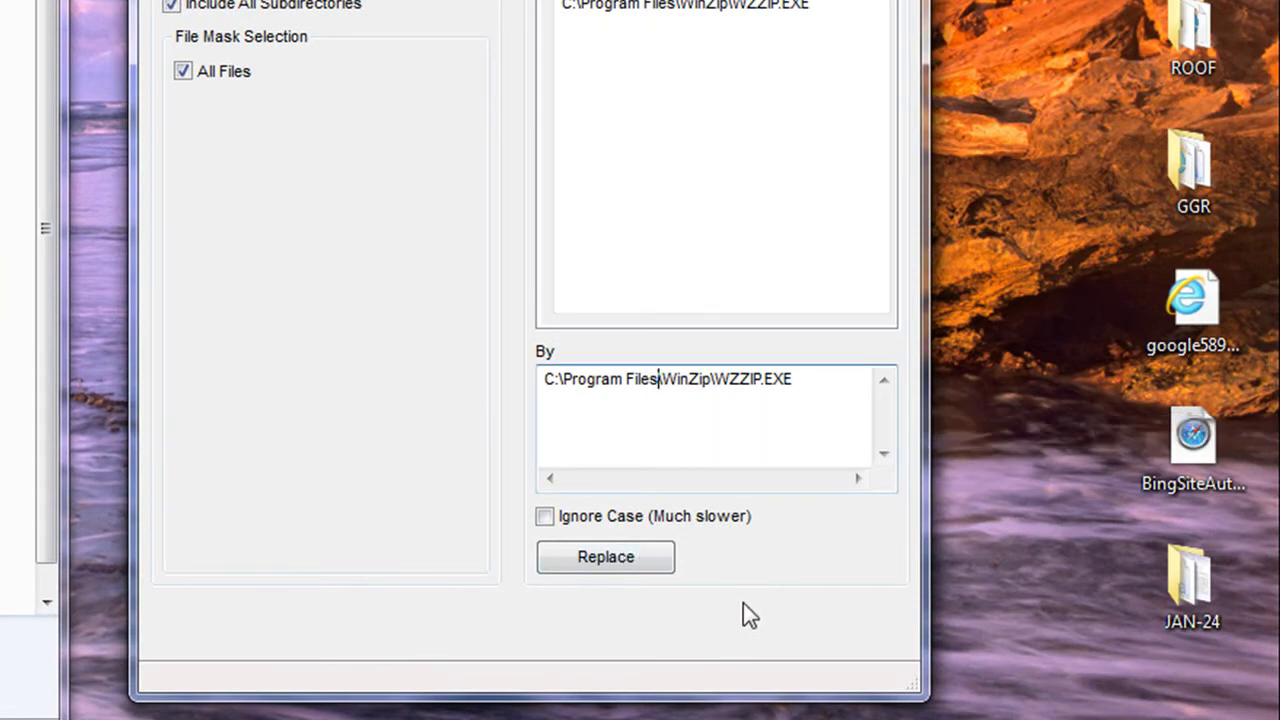
{"action": "type", "text": "("}
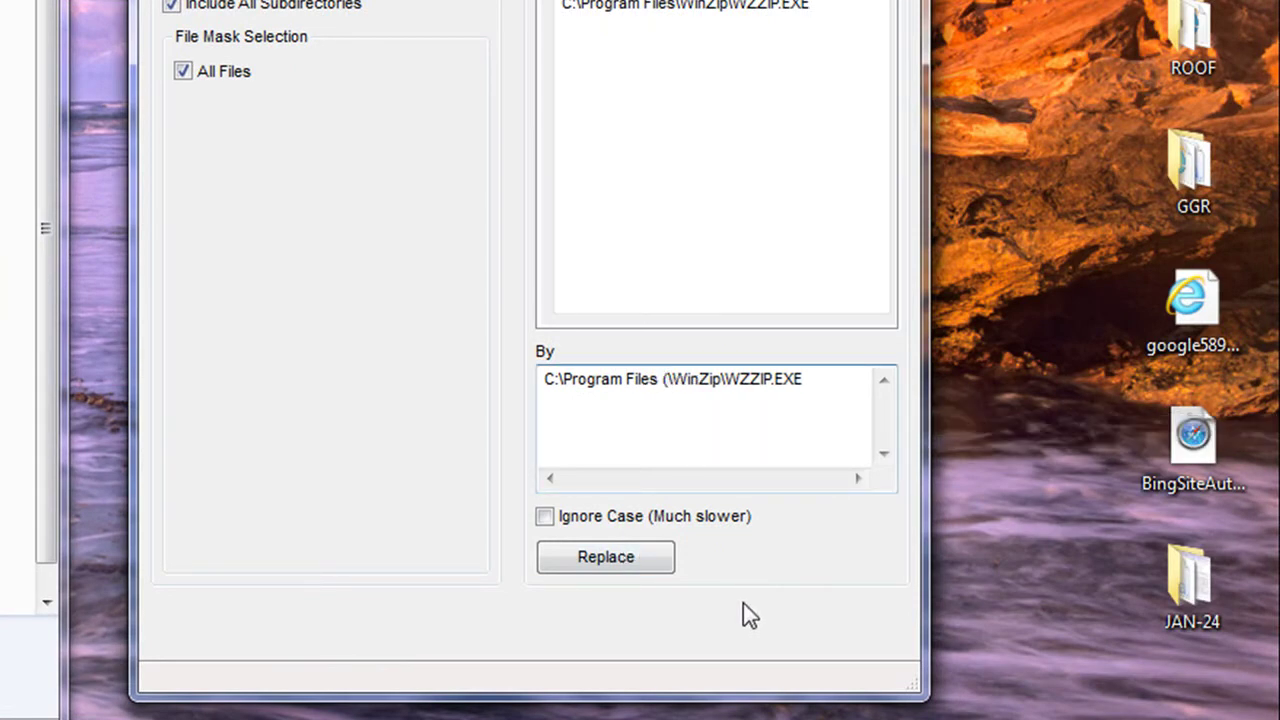
{"action": "type", "text": "x86)"}
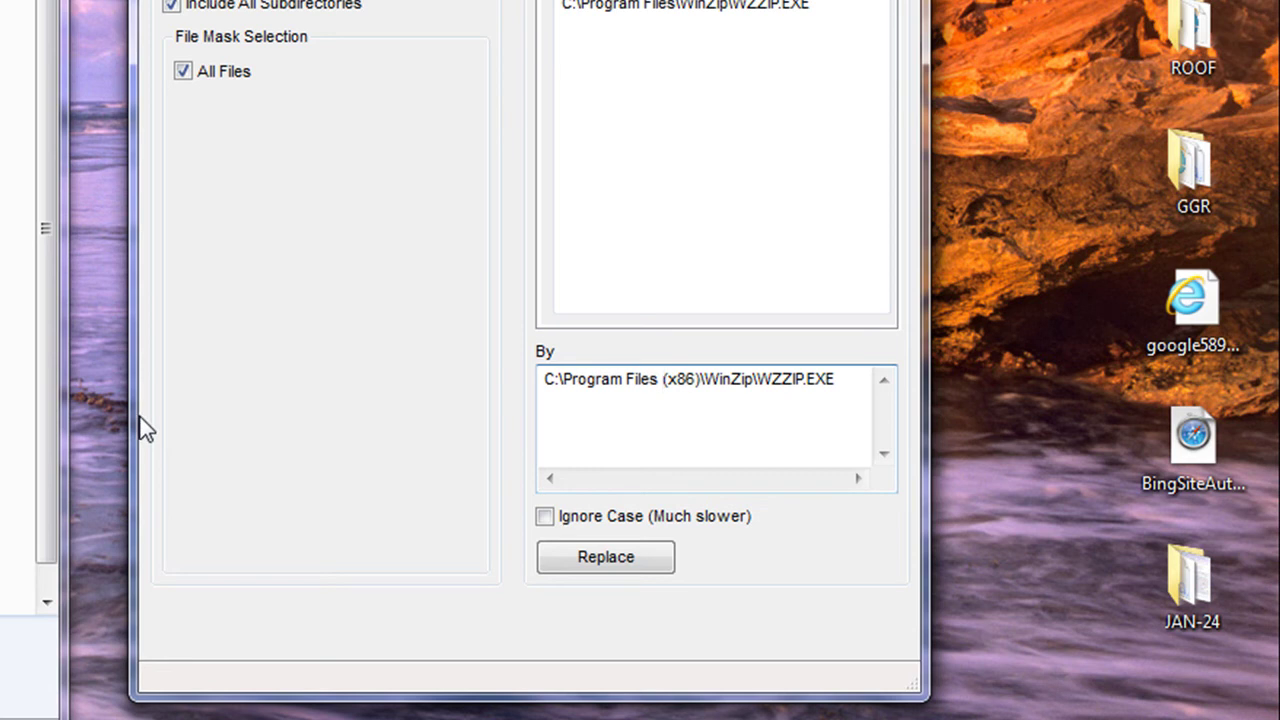
{"action": "left_click", "coordinate": [862, 391]}
{"action": "left_click", "coordinate": [575, 560]}
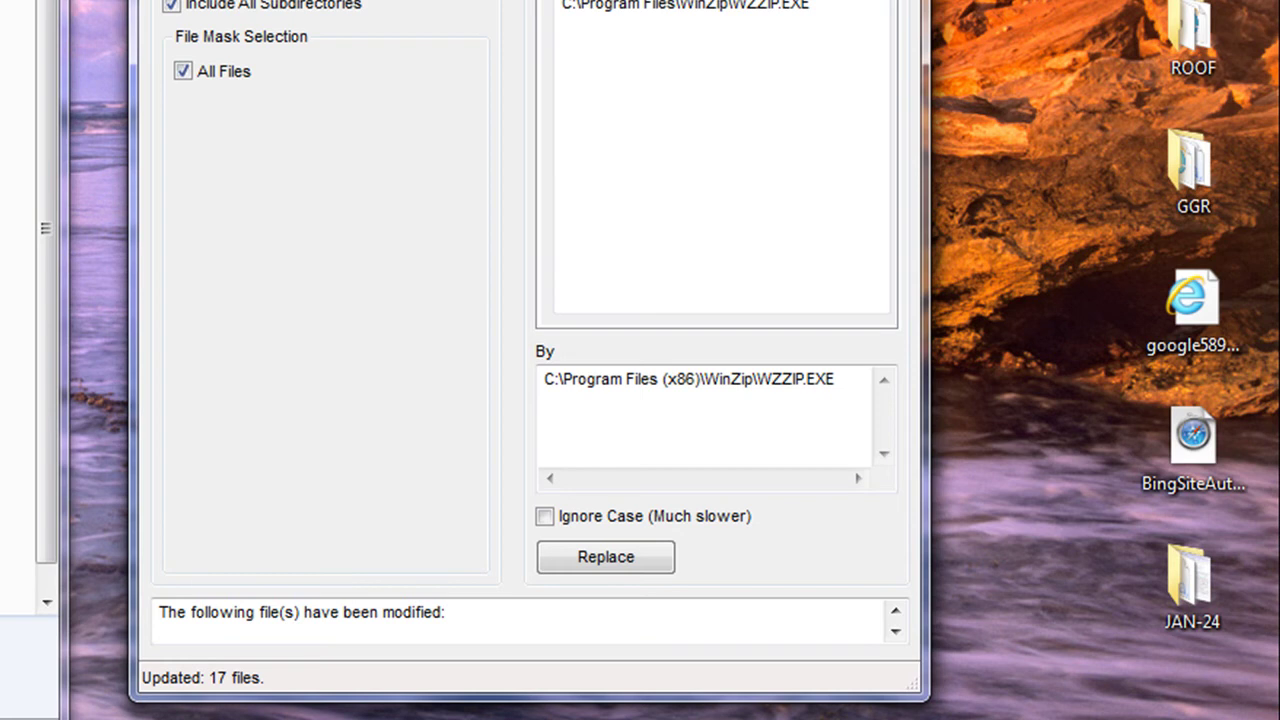
Step: Review the old search path and the new (x86) replacement path after 17 files are updated
{"action": "left_click_drag", "start_coordinate": [831, 6], "coordinate": [556, 6]}
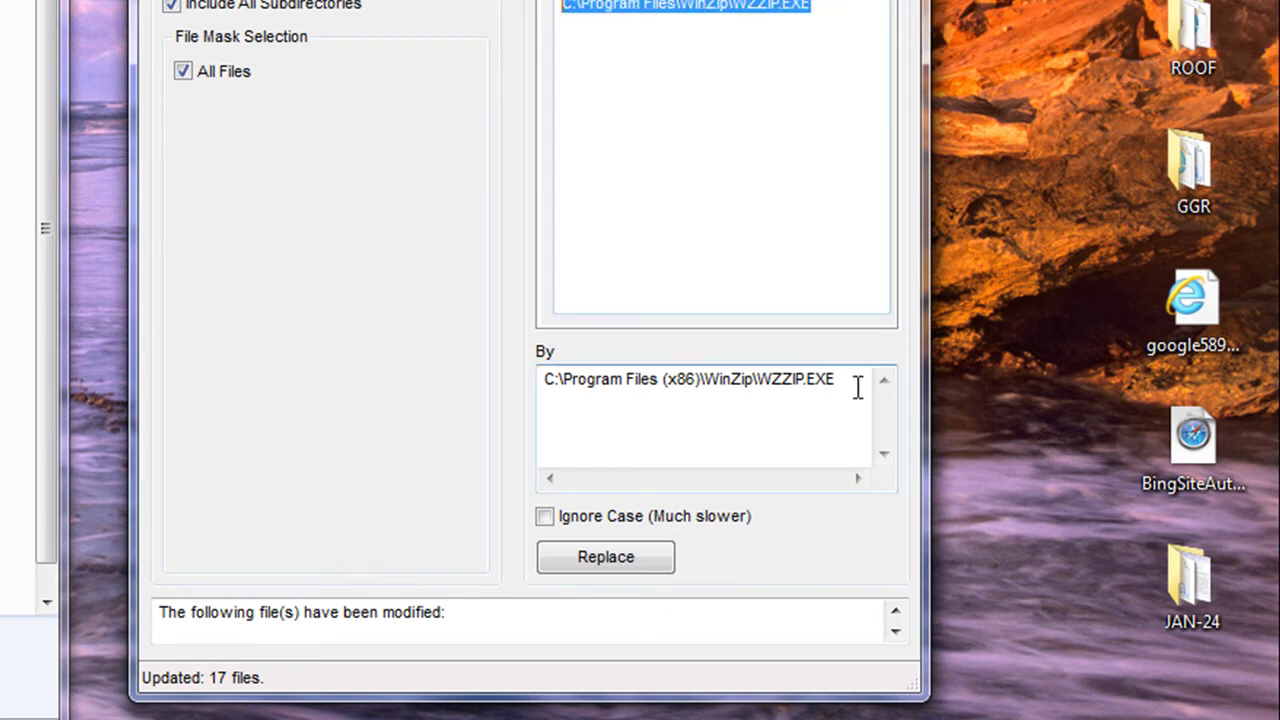
{"action": "left_click_drag", "start_coordinate": [857, 388], "coordinate": [474, 377]}
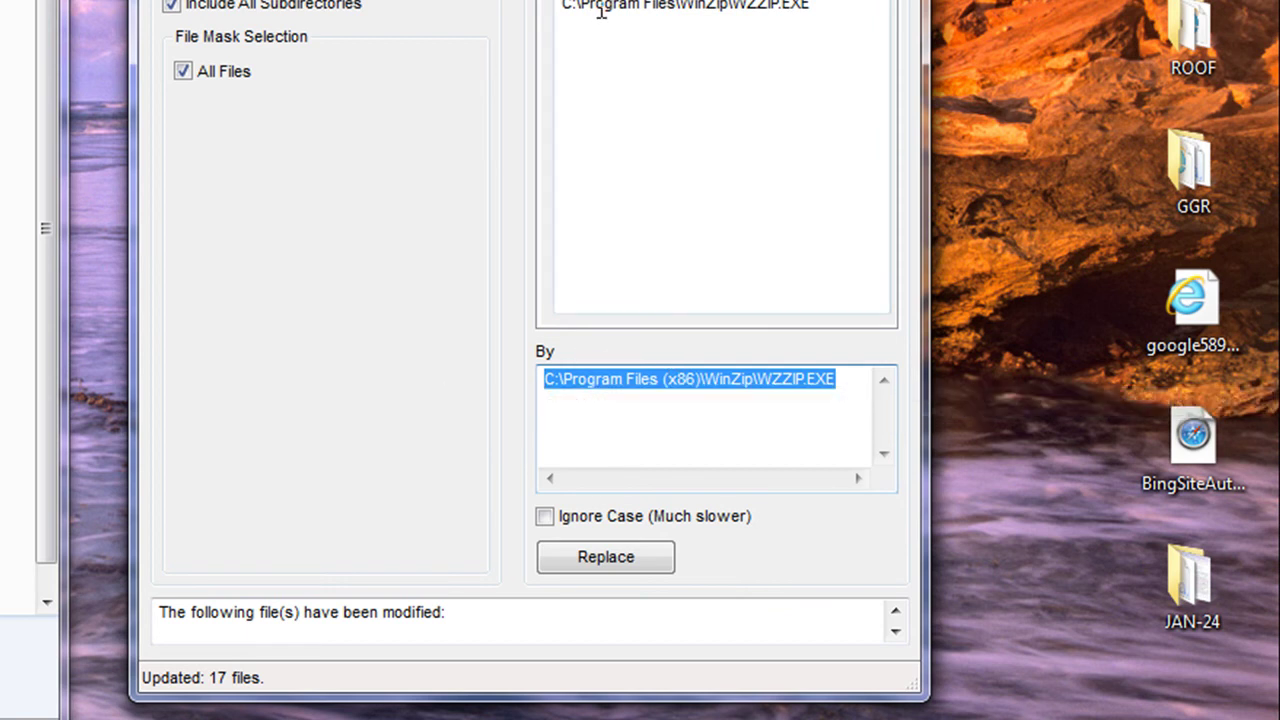
{"action": "key", "text": "shift+Tab"}
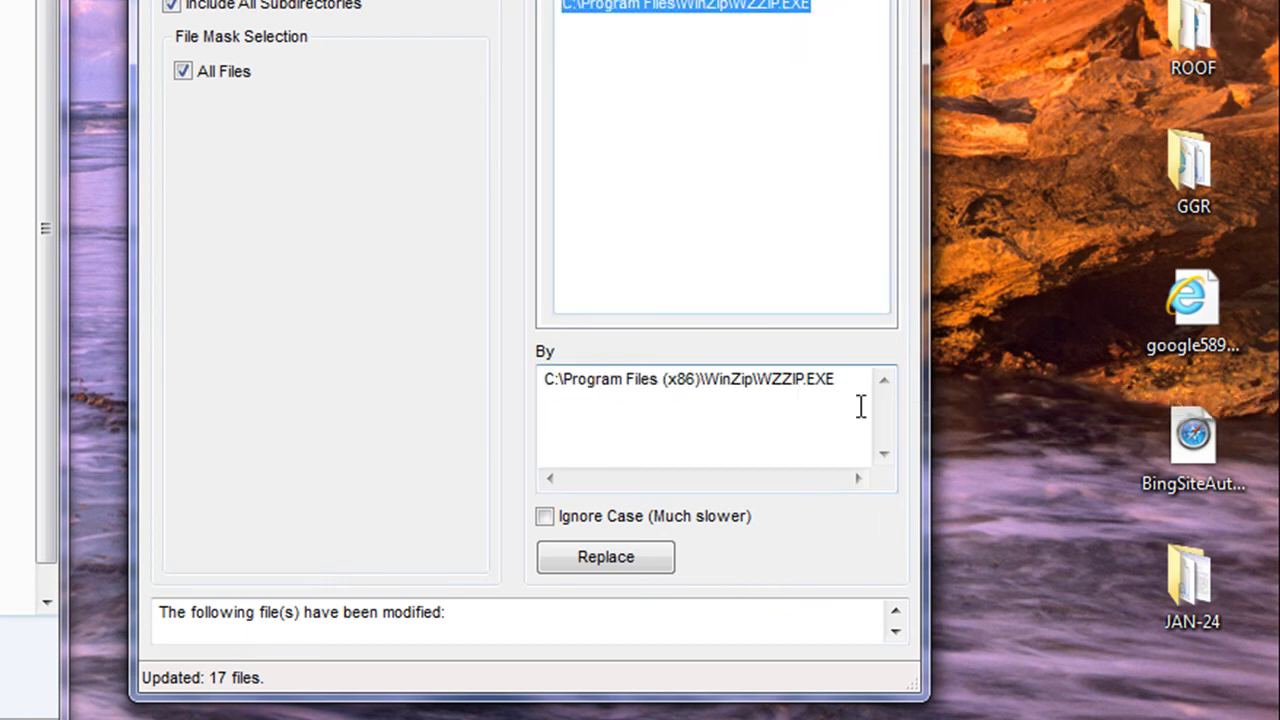
{"action": "key", "text": "Tab"}
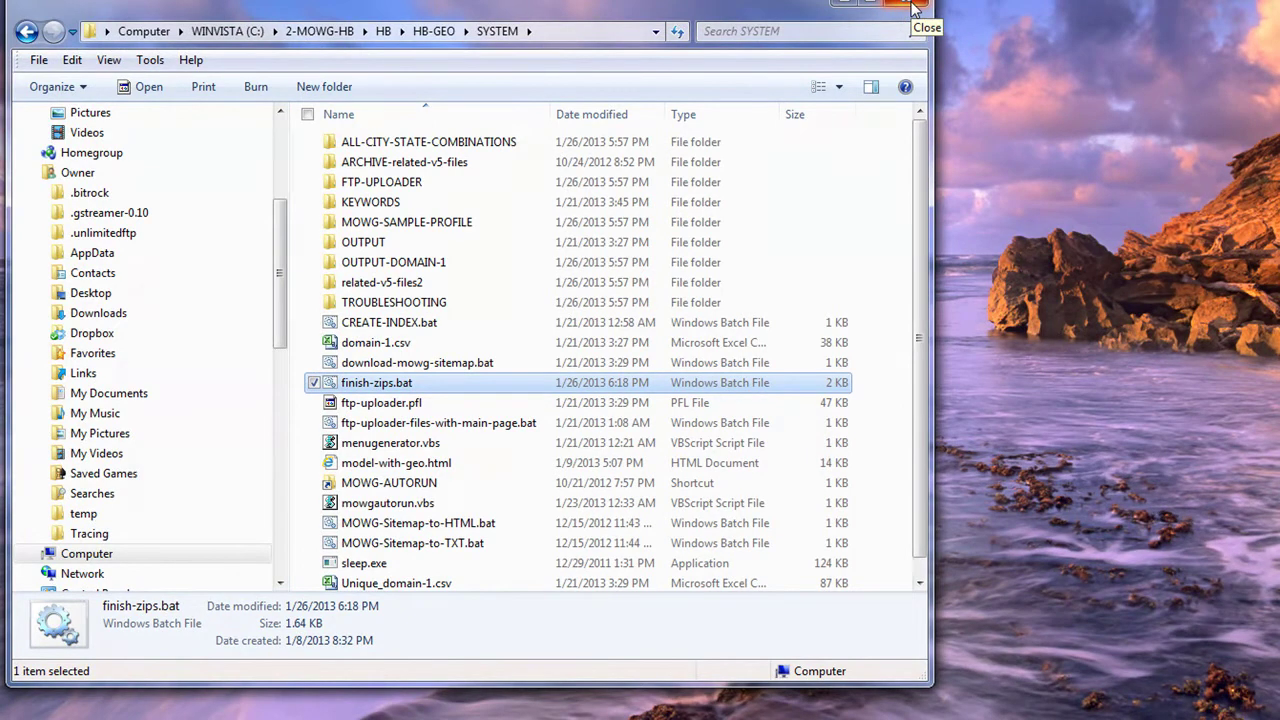
Step: Maximize Explorer and open the Properties of ftp-uploader.pfl
{"action": "left_click", "coordinate": [872, 8]}
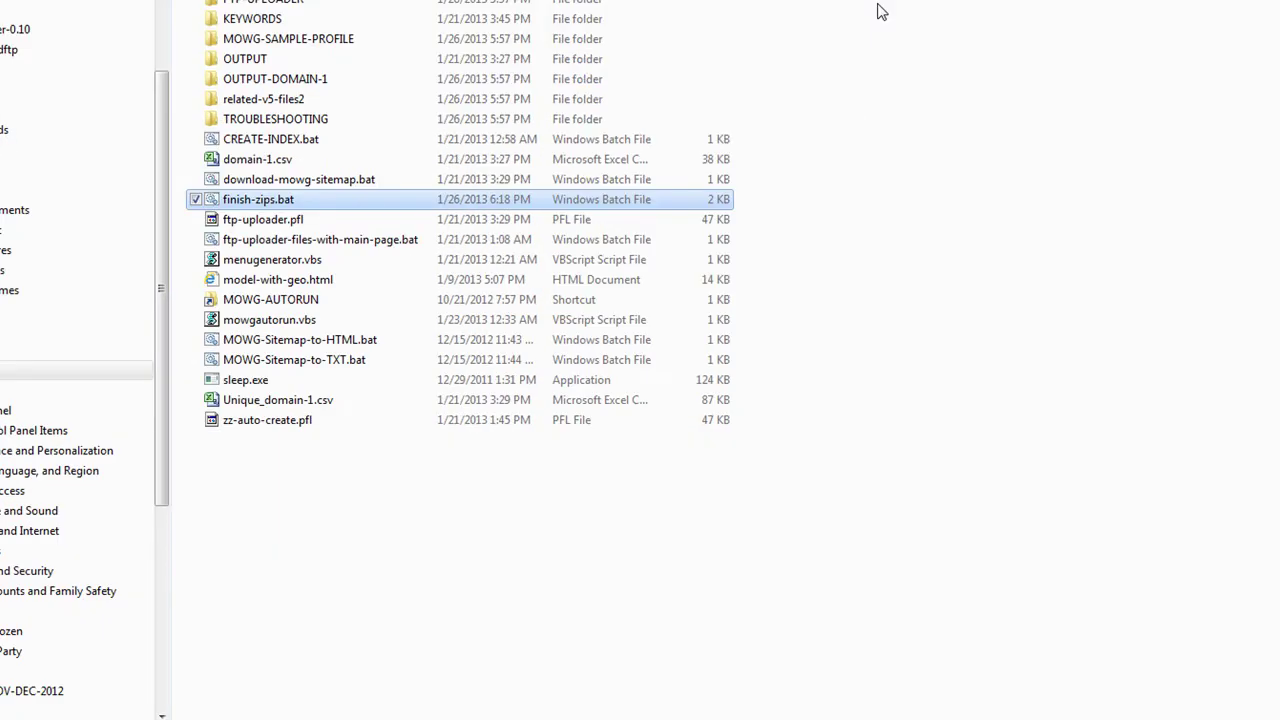
{"action": "left_click", "coordinate": [343, 537]}
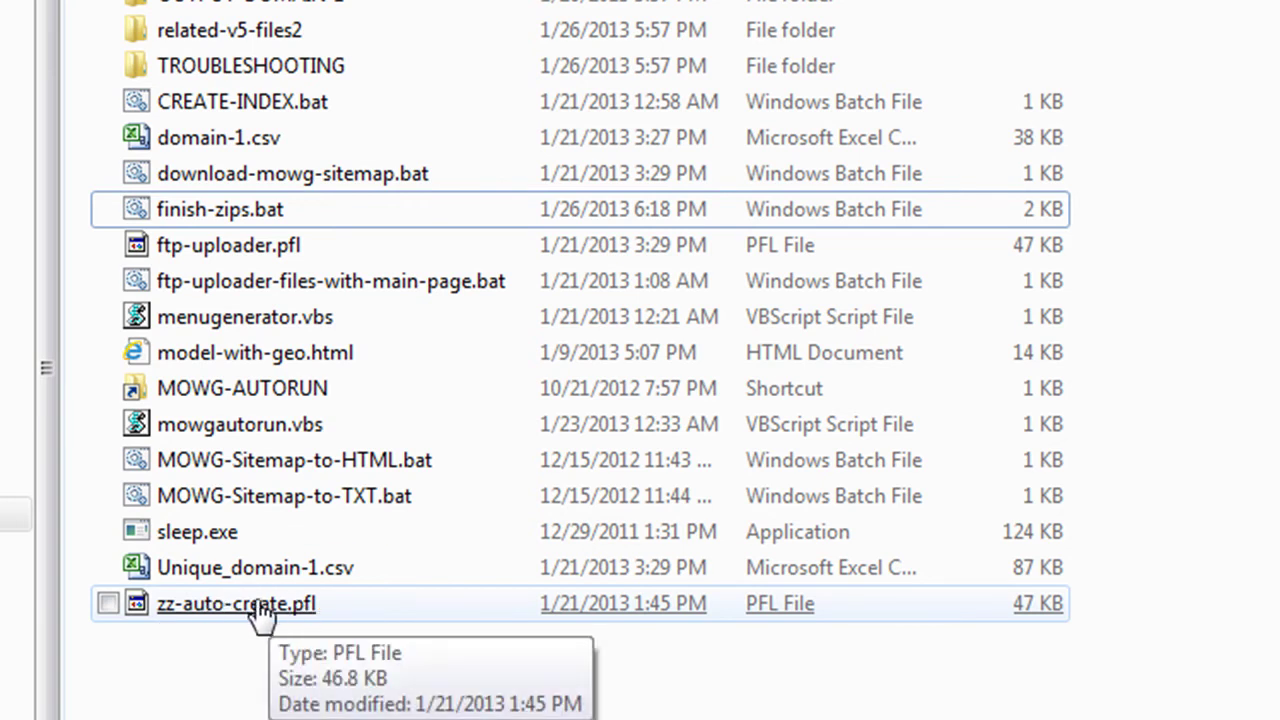
{"action": "right_click", "coordinate": [262, 258]}
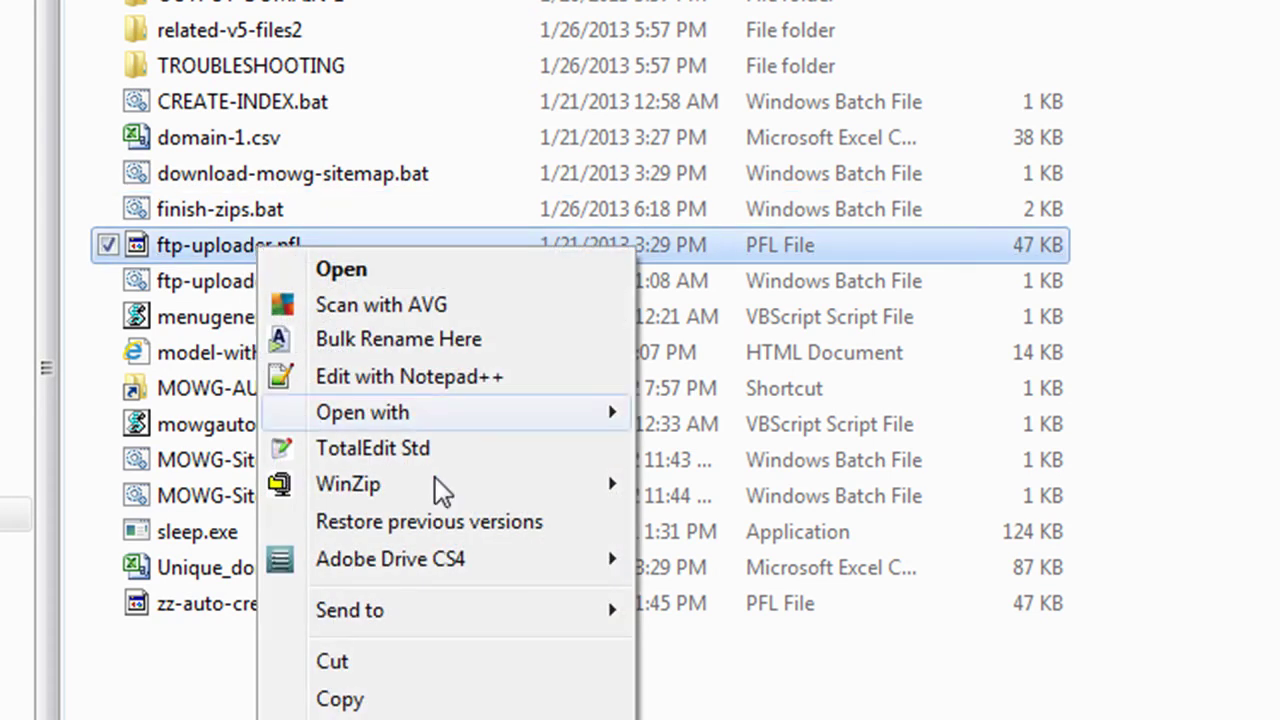
{"action": "key", "text": "r"}
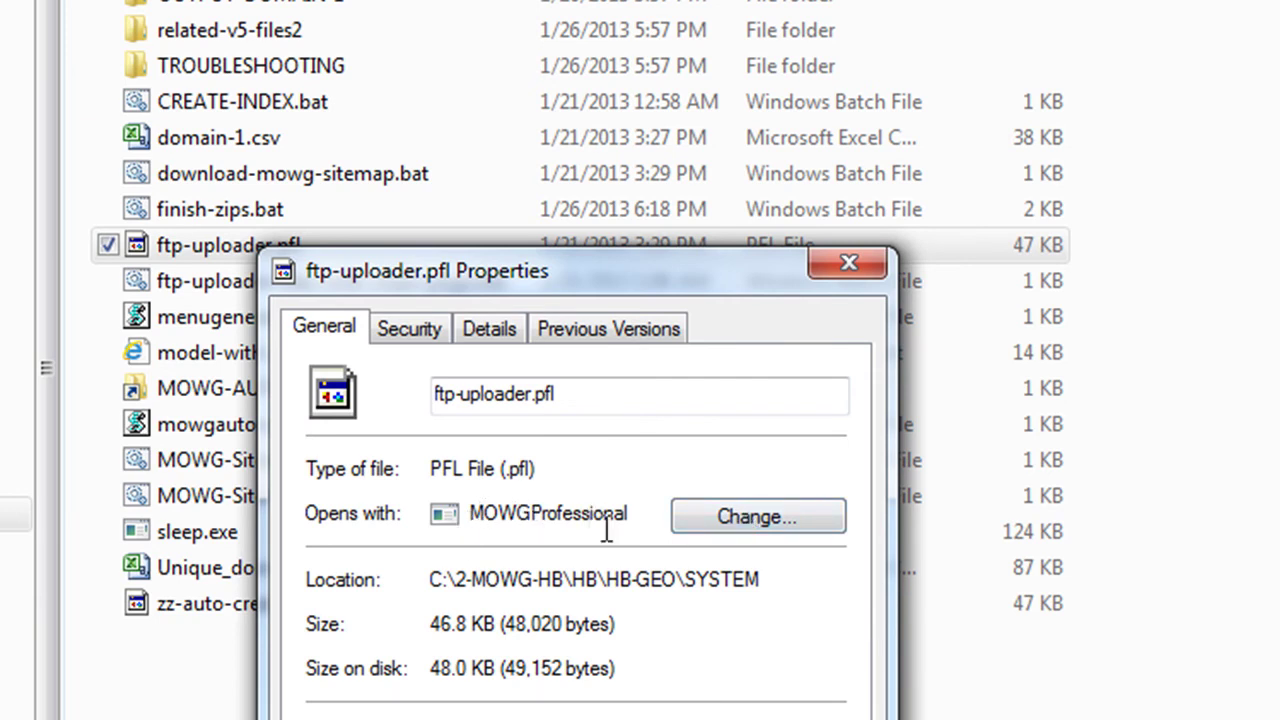
Step: Change the program for PFL files and choose to browse for a different executable
{"action": "left_click", "coordinate": [757, 514]}
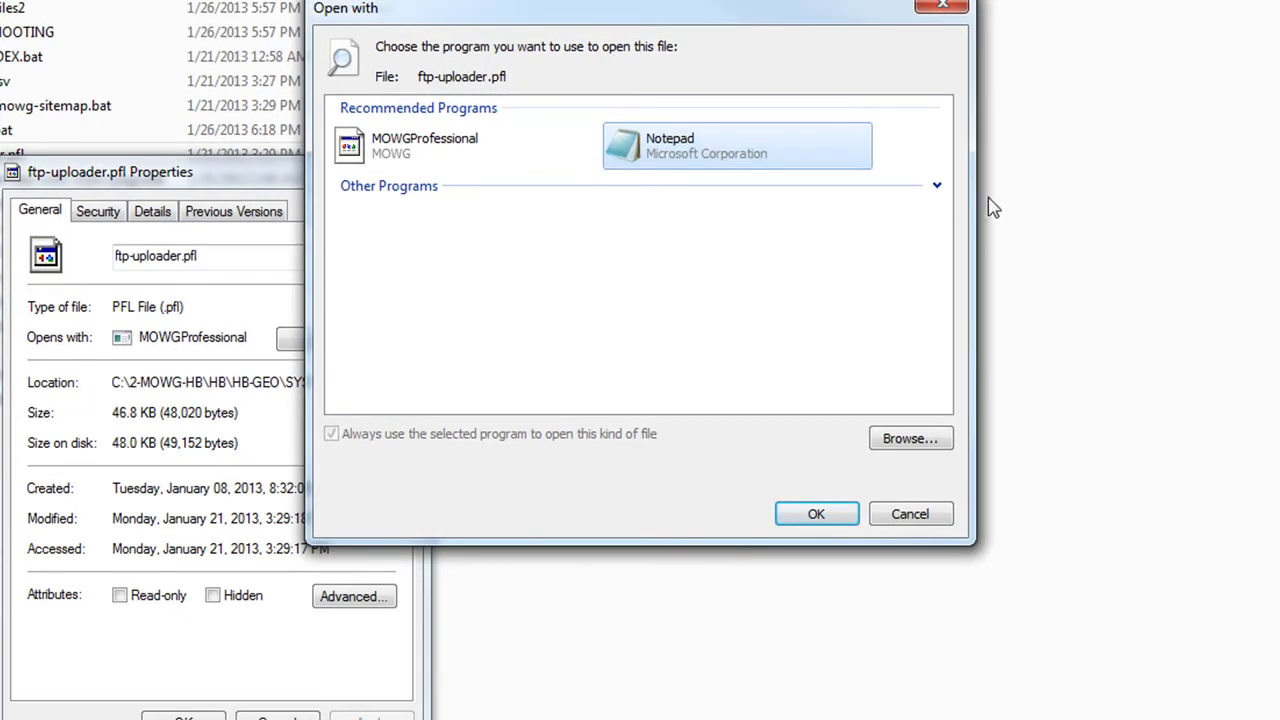
{"action": "left_click", "coordinate": [937, 187]}
{"action": "left_click_drag", "start_coordinate": [945, 192], "coordinate": [916, 420]}
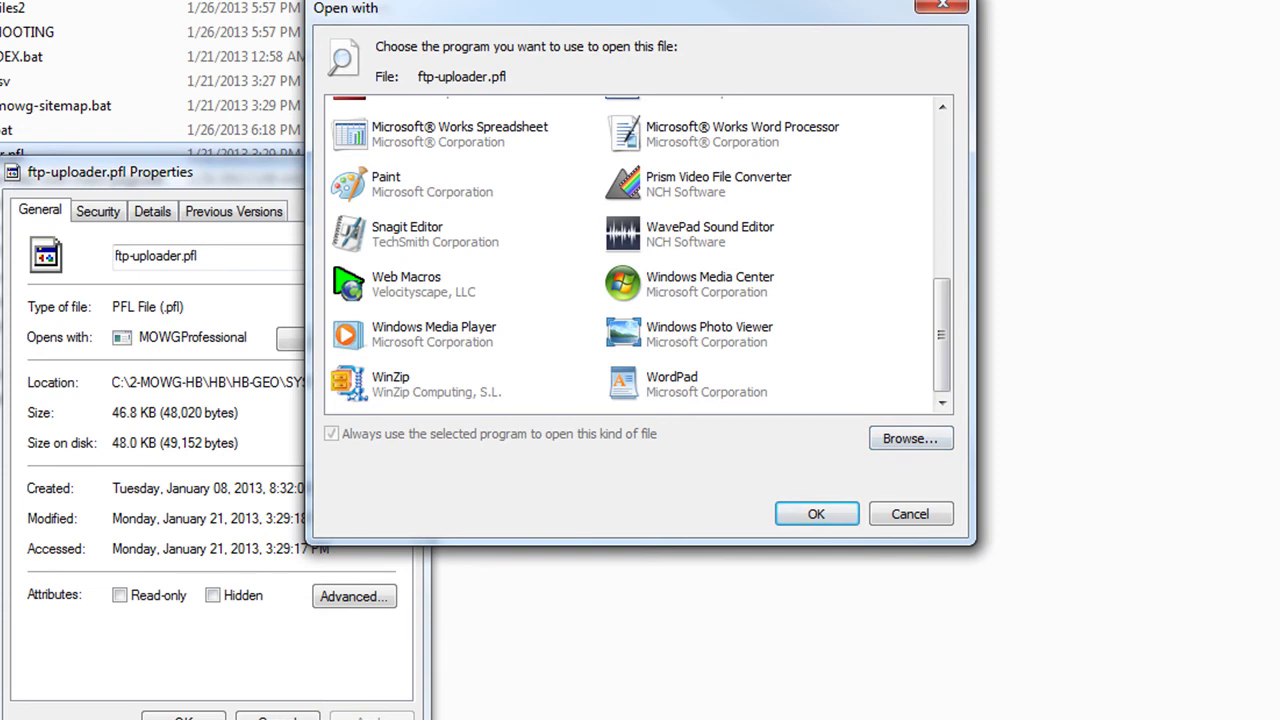
{"action": "left_click", "coordinate": [908, 440]}
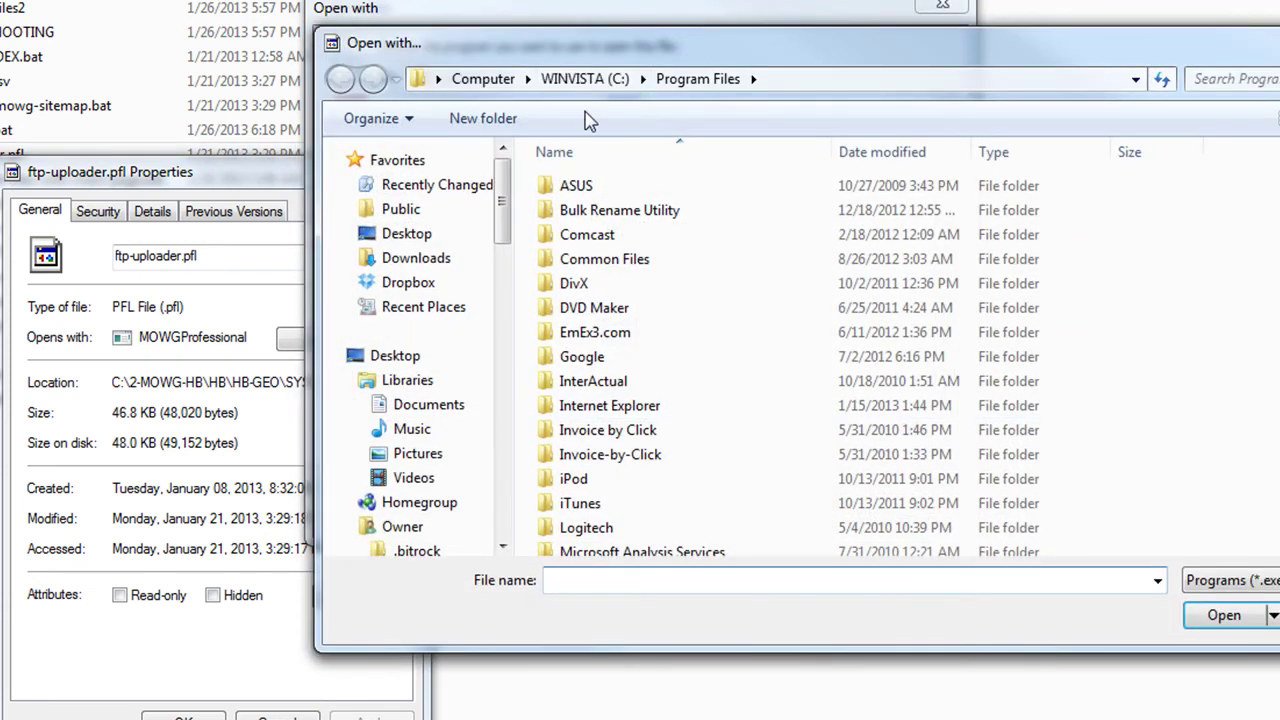
Step: Pick MOWGPro.exe in C:\Program Files (x86)\Mowg\MOWGProfessional and confirm it as the opening program
{"action": "left_click", "coordinate": [592, 82]}
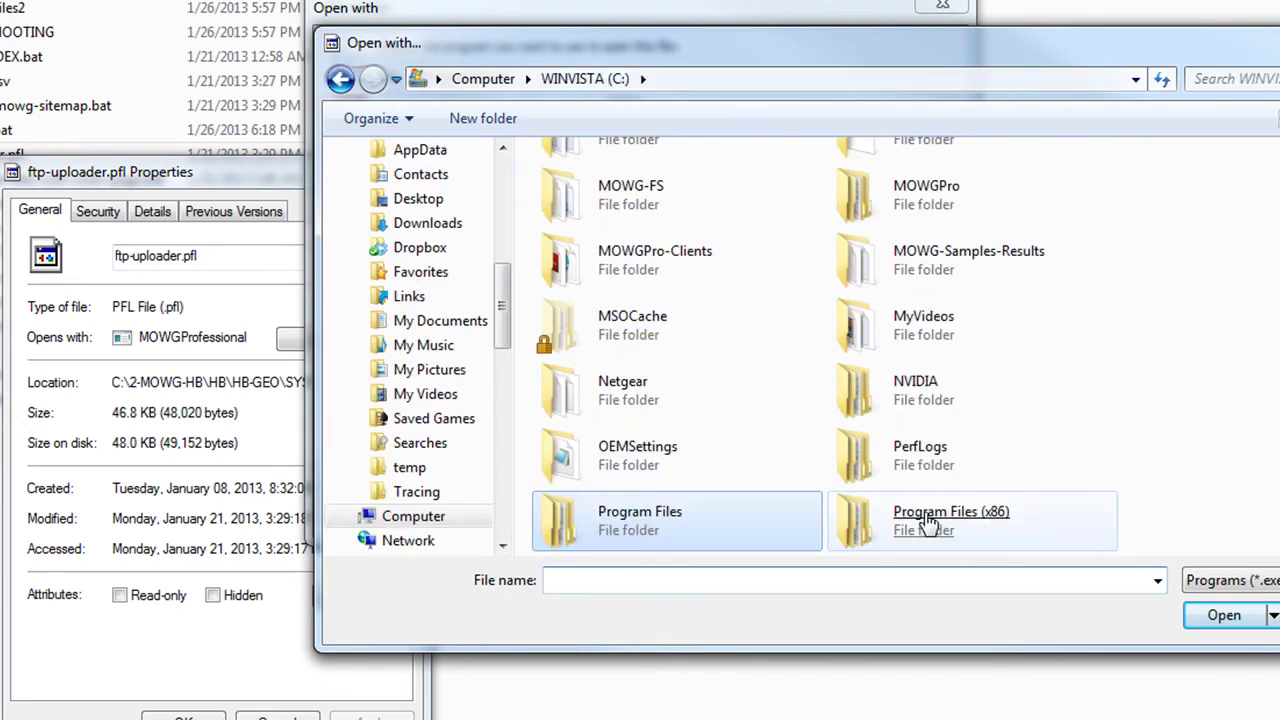
{"action": "double_click", "coordinate": [928, 522]}
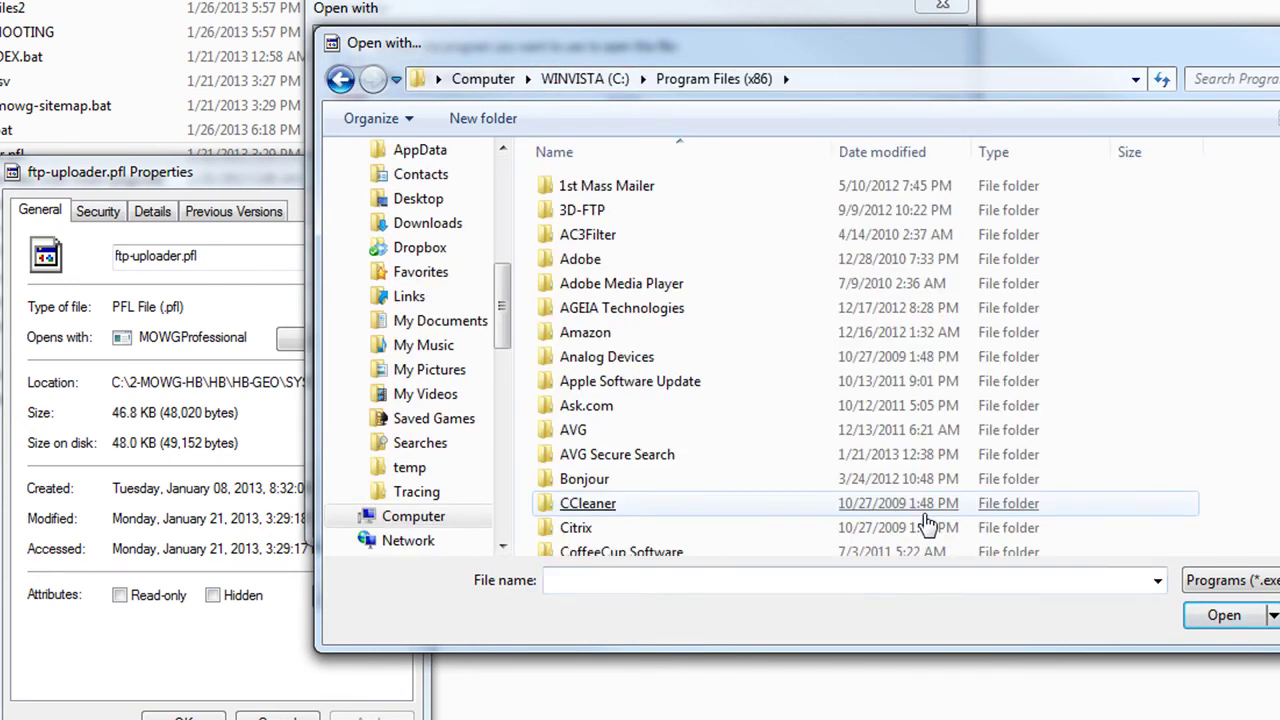
{"action": "scroll", "coordinate": [700, 360], "scroll_direction": "down", "scroll_amount": 10}
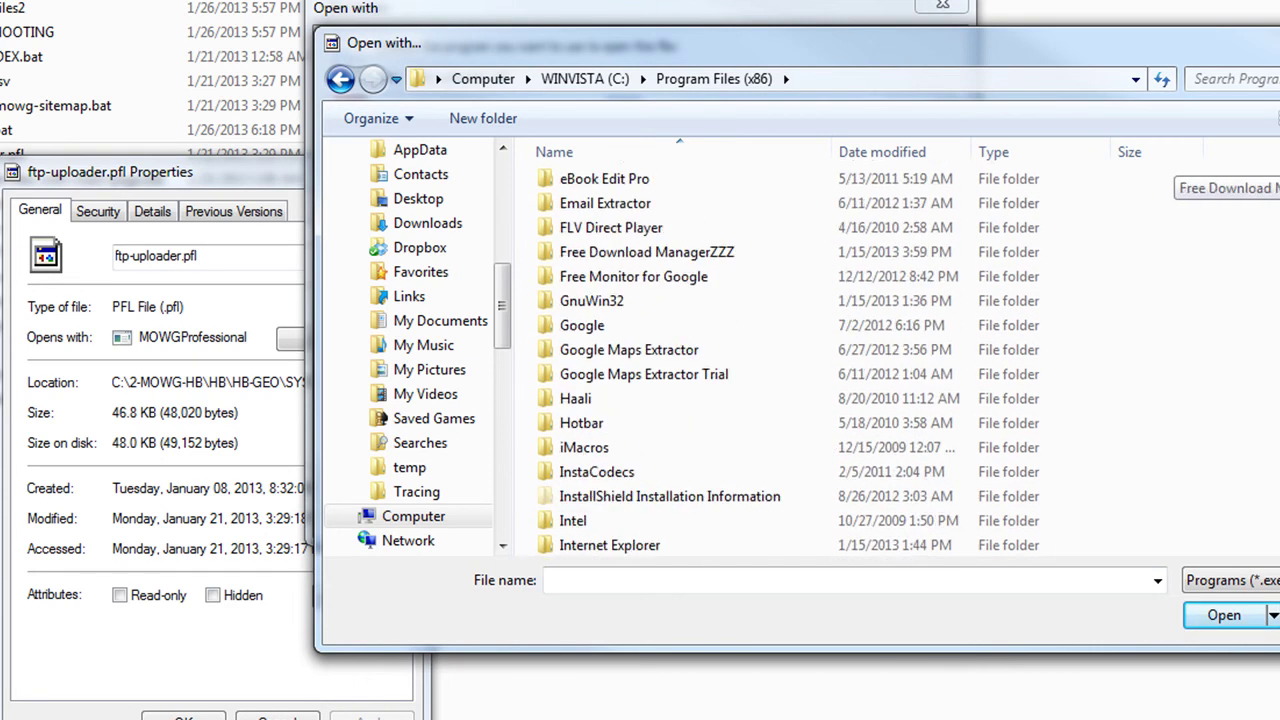
{"action": "scroll", "coordinate": [595, 322], "scroll_direction": "down", "scroll_amount": 9}
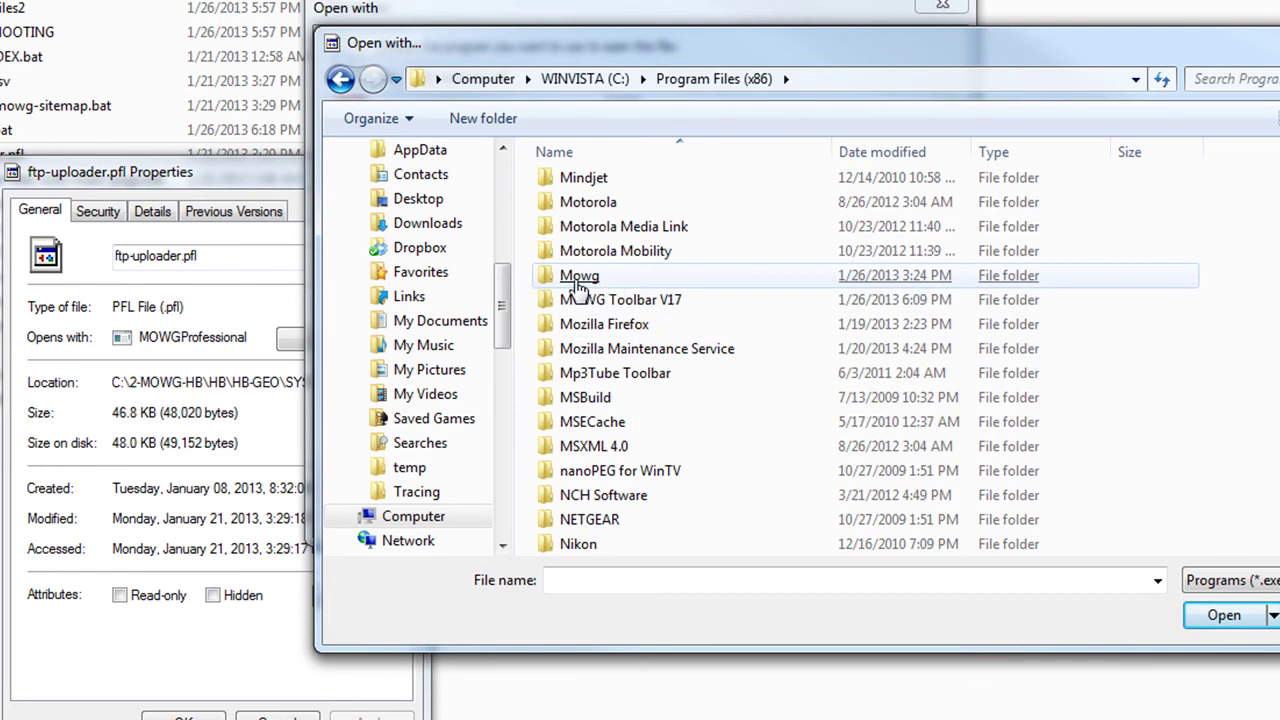
{"action": "double_click", "coordinate": [580, 277]}
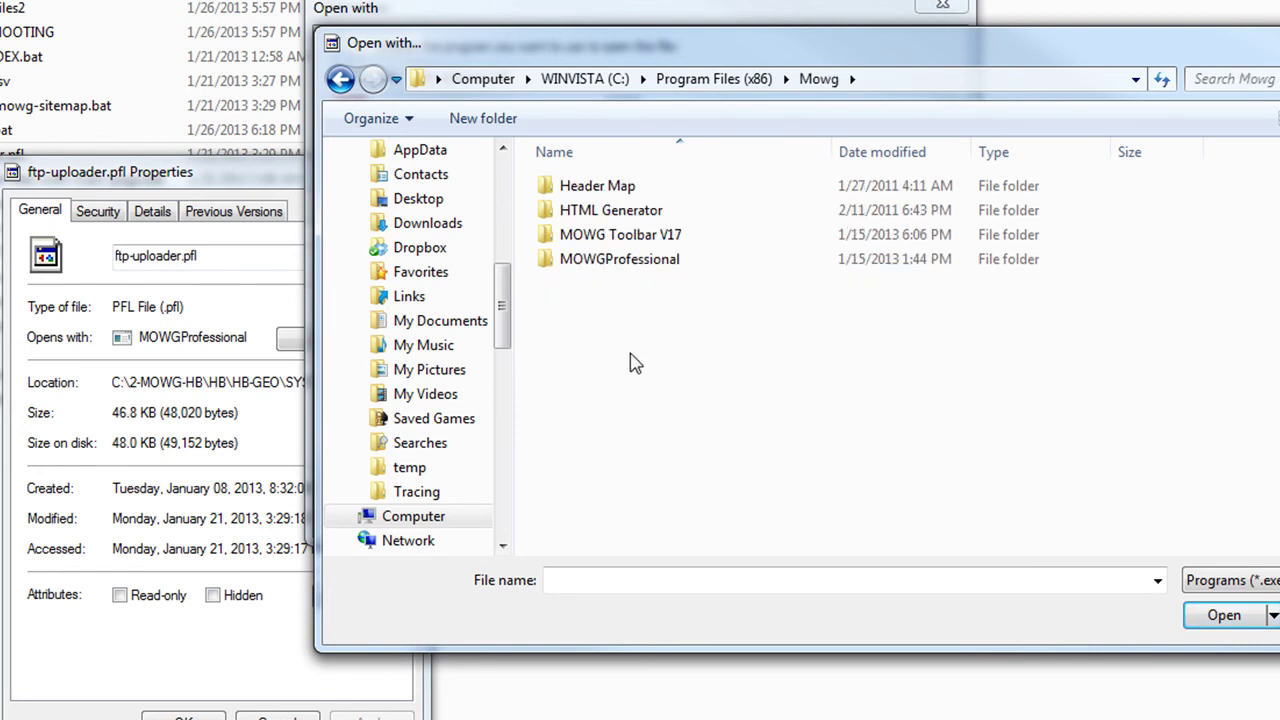
{"action": "double_click", "coordinate": [592, 272]}
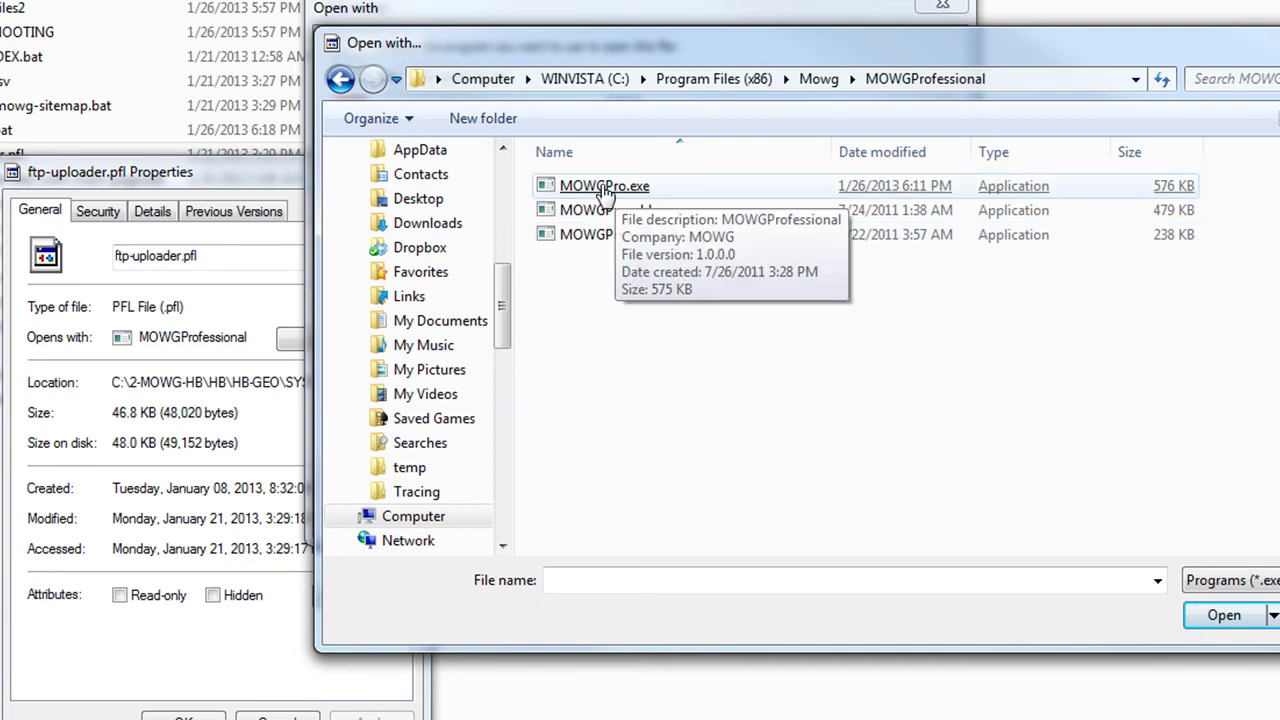
{"action": "double_click", "coordinate": [604, 190]}
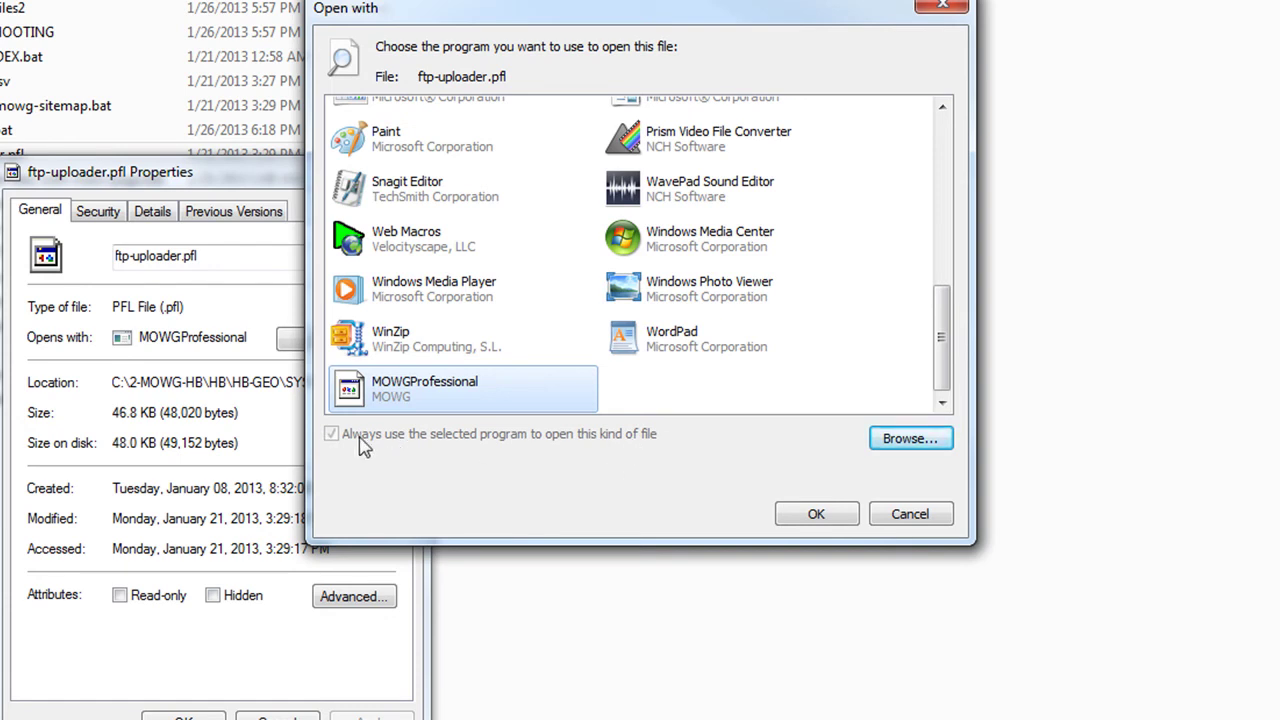
{"action": "left_click", "coordinate": [816, 514]}
Step: Review Notepad and other program choices, cancel without changing, and close Properties with OK
{"action": "left_click_drag", "start_coordinate": [245, 170], "coordinate": [860, 0]}
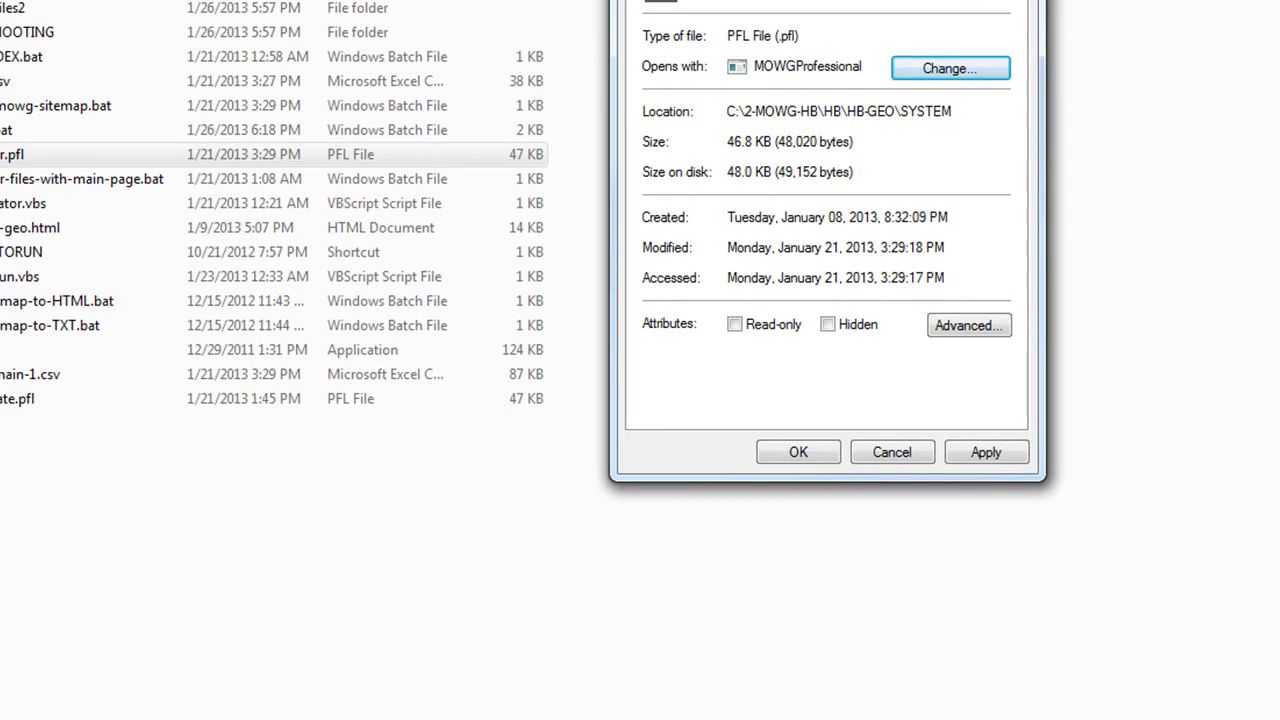
{"action": "left_click", "coordinate": [974, 80]}
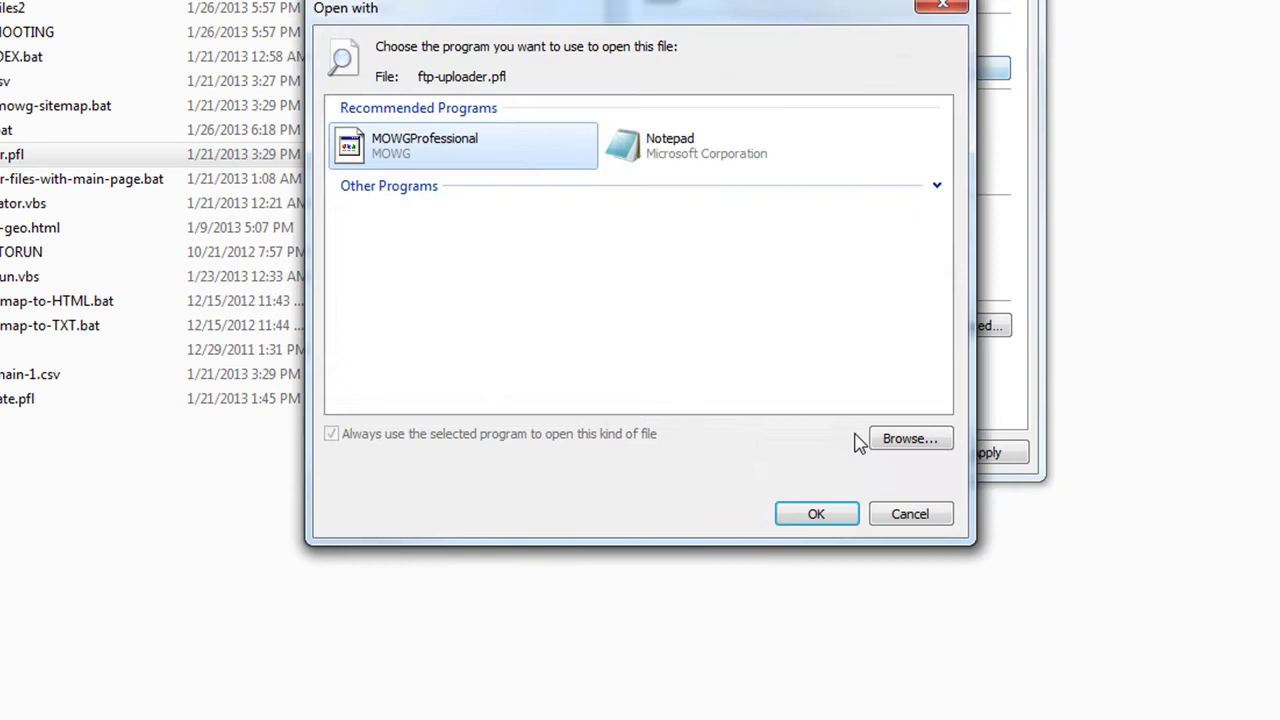
{"action": "left_click", "coordinate": [669, 160]}
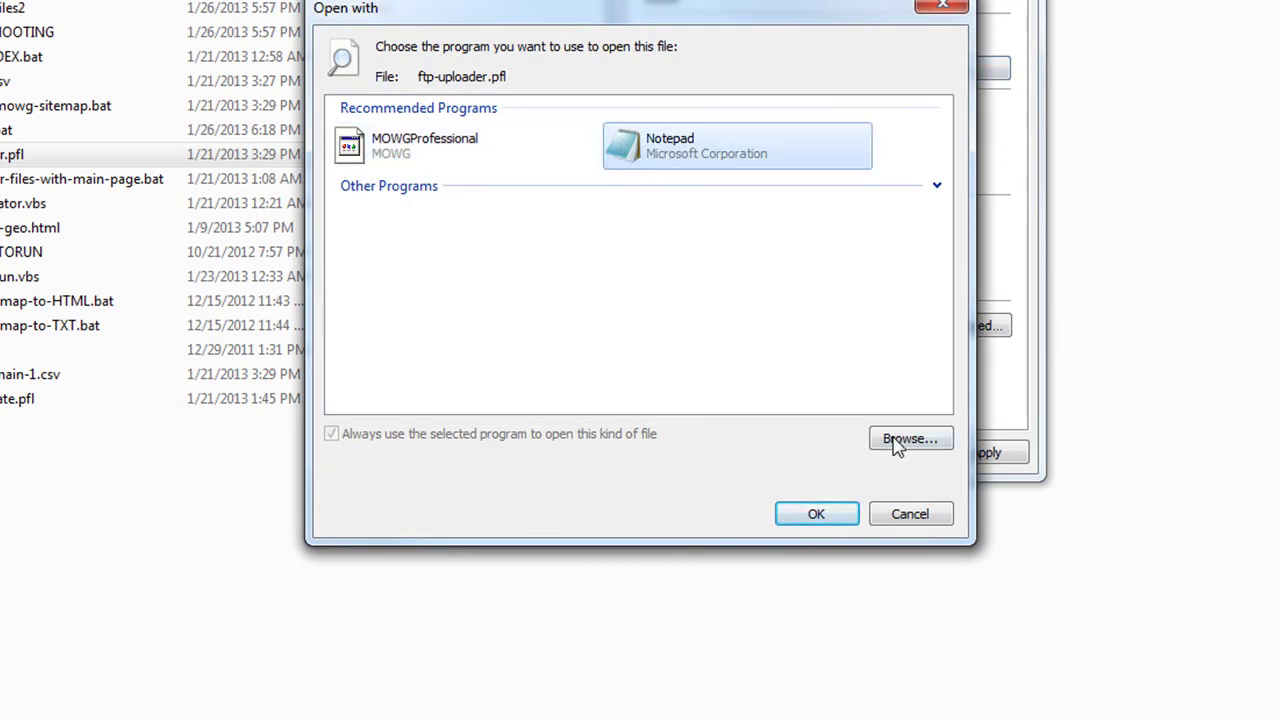
{"action": "left_click", "coordinate": [937, 187]}
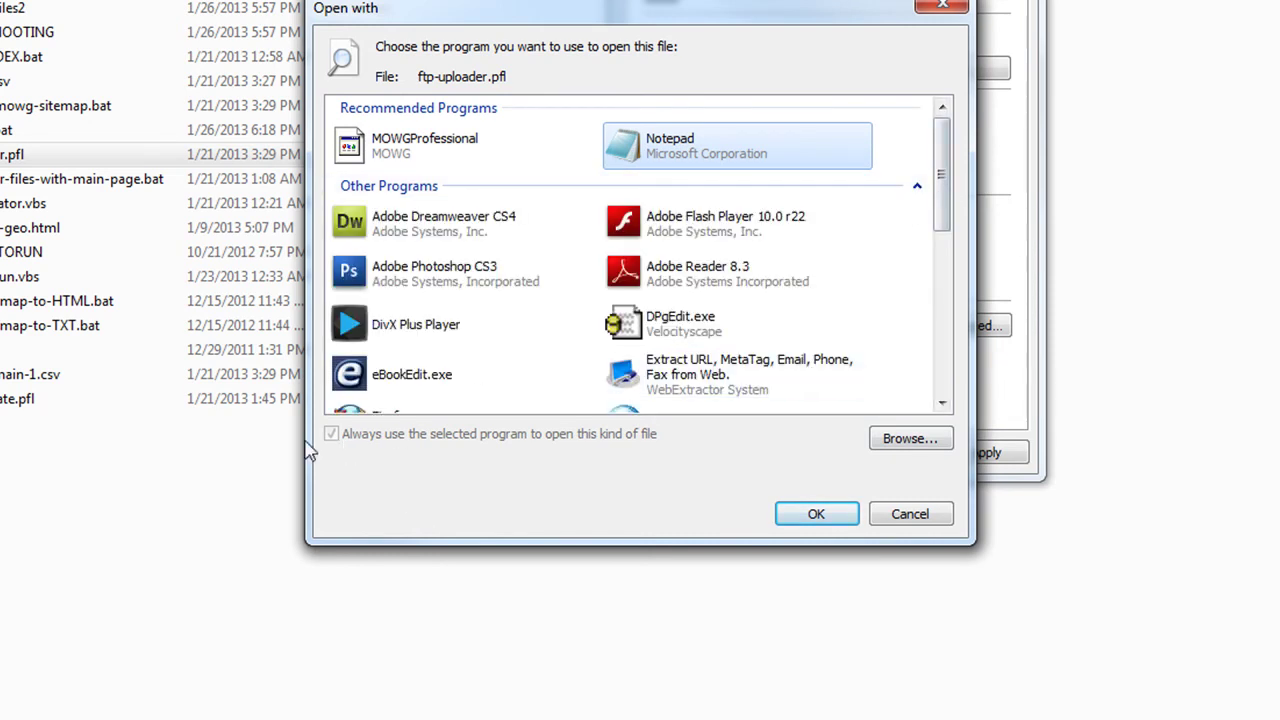
{"action": "left_click_drag", "start_coordinate": [944, 172], "coordinate": [934, 560]}
{"action": "left_click", "coordinate": [912, 518]}
{"action": "left_click", "coordinate": [802, 452]}
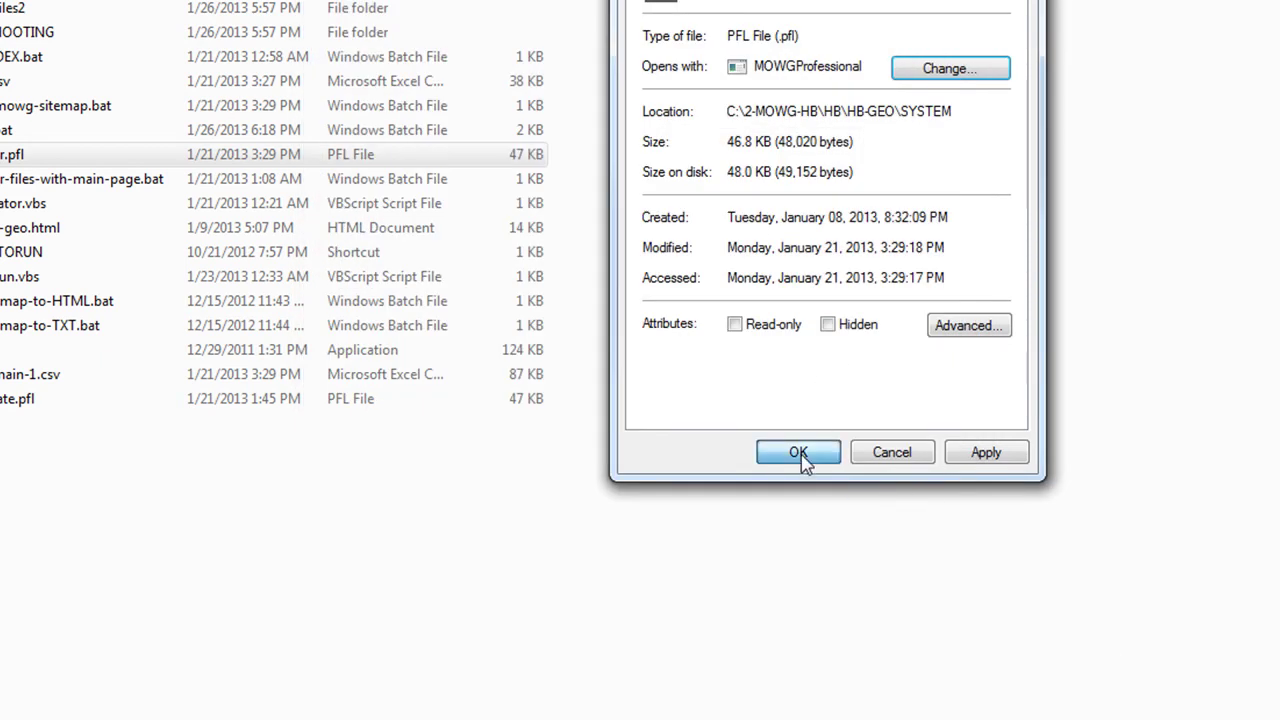
{"action": "right_click", "coordinate": [2, 154]}
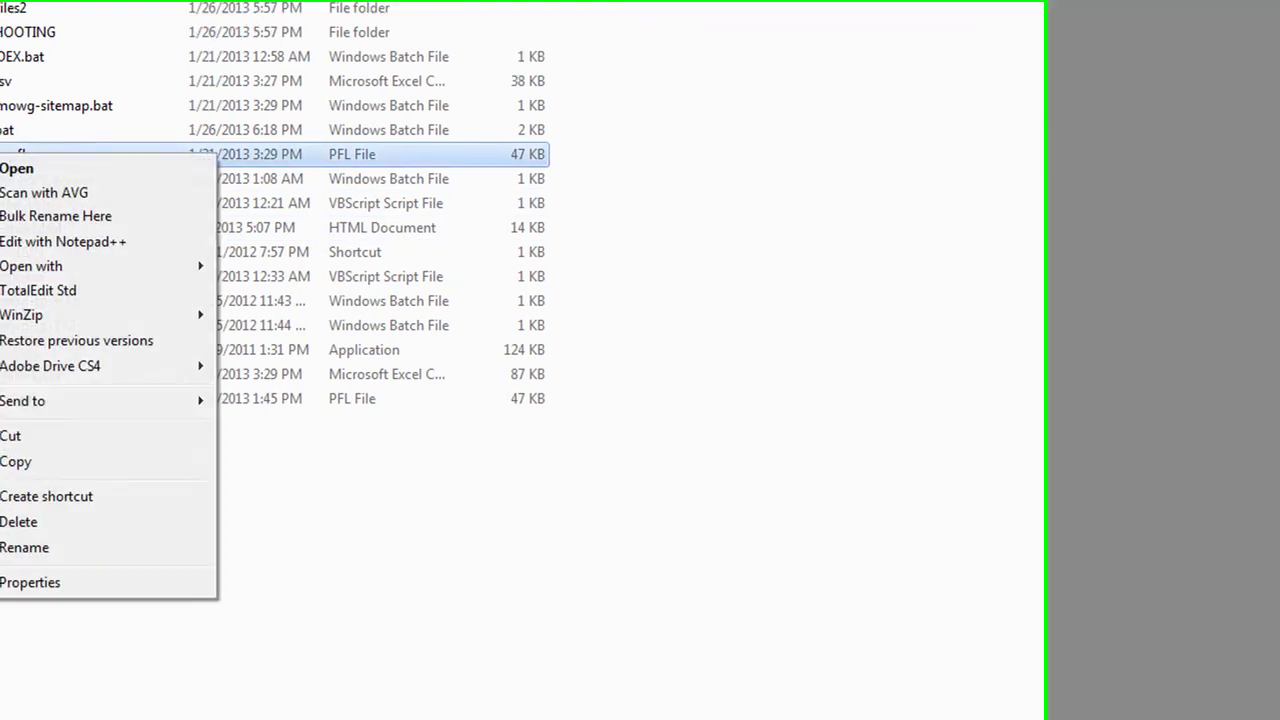
{"action": "mouse_move", "coordinate": [292, 272]}
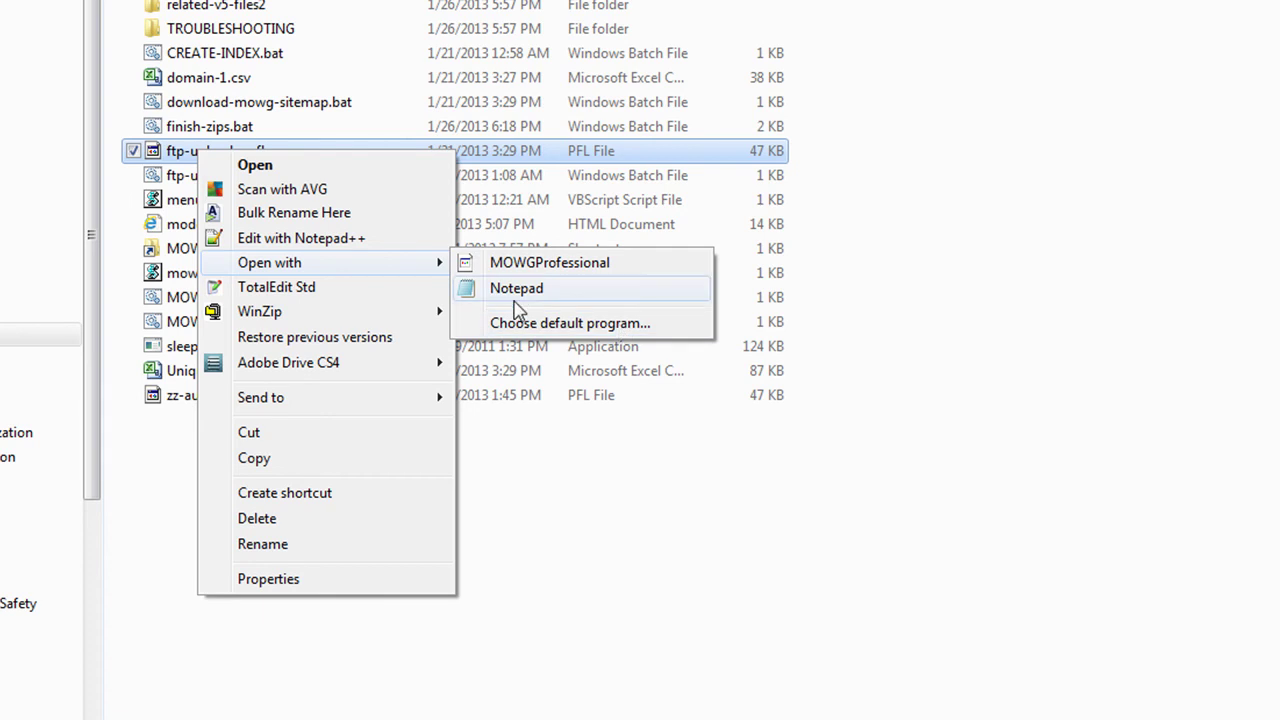
{"action": "left_click", "coordinate": [522, 292]}
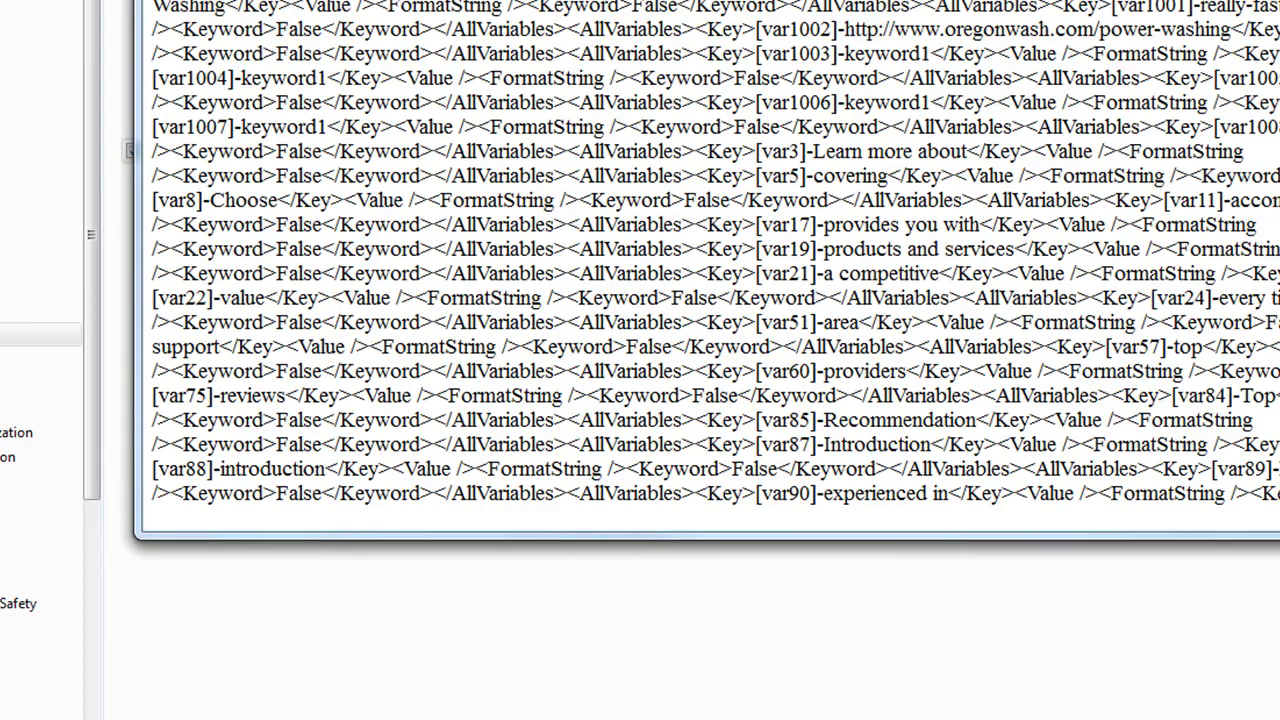
{"action": "key", "text": "alt+F4"}
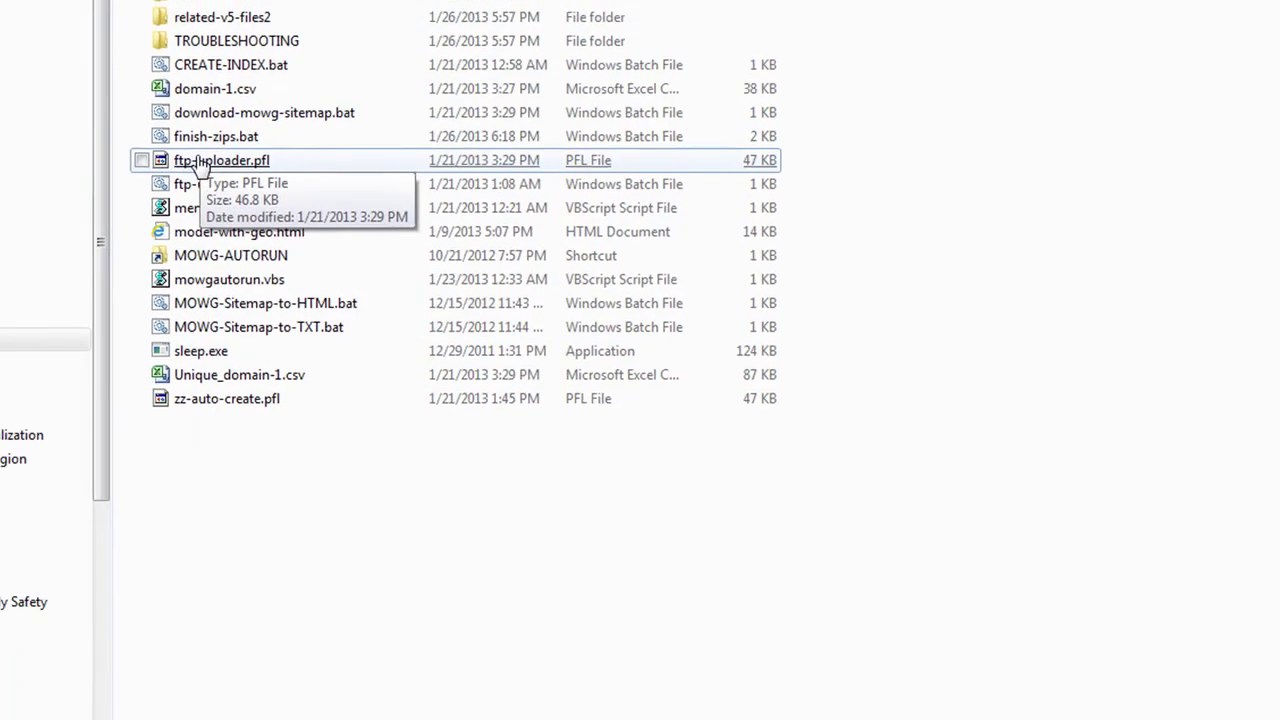
Step: Load the zz-auto-create.pfl profile from 2-MOWG-HB\HB\HB-GEO\SYSTEM into MOWG Professional
{"action": "left_click", "coordinate": [198, 163]}
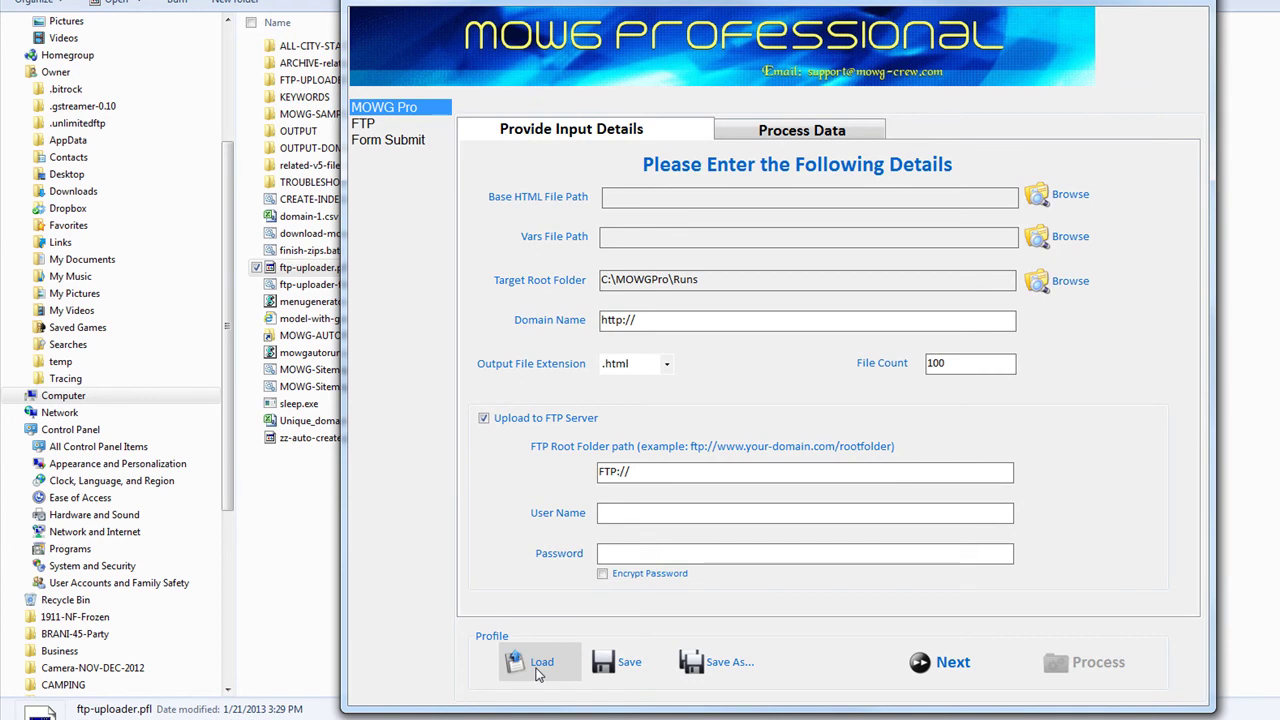
{"action": "left_click", "coordinate": [538, 665]}
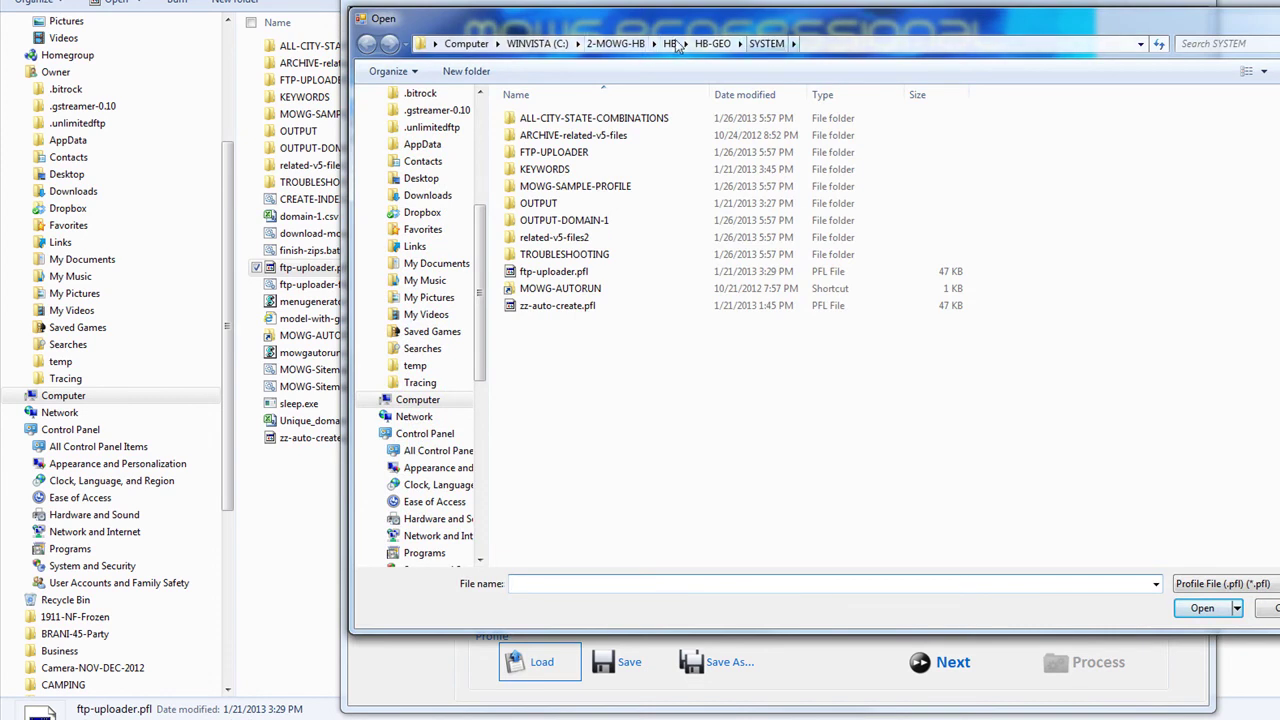
{"action": "left_click", "coordinate": [616, 44]}
{"action": "double_click", "coordinate": [527, 169]}
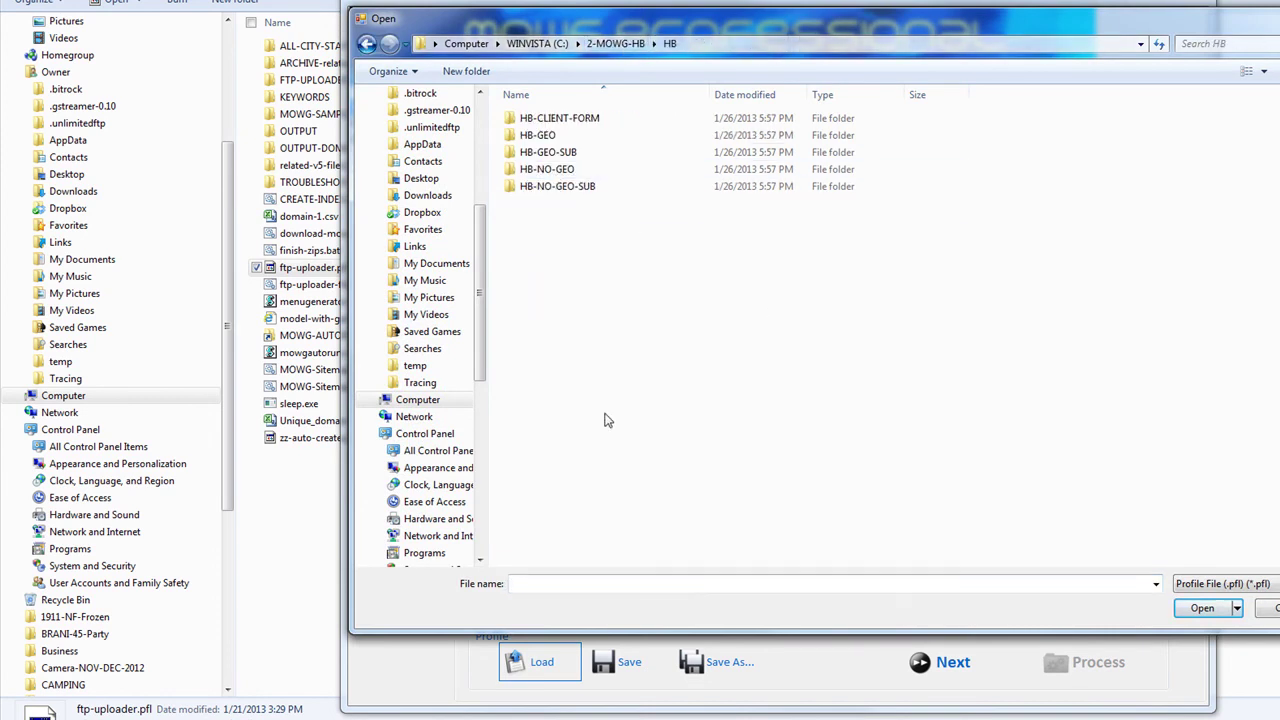
{"action": "key", "text": "Return"}
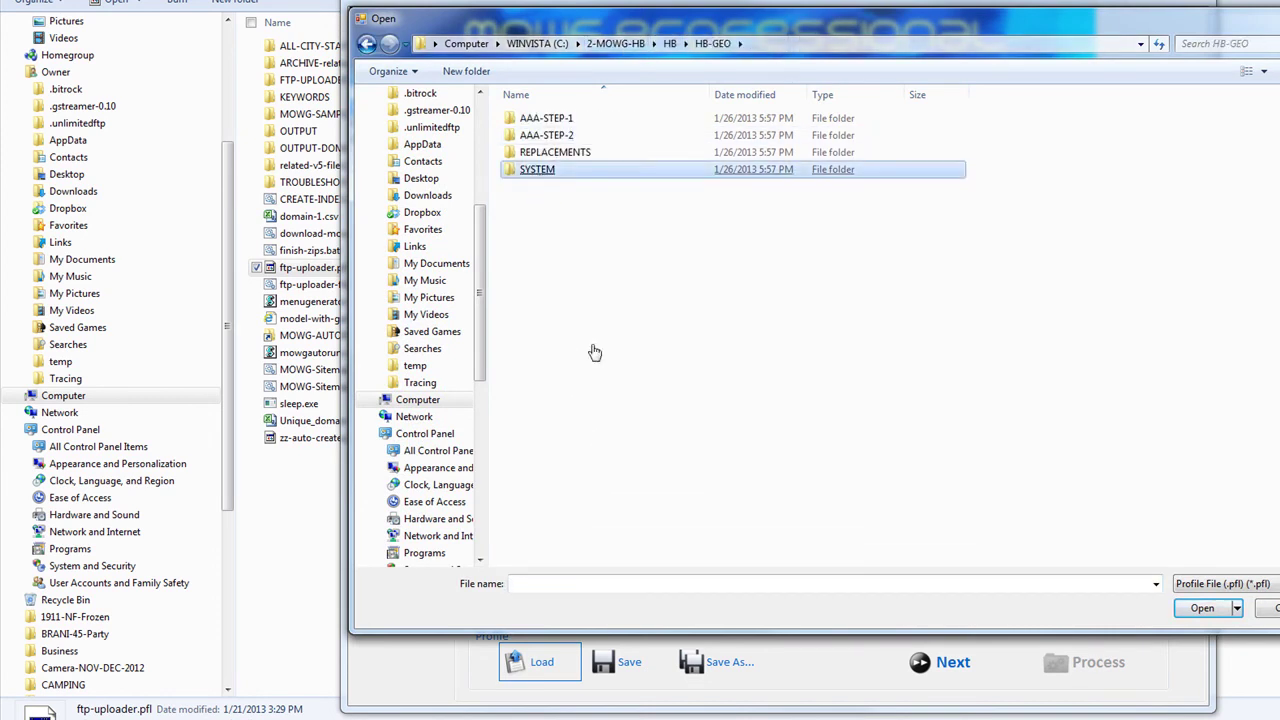
{"action": "key", "text": "Return"}
{"action": "double_click", "coordinate": [557, 305]}
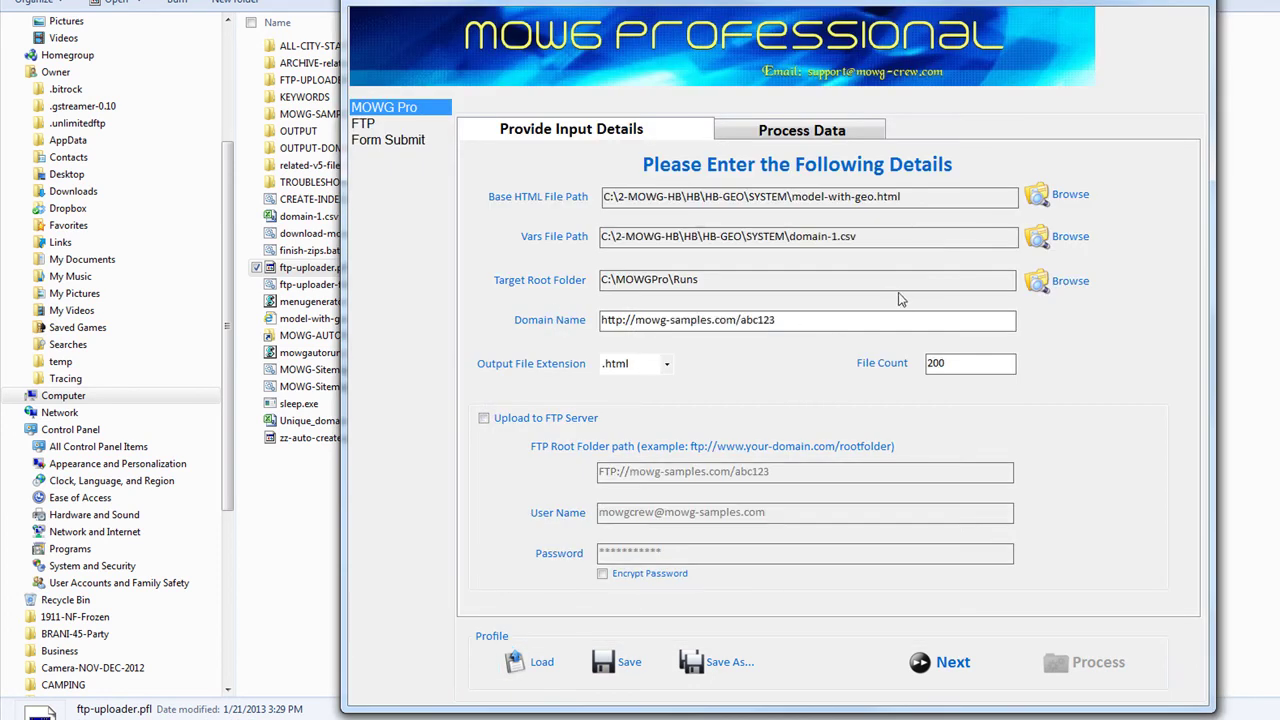
Step: Quit MOWG Professional without saving changes
{"action": "key", "text": "alt+F4"}
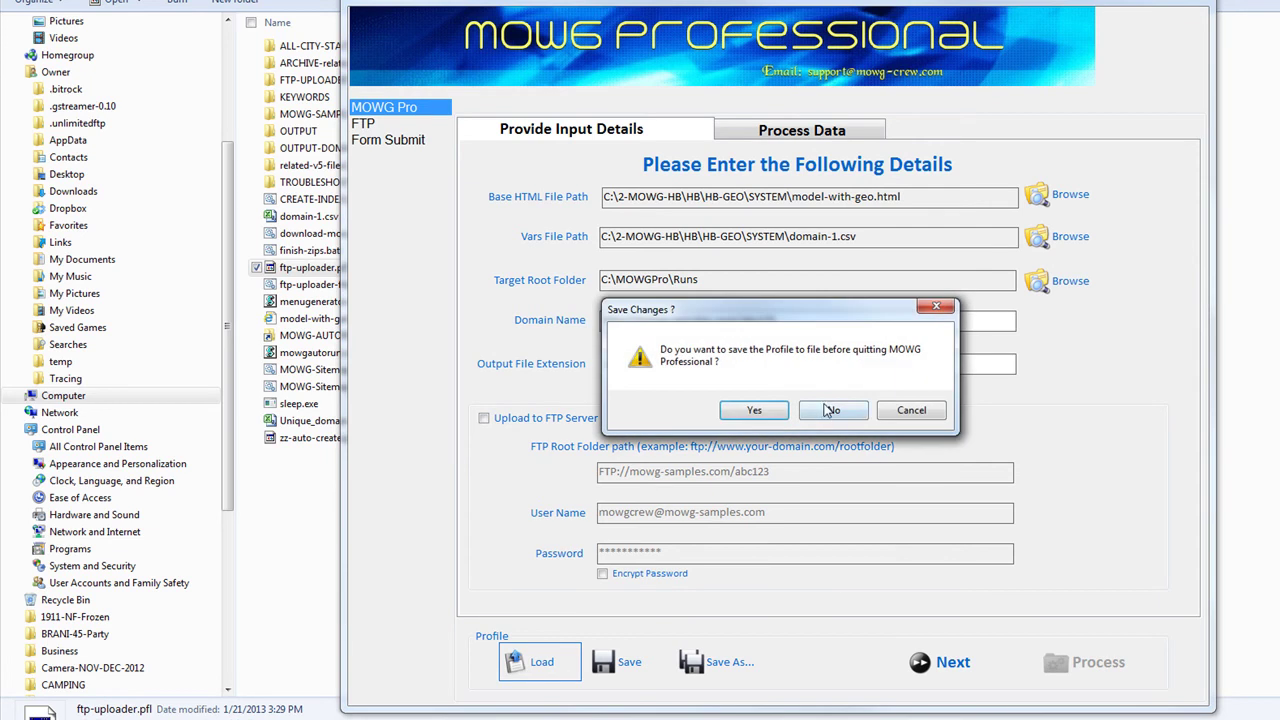
{"action": "left_click", "coordinate": [818, 406]}
{"action": "left_click", "coordinate": [600, 528]}
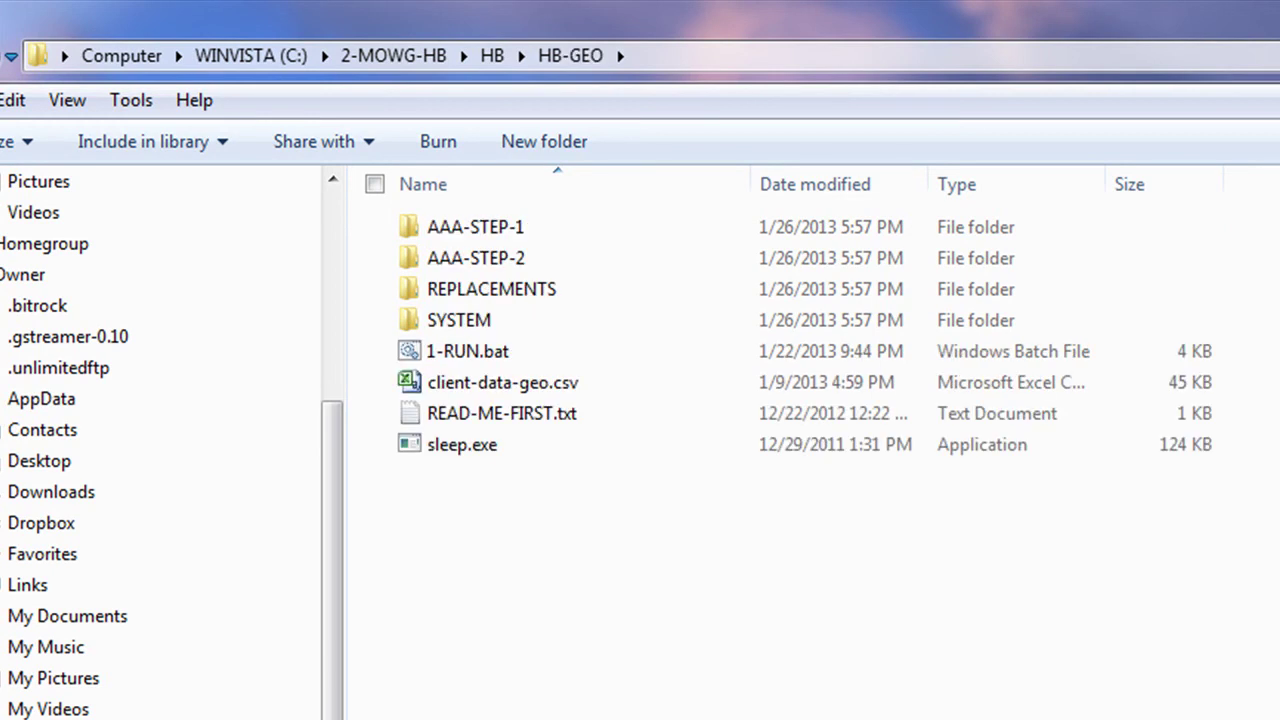
Step: Browse the 0-GET-HB-REQUIREMENTS and ADDITIONS folders inside 2-MOWG-HB
{"action": "left_click", "coordinate": [413, 60]}
{"action": "double_click", "coordinate": [540, 226]}
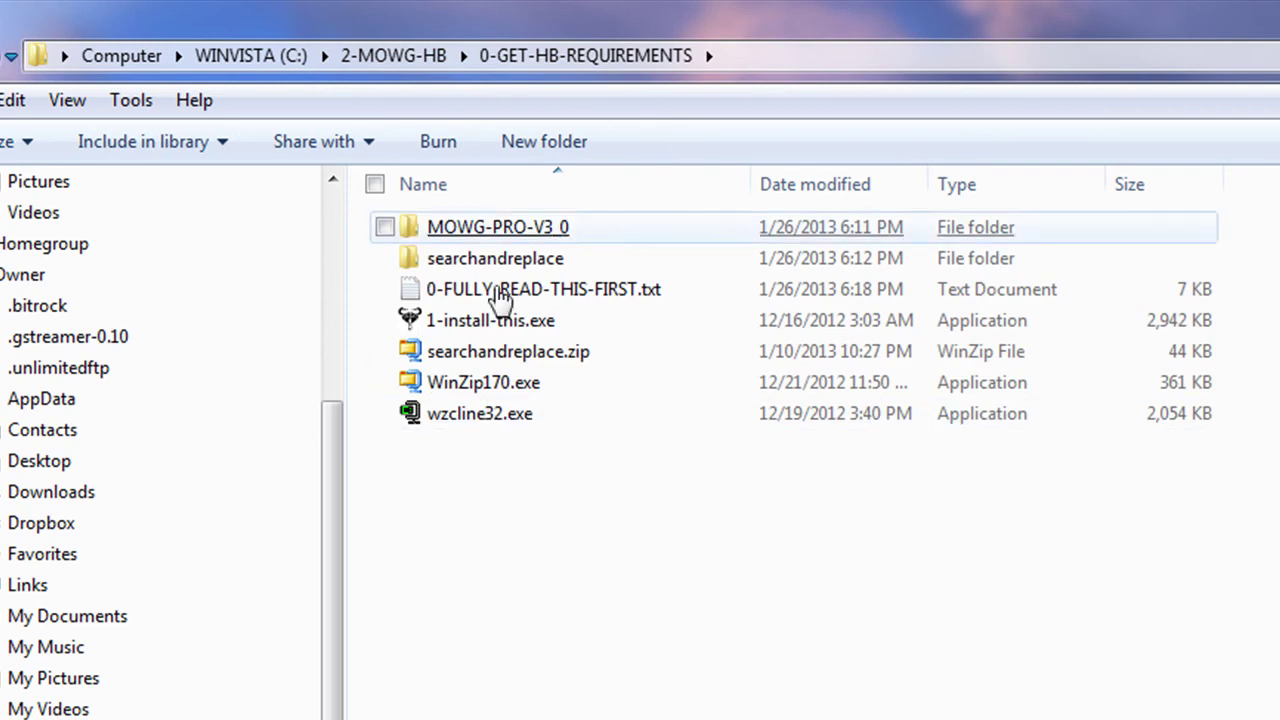
{"action": "left_click", "coordinate": [413, 57]}
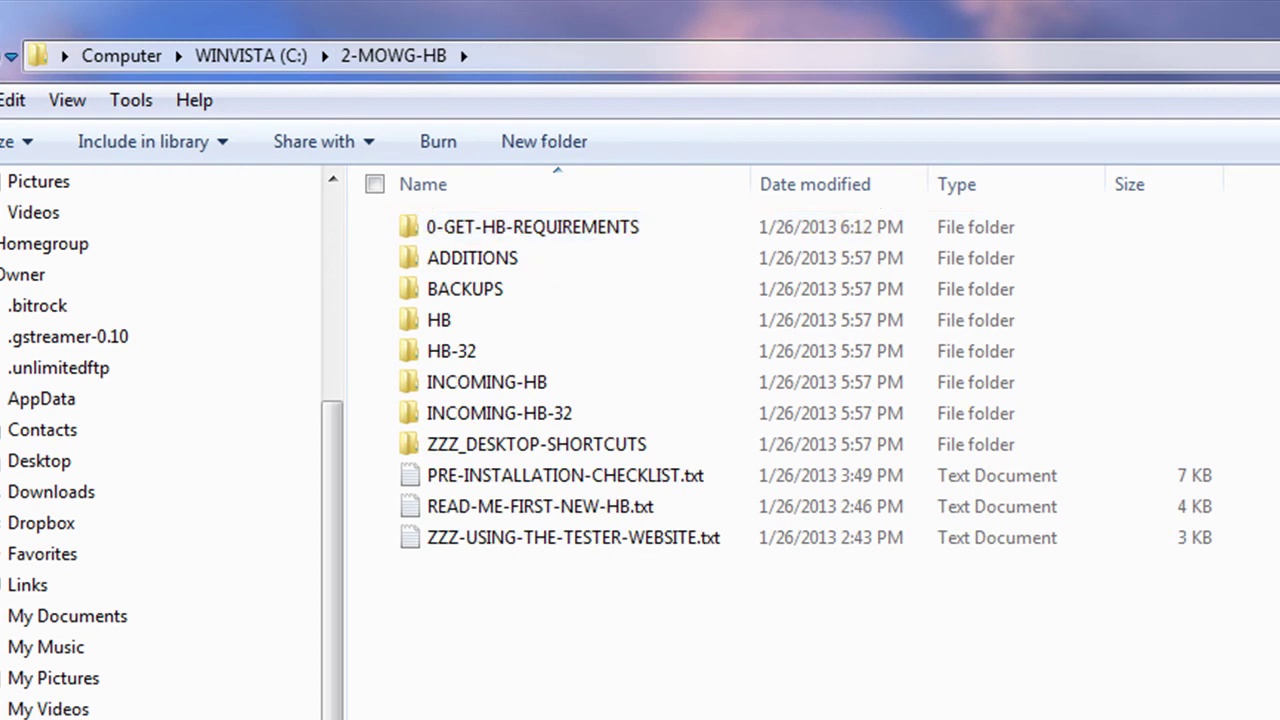
{"action": "double_click", "coordinate": [471, 257]}
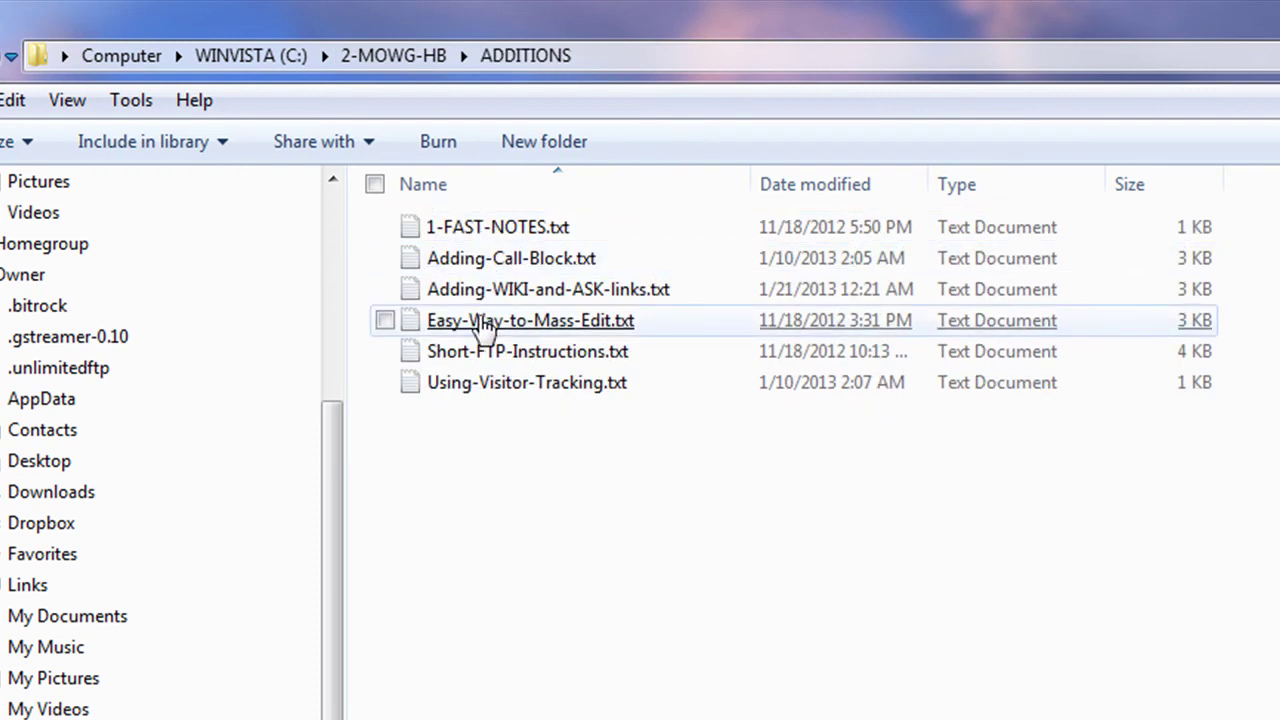
Step: Open 2-MOWG-HB\BACKUPS\BACKUP-HB to find its HB folder
{"action": "left_click", "coordinate": [383, 52]}
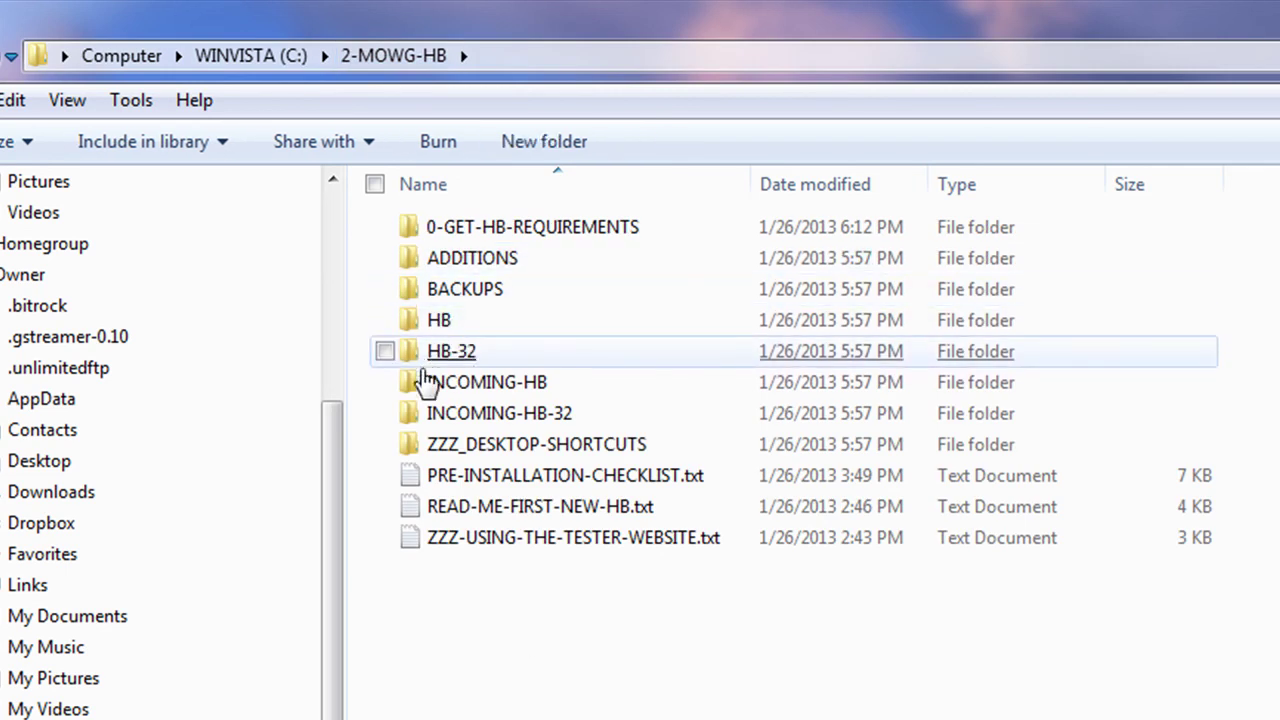
{"action": "double_click", "coordinate": [458, 292]}
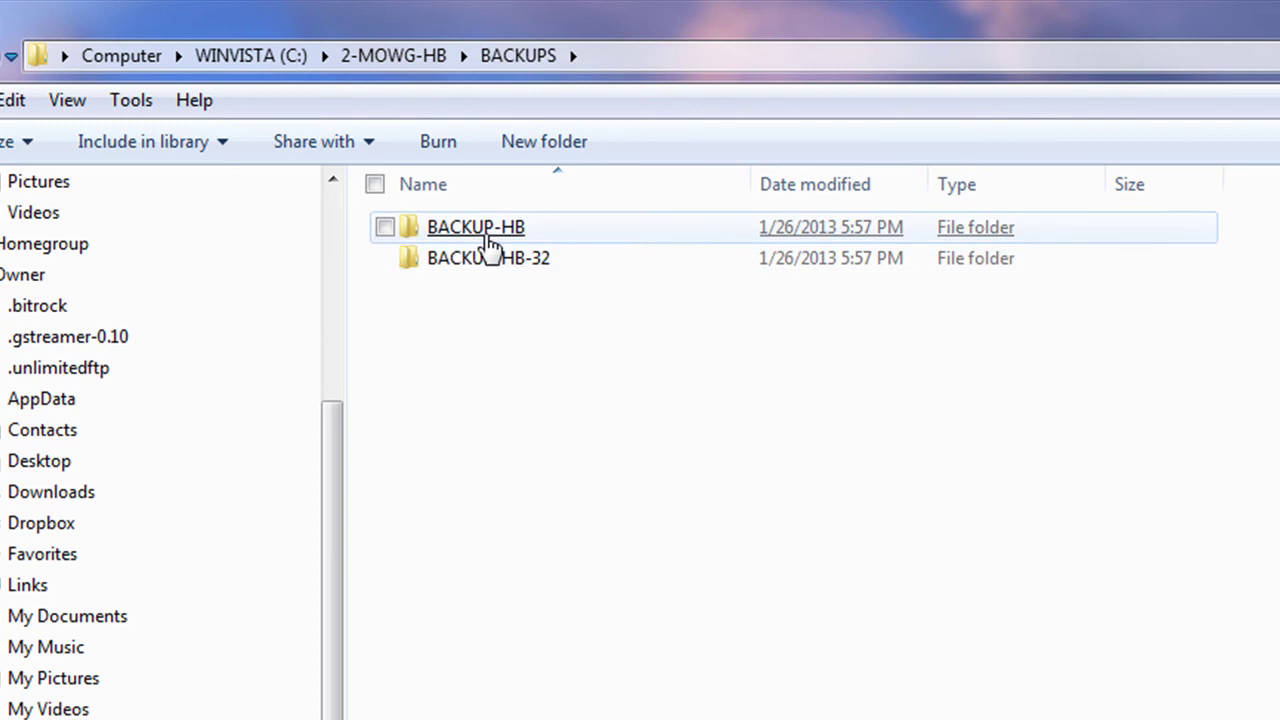
{"action": "double_click", "coordinate": [488, 238]}
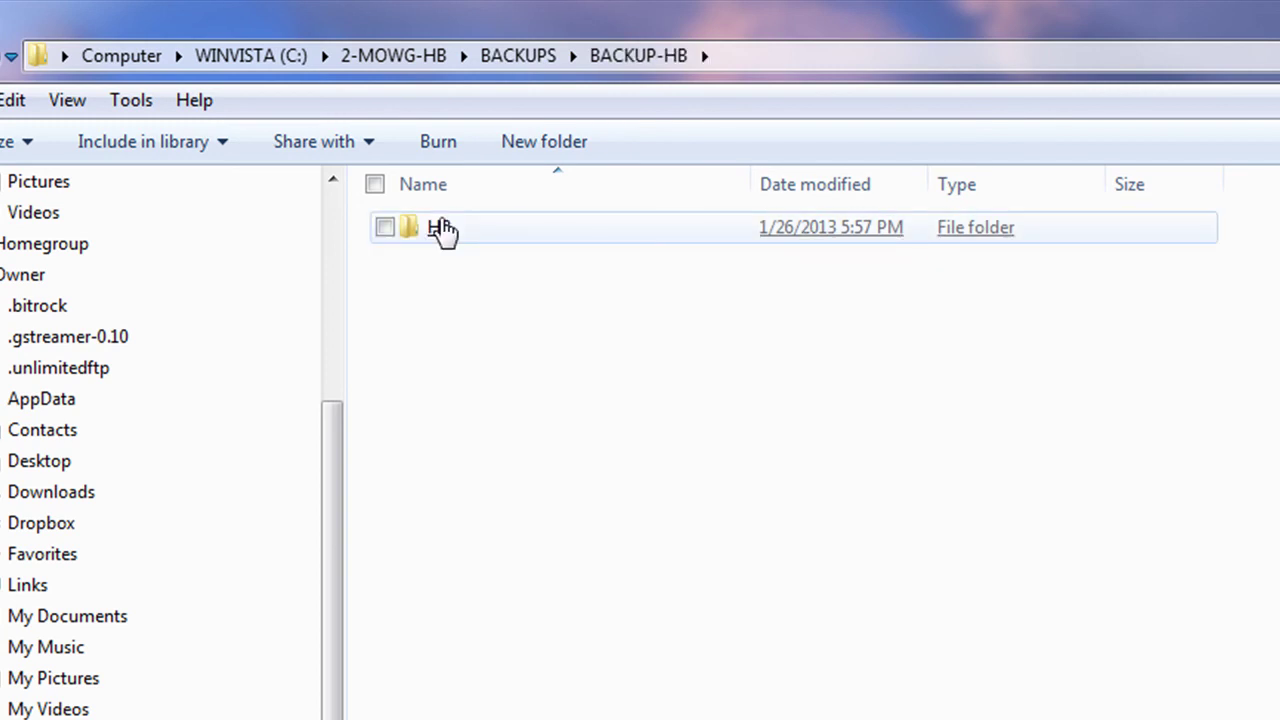
Step: Delete the old HB folder from 2-MOWG-HB
{"action": "left_click", "coordinate": [393, 56]}
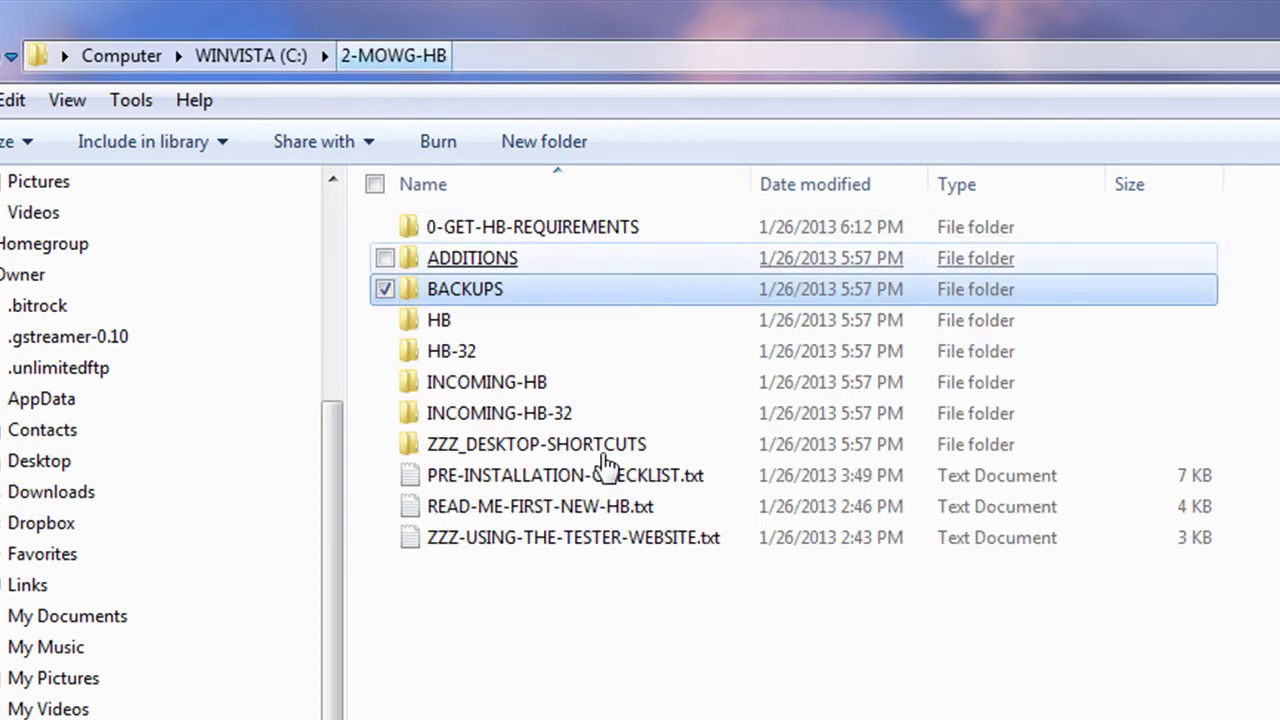
{"action": "right_click", "coordinate": [436, 320]}
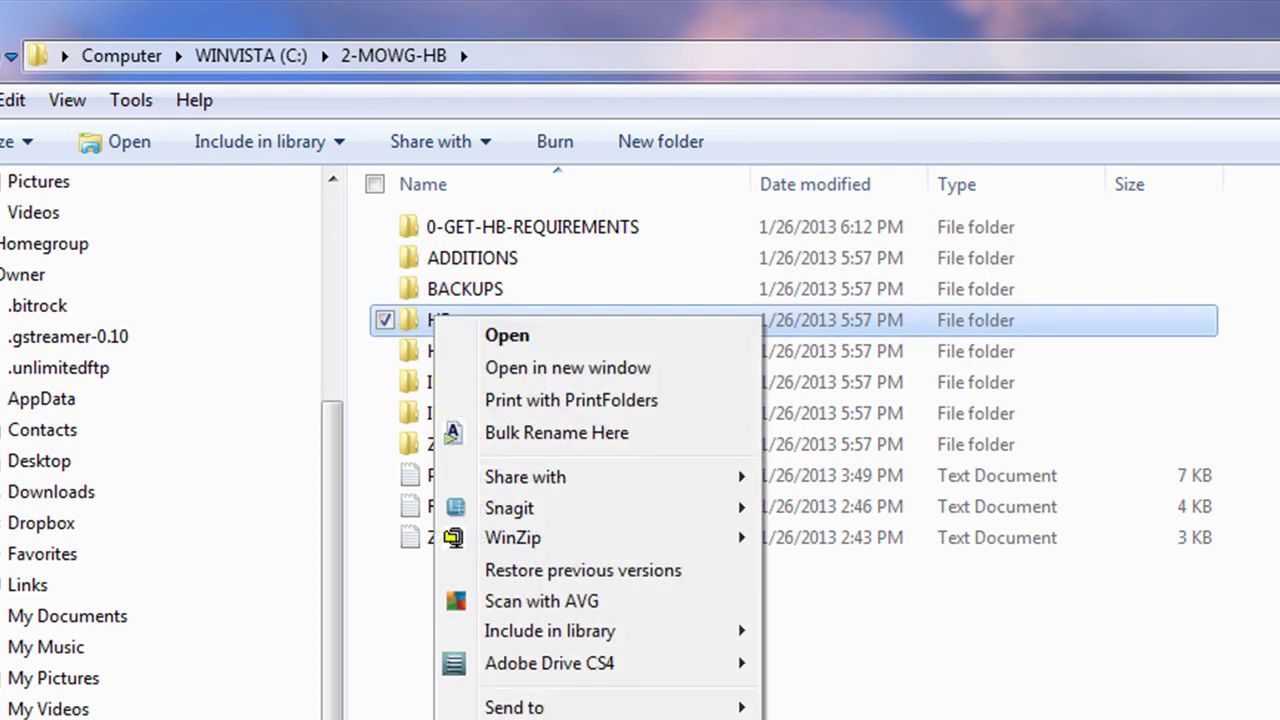
{"action": "key", "text": "Delete"}
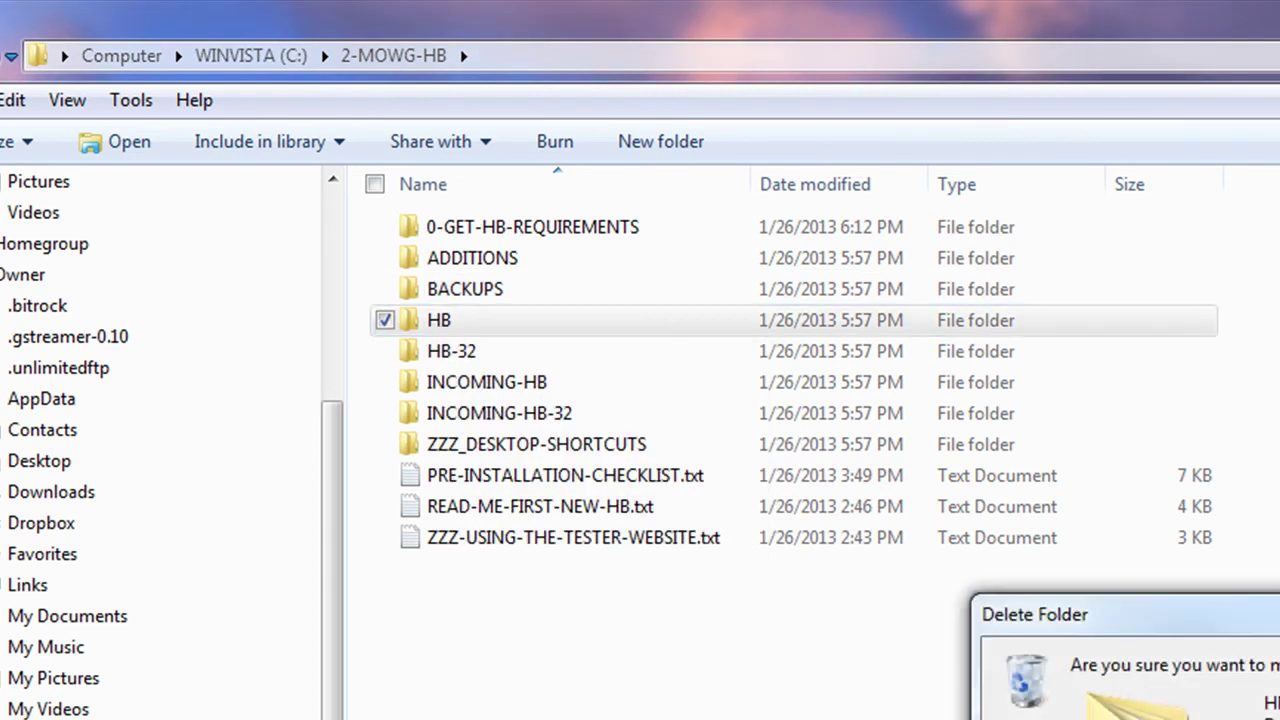
{"action": "key", "text": "Return"}
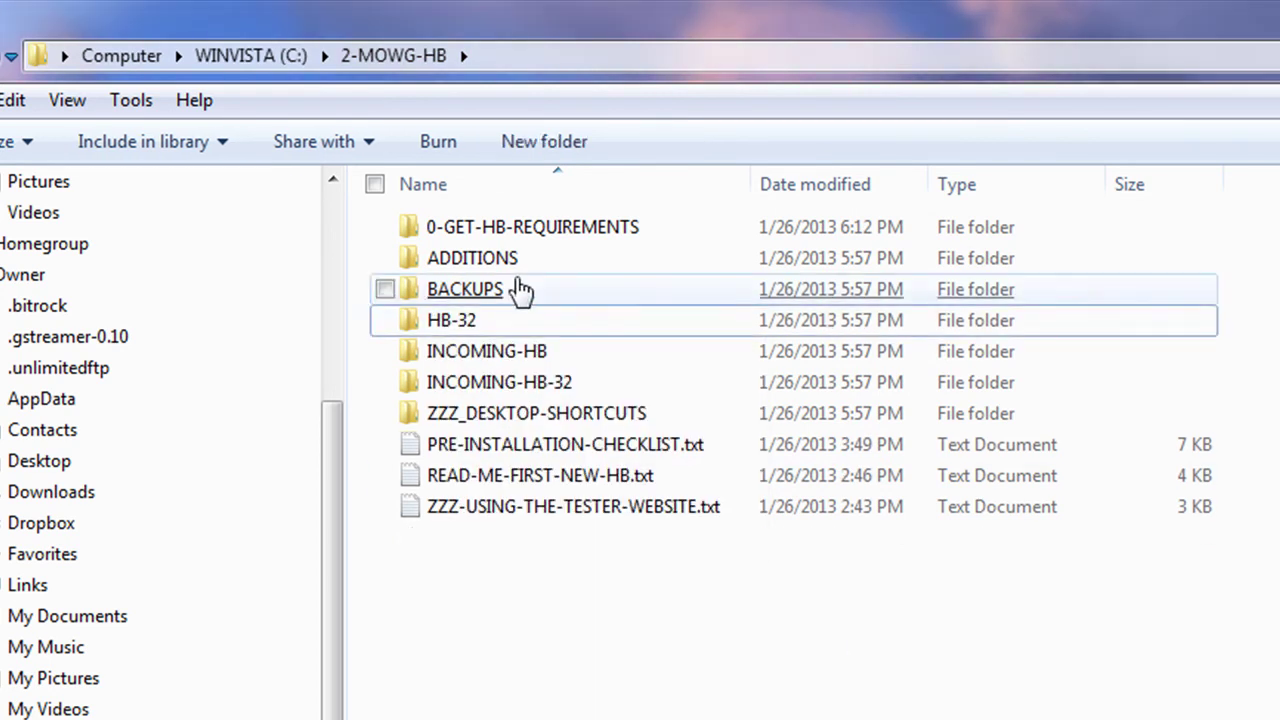
Step: Copy HB from BACKUPS\BACKUP-HB and paste it into 2-MOWG-HB
{"action": "double_click", "coordinate": [485, 289]}
{"action": "double_click", "coordinate": [512, 232]}
{"action": "right_click", "coordinate": [434, 228]}
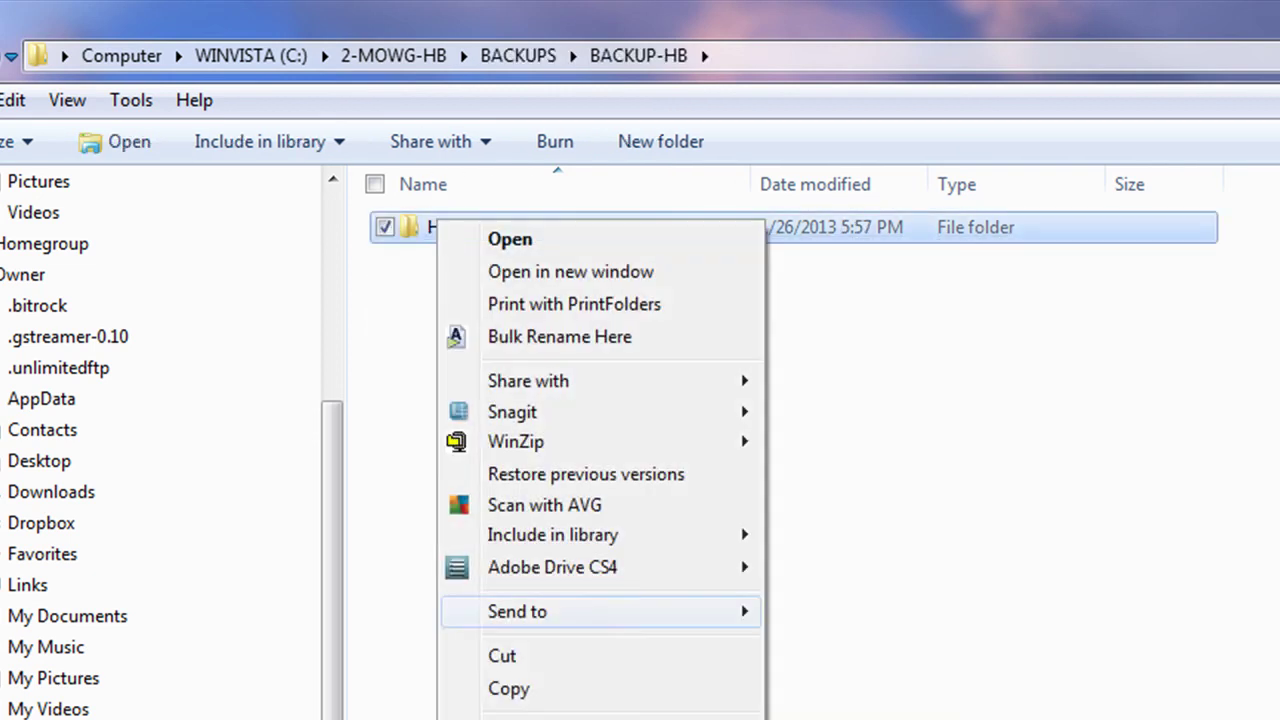
{"action": "left_click", "coordinate": [545, 697]}
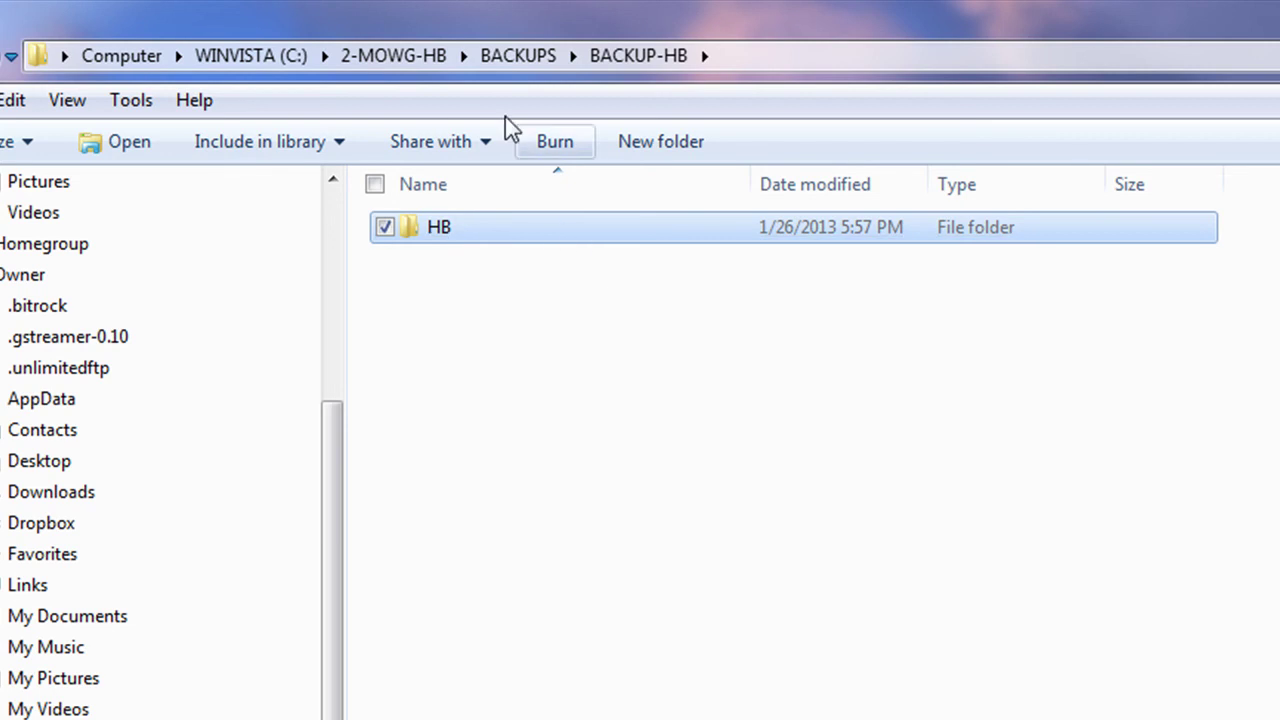
{"action": "left_click", "coordinate": [406, 55]}
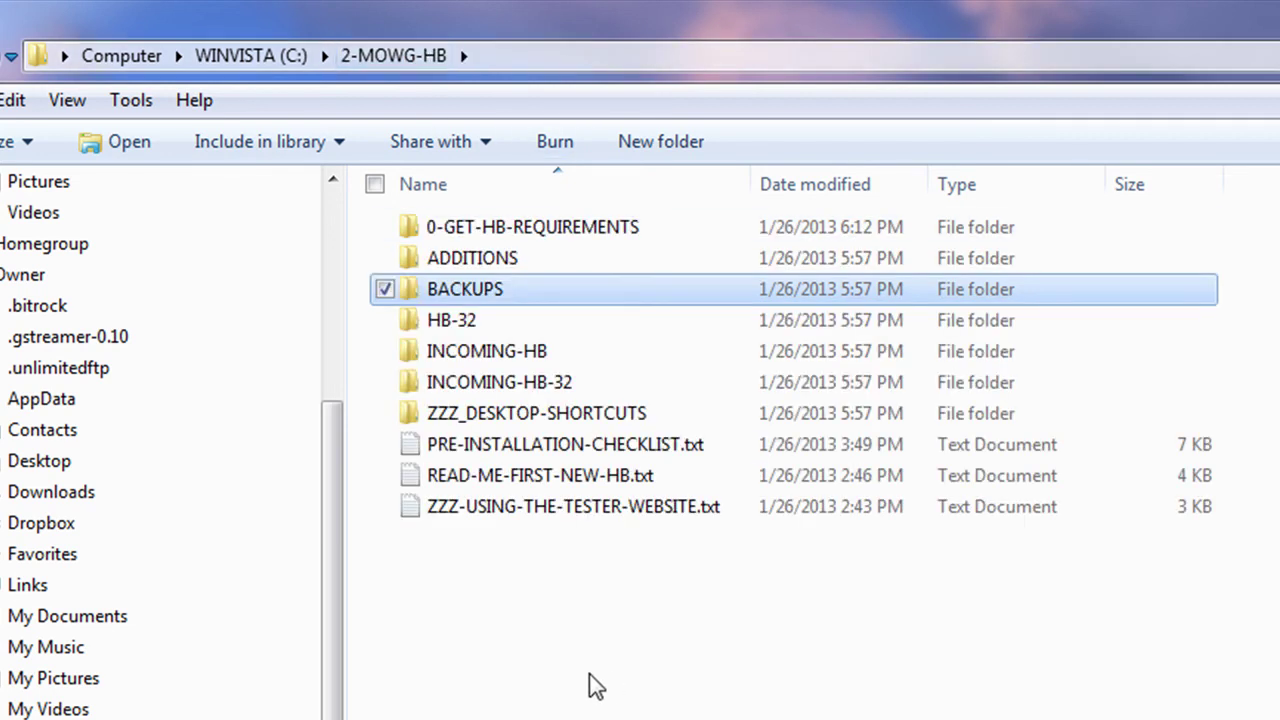
{"action": "right_click", "coordinate": [595, 637]}
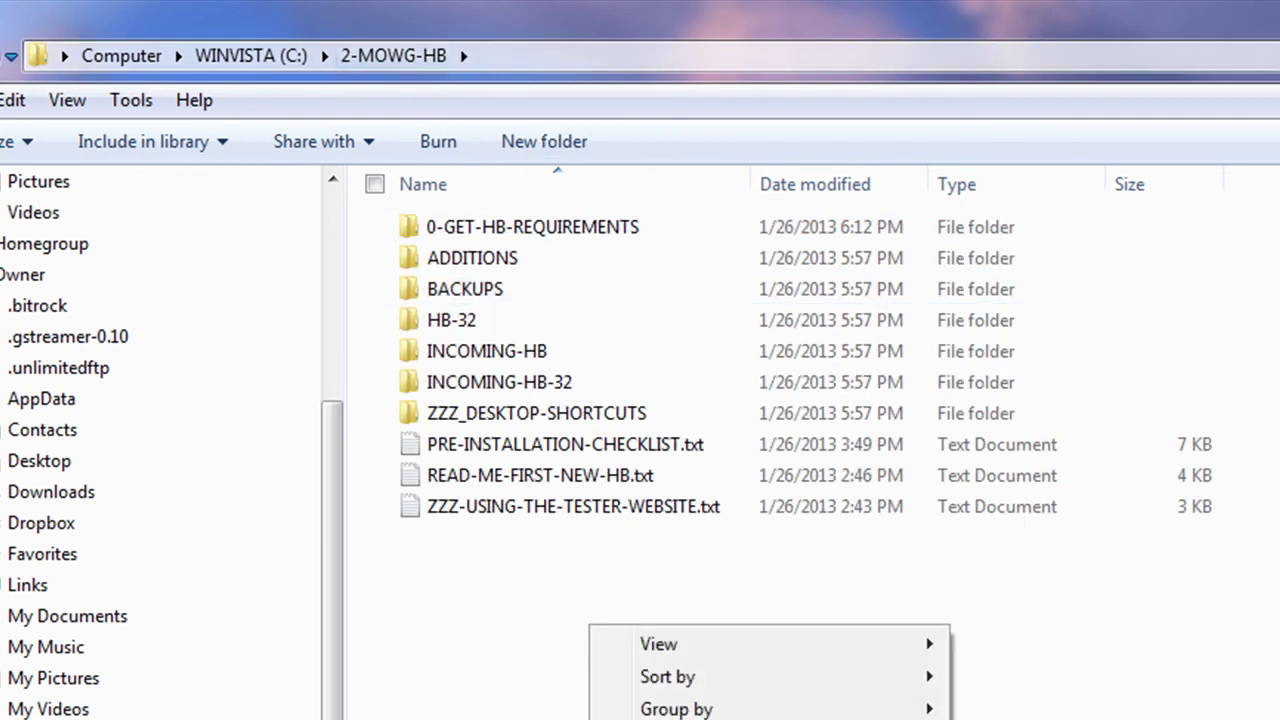
{"action": "left_click", "coordinate": [680, 718]}
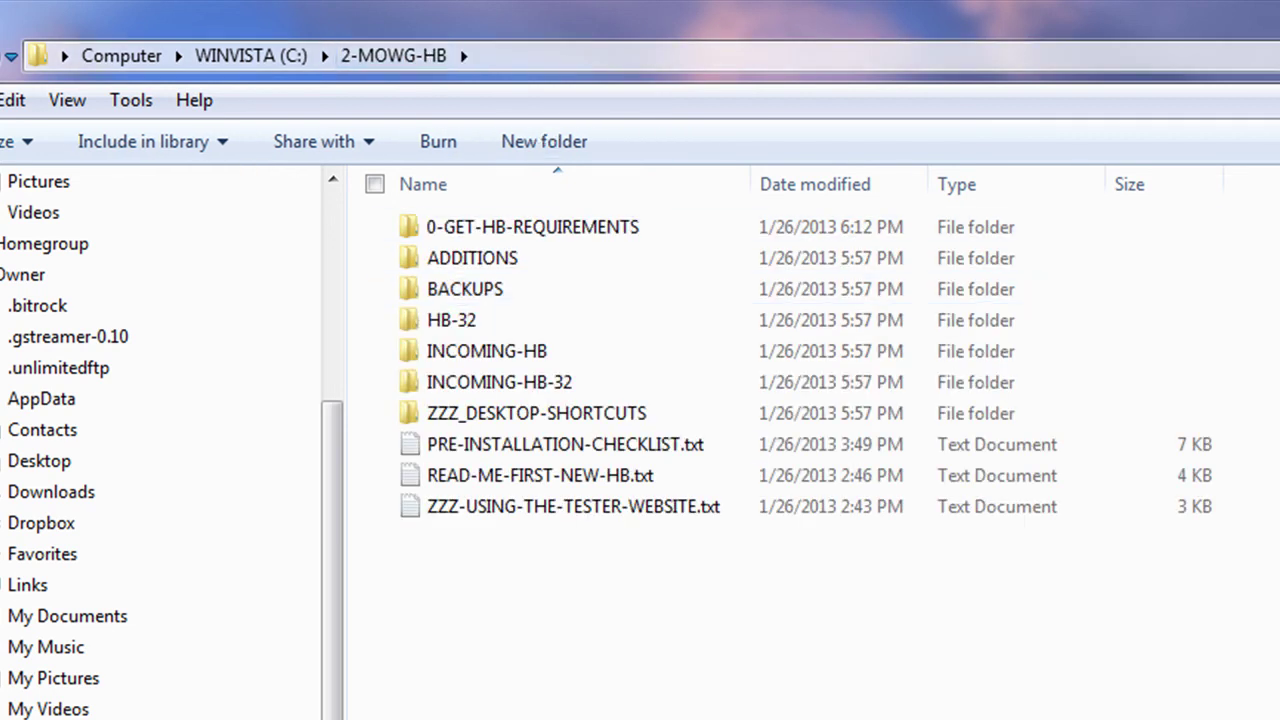
{"action": "left_click", "coordinate": [550, 712]}
Step: Check the restored HB\HB-GEO\SYSTEM\finish-zips.bat in Notepad for the (x86) WinZip path
{"action": "double_click", "coordinate": [437, 320]}
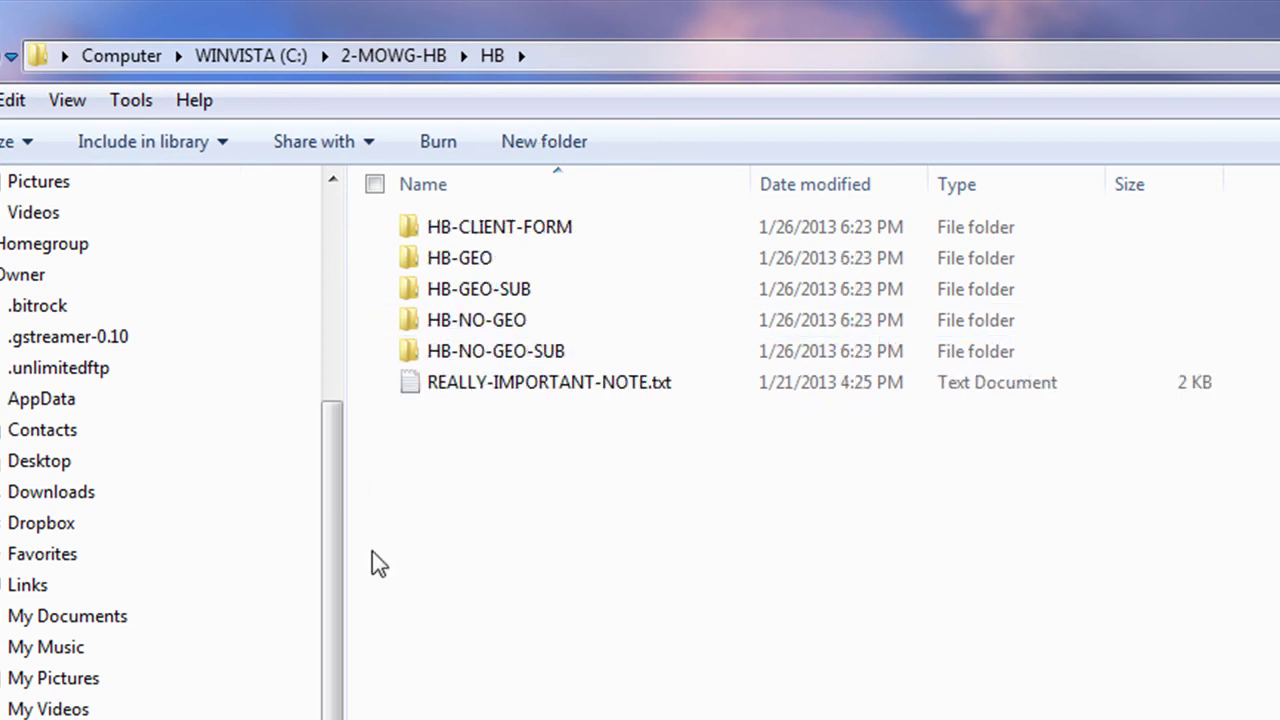
{"action": "double_click", "coordinate": [457, 258]}
{"action": "double_click", "coordinate": [463, 320]}
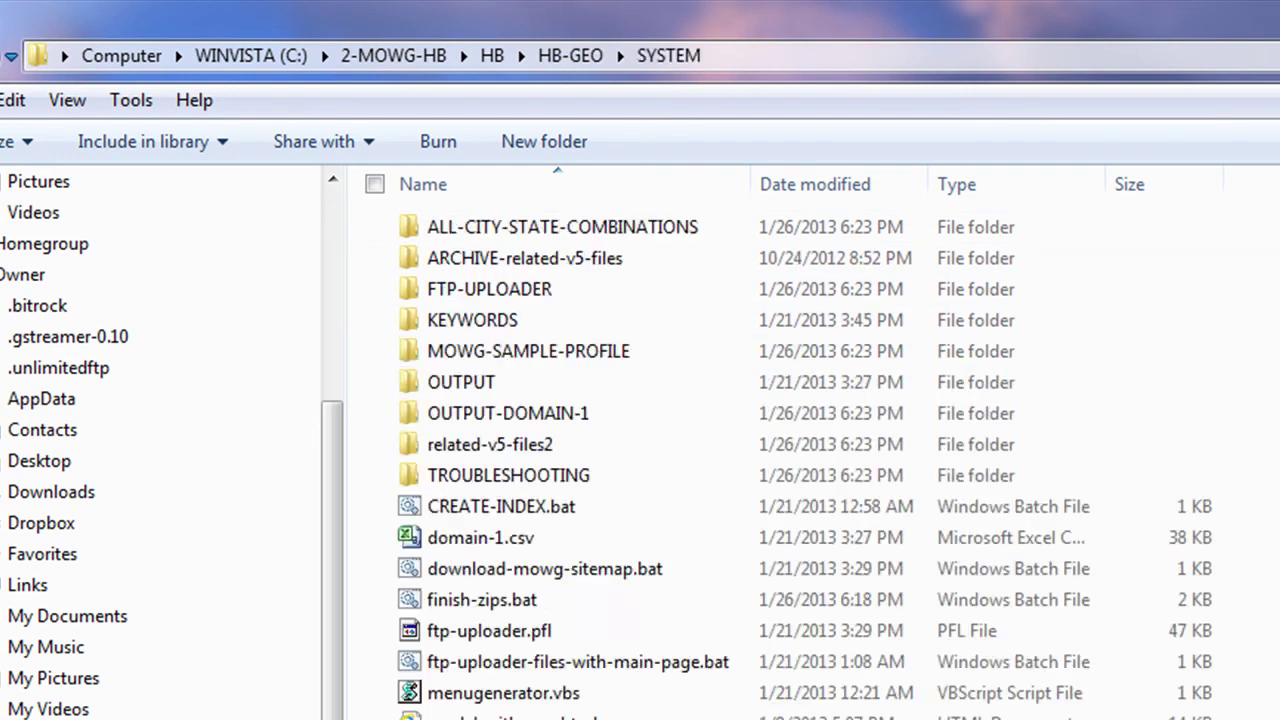
{"action": "right_click", "coordinate": [497, 606]}
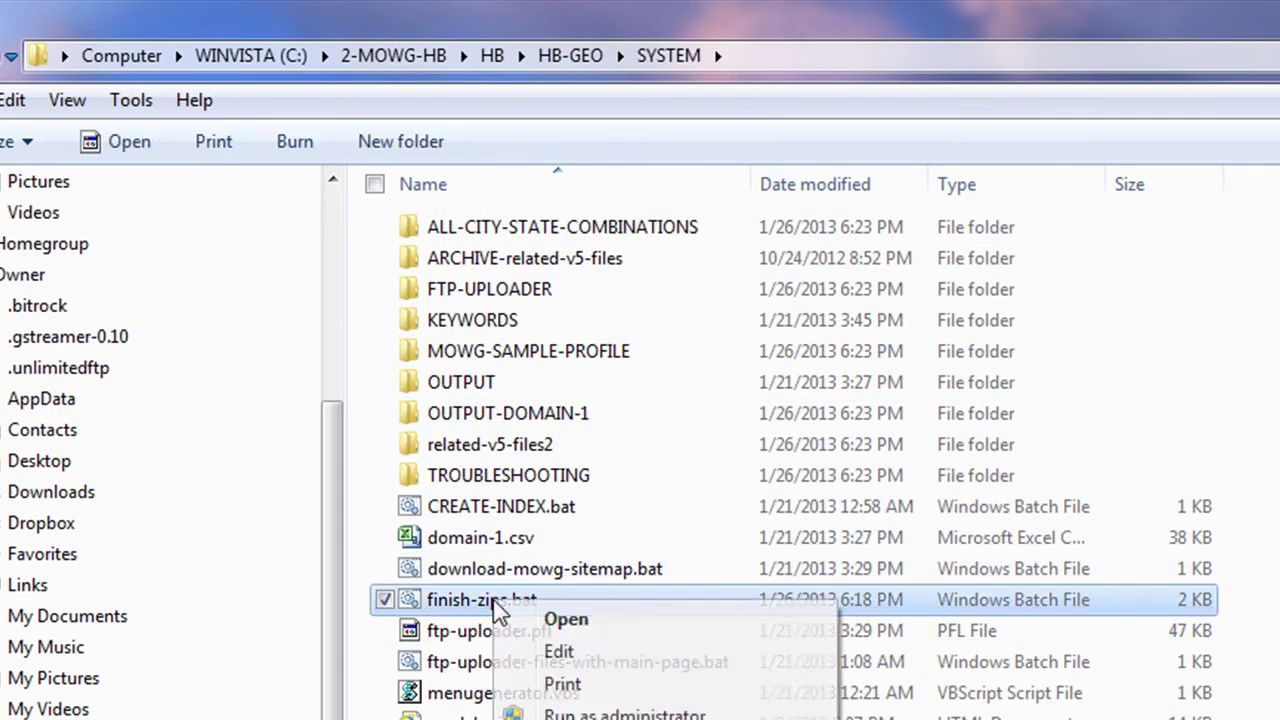
{"action": "left_click", "coordinate": [530, 652]}
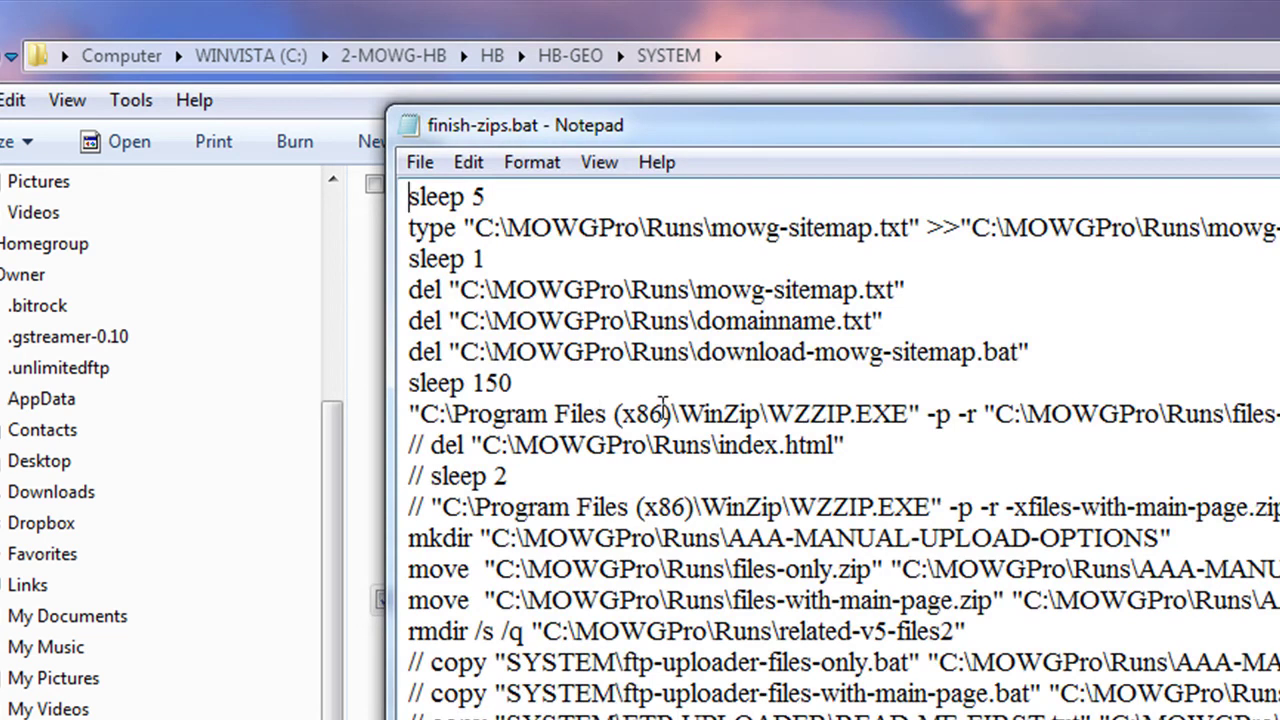
{"action": "key", "text": "alt+F4"}
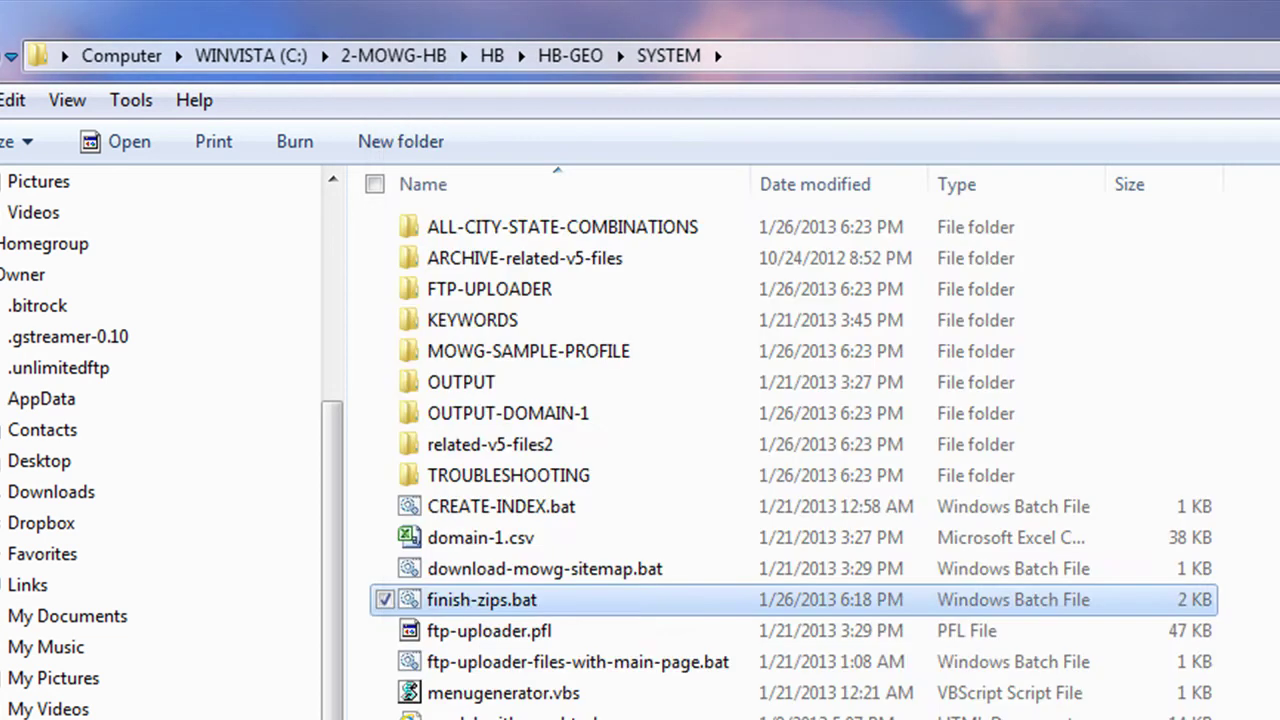
{"action": "left_click", "coordinate": [490, 57]}
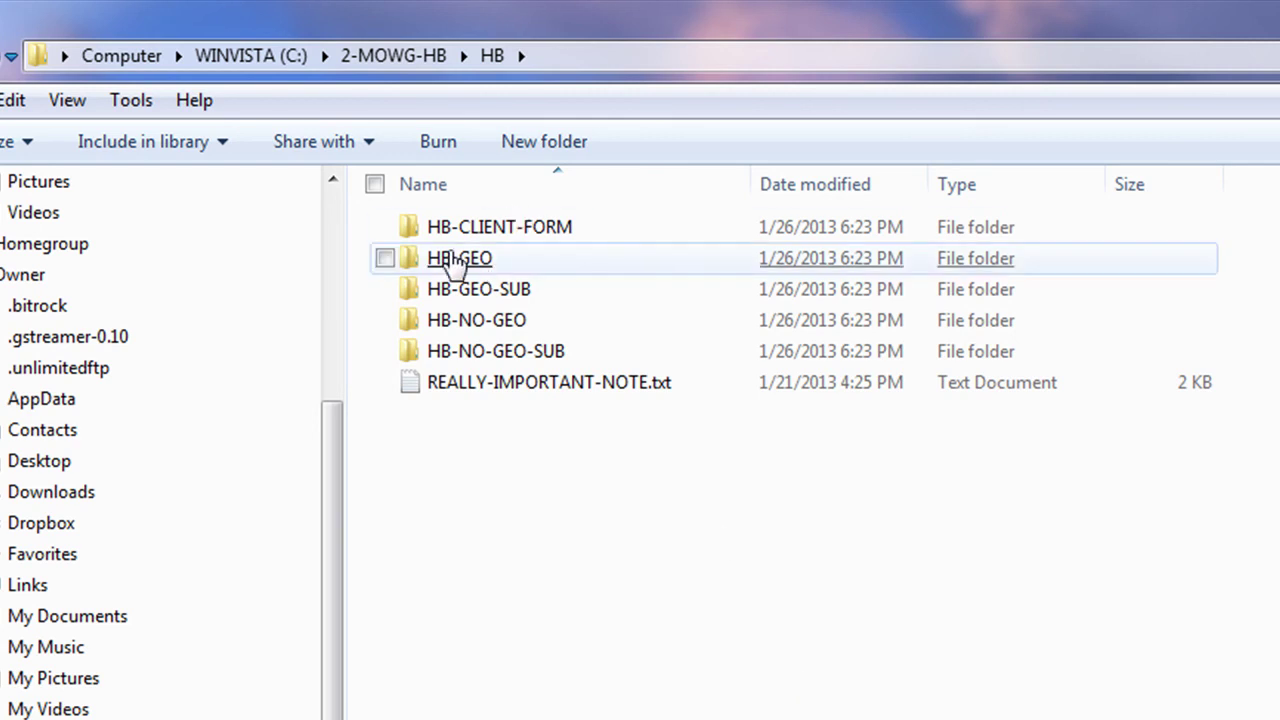
{"action": "mouse_move", "coordinate": [450, 268]}
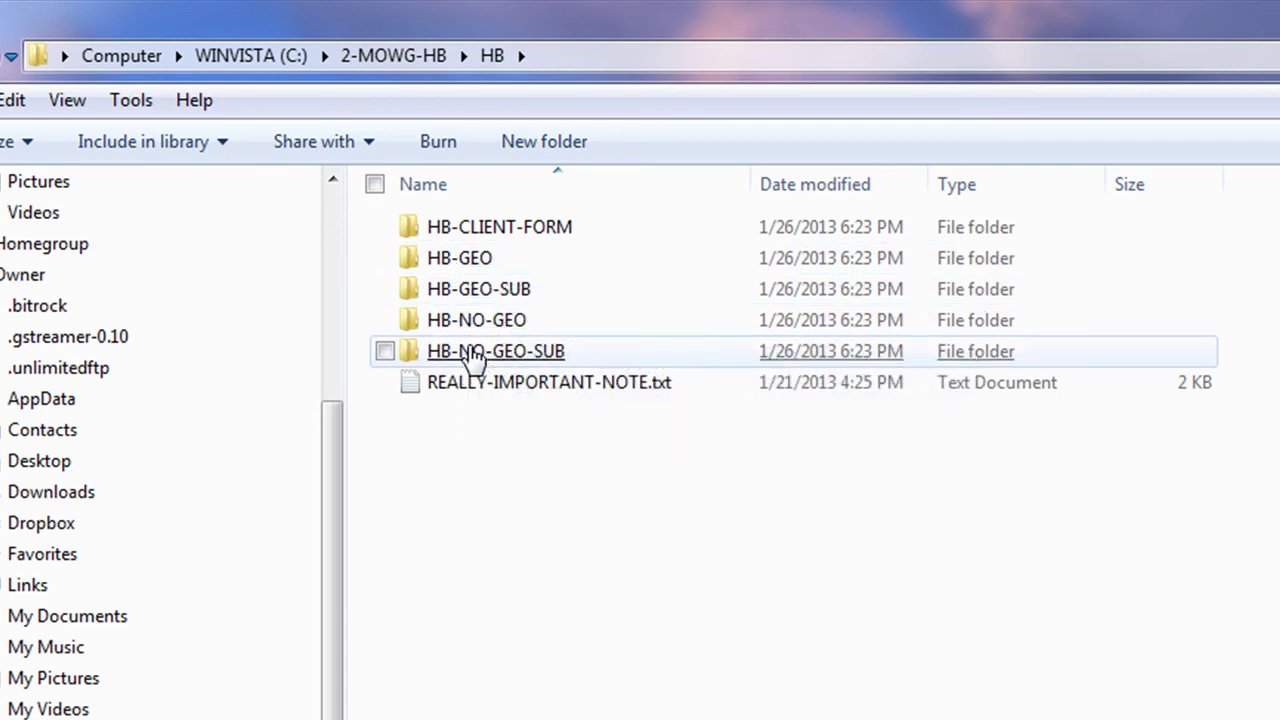
Step: Inspect the HB-32 folder, then the restored HB\HB-GEO folder
{"action": "left_click", "coordinate": [395, 62]}
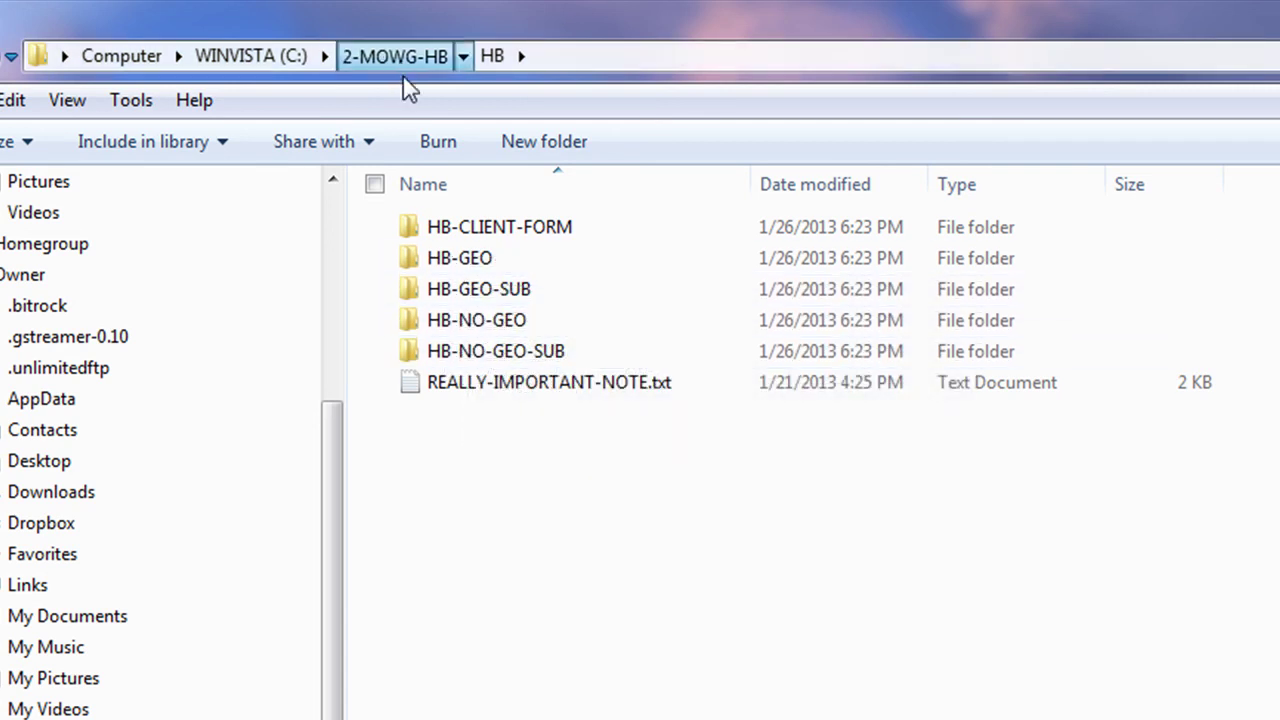
{"action": "double_click", "coordinate": [450, 351]}
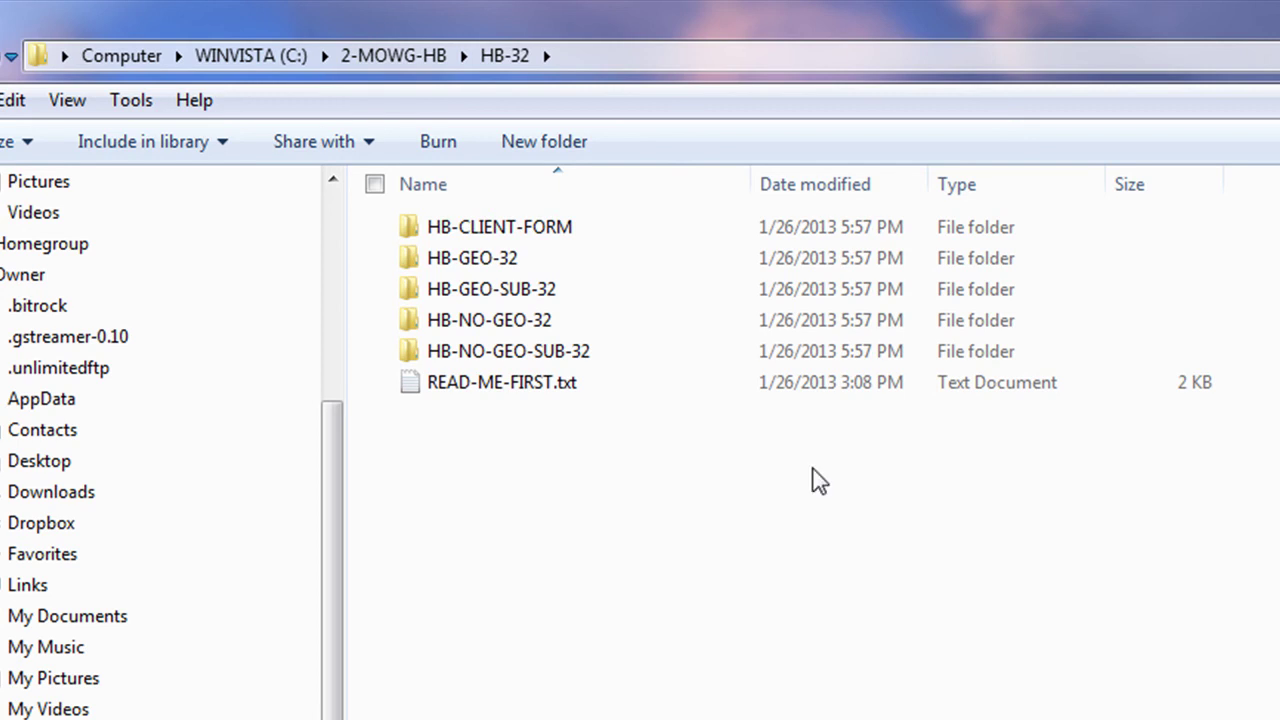
{"action": "left_click", "coordinate": [392, 55]}
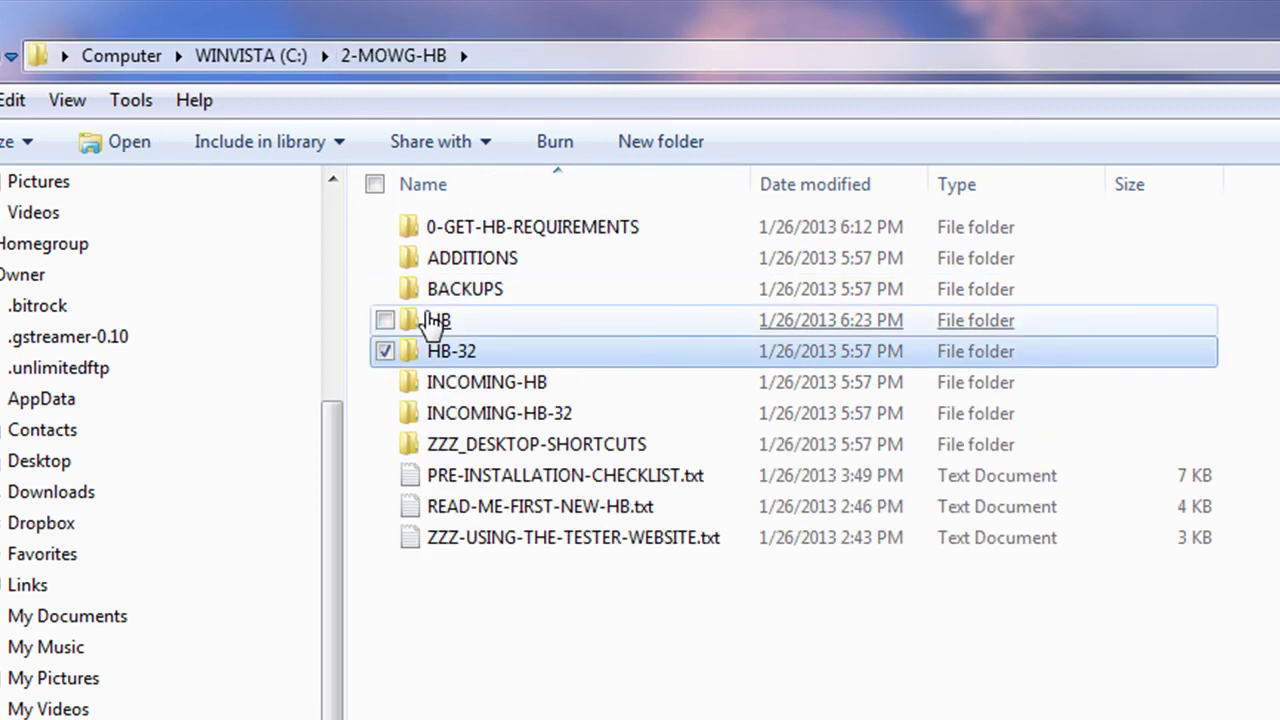
{"action": "double_click", "coordinate": [432, 321]}
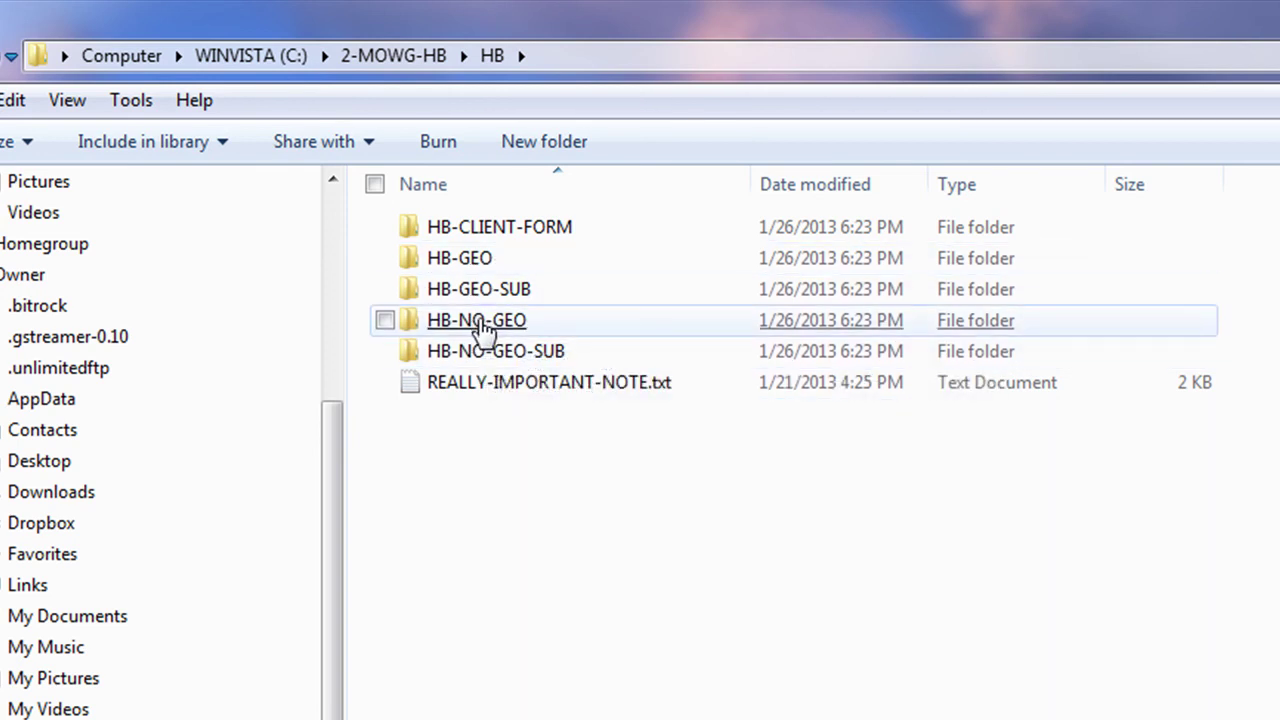
{"action": "double_click", "coordinate": [470, 262]}
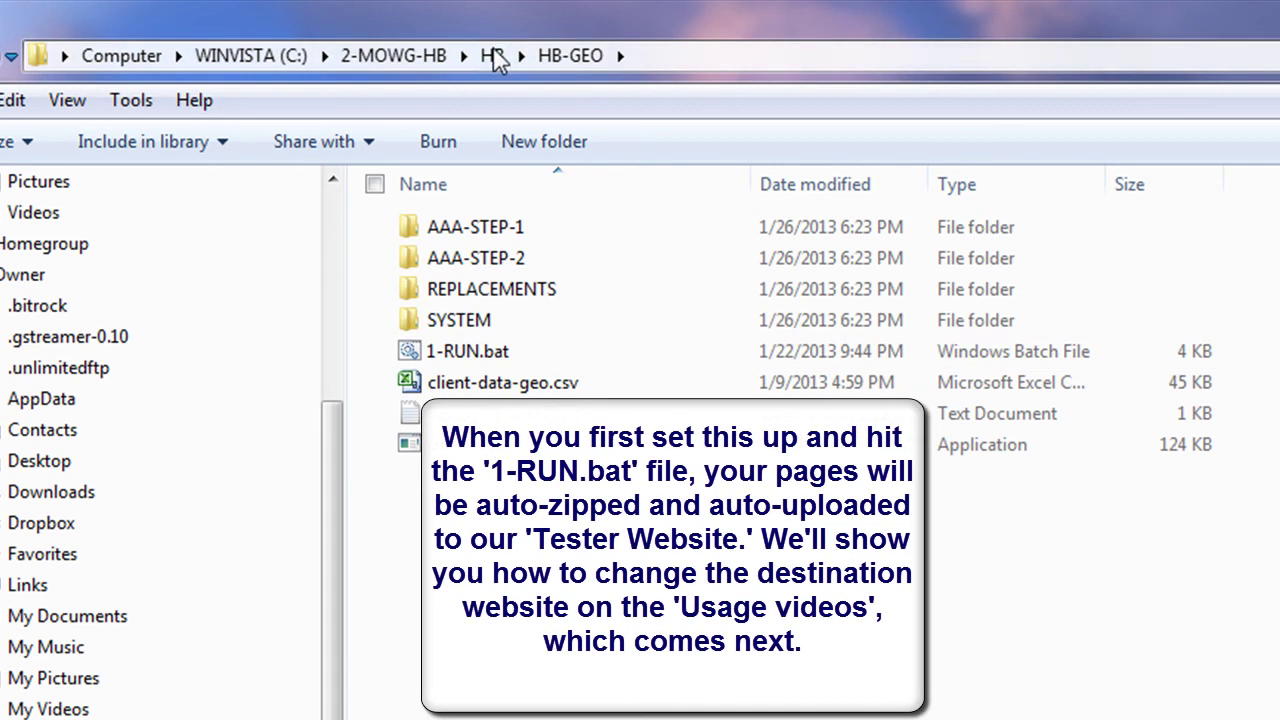
Step: Look through HB-GEO-SUB, HB-NO-GEO and HB-NO-GEO-SUB, then return to 2-MOWG-HB
{"action": "left_click", "coordinate": [491, 55]}
{"action": "double_click", "coordinate": [465, 289]}
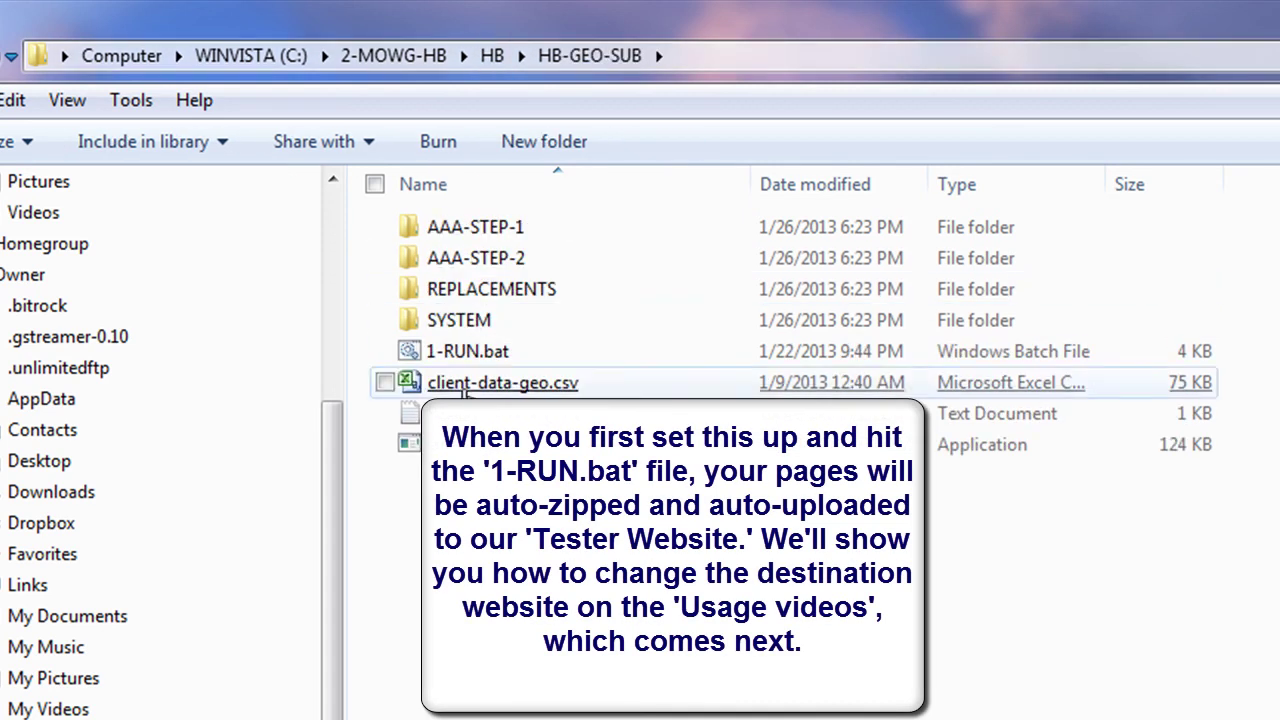
{"action": "left_click", "coordinate": [495, 56]}
{"action": "left_click", "coordinate": [486, 326]}
{"action": "double_click", "coordinate": [486, 326]}
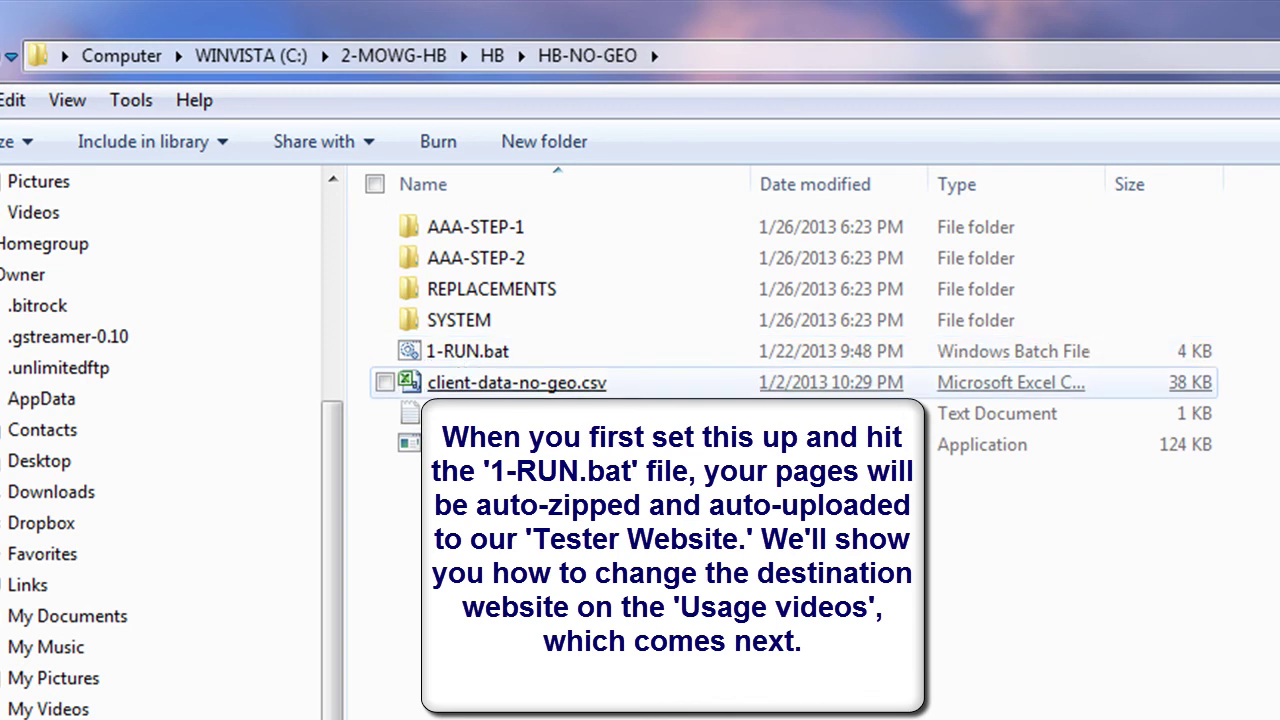
{"action": "left_click", "coordinate": [497, 54]}
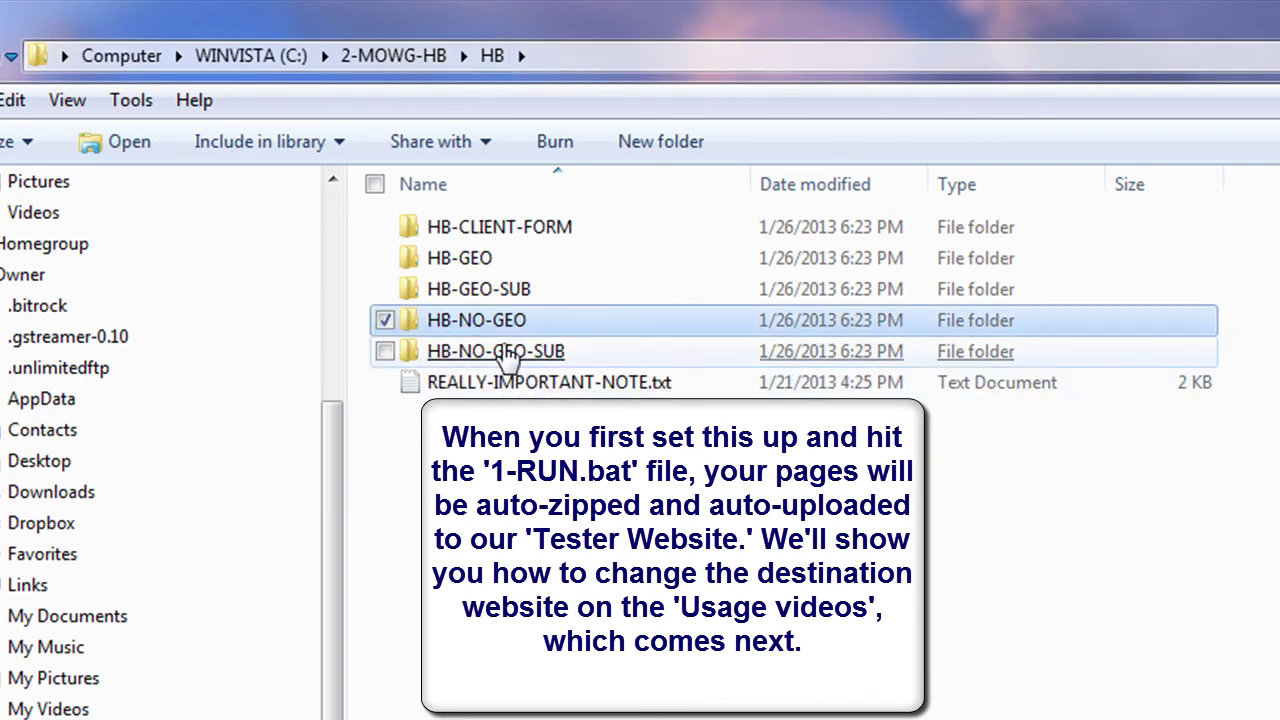
{"action": "double_click", "coordinate": [506, 358]}
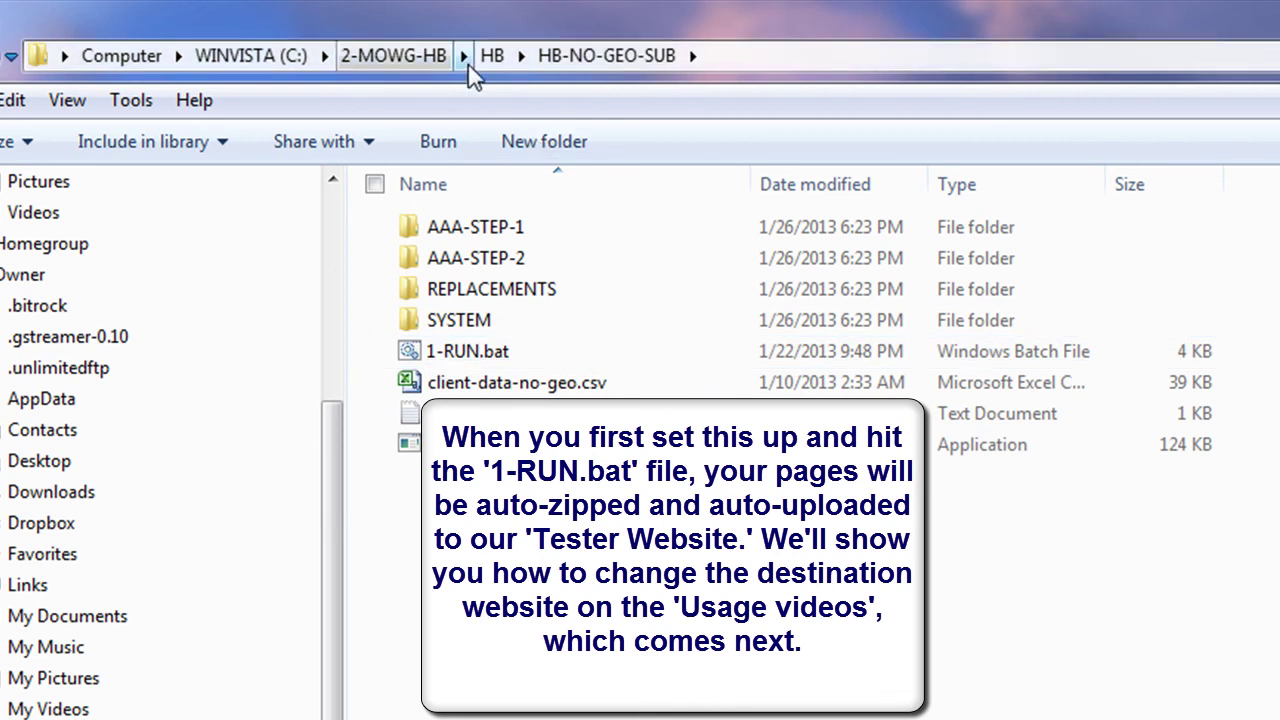
{"action": "left_click", "coordinate": [393, 55]}
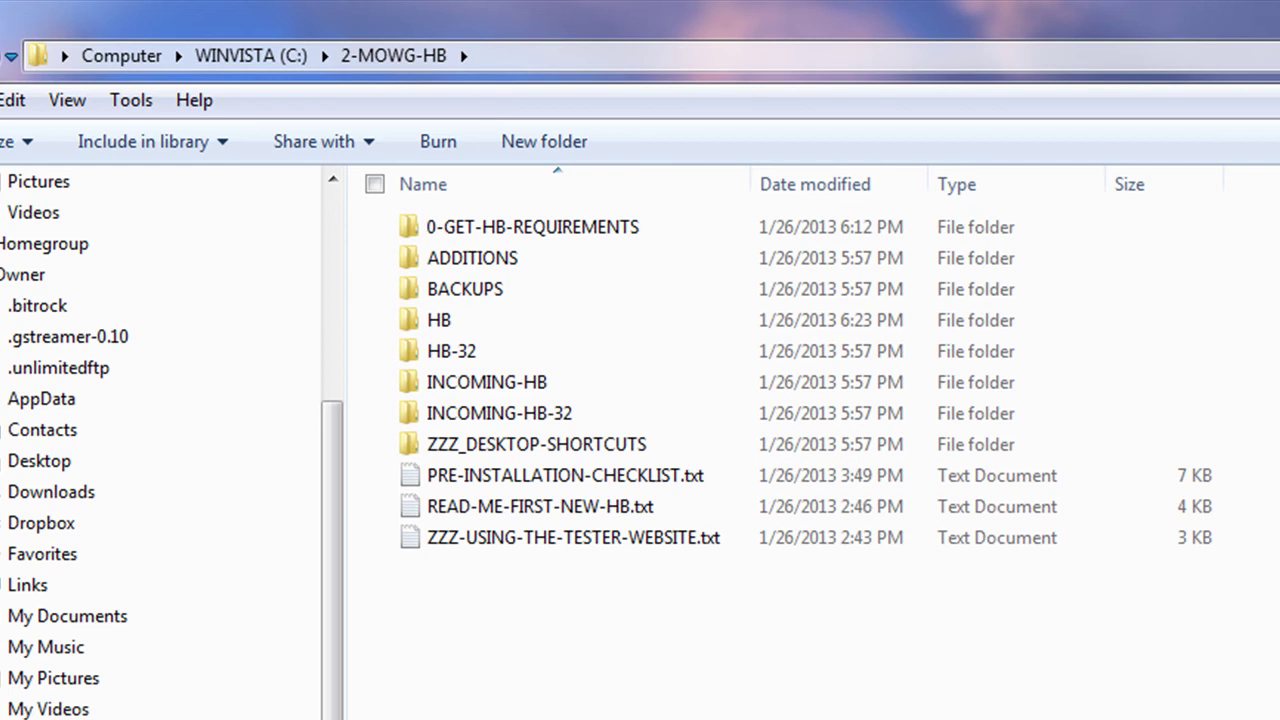
Step: View HB\HB-CLIENT-FORM (CLIENT-FORM, INCOMING-HB, client-form.zip), then return to 2-MOWG-HB
{"action": "left_click", "coordinate": [446, 320]}
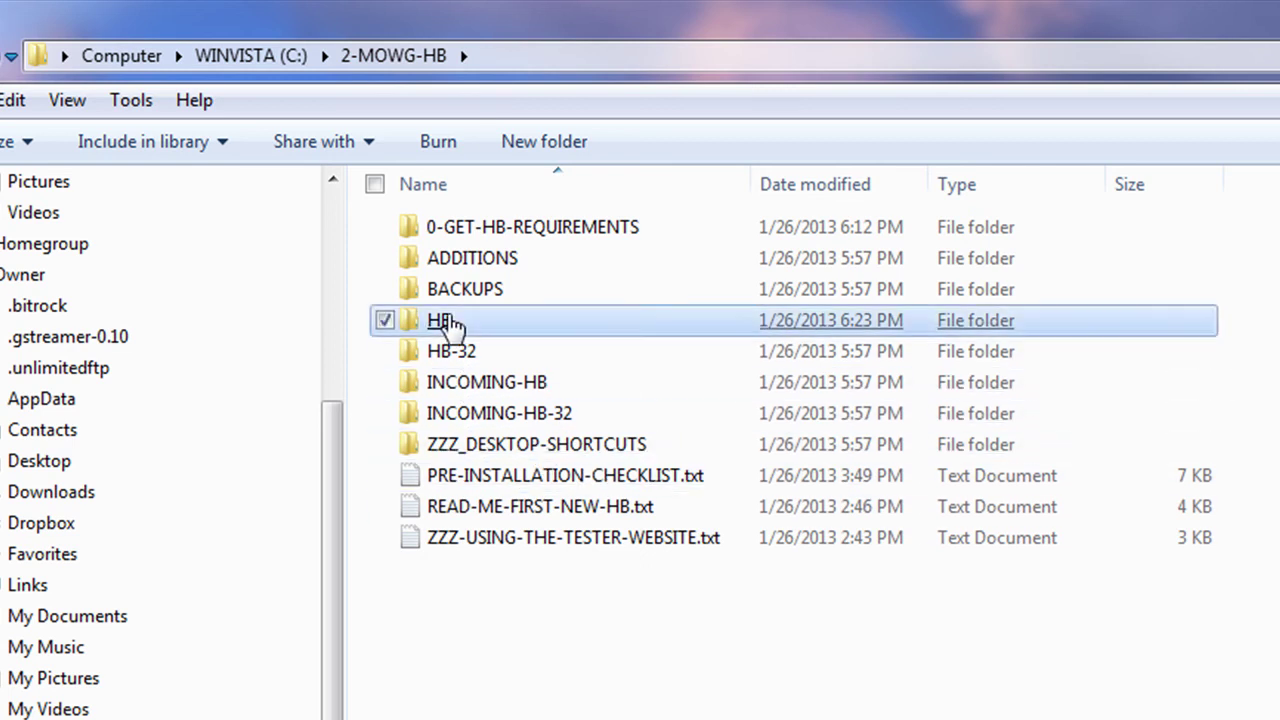
{"action": "left_click", "coordinate": [446, 320]}
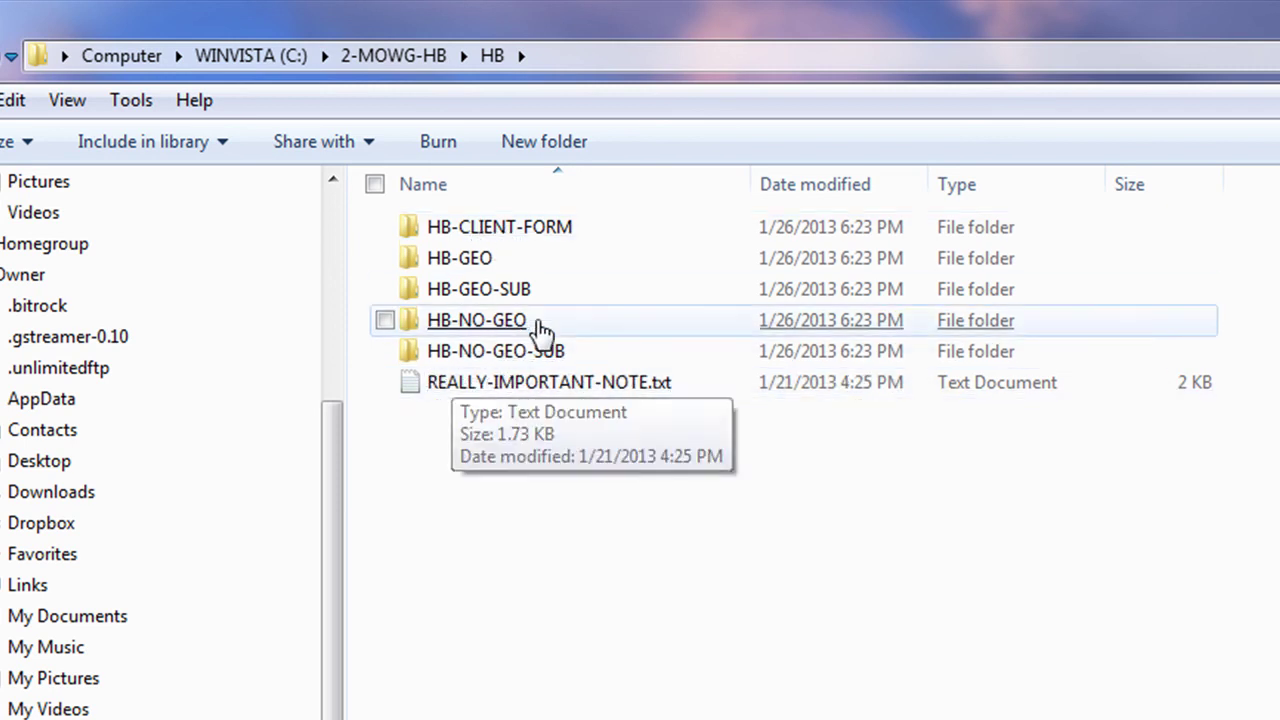
{"action": "left_click", "coordinate": [508, 229]}
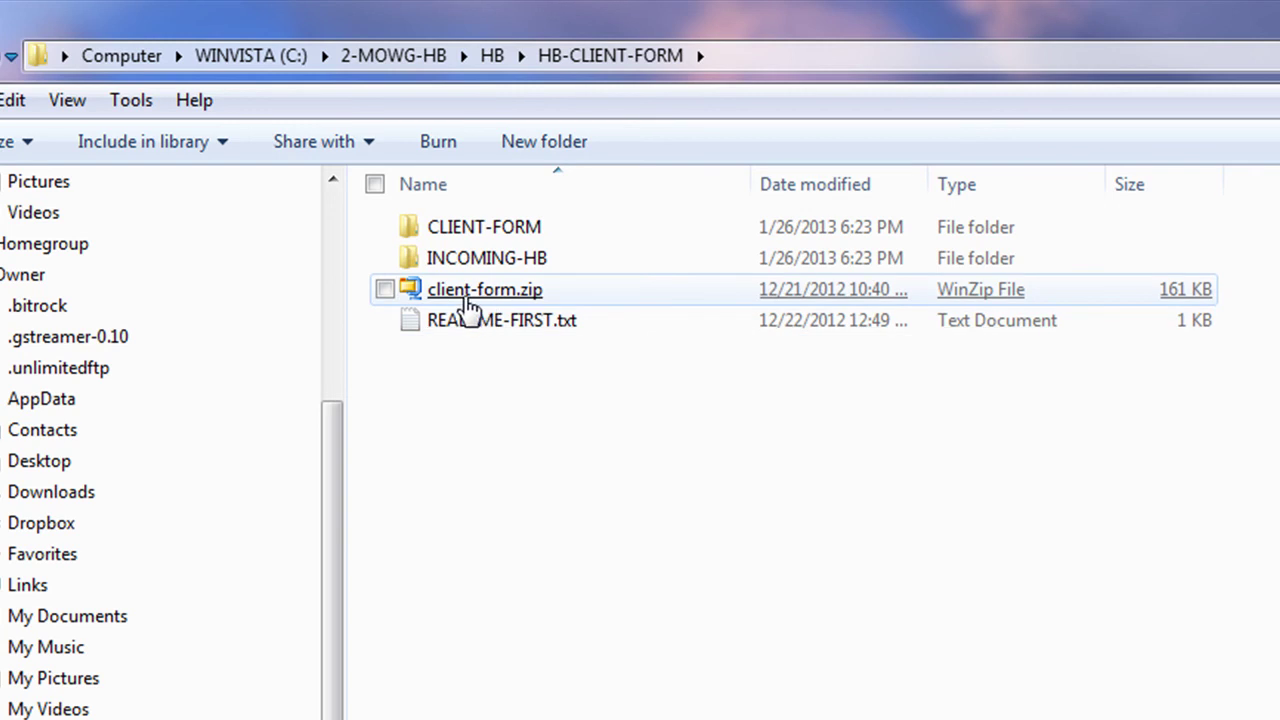
{"action": "mouse_move", "coordinate": [530, 302]}
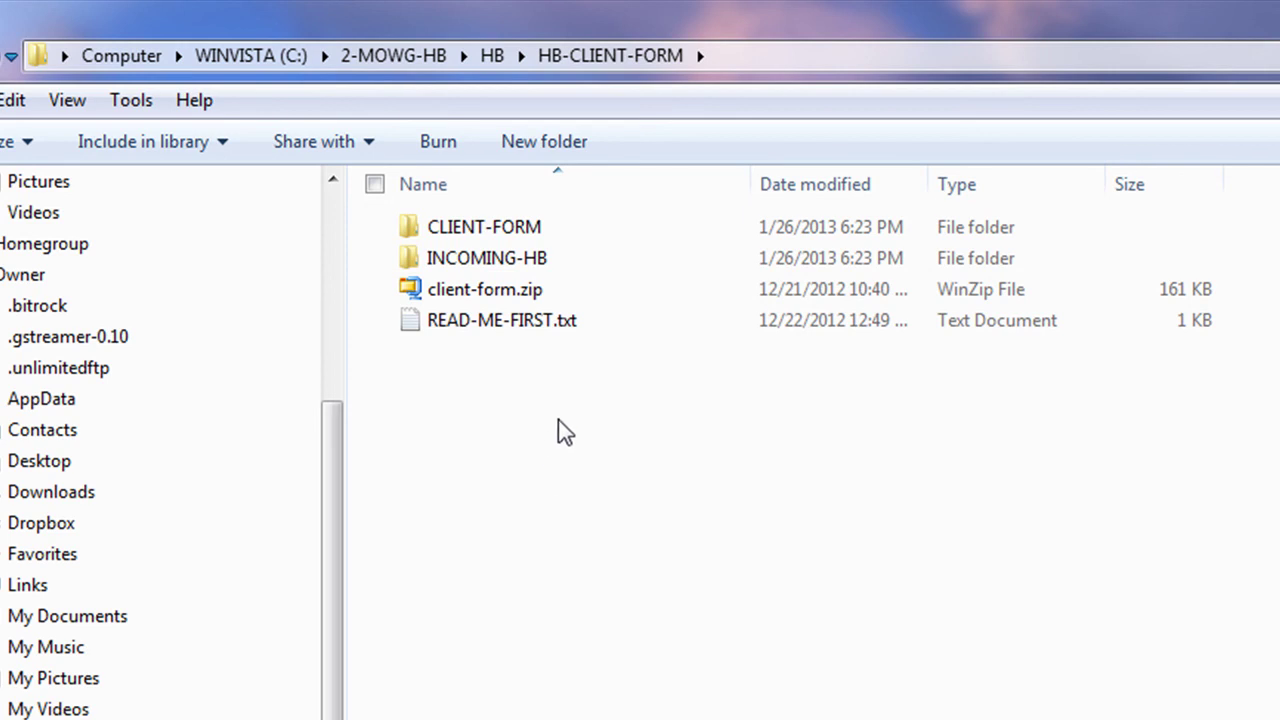
{"action": "left_click", "coordinate": [491, 56]}
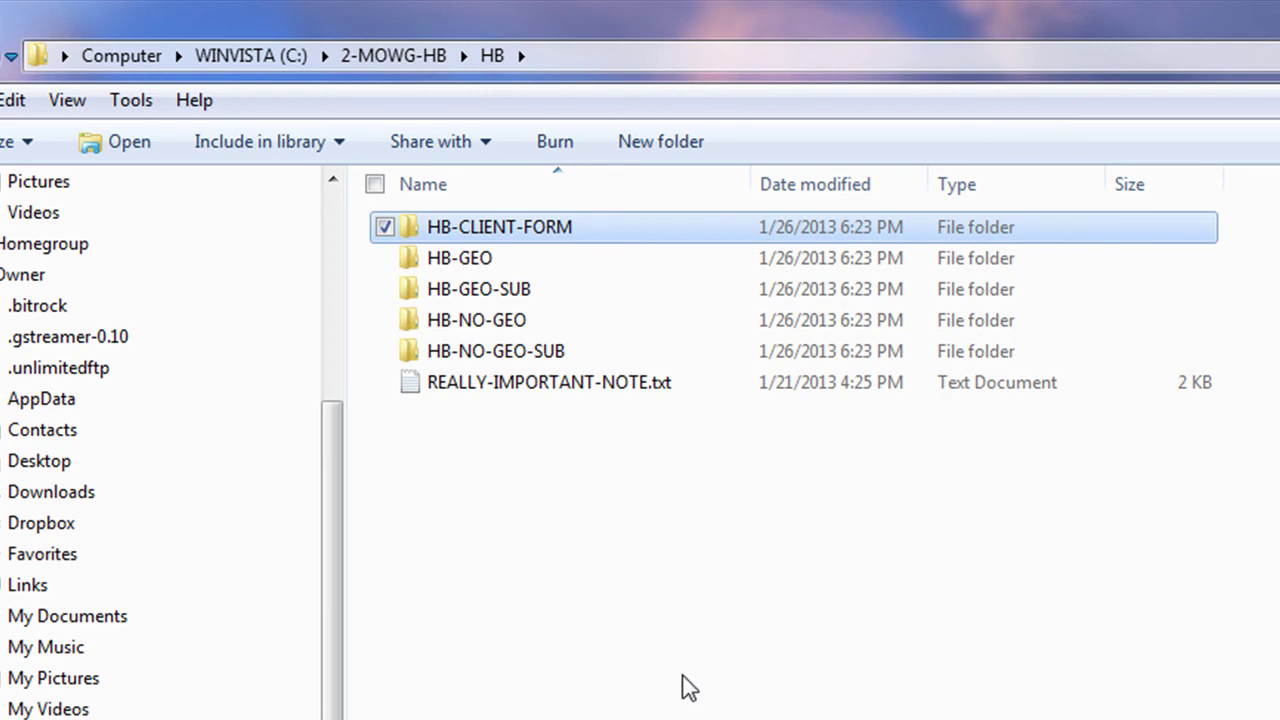
{"action": "left_click", "coordinate": [393, 56]}
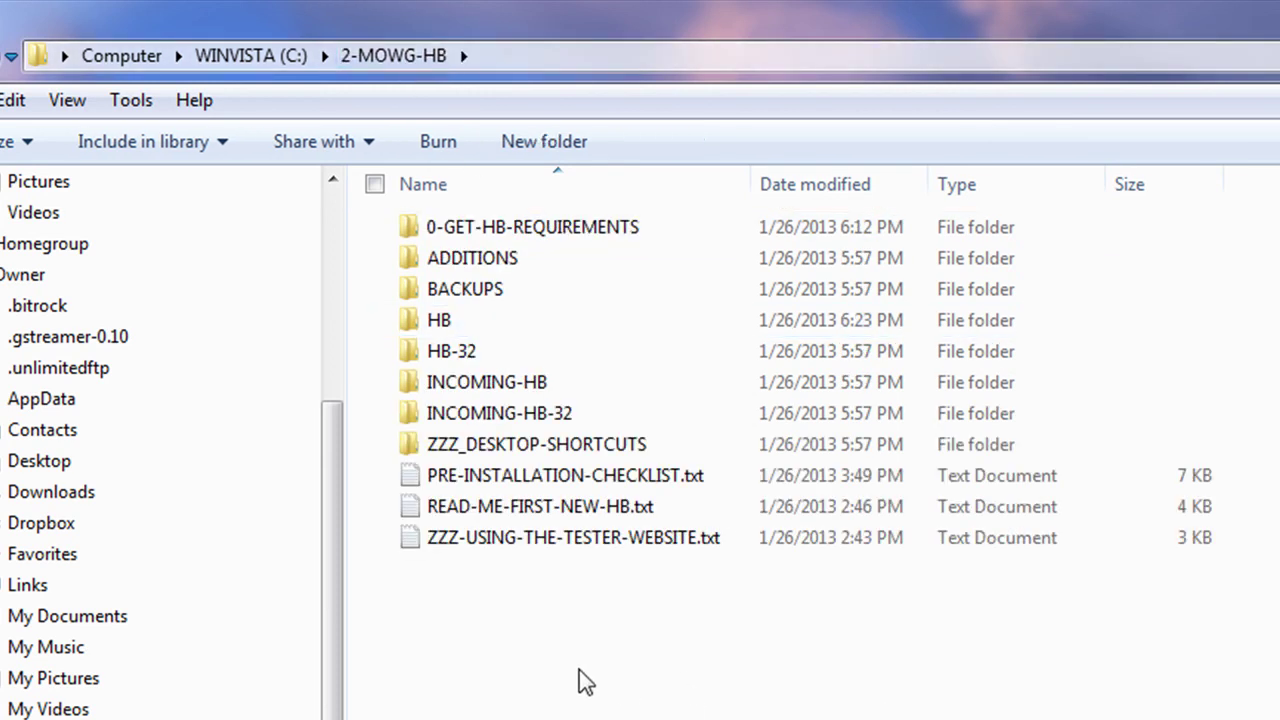
{"action": "mouse_move", "coordinate": [540, 392]}
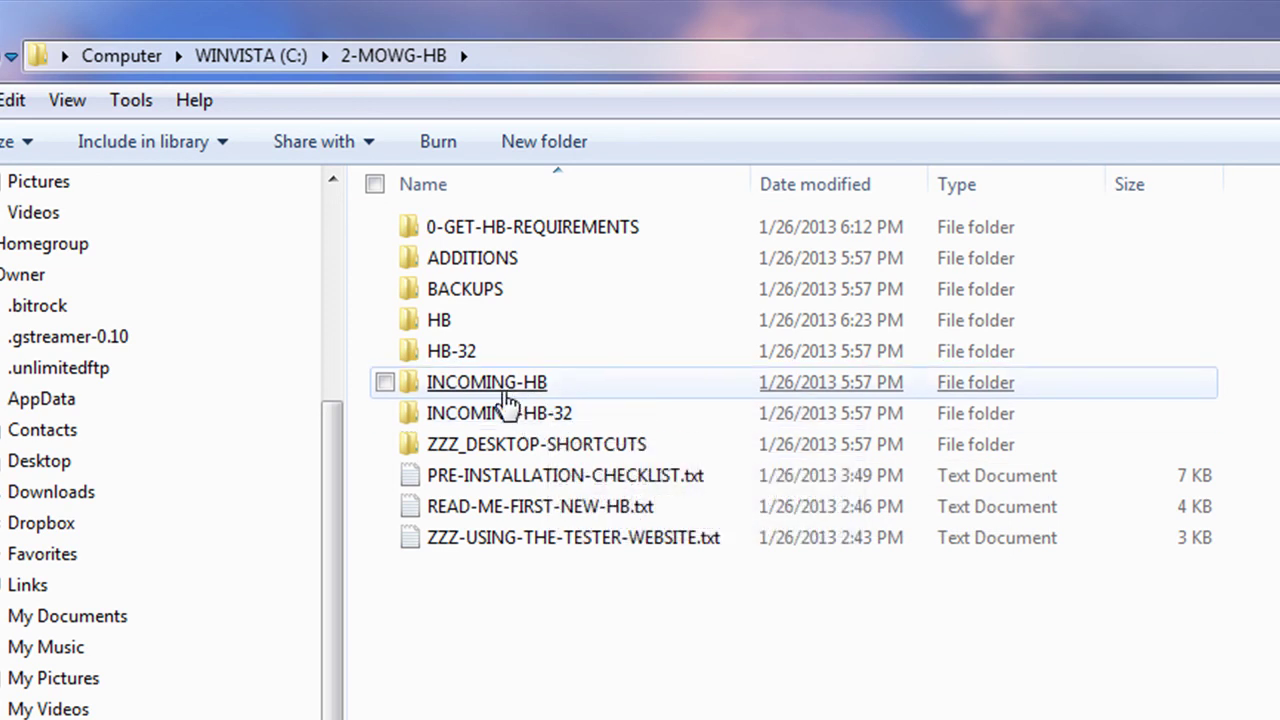
Step: Read the READ-ME-FIRST.txt note inside the INCOMING-HB folder
{"action": "double_click", "coordinate": [435, 386]}
{"action": "left_click", "coordinate": [505, 298]}
{"action": "double_click", "coordinate": [505, 292]}
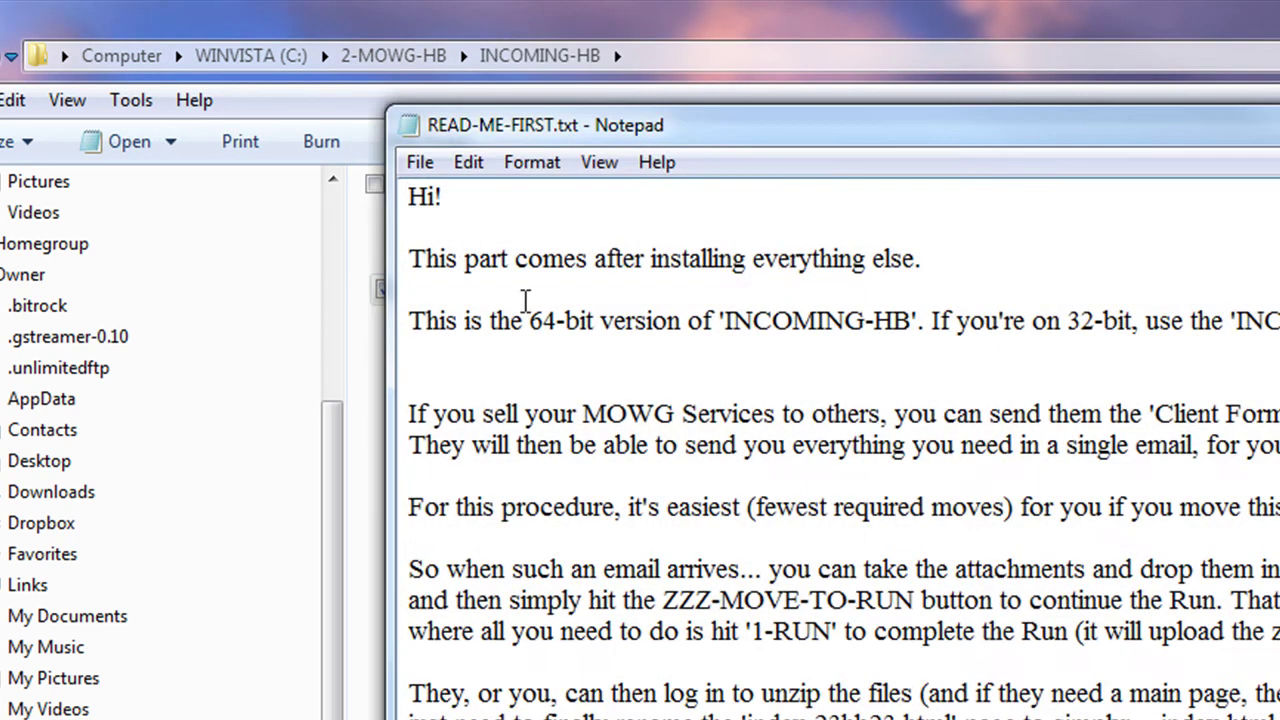
{"action": "key", "text": "alt+F4"}
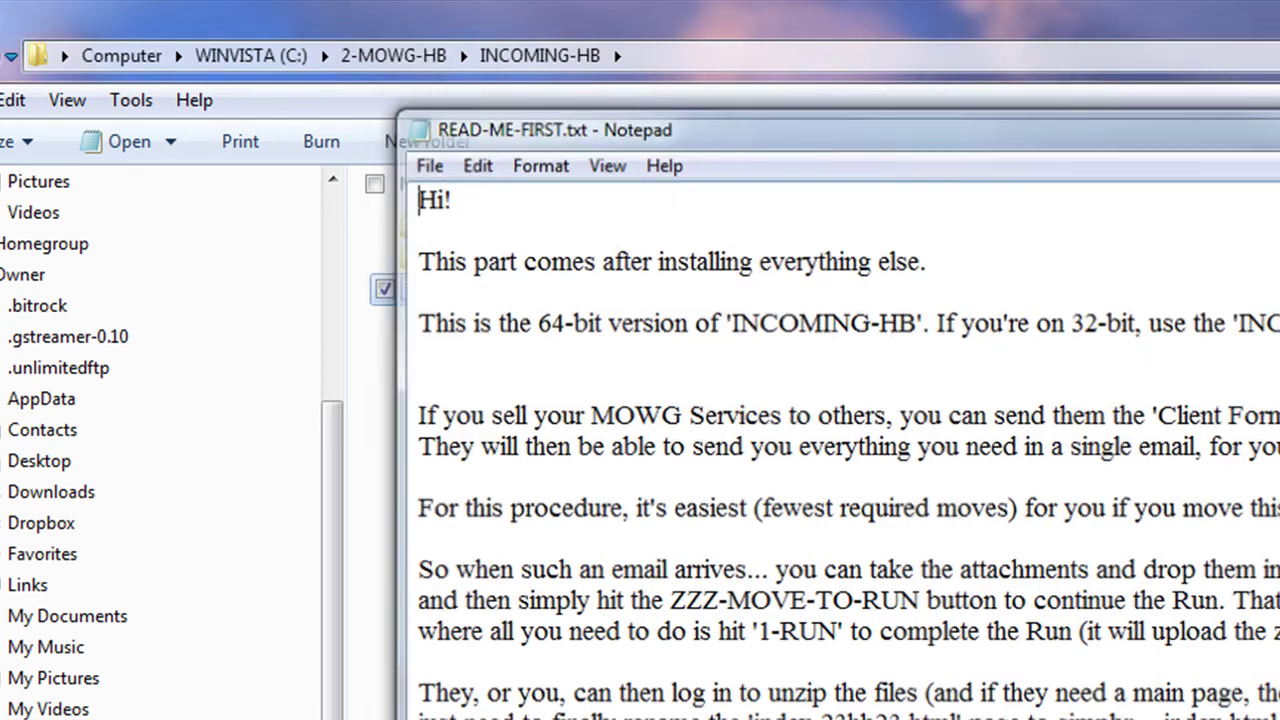
{"action": "left_click", "coordinate": [1023, 697]}
Step: Copy the INCOMING-HB folder from 2-MOWG-HB onto the desktop
{"action": "key", "text": "BackSpace"}
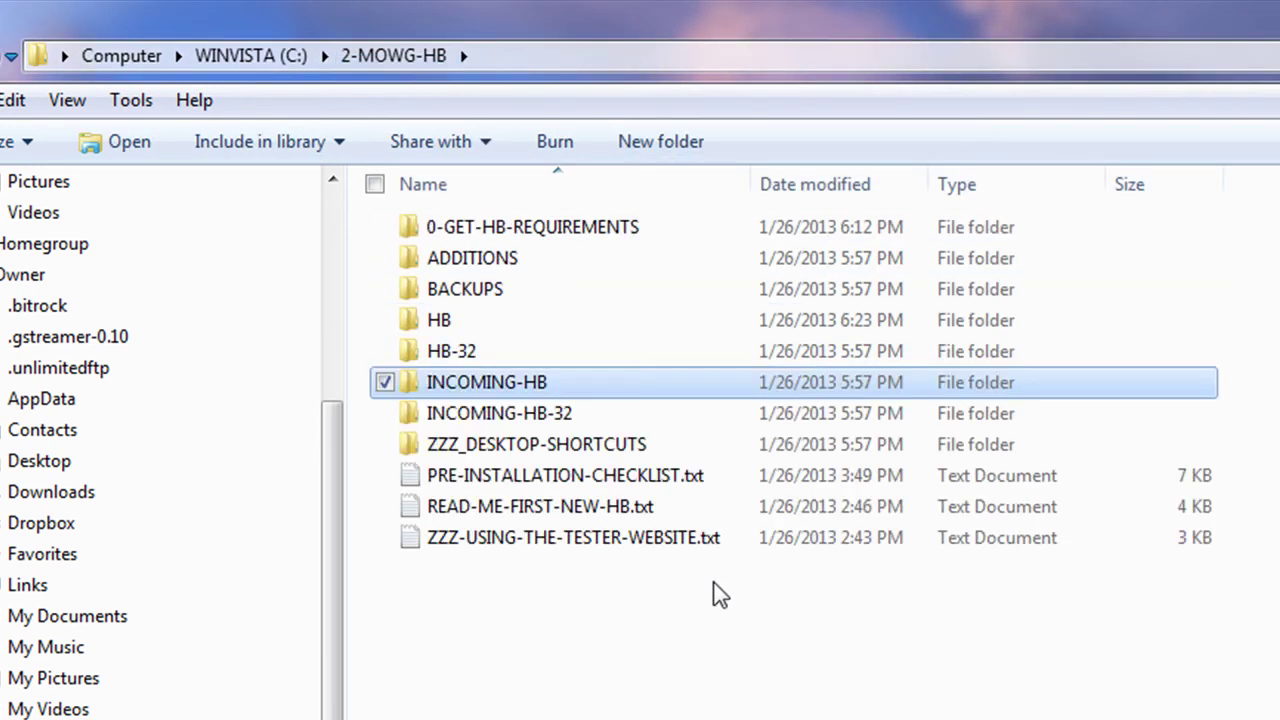
{"action": "right_click", "coordinate": [474, 382]}
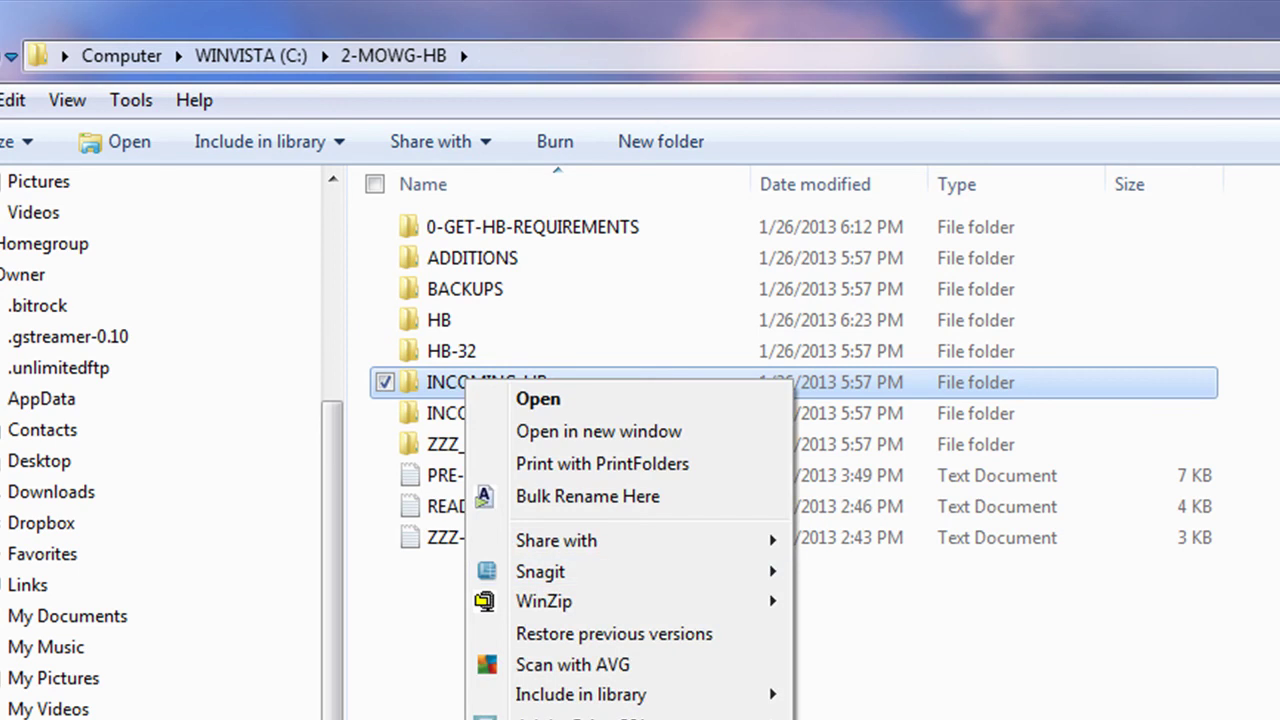
{"action": "key", "text": "Escape"}
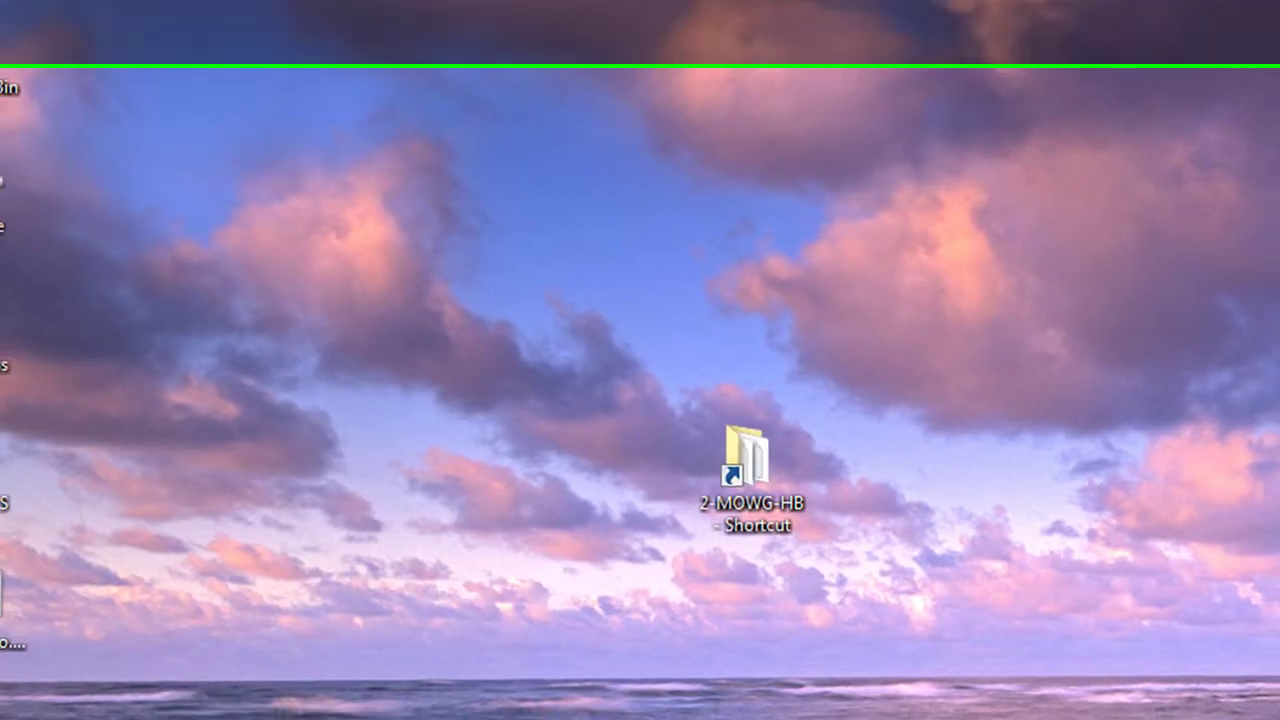
{"action": "right_click", "coordinate": [928, 260]}
{"action": "left_click", "coordinate": [1006, 343]}
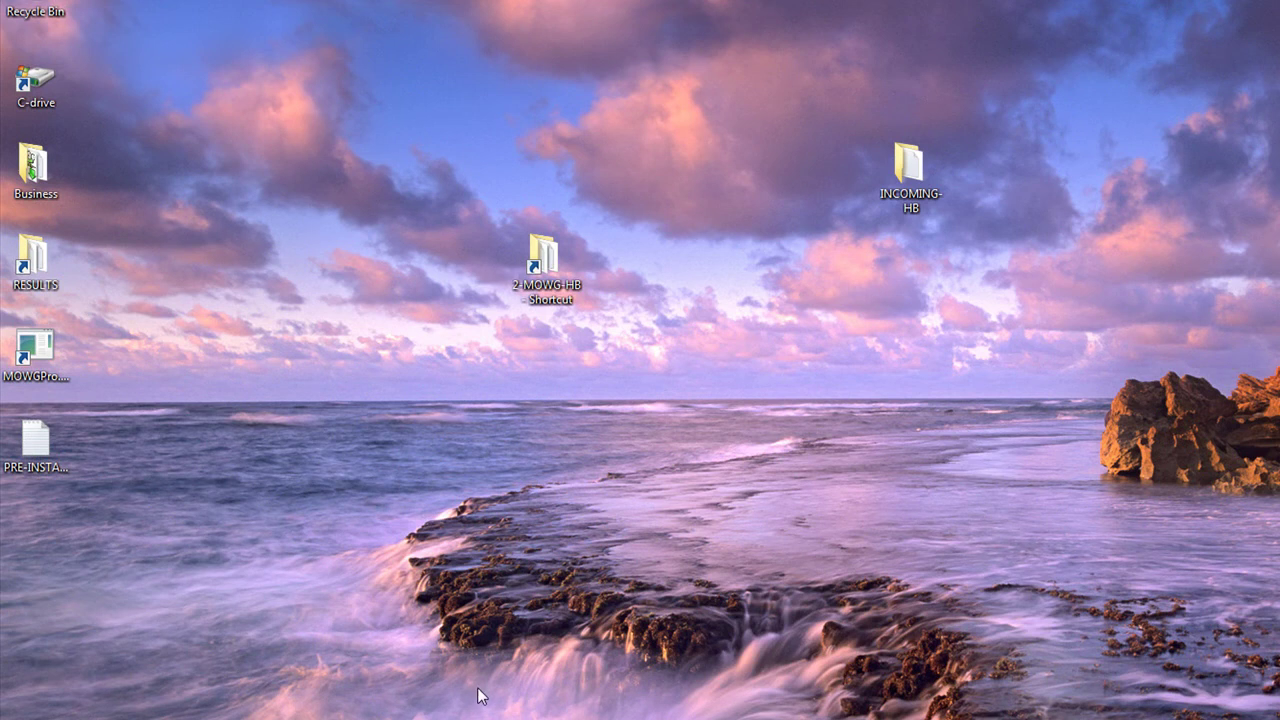
Step: Run ZZZ-MOVE-TO-RUN.bat in the desktop INCOMING-HB's HB-GEO and HB-NO-GEO folders
{"action": "double_click", "coordinate": [918, 172]}
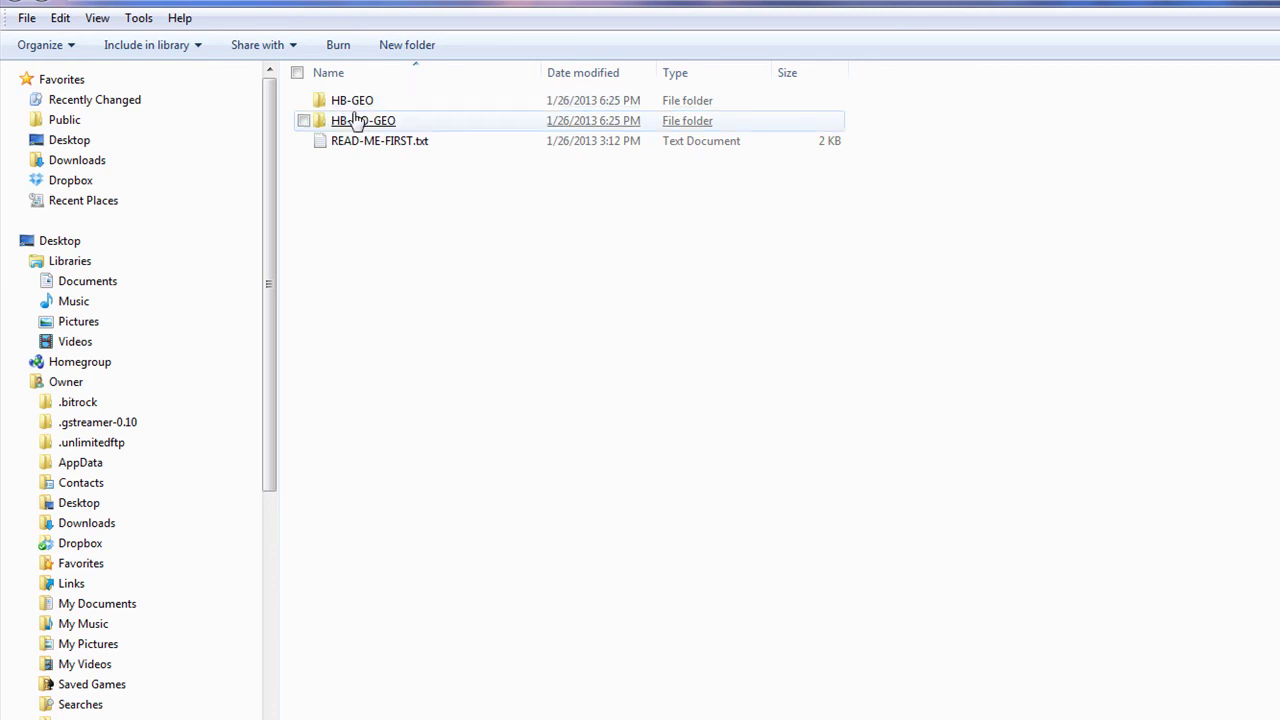
{"action": "double_click", "coordinate": [350, 104]}
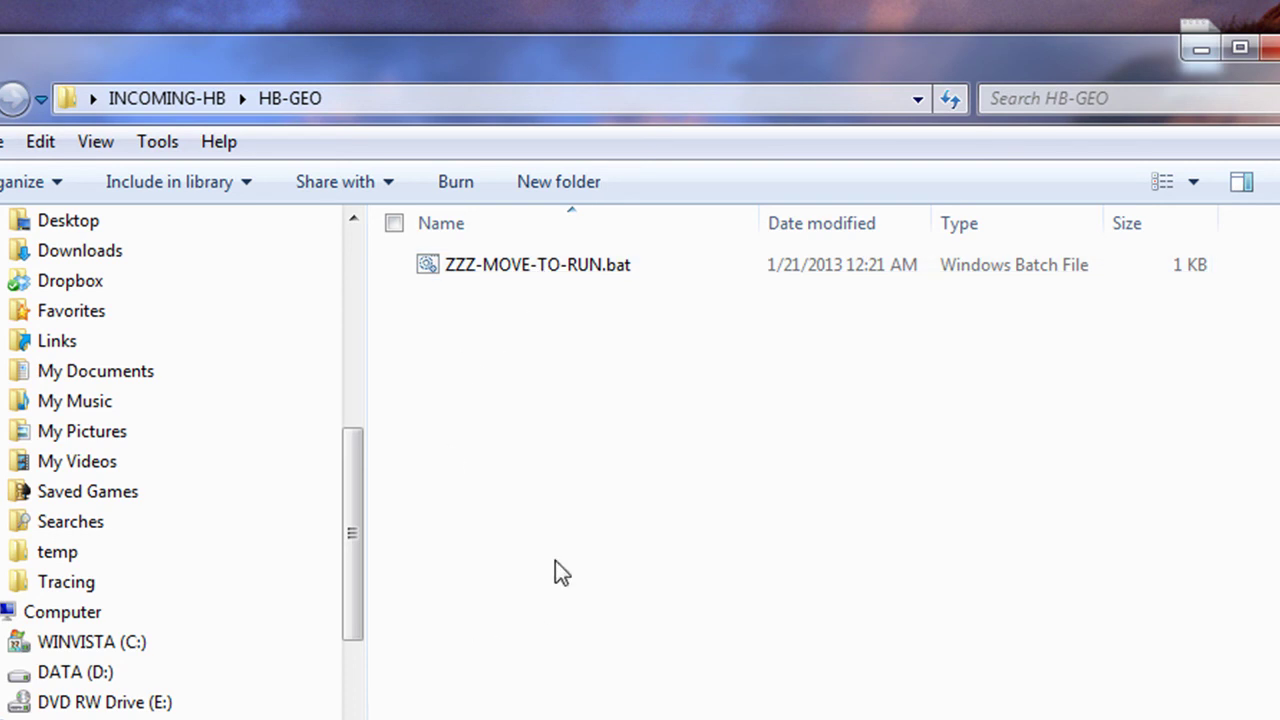
{"action": "double_click", "coordinate": [521, 266]}
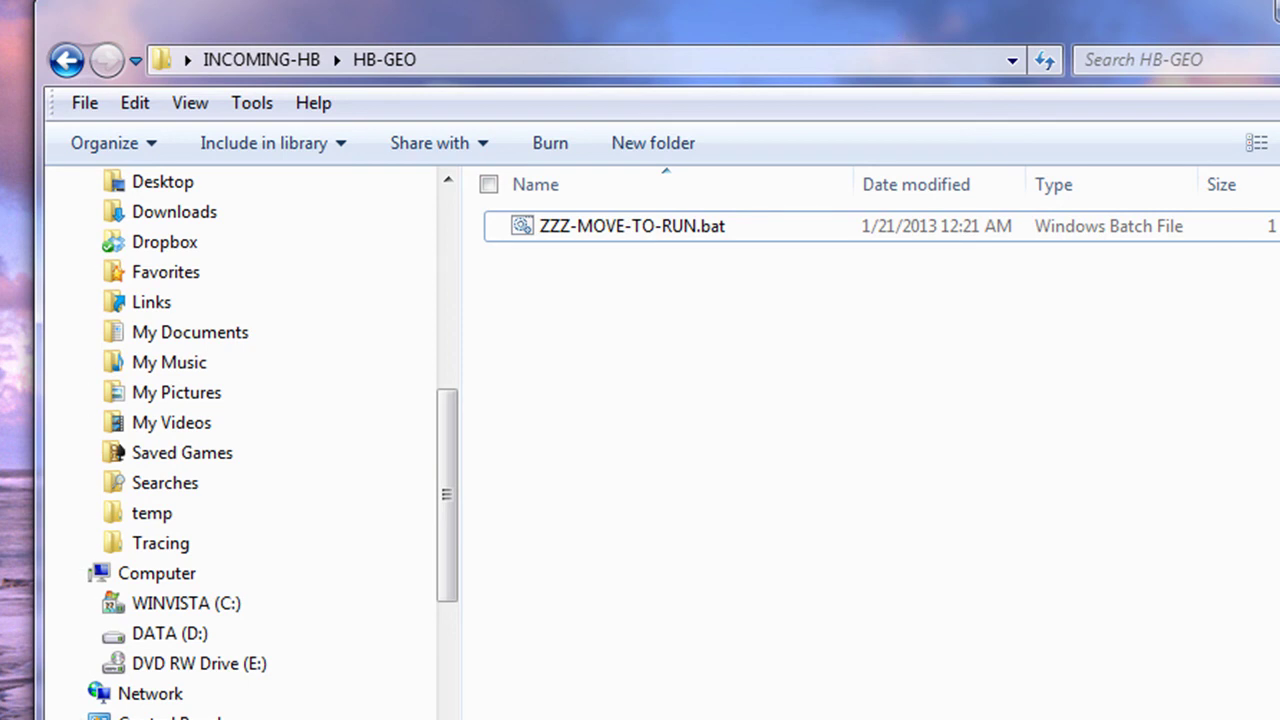
{"action": "left_click", "coordinate": [282, 60]}
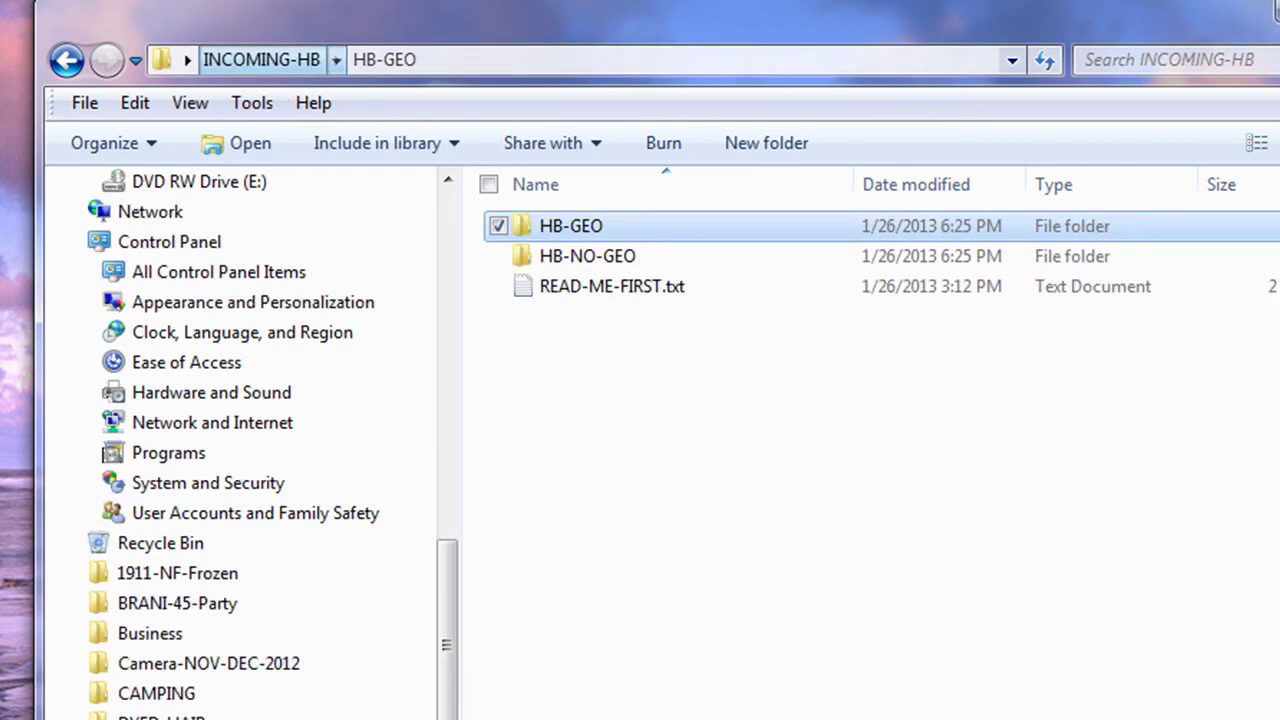
{"action": "double_click", "coordinate": [604, 258]}
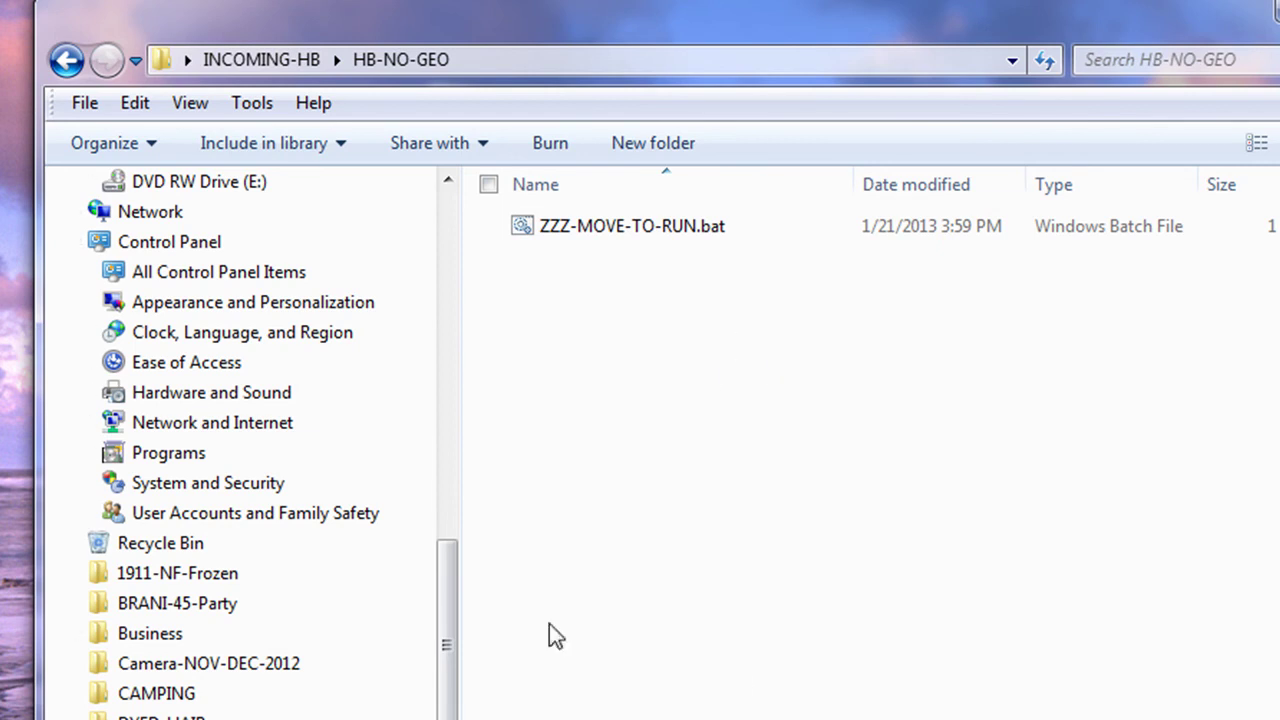
{"action": "left_click", "coordinate": [670, 230]}
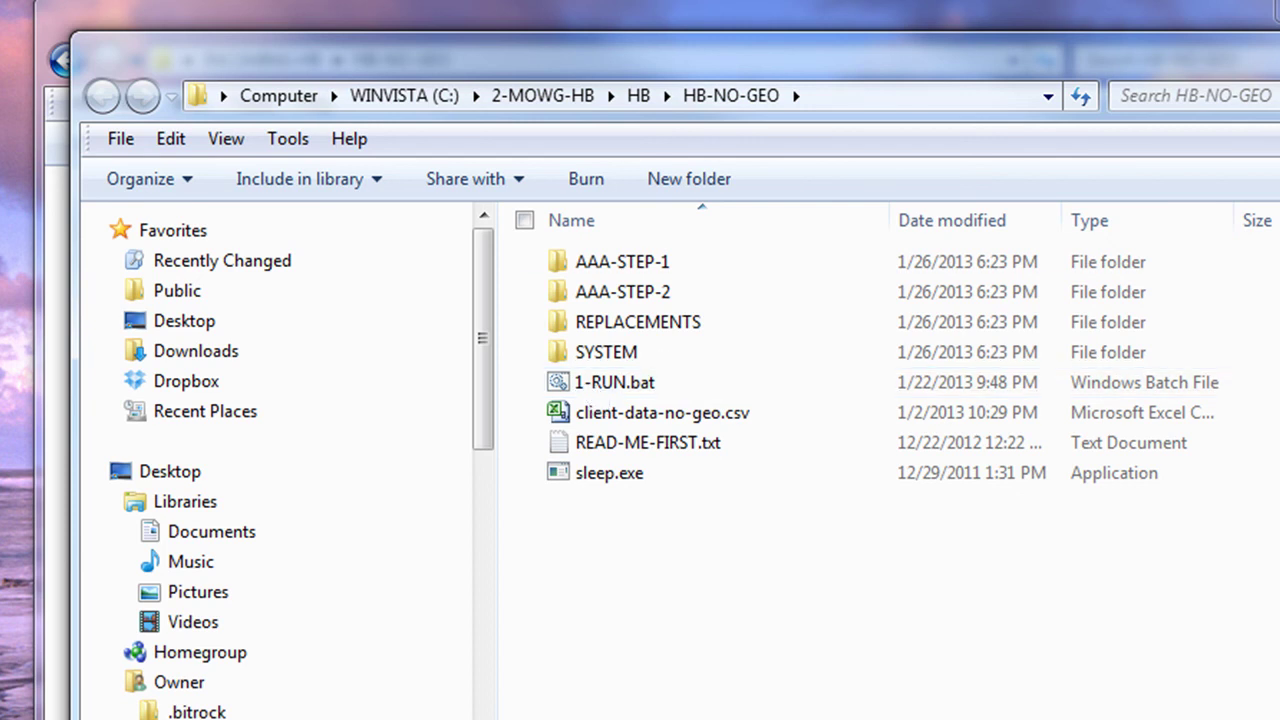
{"action": "left_click", "coordinate": [394, 57]}
{"action": "left_click", "coordinate": [265, 60]}
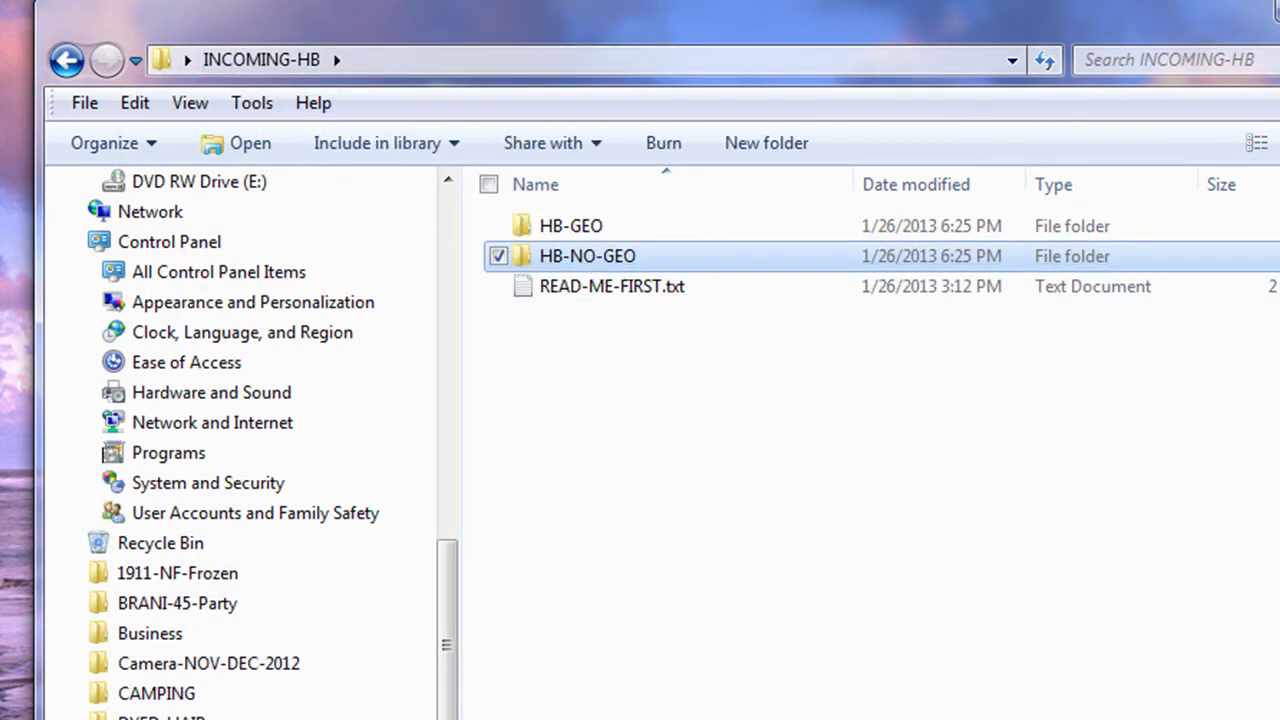
{"action": "key", "text": "alt+F4"}
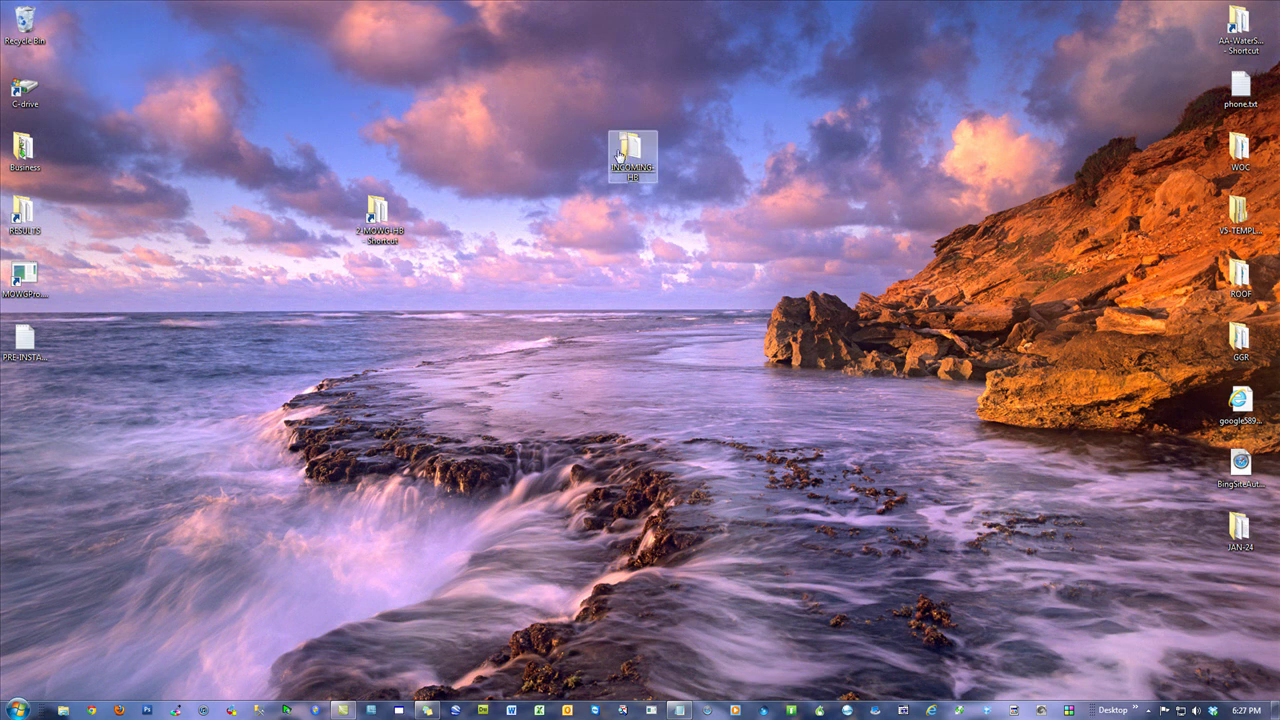
Step: Delete the desktop INCOMING-HB copy, empty the Recycle Bin, and reopen 2-MOWG-HB maximized
{"action": "left_click_drag", "start_coordinate": [630, 152], "coordinate": [22, 30]}
{"action": "right_click", "coordinate": [22, 22]}
{"action": "left_click", "coordinate": [98, 45]}
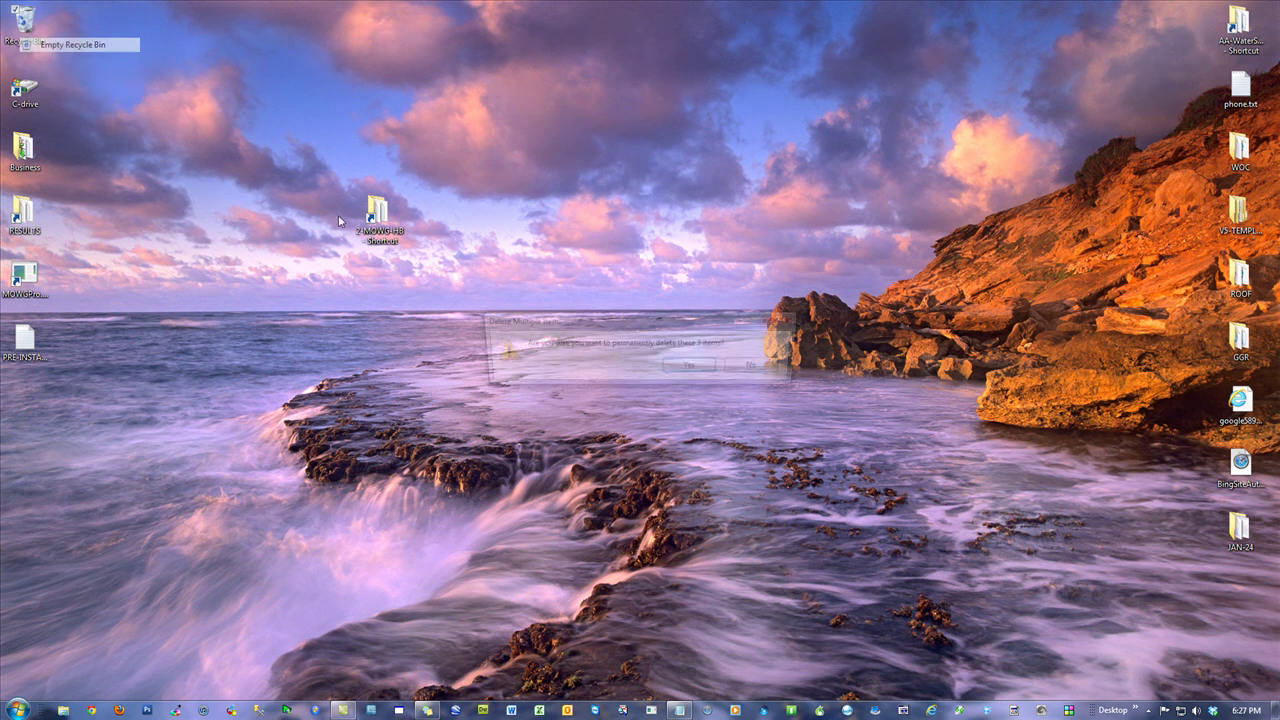
{"action": "left_click", "coordinate": [688, 365]}
{"action": "double_click", "coordinate": [377, 230]}
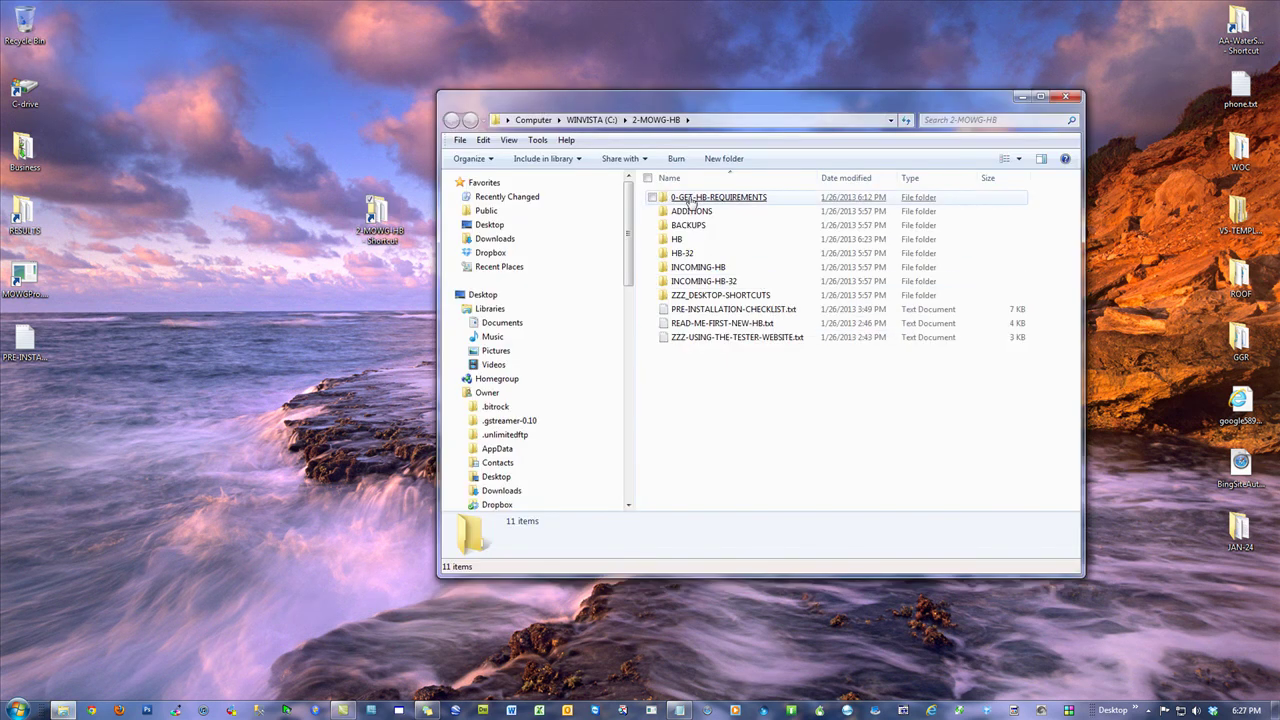
{"action": "left_click", "coordinate": [1040, 96]}
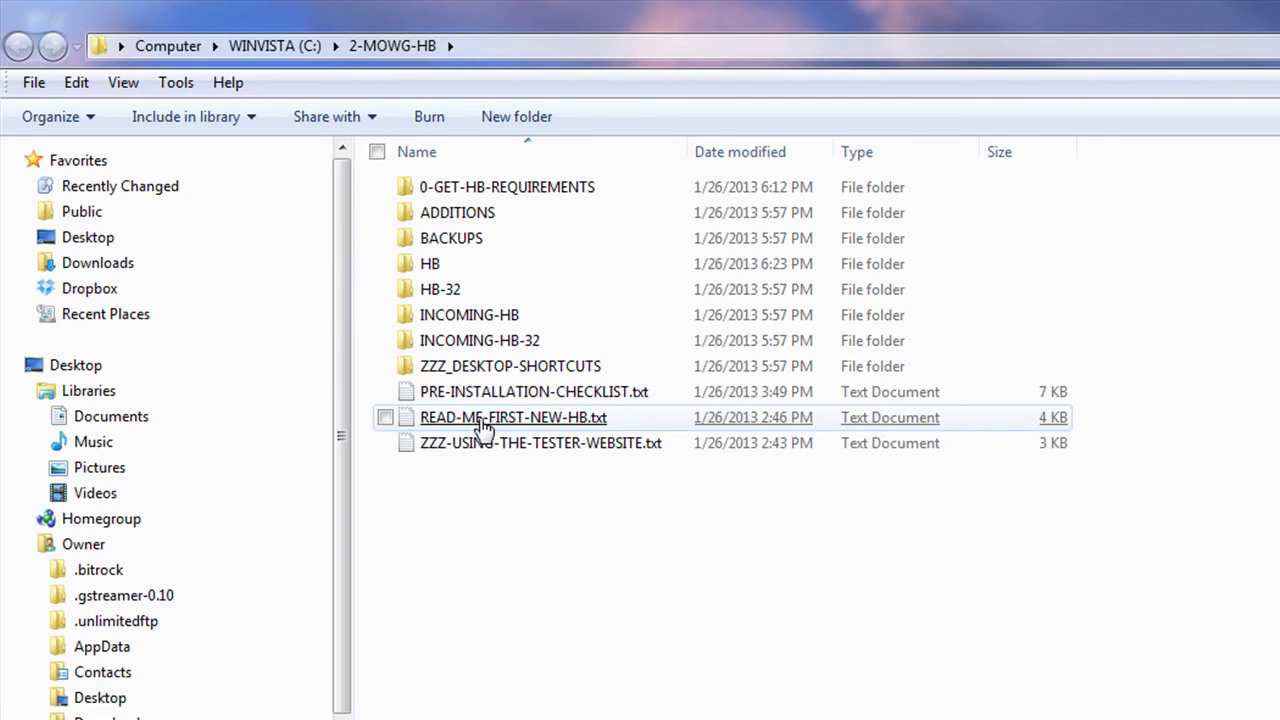
Step: Read 0-READ-ME-FIRST.txt in the ZZZ_DESKTOP-SHORTCUTS folder
{"action": "double_click", "coordinate": [490, 370]}
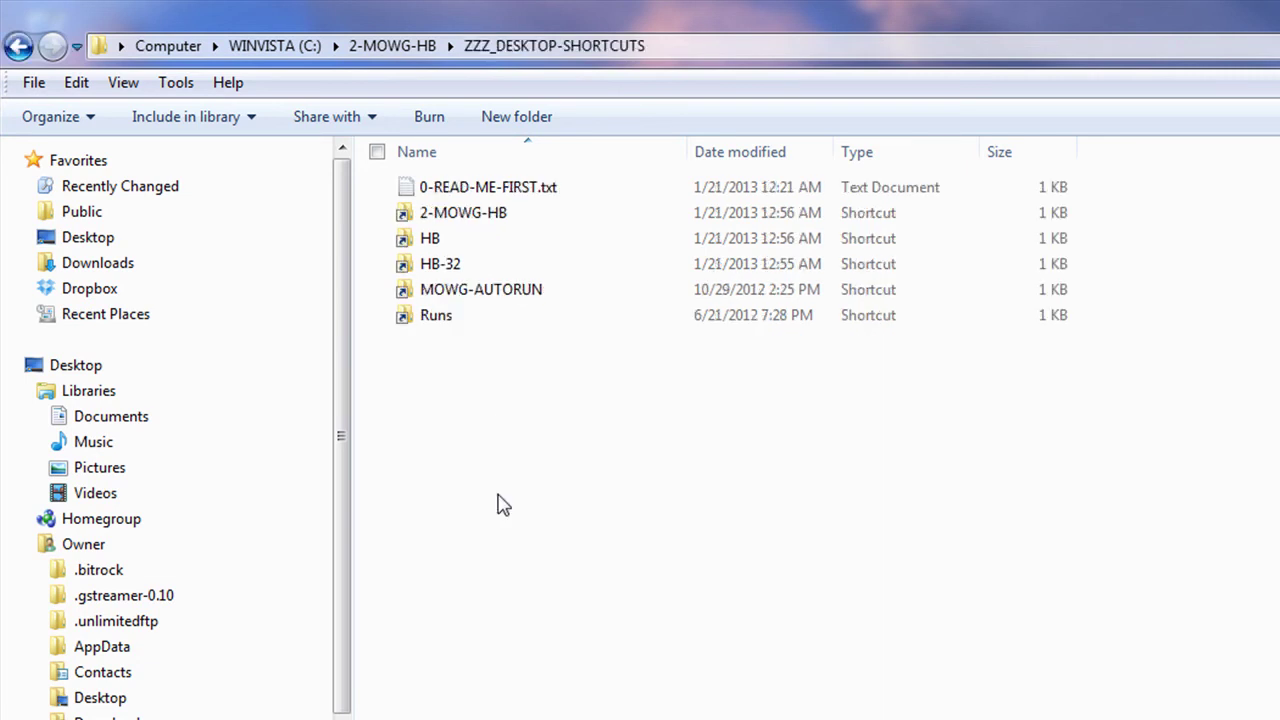
{"action": "left_click_drag", "start_coordinate": [472, 450], "coordinate": [430, 205]}
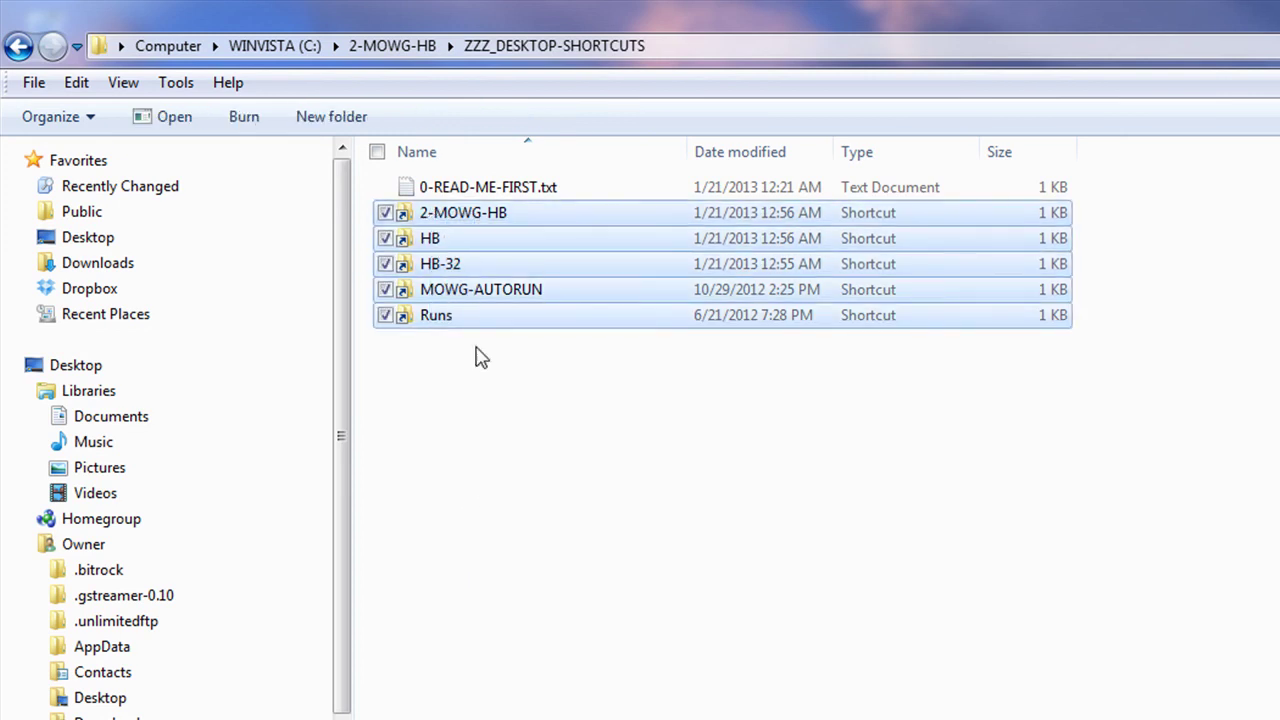
{"action": "double_click", "coordinate": [497, 186]}
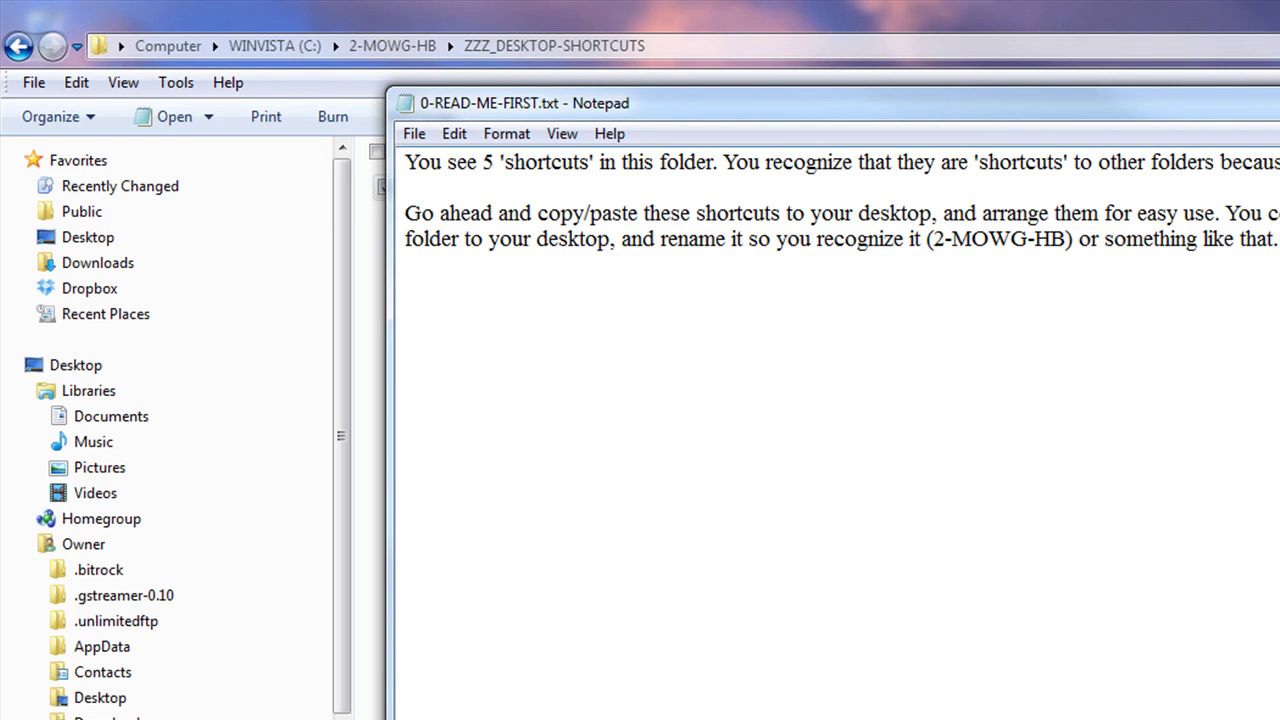
{"action": "key", "text": "alt+F4"}
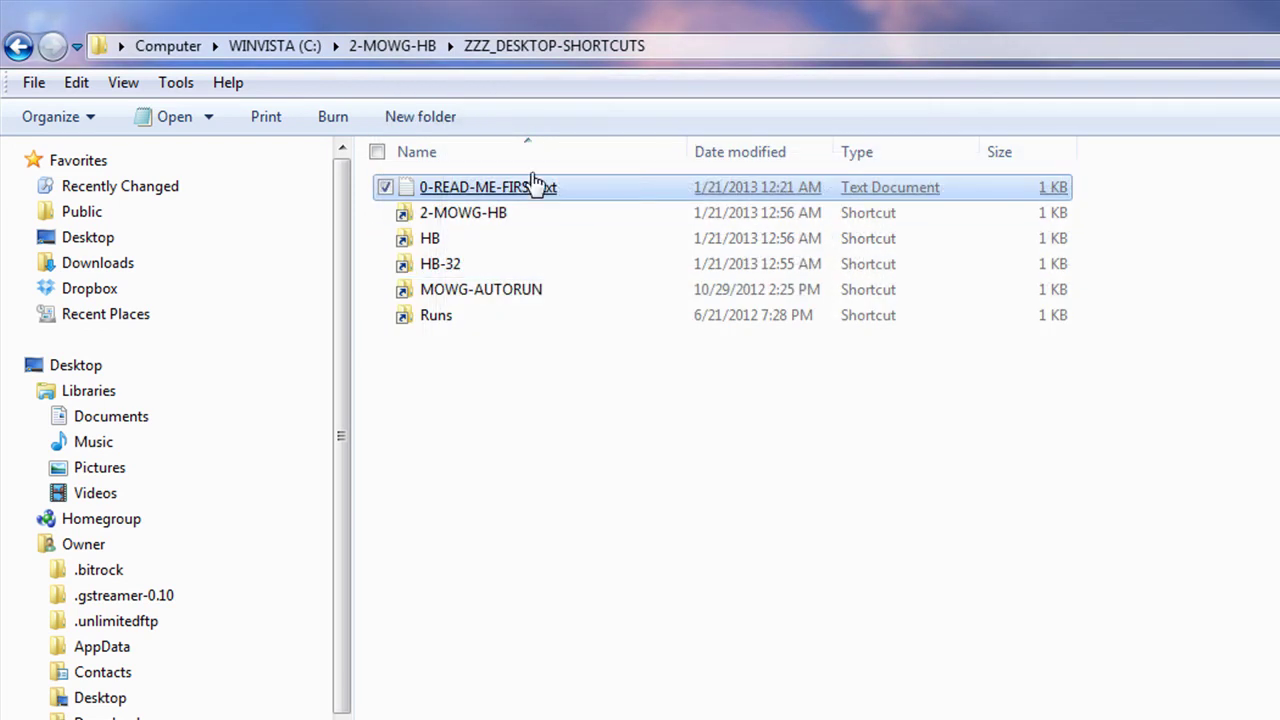
Step: Read HB's REALLY-IMPORTANT-NOTE.txt, then open the HB-GEO folder
{"action": "left_click", "coordinate": [391, 46]}
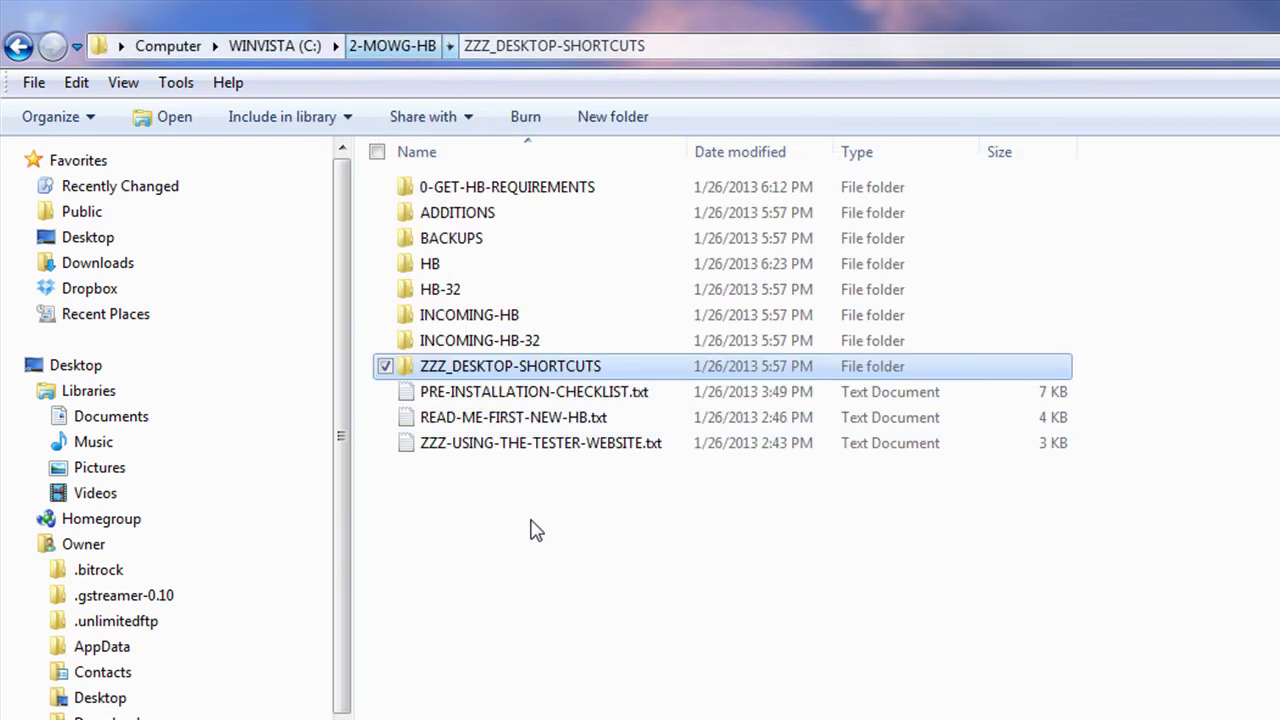
{"action": "double_click", "coordinate": [440, 266]}
{"action": "double_click", "coordinate": [556, 318]}
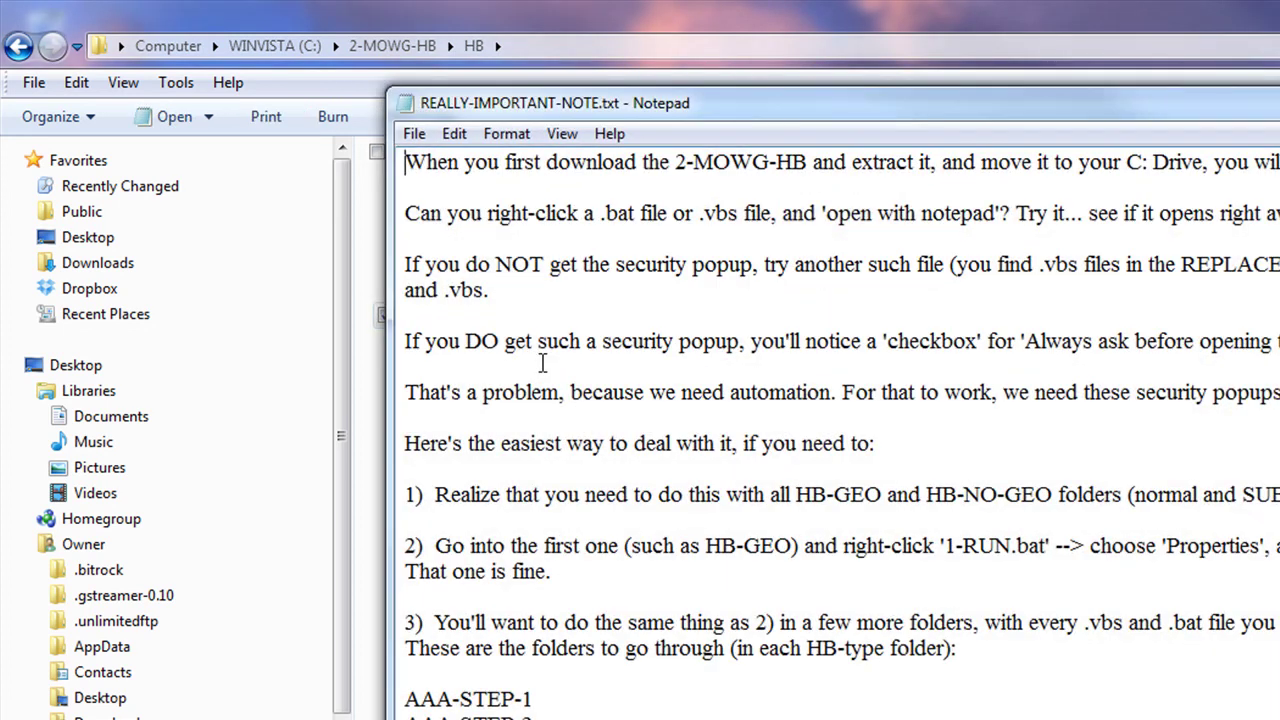
{"action": "scroll", "coordinate": [908, 664], "scroll_direction": "down", "scroll_amount": 2}
{"action": "key", "text": "ctrl+Home"}
{"action": "key", "text": "alt+F4"}
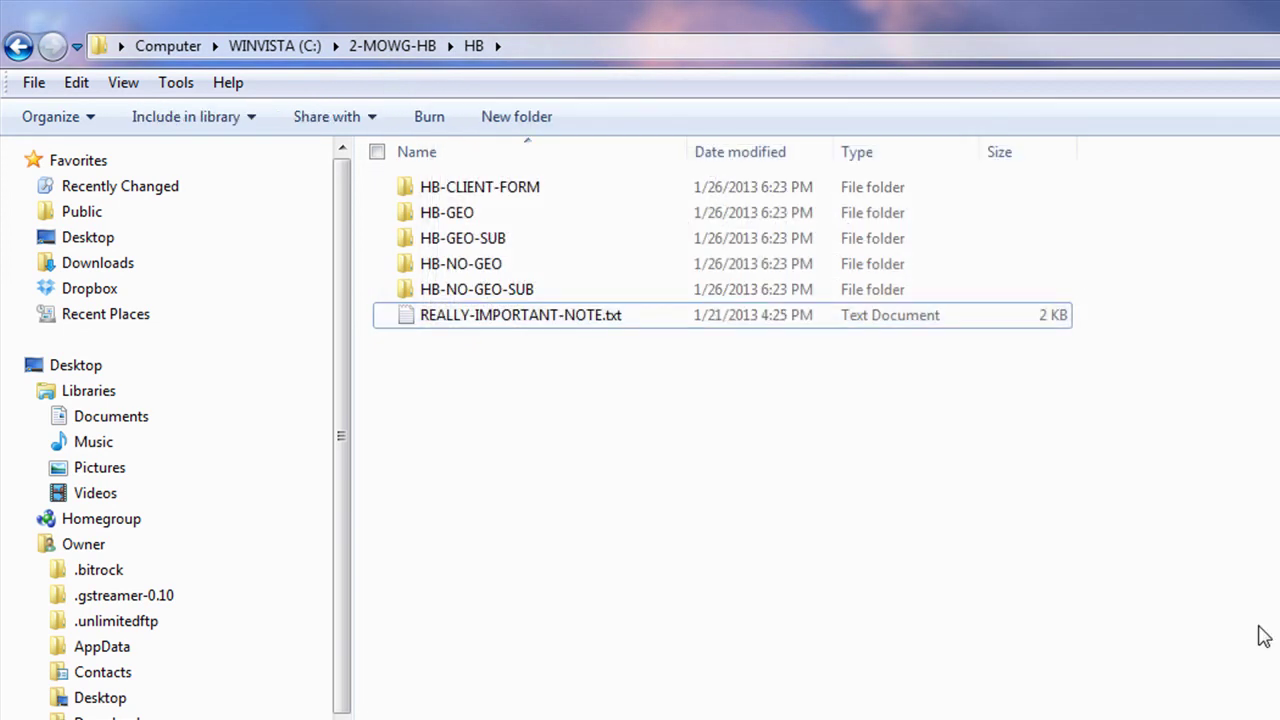
{"action": "double_click", "coordinate": [525, 317]}
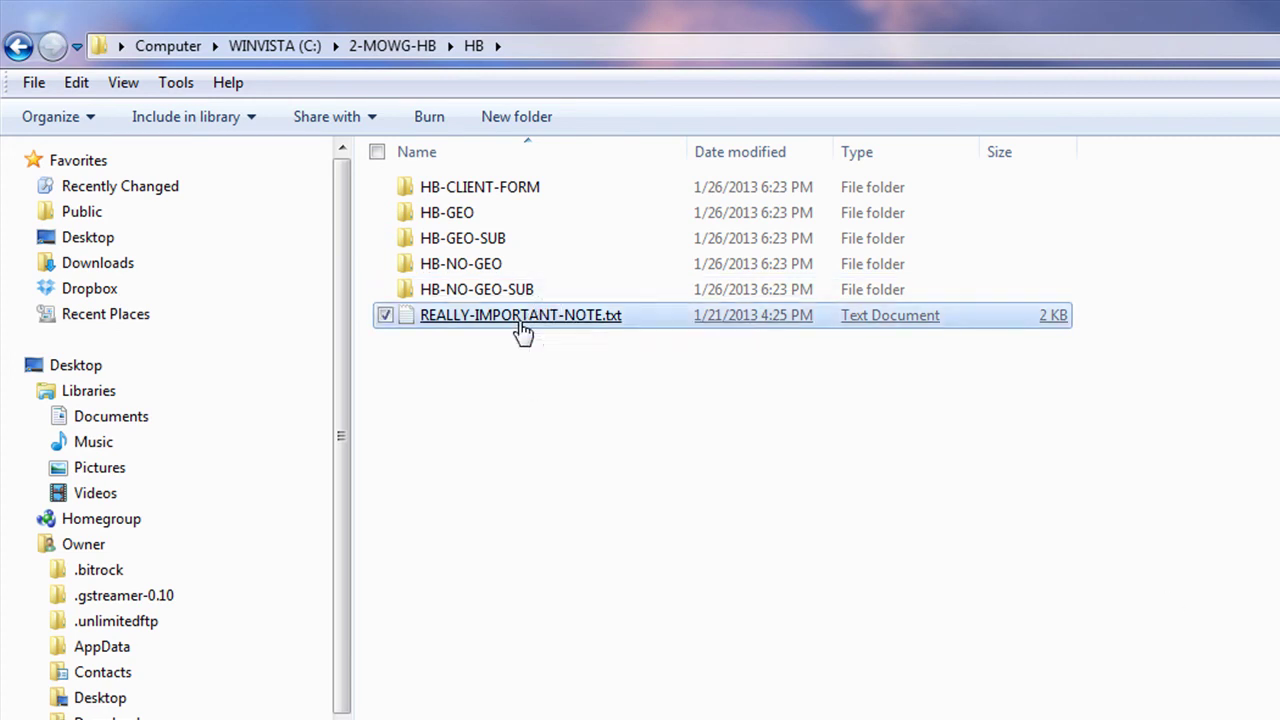
{"action": "key", "text": "alt+F4"}
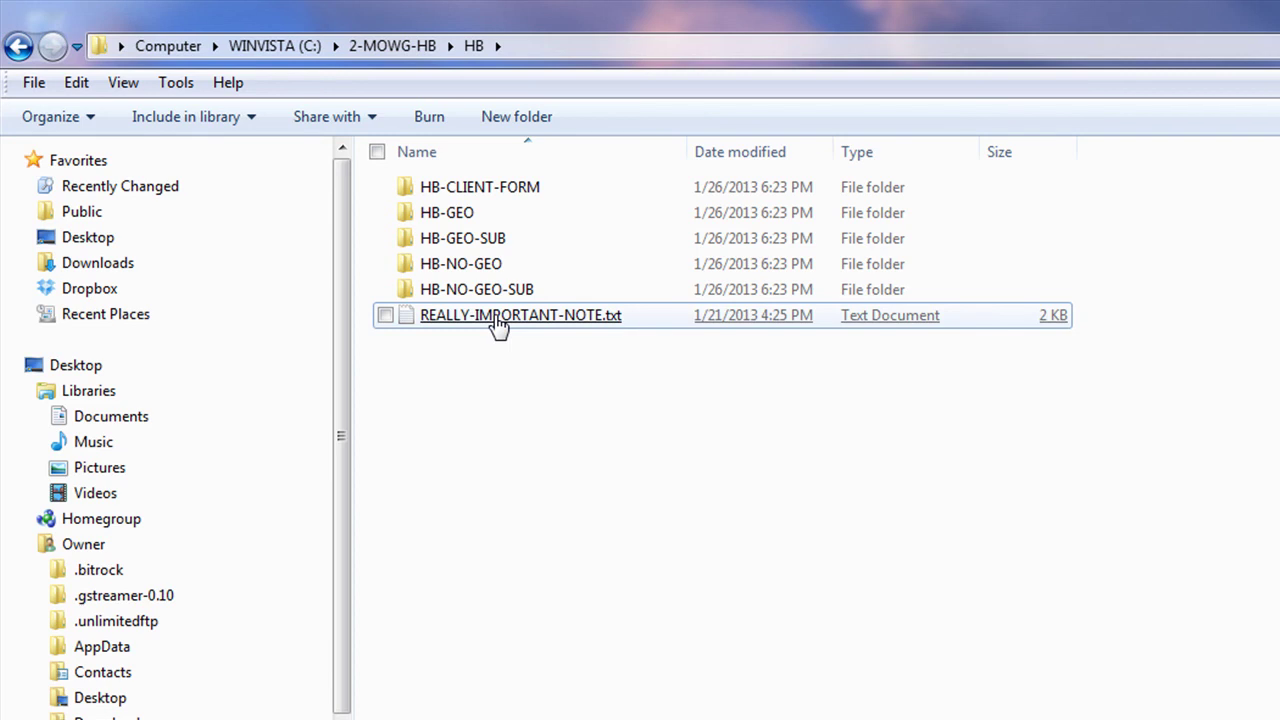
{"action": "mouse_move", "coordinate": [498, 326]}
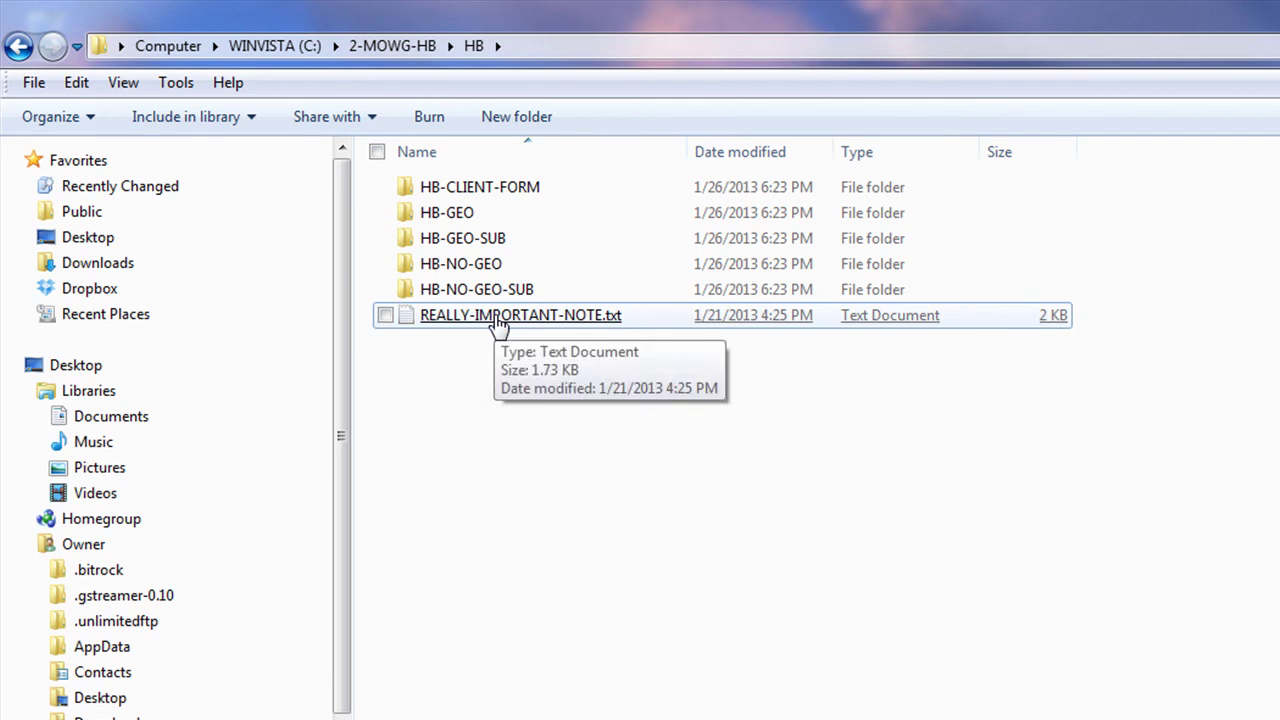
{"action": "double_click", "coordinate": [447, 214]}
Step: Read the READ-ME-FIRST.txt note in HB-GEO and close Notepad
{"action": "left_click", "coordinate": [484, 341]}
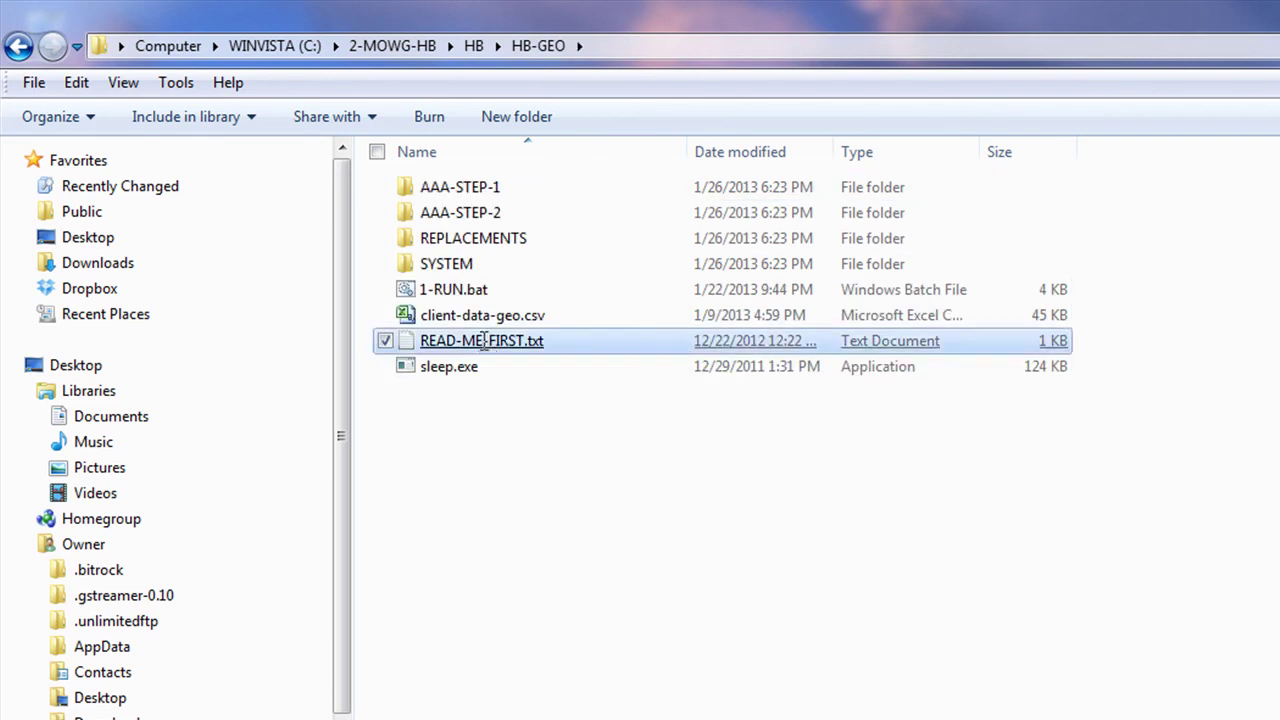
{"action": "double_click", "coordinate": [484, 341]}
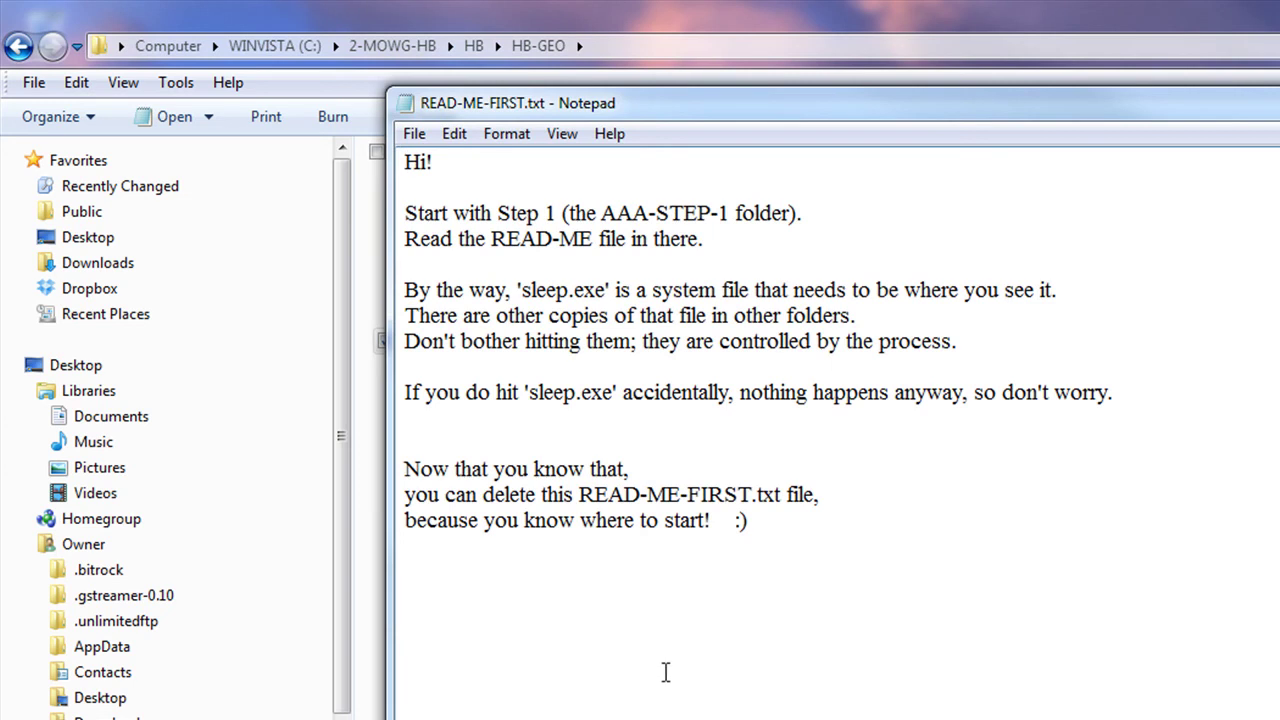
{"action": "key", "text": "alt+F4"}
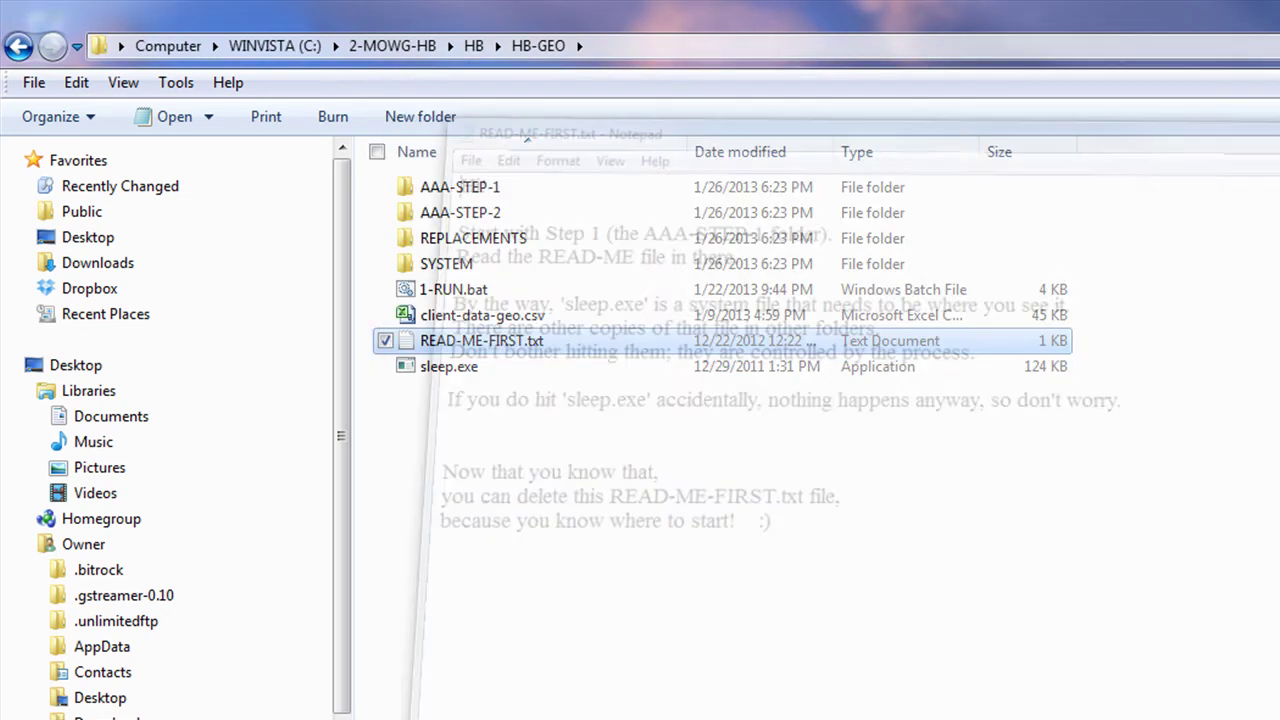
Step: In AAA-STEP-1, read the _READ-ME-FIRST.txt note through and close it
{"action": "double_click", "coordinate": [415, 188]}
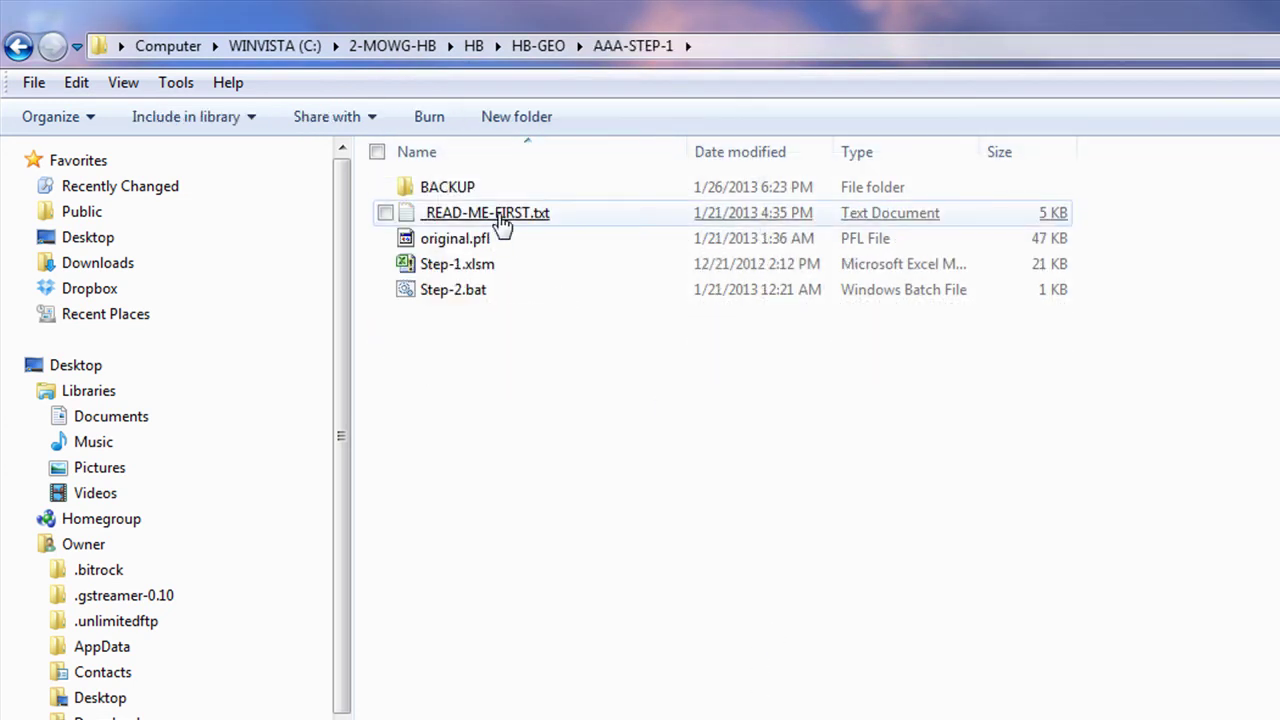
{"action": "double_click", "coordinate": [490, 214]}
{"action": "scroll", "coordinate": [838, 505], "scroll_direction": "down", "scroll_amount": 15}
{"action": "scroll", "coordinate": [840, 515], "scroll_direction": "down", "scroll_amount": 7}
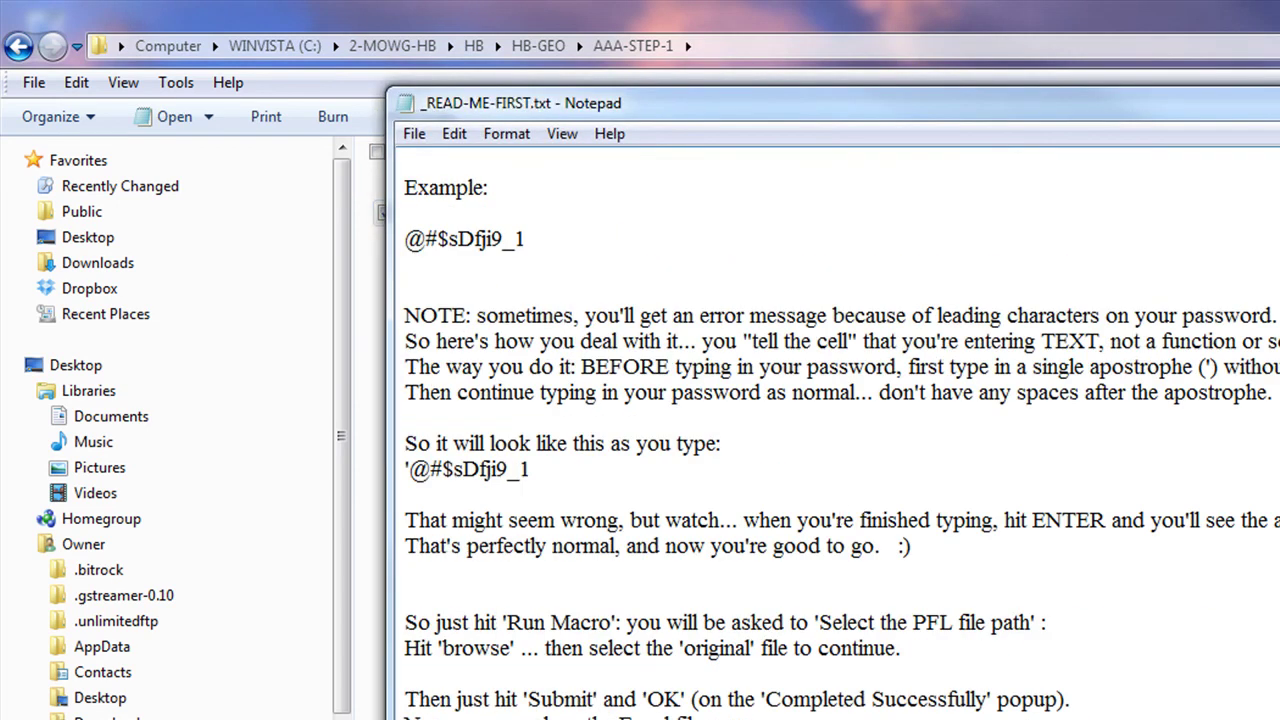
{"action": "scroll", "coordinate": [840, 420], "scroll_direction": "up", "scroll_amount": 20}
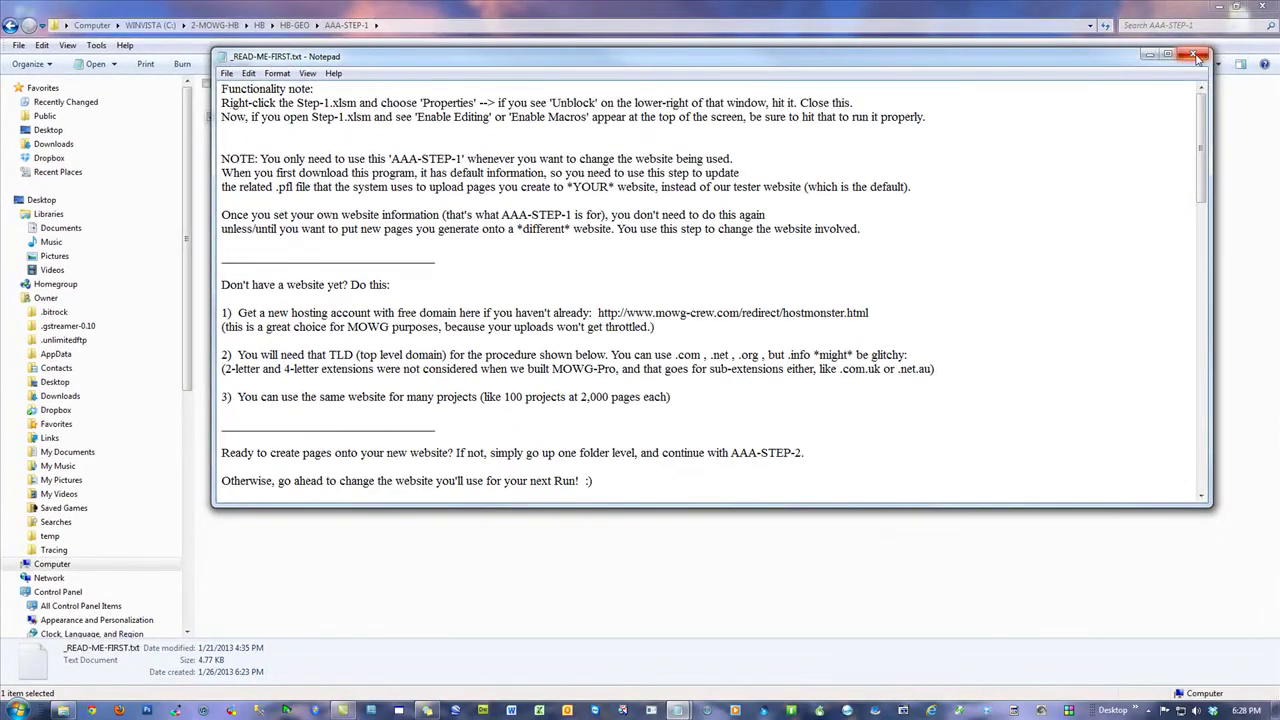
{"action": "left_click", "coordinate": [1180, 28]}
{"action": "left_click", "coordinate": [529, 355]}
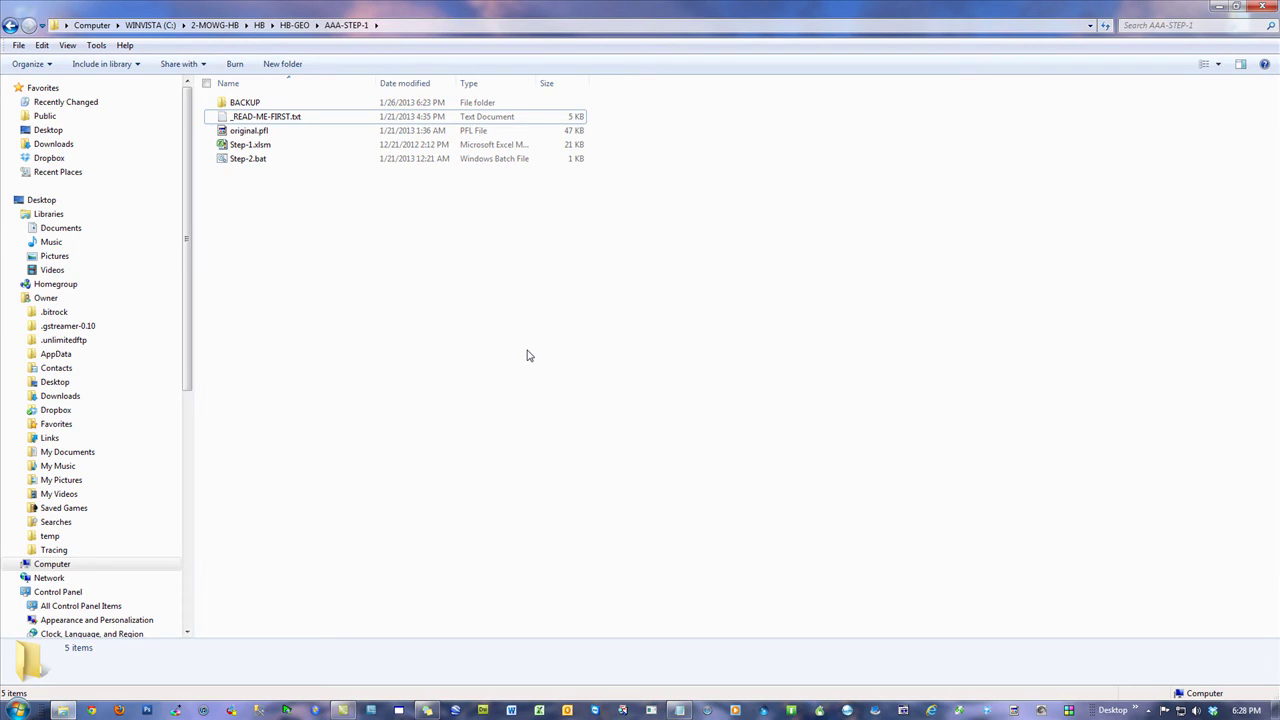
Step: Return to 2-MOWG-HB and look inside the 0-GET-HB-REQUIREMENTS folder
{"action": "left_click", "coordinate": [214, 25]}
{"action": "left_click", "coordinate": [549, 357]}
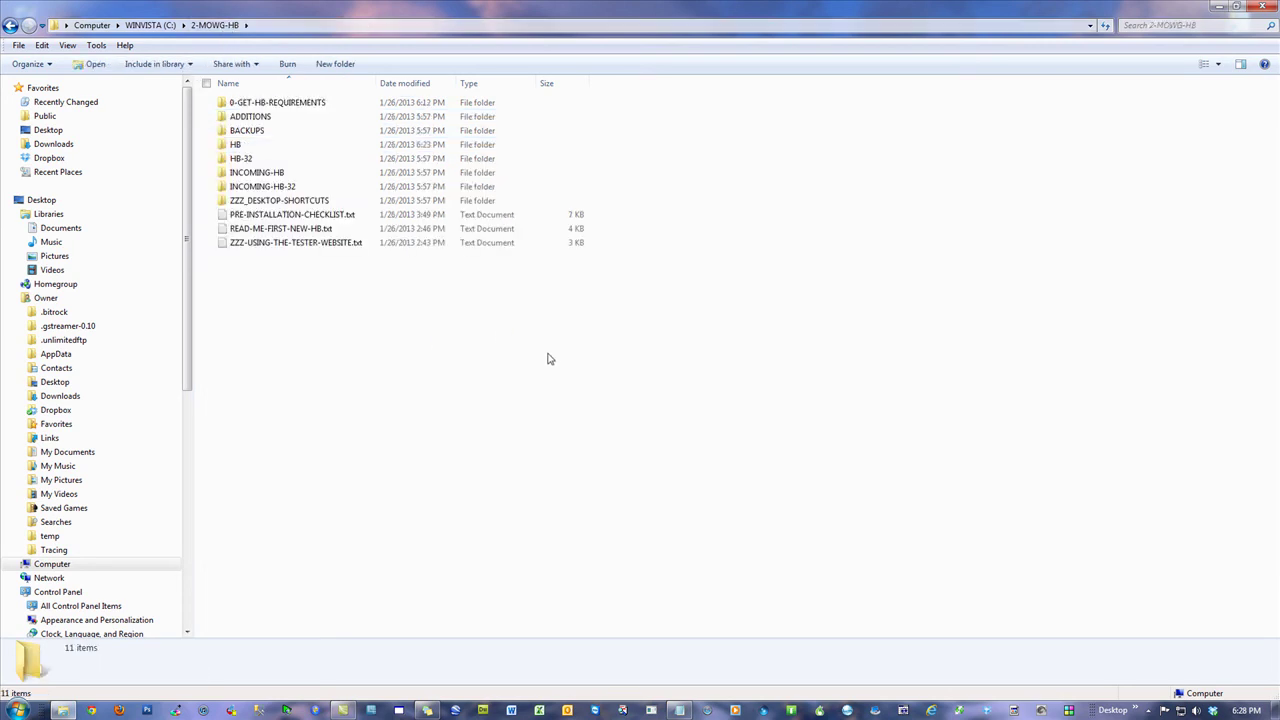
{"action": "double_click", "coordinate": [273, 106]}
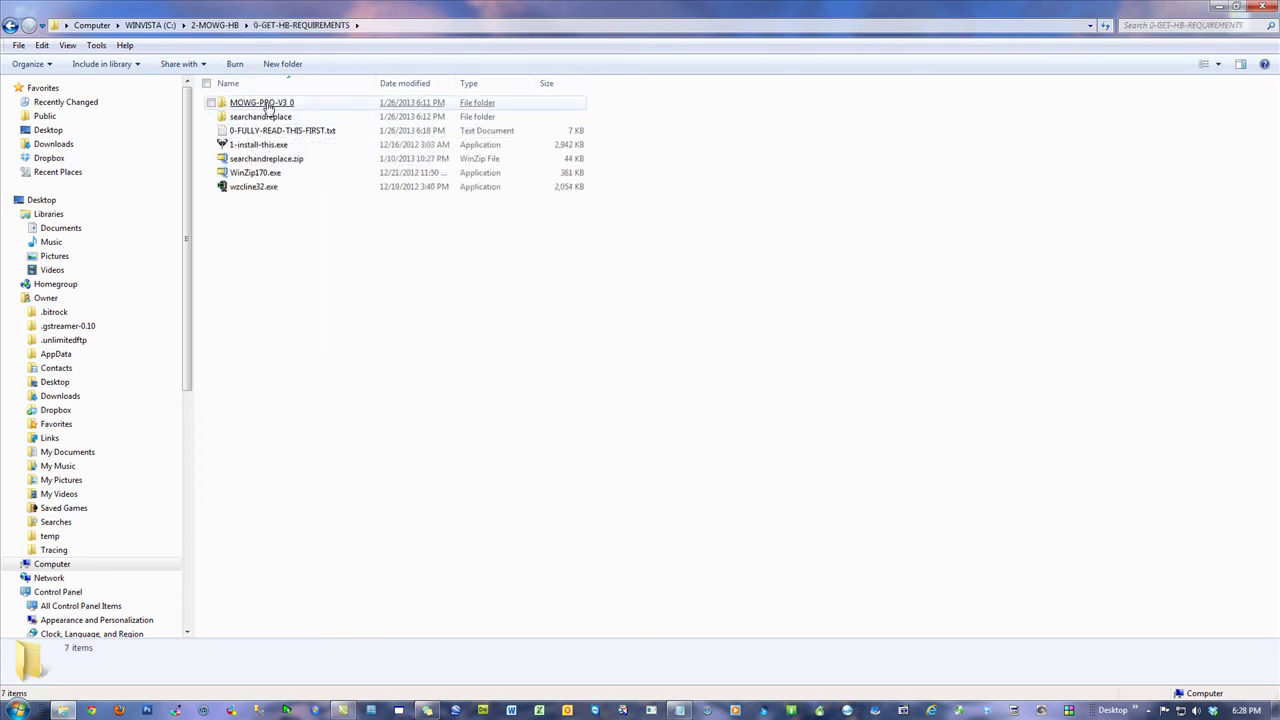
Step: From the WINVISTA (C:) root, revisit 2-MOWG-HB and 0-GET-HB-REQUIREMENTS, then close the window
{"action": "left_click", "coordinate": [147, 26]}
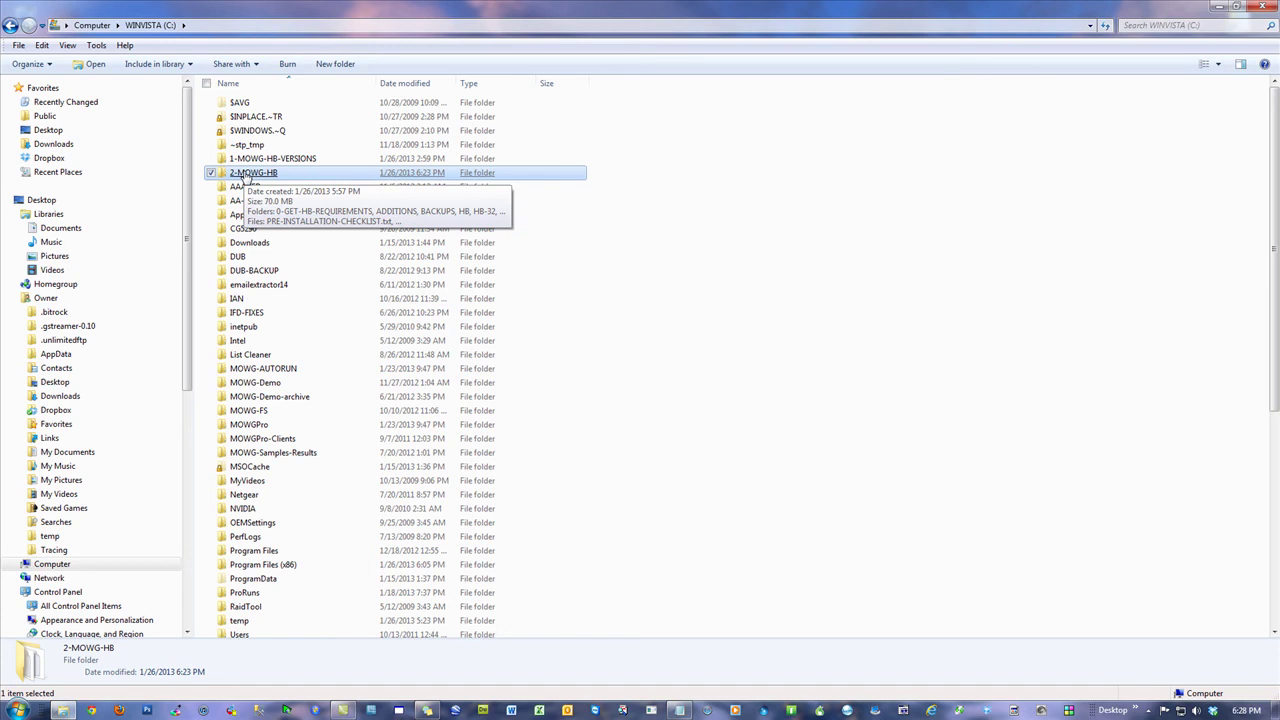
{"action": "double_click", "coordinate": [262, 173]}
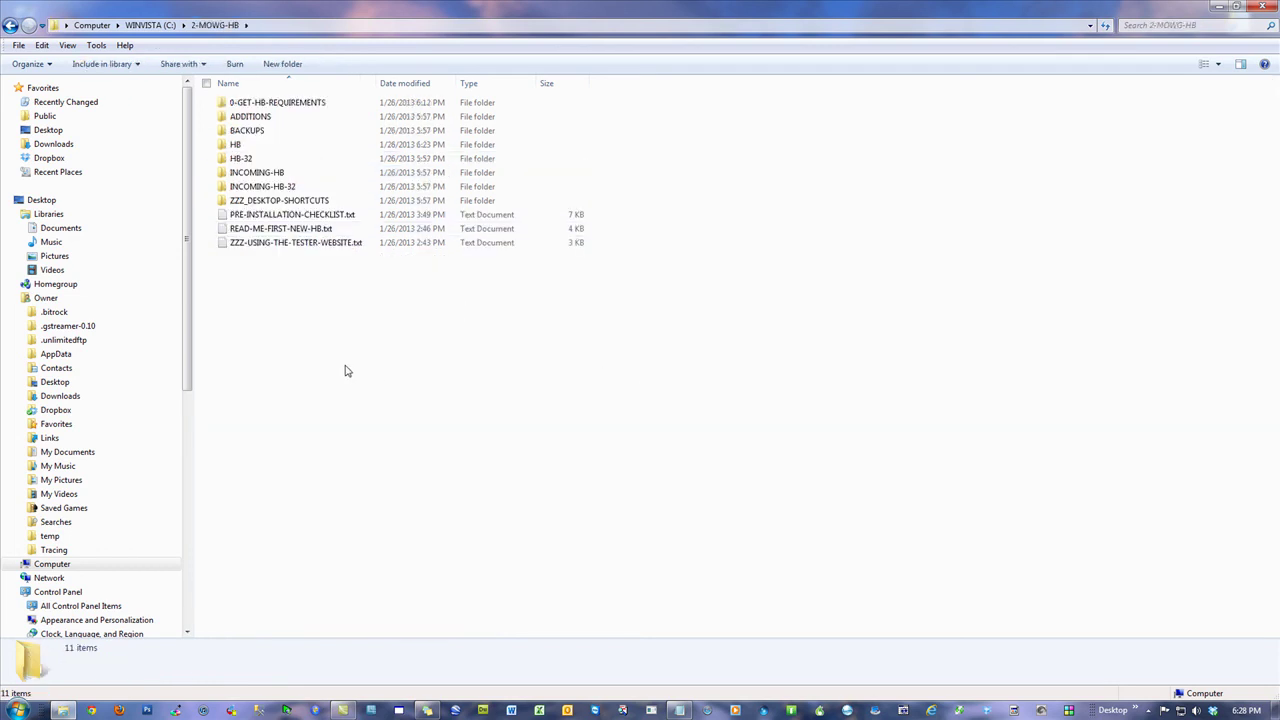
{"action": "left_click", "coordinate": [277, 103]}
{"action": "key", "text": "Return"}
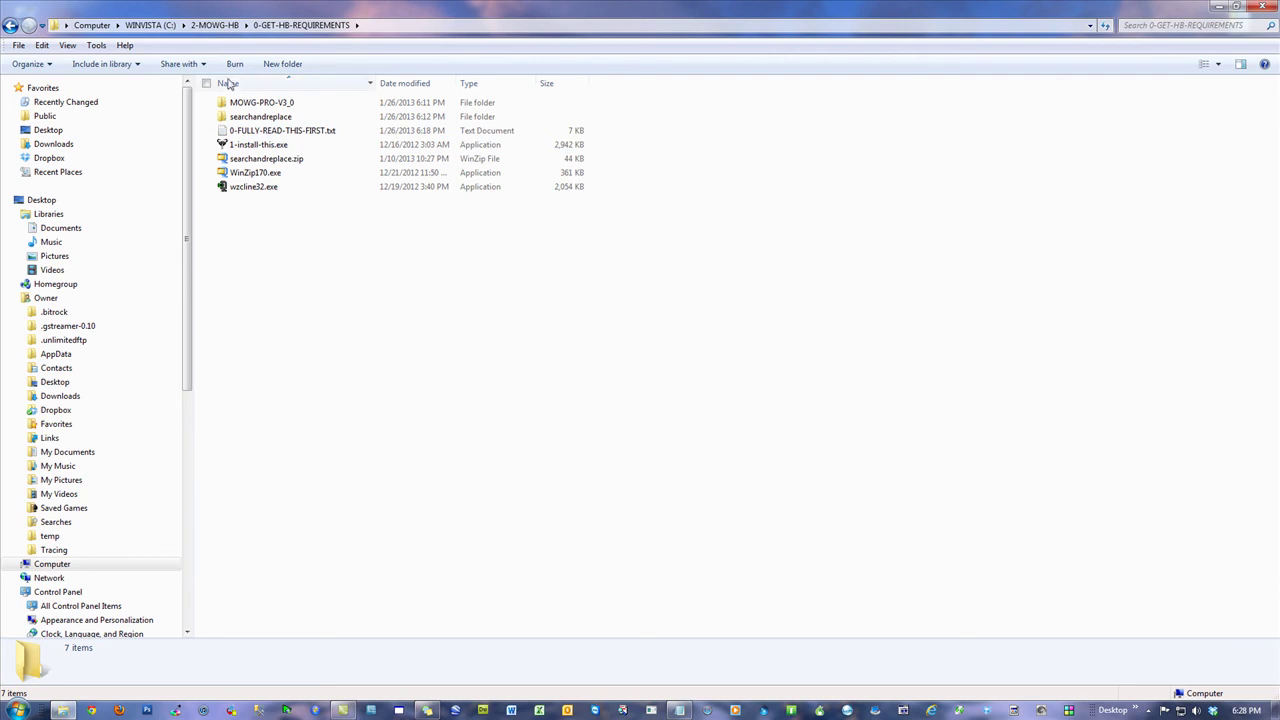
{"action": "left_click", "coordinate": [199, 25]}
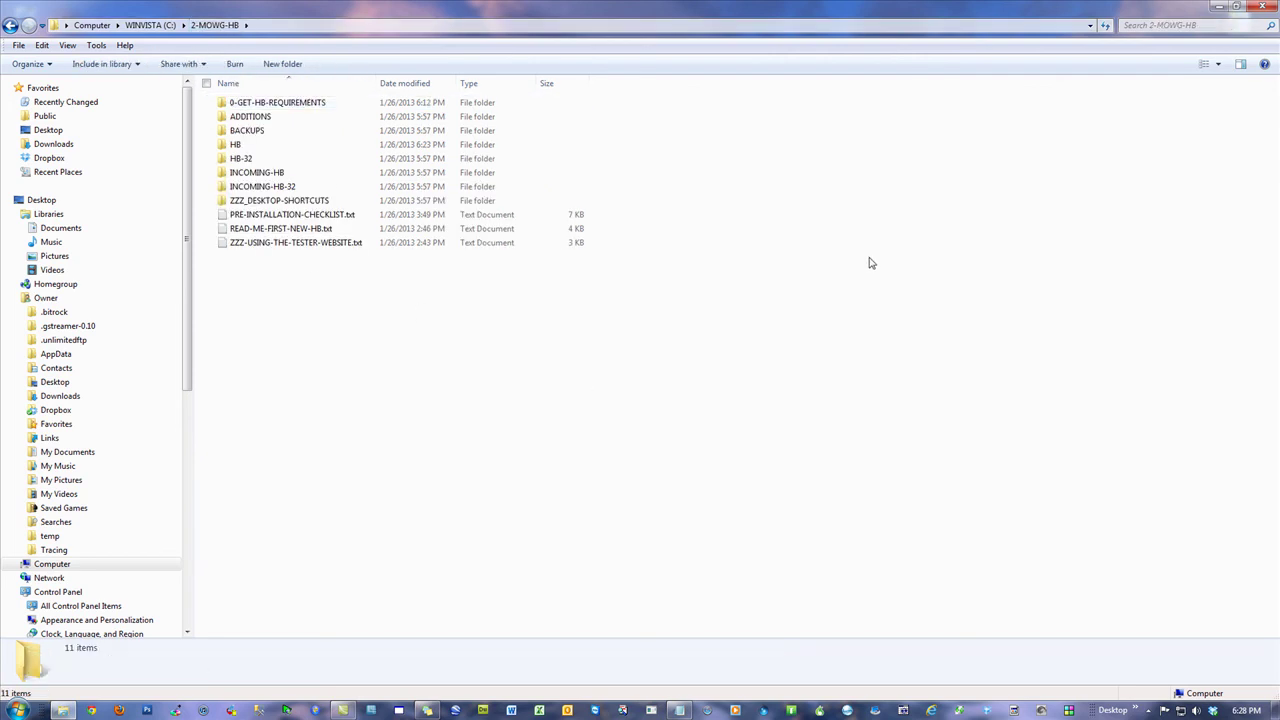
{"action": "left_click", "coordinate": [1262, 12]}
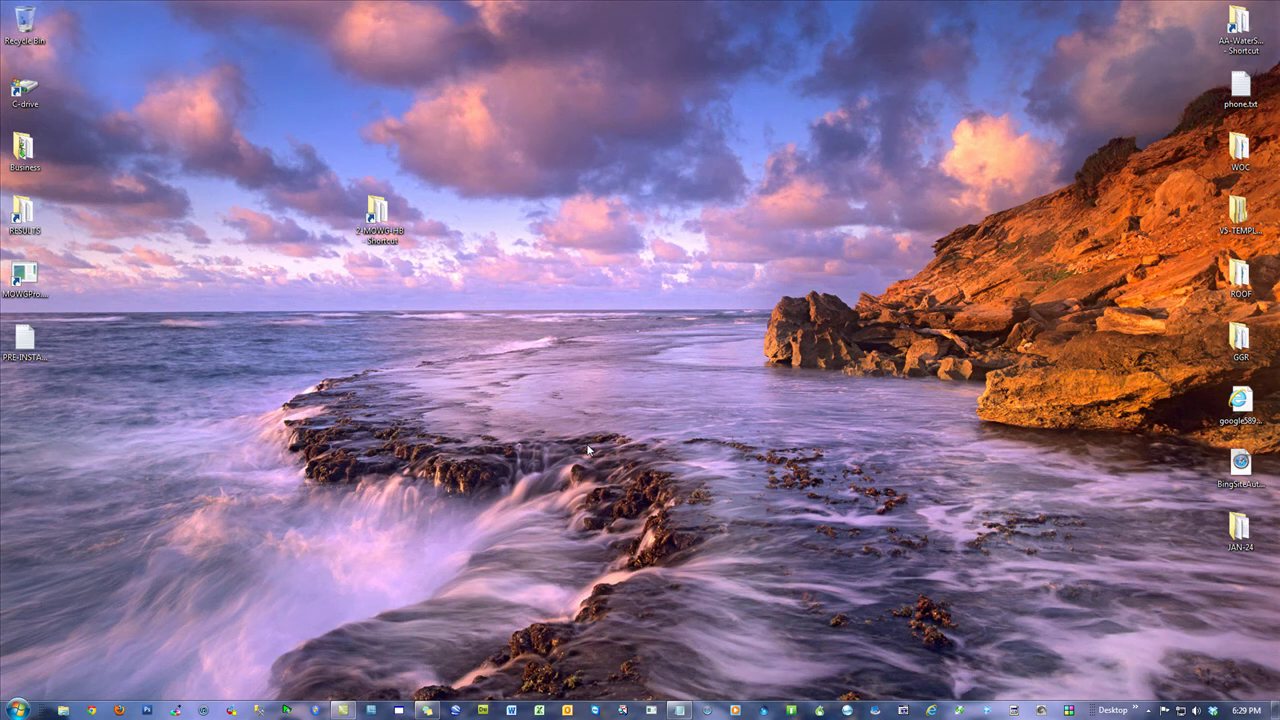
Step: Open the 2-MOWG-HB desktop shortcut and look into its HB folder
{"action": "left_click", "coordinate": [378, 215]}
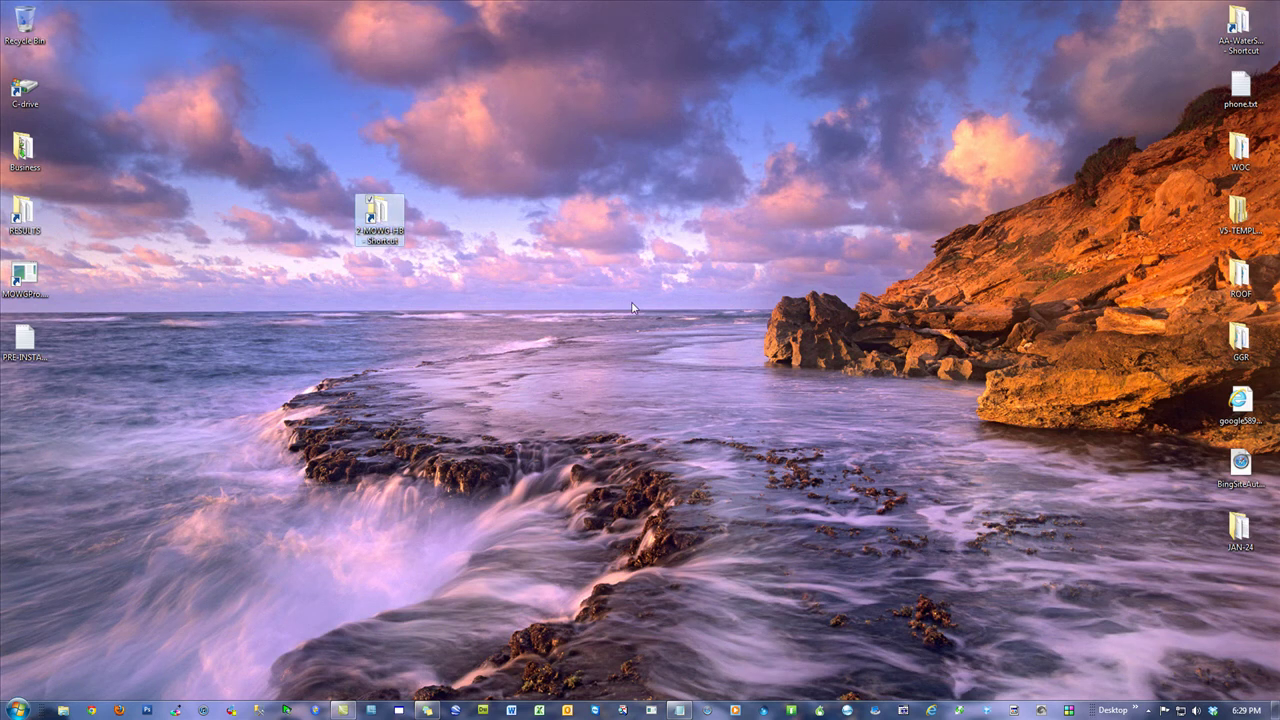
{"action": "double_click", "coordinate": [378, 215]}
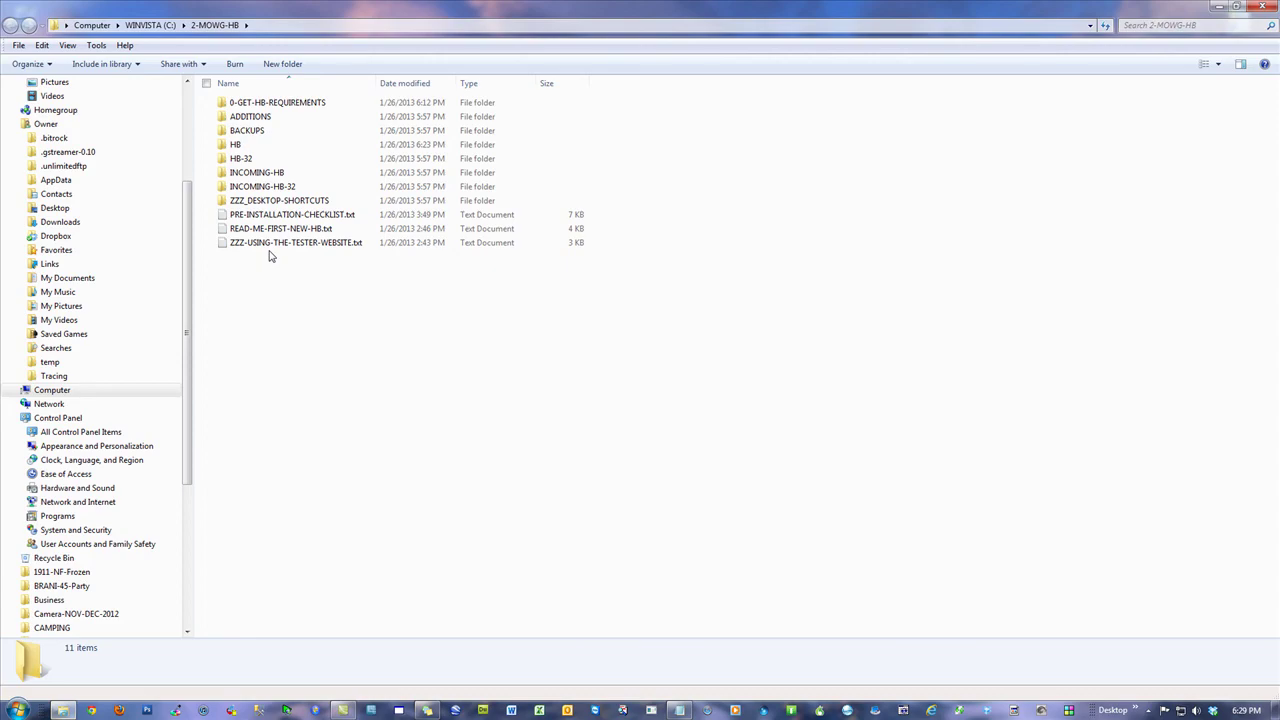
{"action": "double_click", "coordinate": [237, 146]}
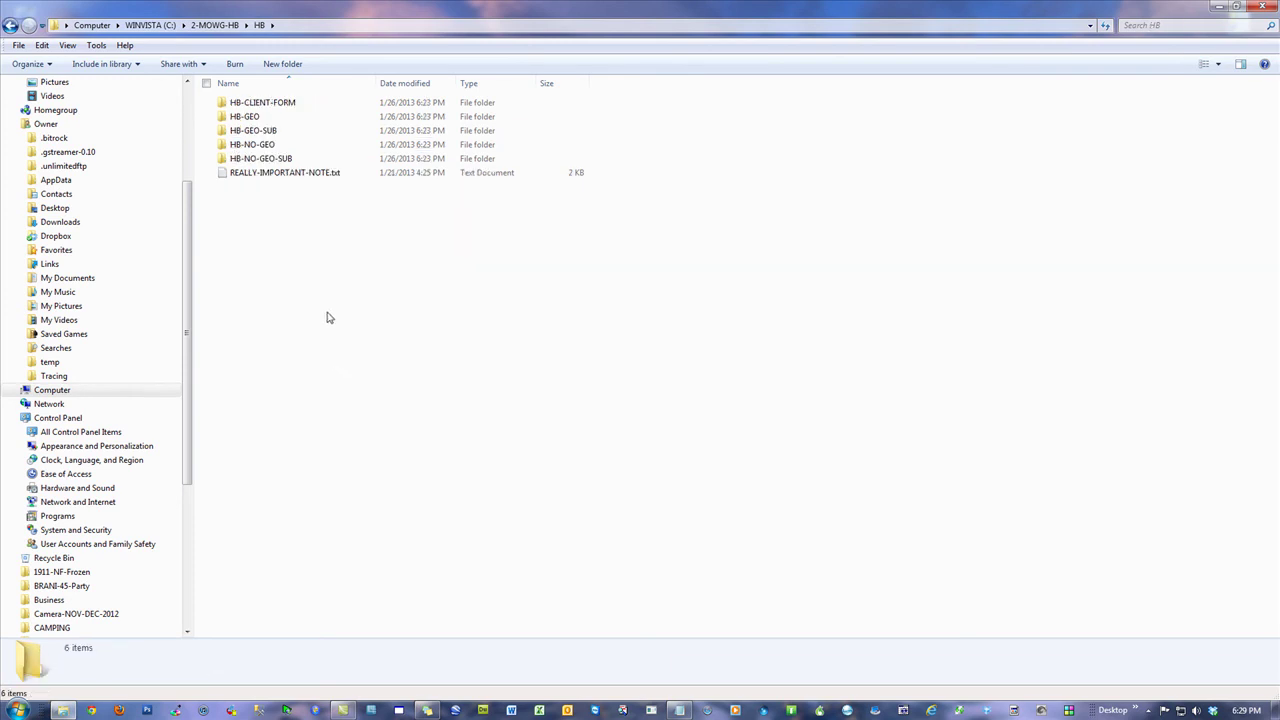
{"action": "key", "text": "BackSpace"}
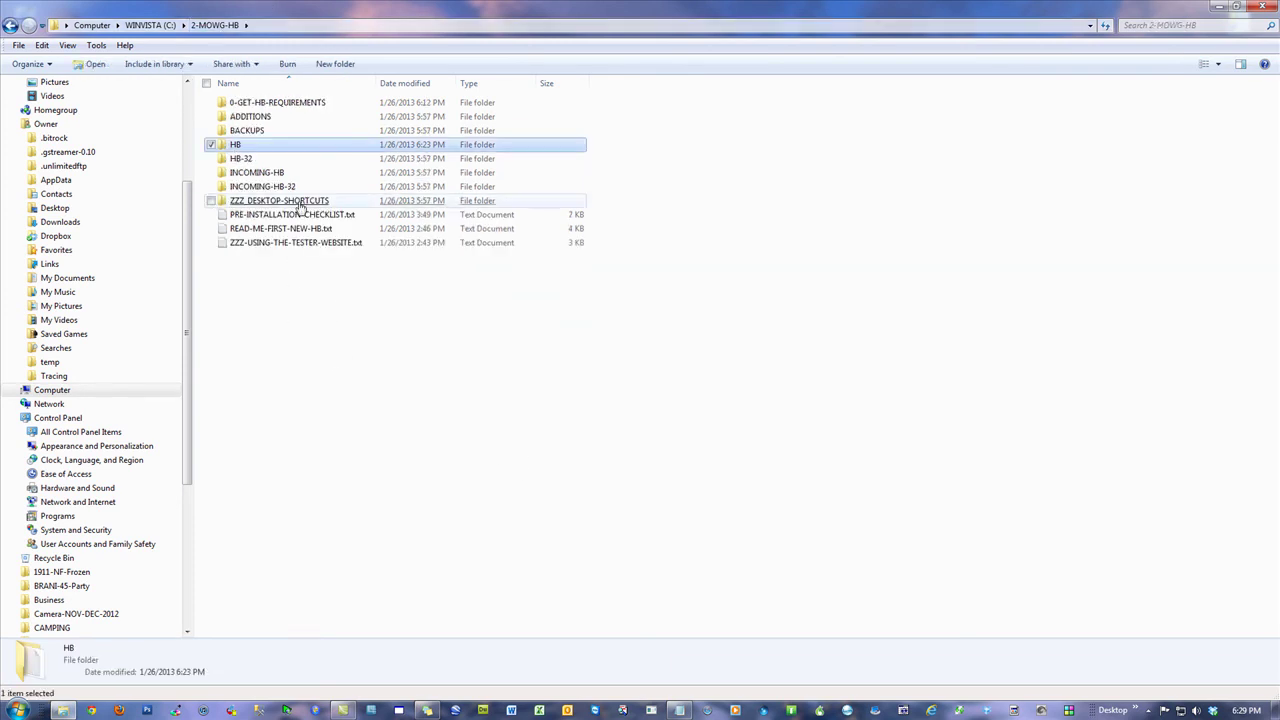
Step: Copy the HB shortcut from ZZZ_DESKTOP-SHORTCUTS and paste it onto the desktop
{"action": "double_click", "coordinate": [299, 202]}
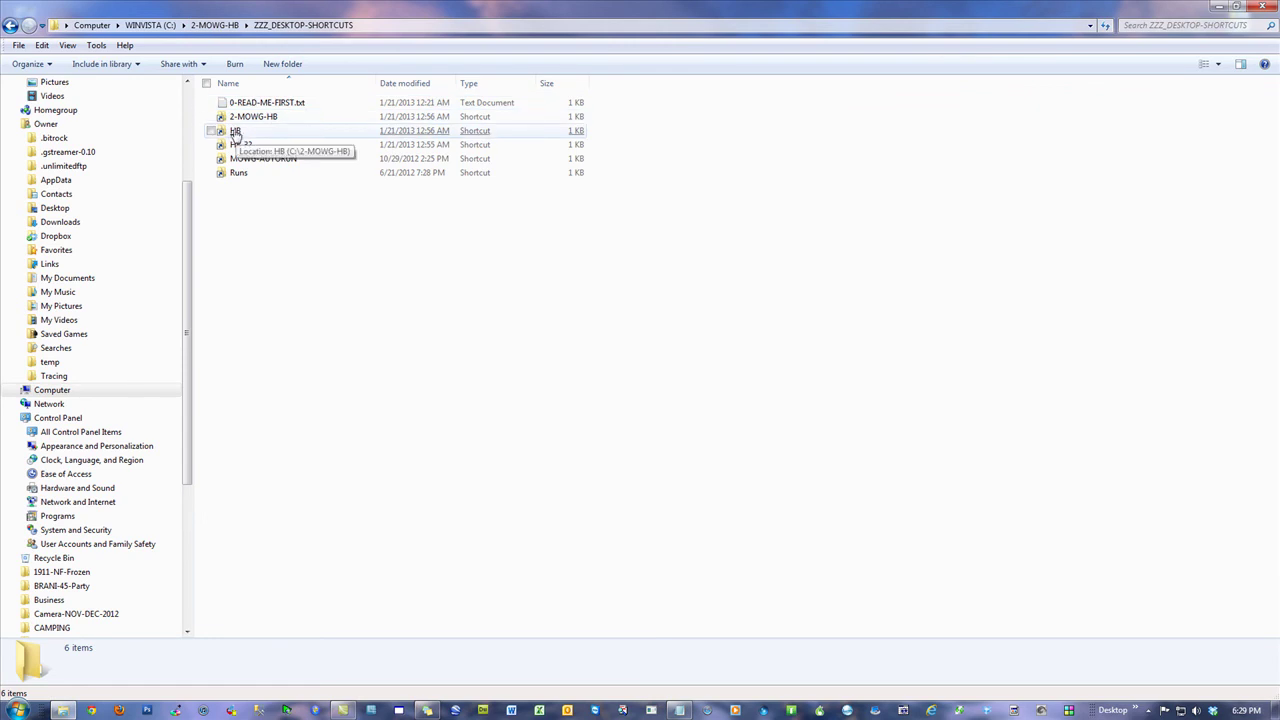
{"action": "right_click", "coordinate": [235, 134]}
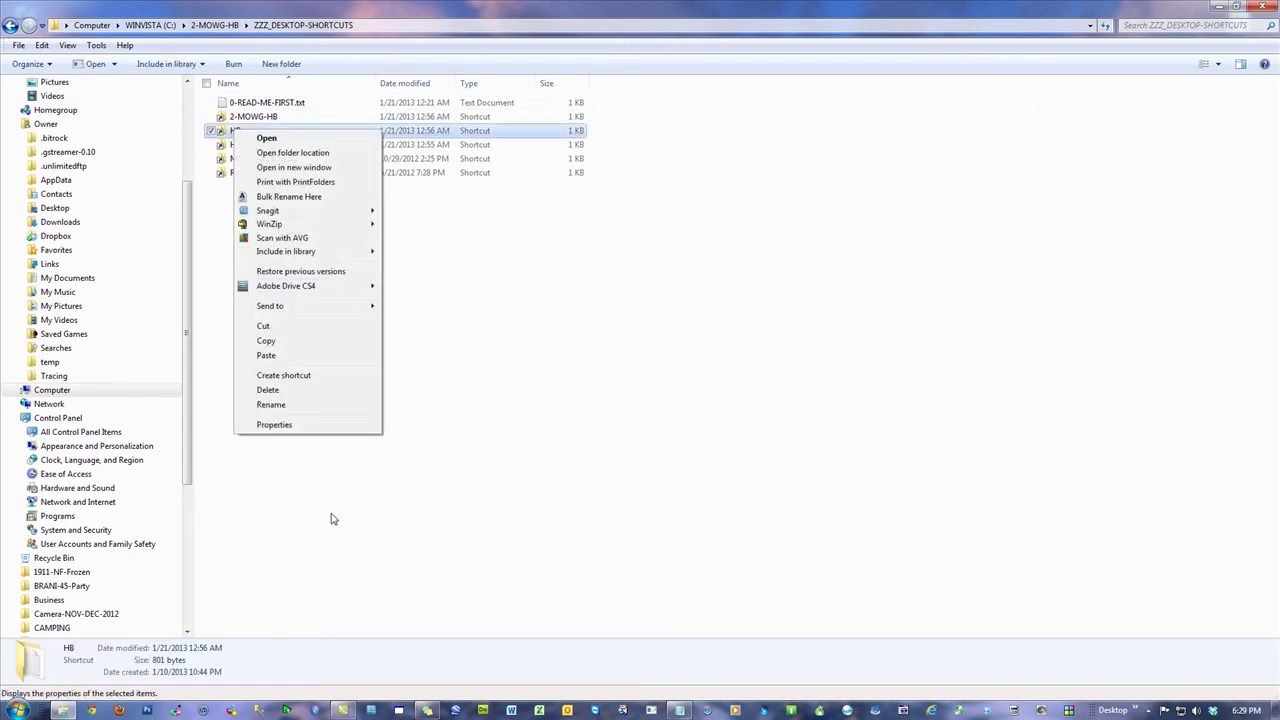
{"action": "left_click", "coordinate": [266, 341]}
{"action": "right_click", "coordinate": [568, 340]}
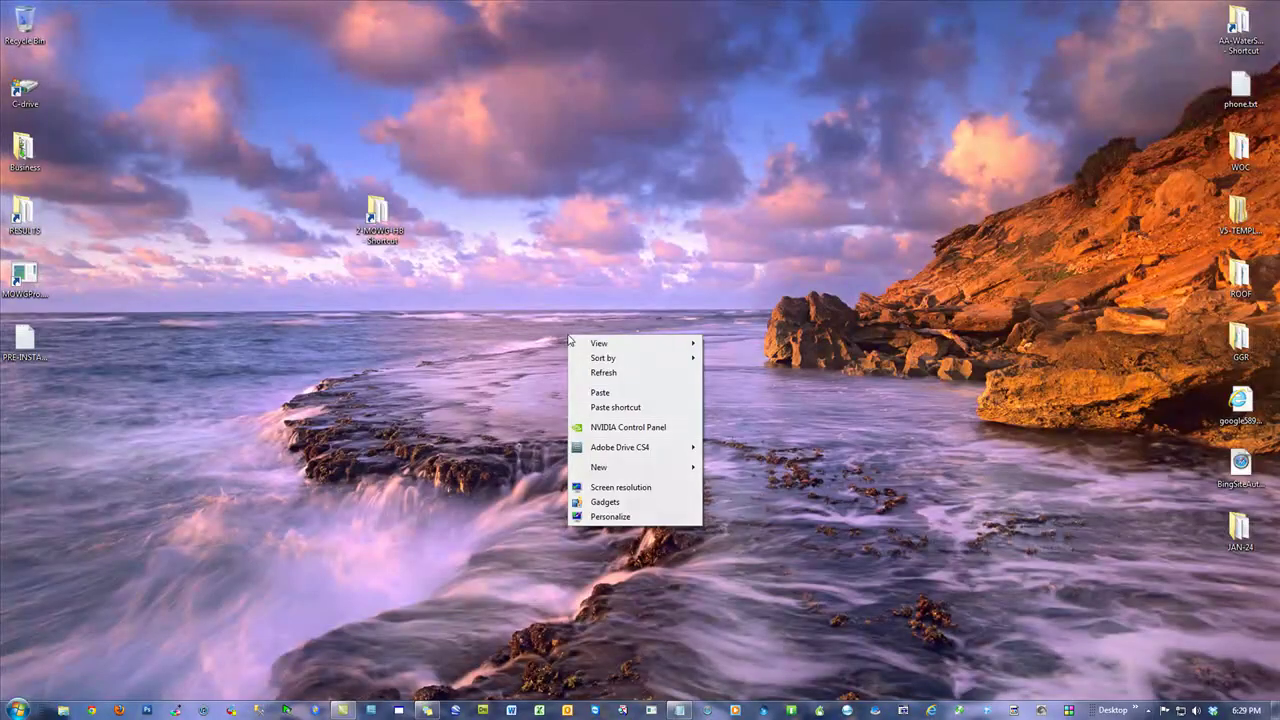
{"action": "left_click", "coordinate": [612, 392]}
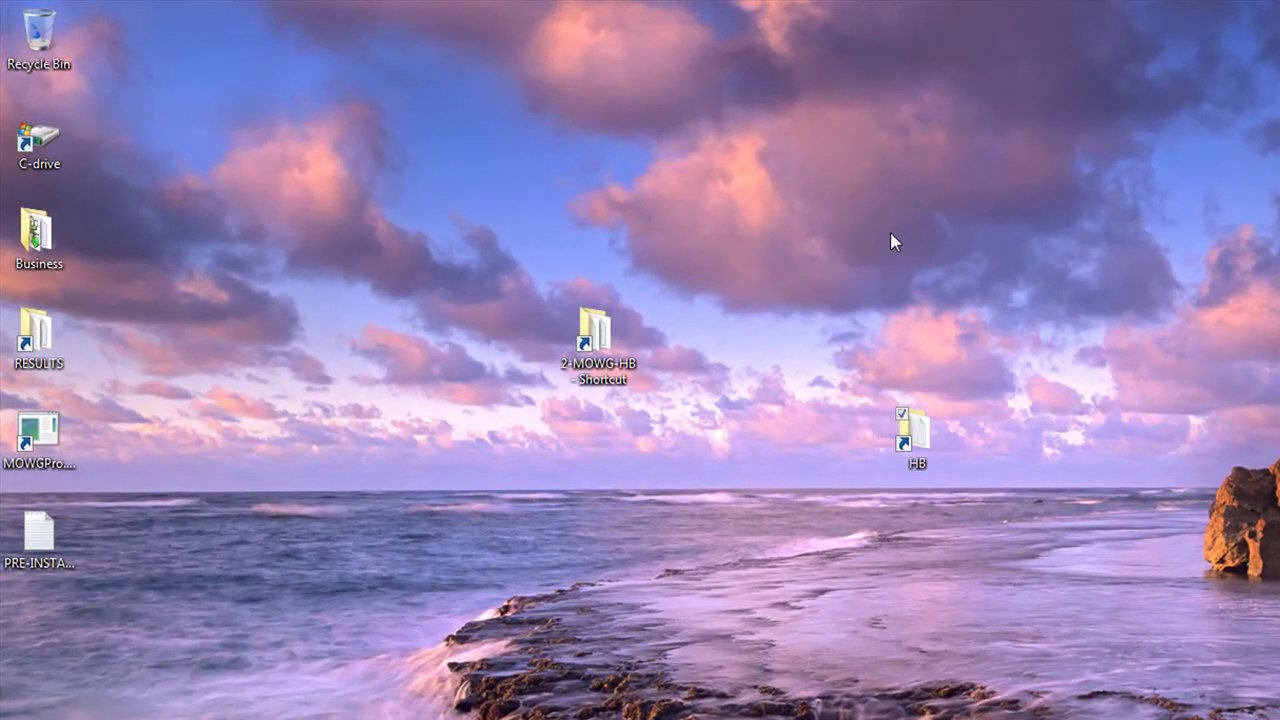
Step: Test the new HB shortcut by opening HB\HB-GEO, then return to the desktop
{"action": "double_click", "coordinate": [612, 290]}
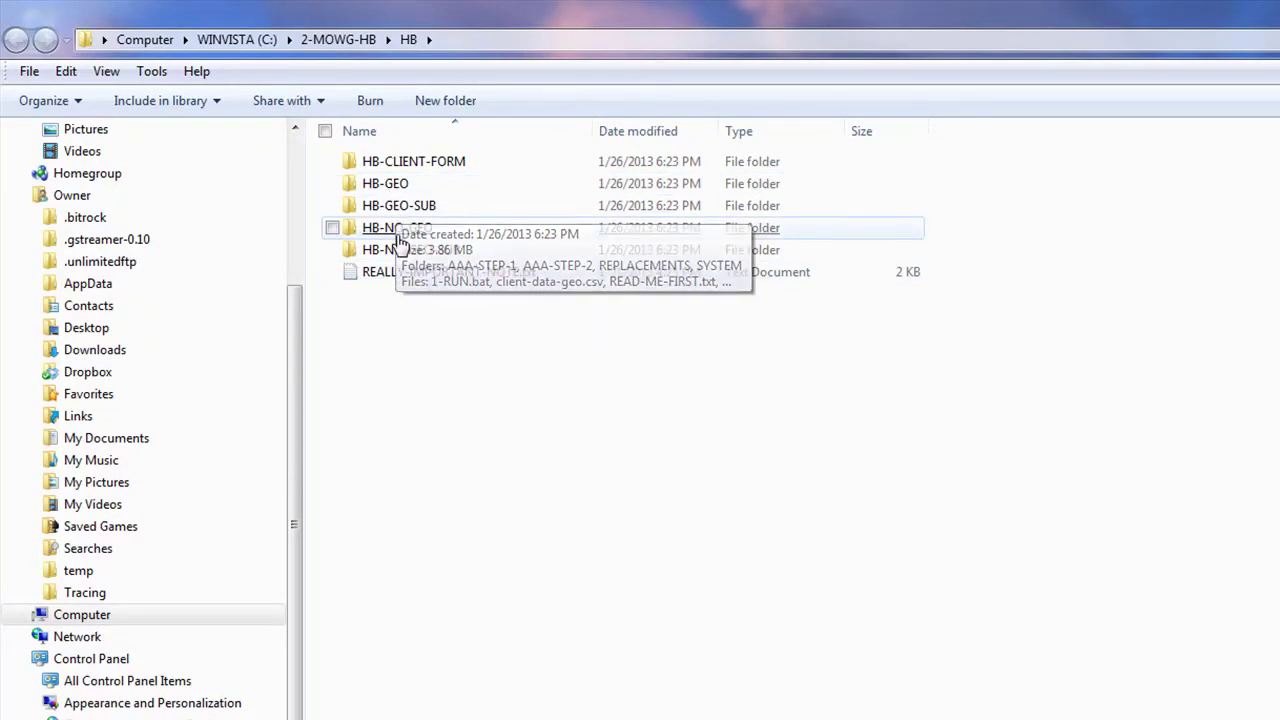
{"action": "double_click", "coordinate": [385, 183]}
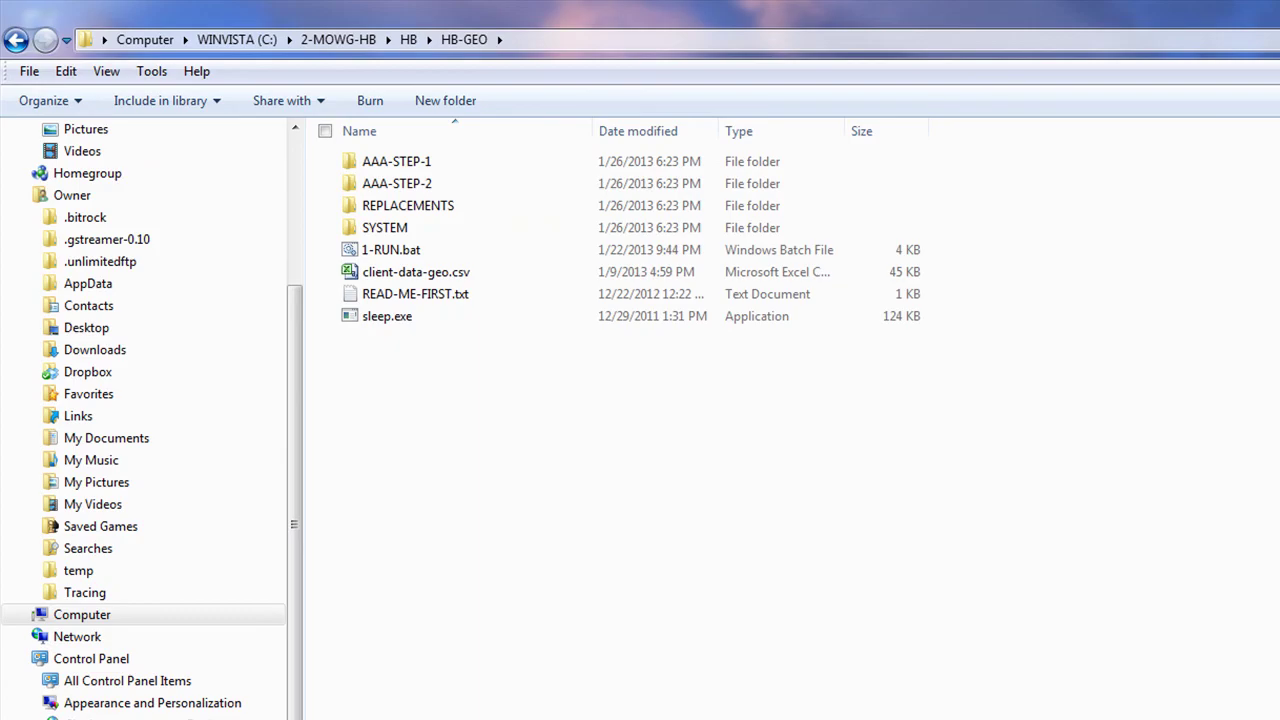
{"action": "key", "text": "super+d"}
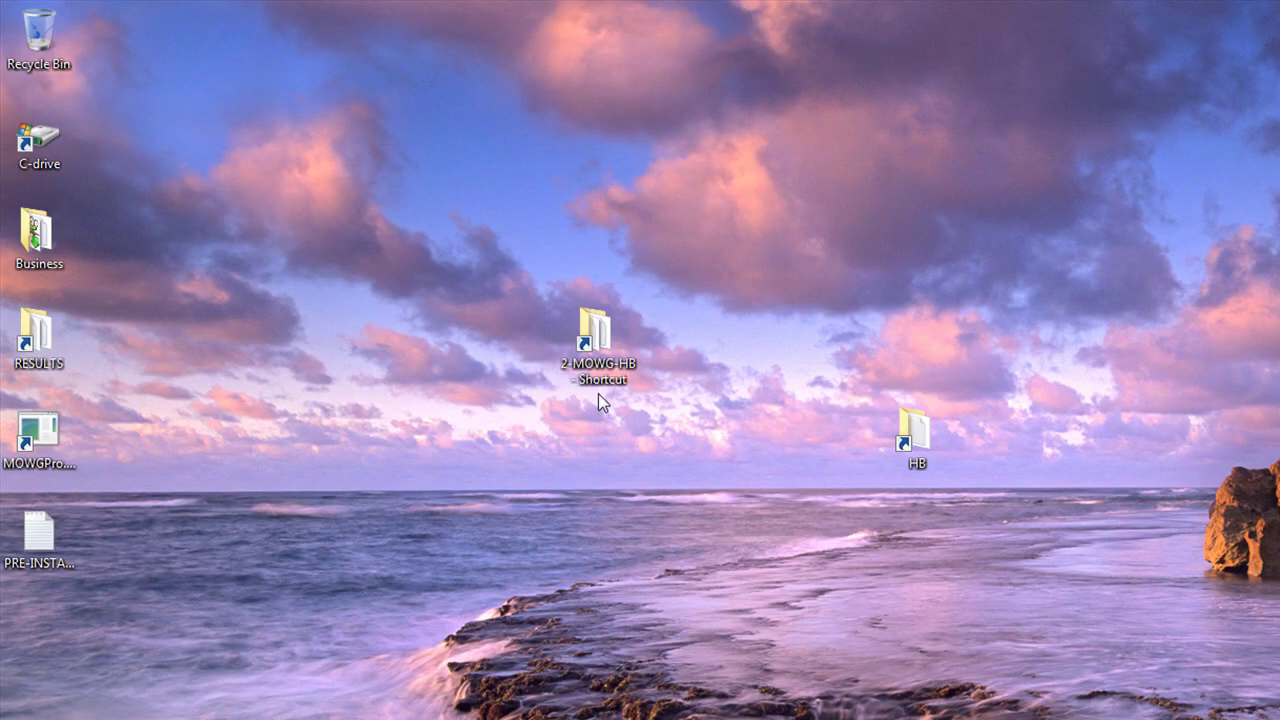
Step: Delete the 2-MOWG-HB and HB desktop shortcuts and permanently empty the Recycle Bin
{"action": "left_click_drag", "start_coordinate": [1080, 616], "coordinate": [600, 246]}
{"action": "left_click_drag", "start_coordinate": [905, 420], "coordinate": [39, 35]}
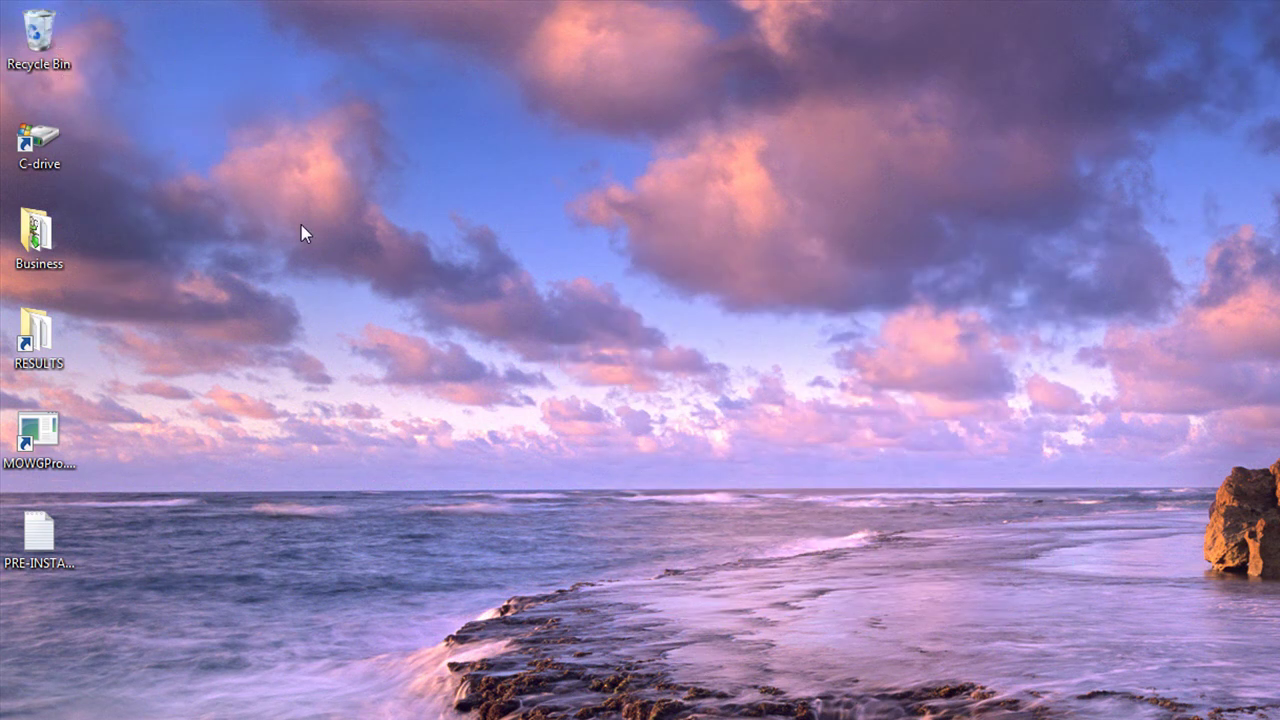
{"action": "right_click", "coordinate": [42, 22]}
{"action": "left_click", "coordinate": [129, 58]}
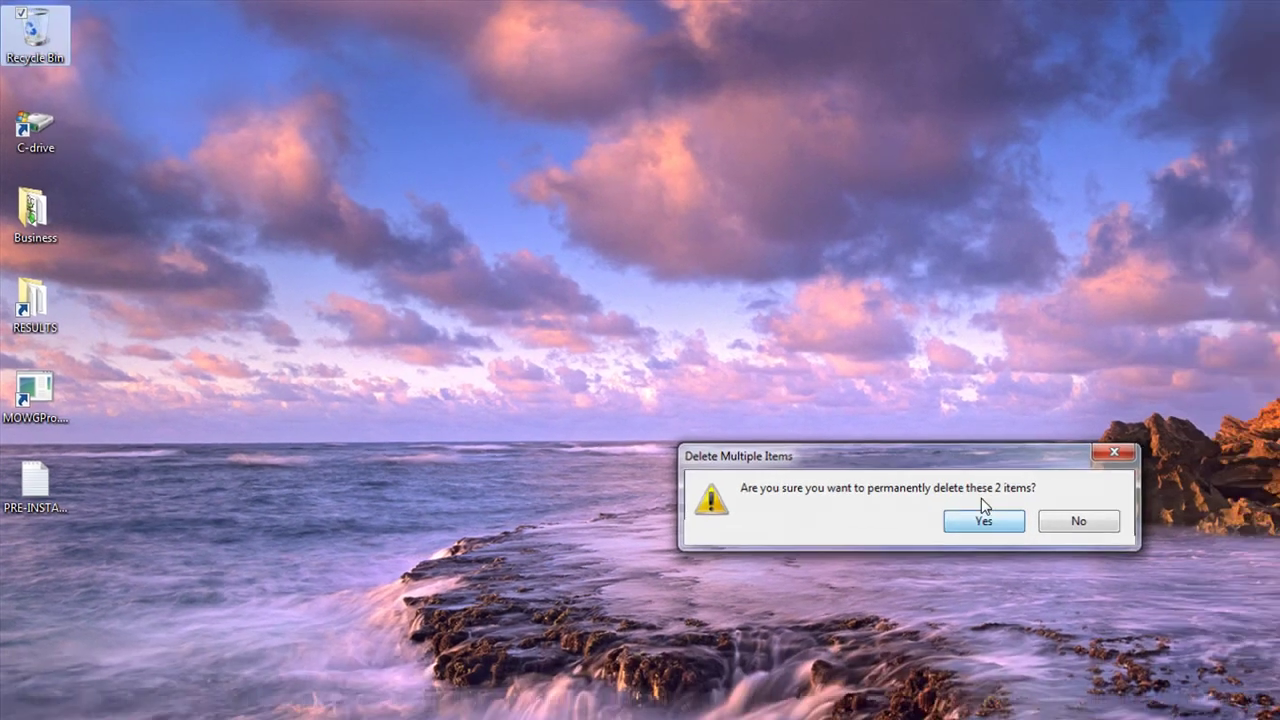
{"action": "left_click", "coordinate": [1089, 574]}
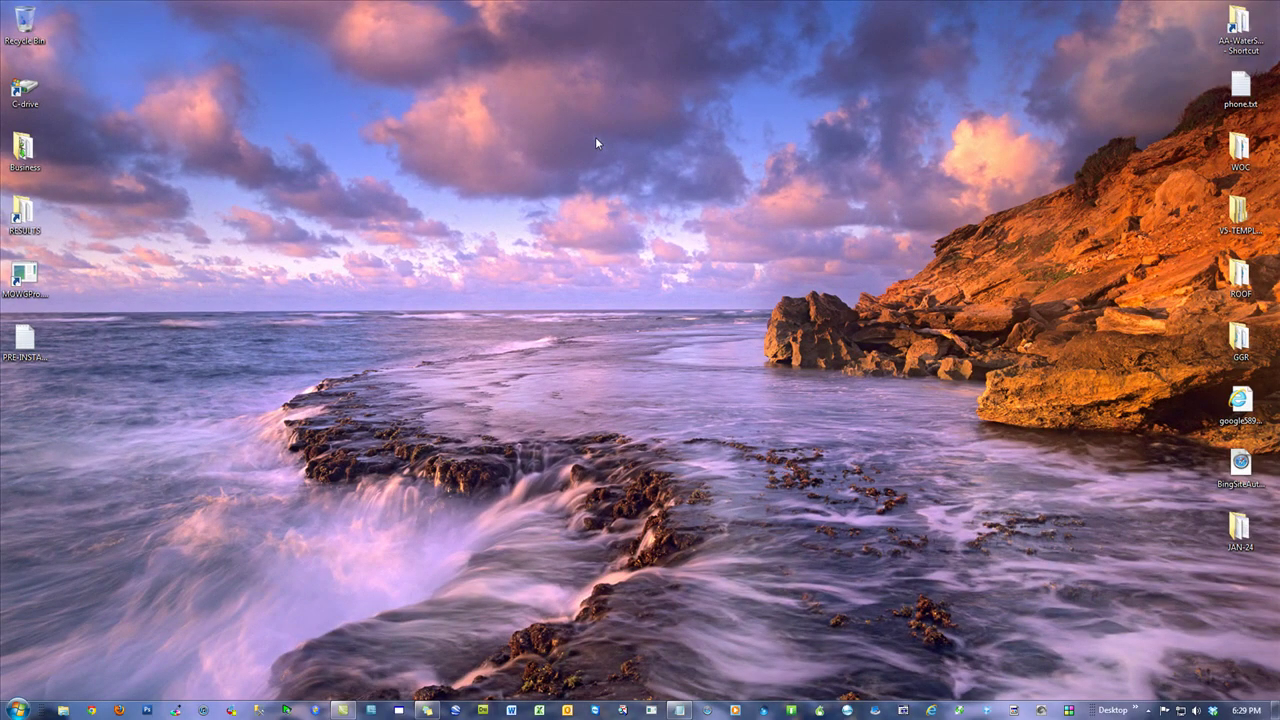